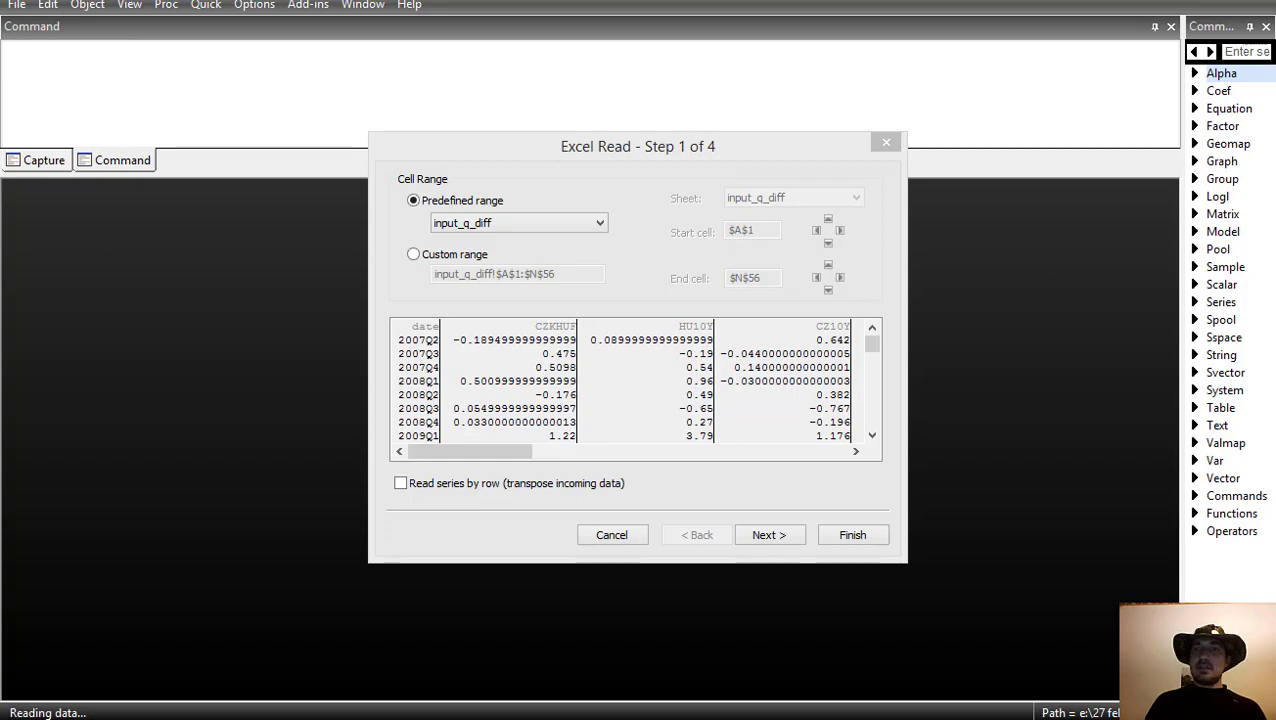
- Switch to the Excel workbook and examine the exchange-rate, interest-premium, inflation-premium and PF columns of the input_q sheet, including the premium formulas
key(alt+Tab)
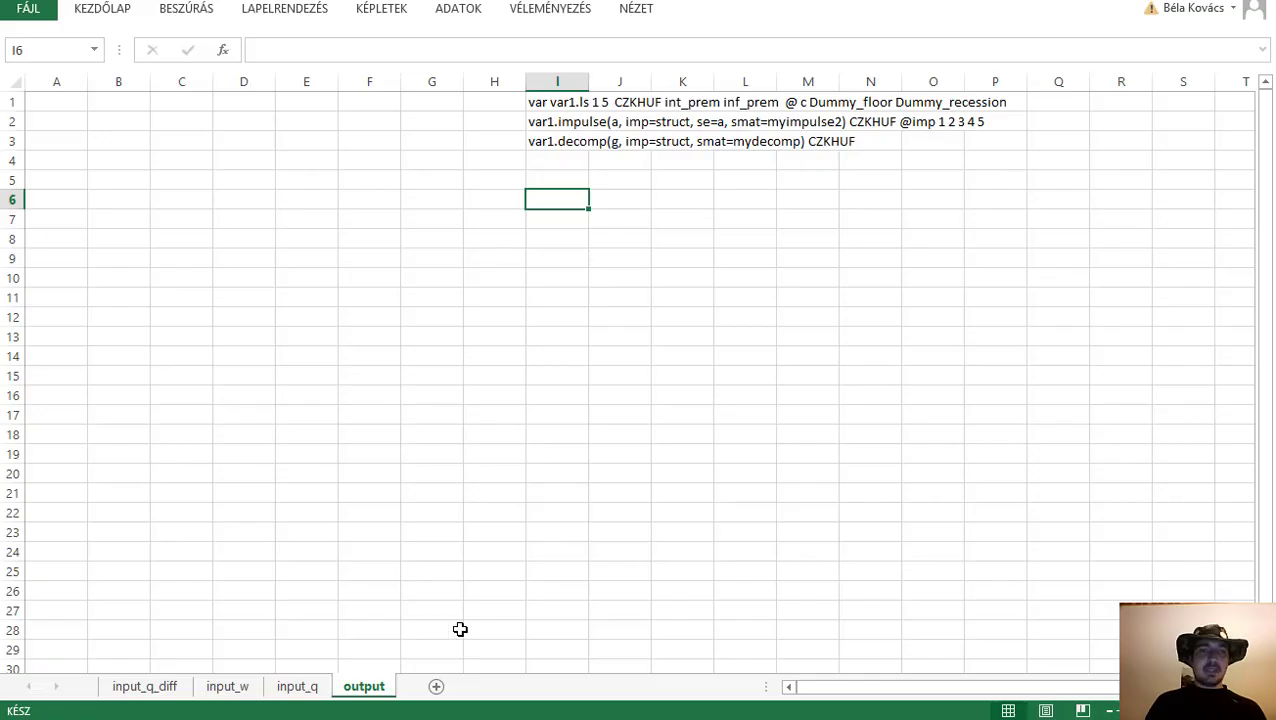
click(297, 688)
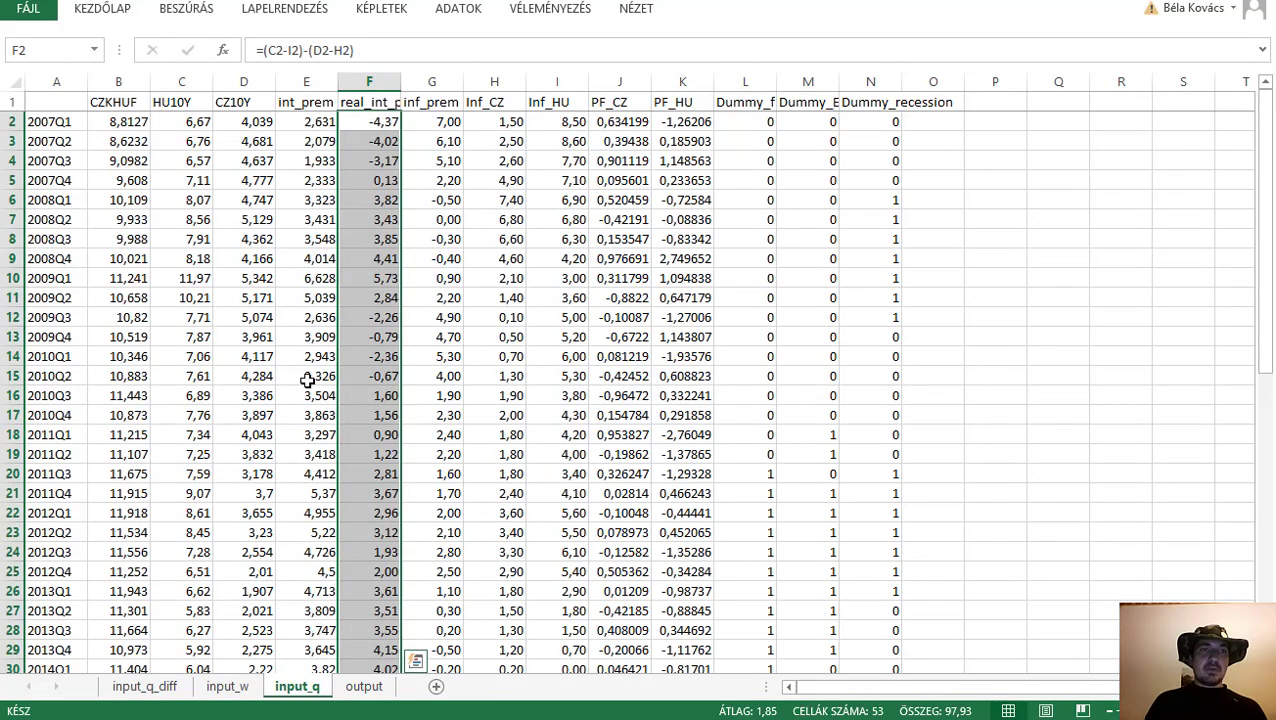
click(122, 106)
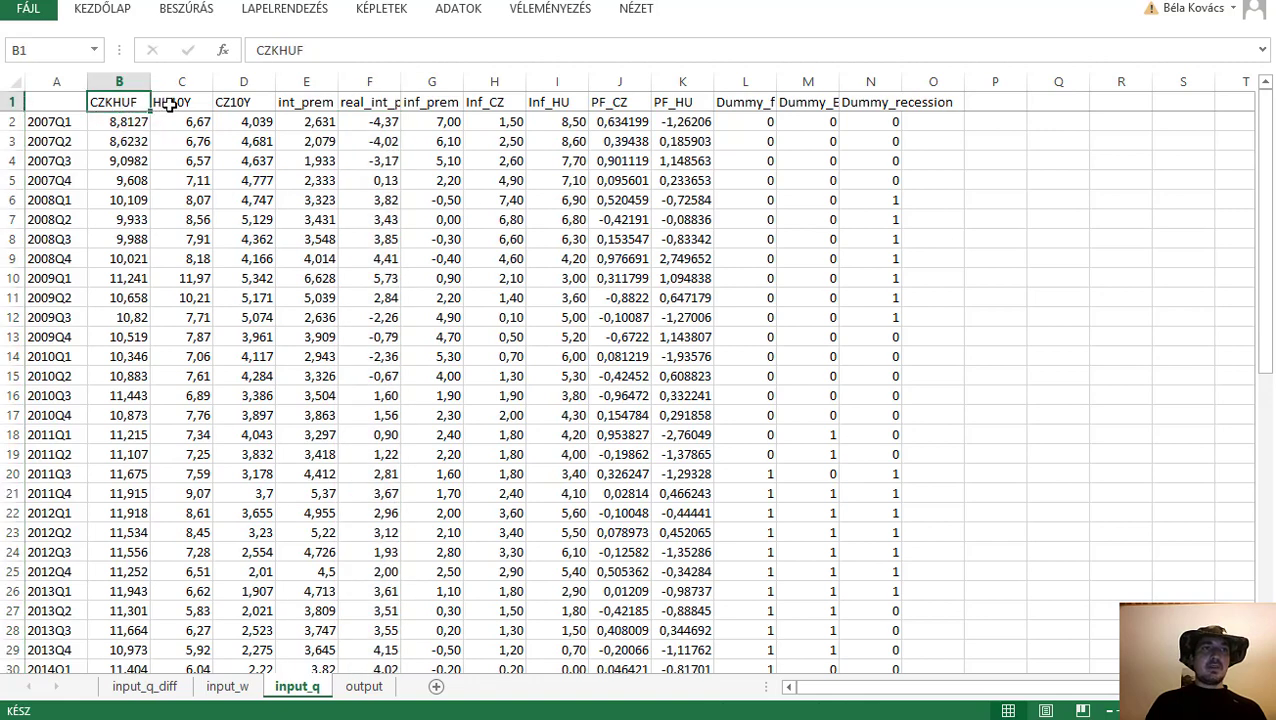
click(305, 106)
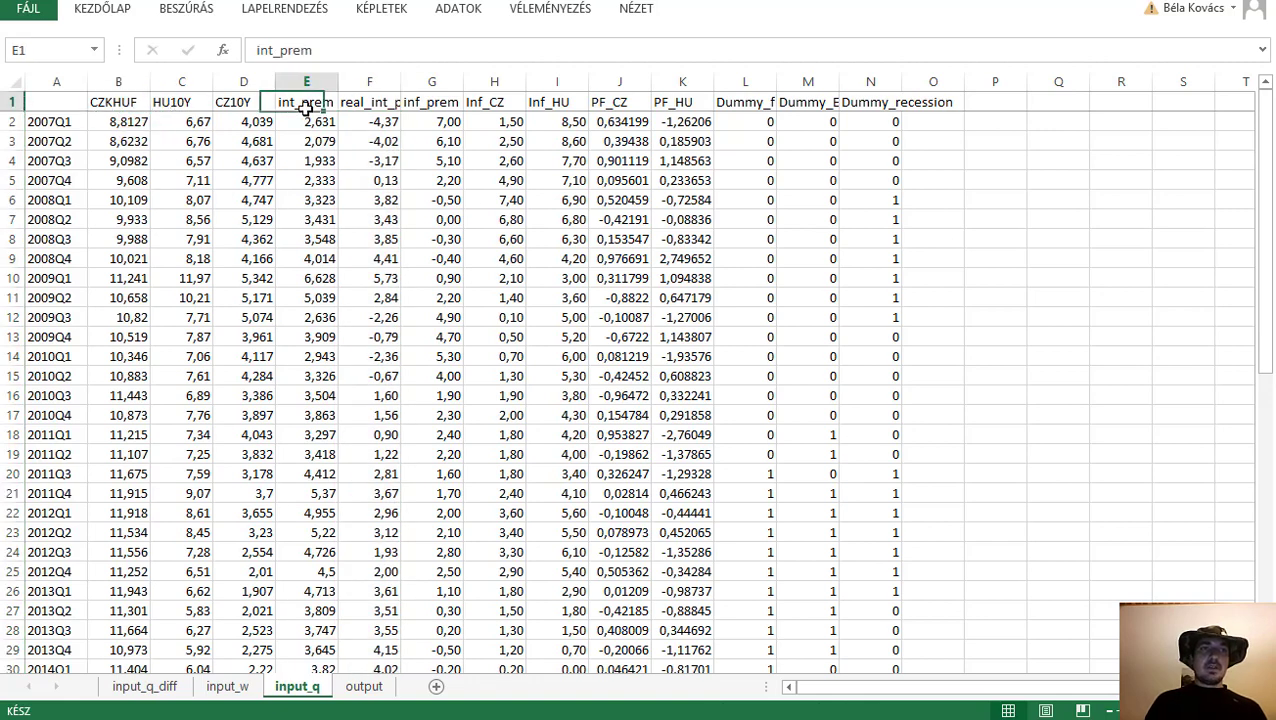
click(372, 106)
click(306, 107)
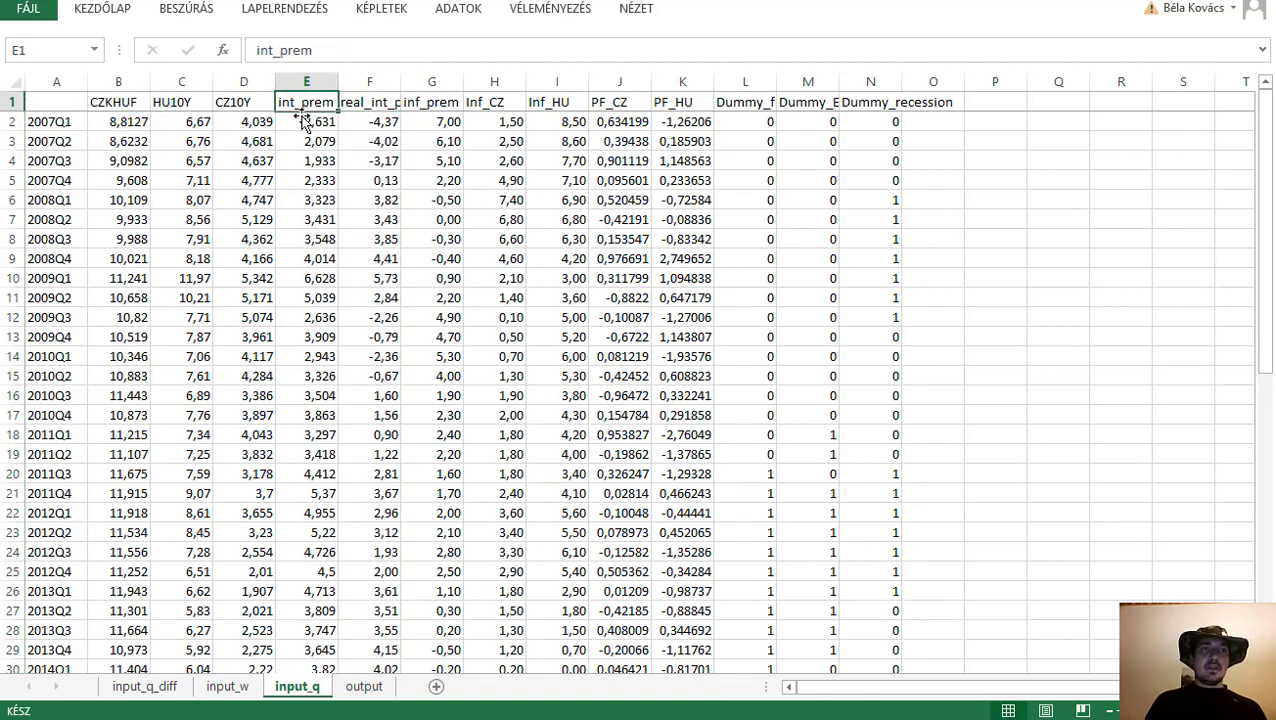
click(431, 103)
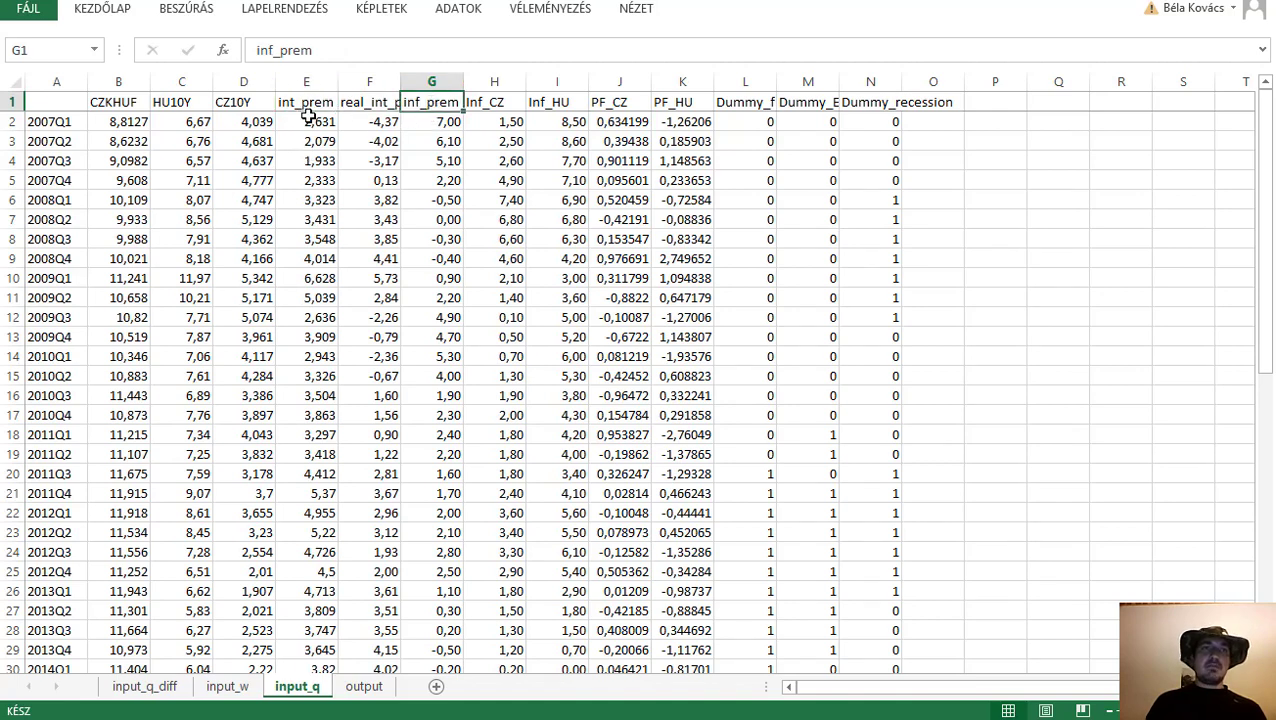
click(170, 120)
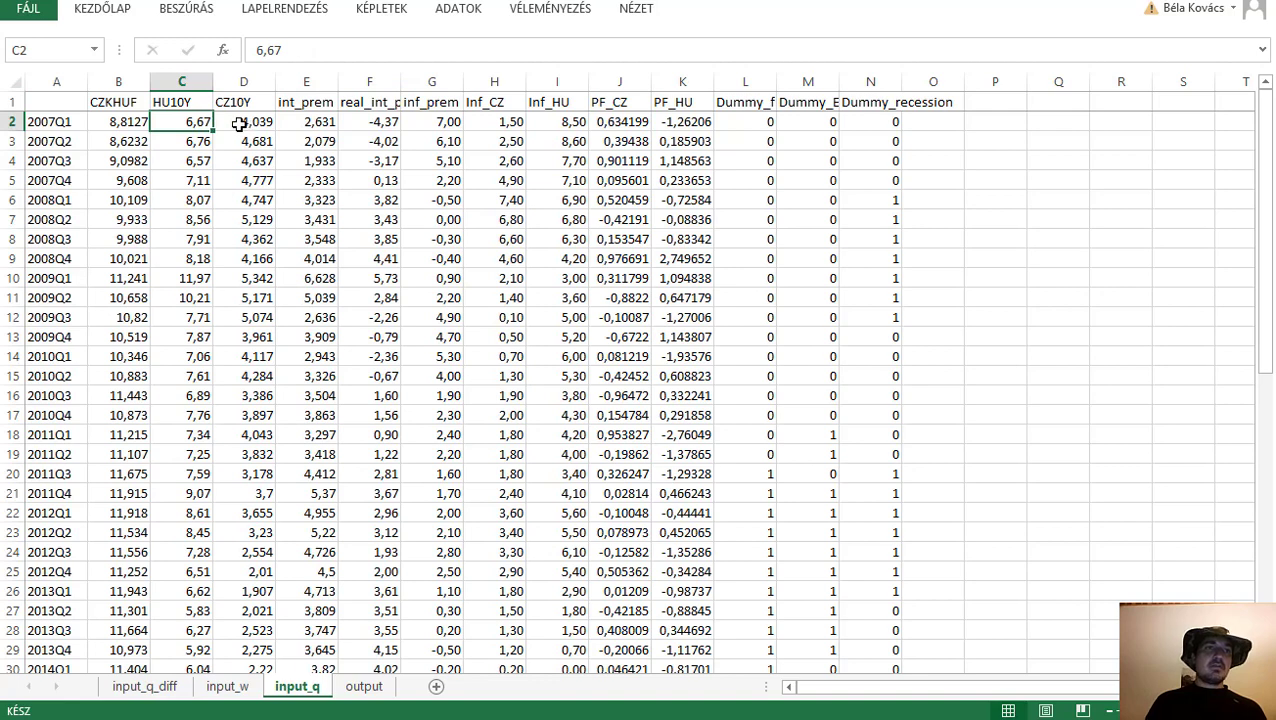
click(320, 122)
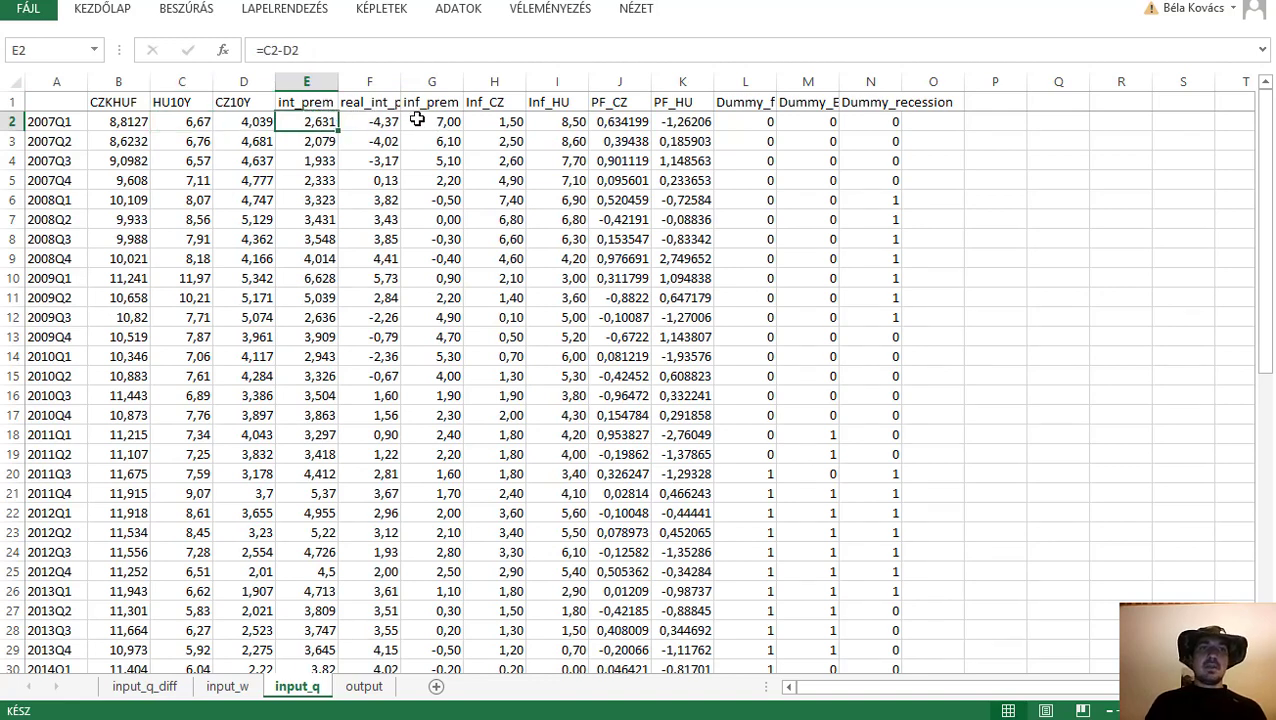
click(417, 121)
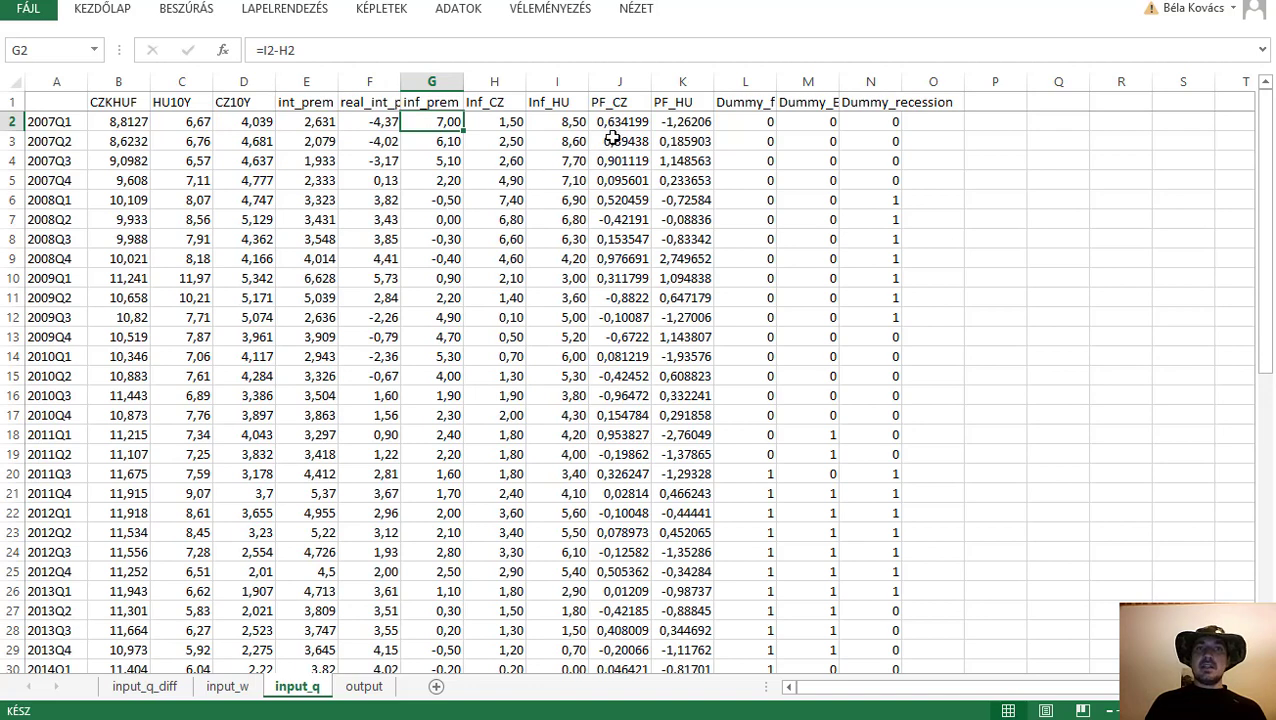
click(640, 122)
click(680, 122)
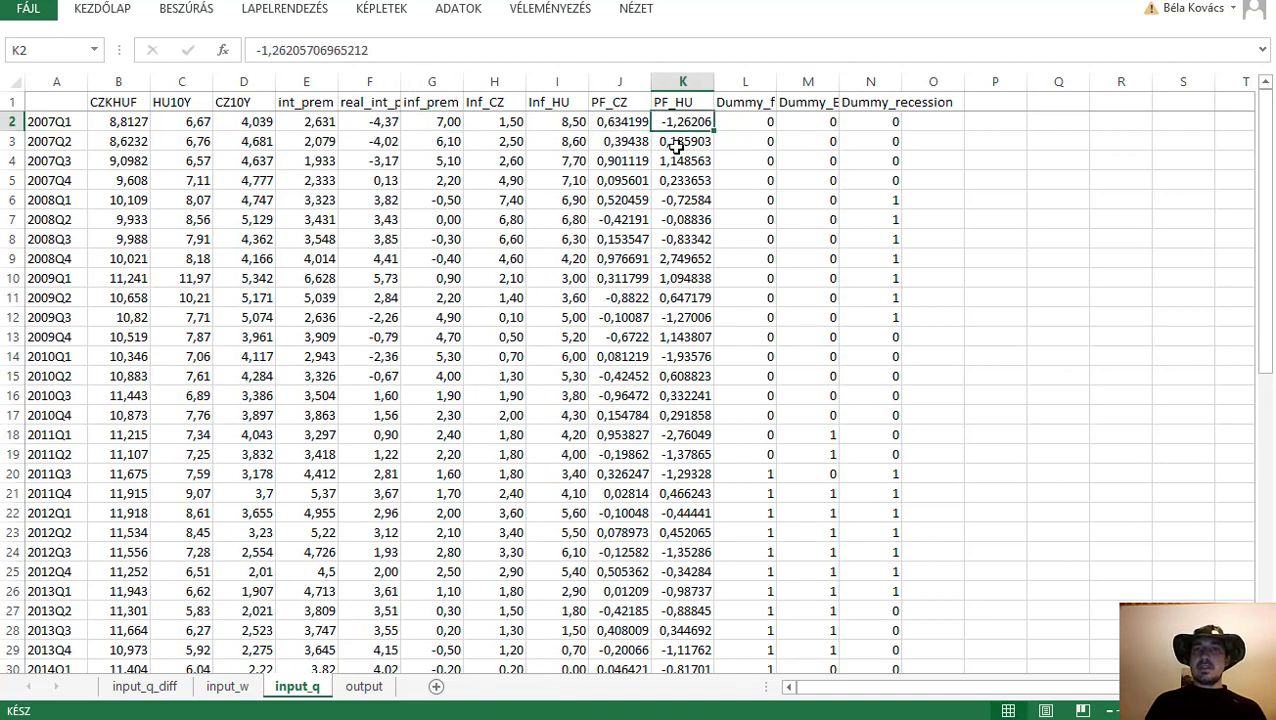
- Examine which quarters are flagged with 1 in the Dummy_floor and Dummy_recession columns of the input_q sheet
click(748, 104)
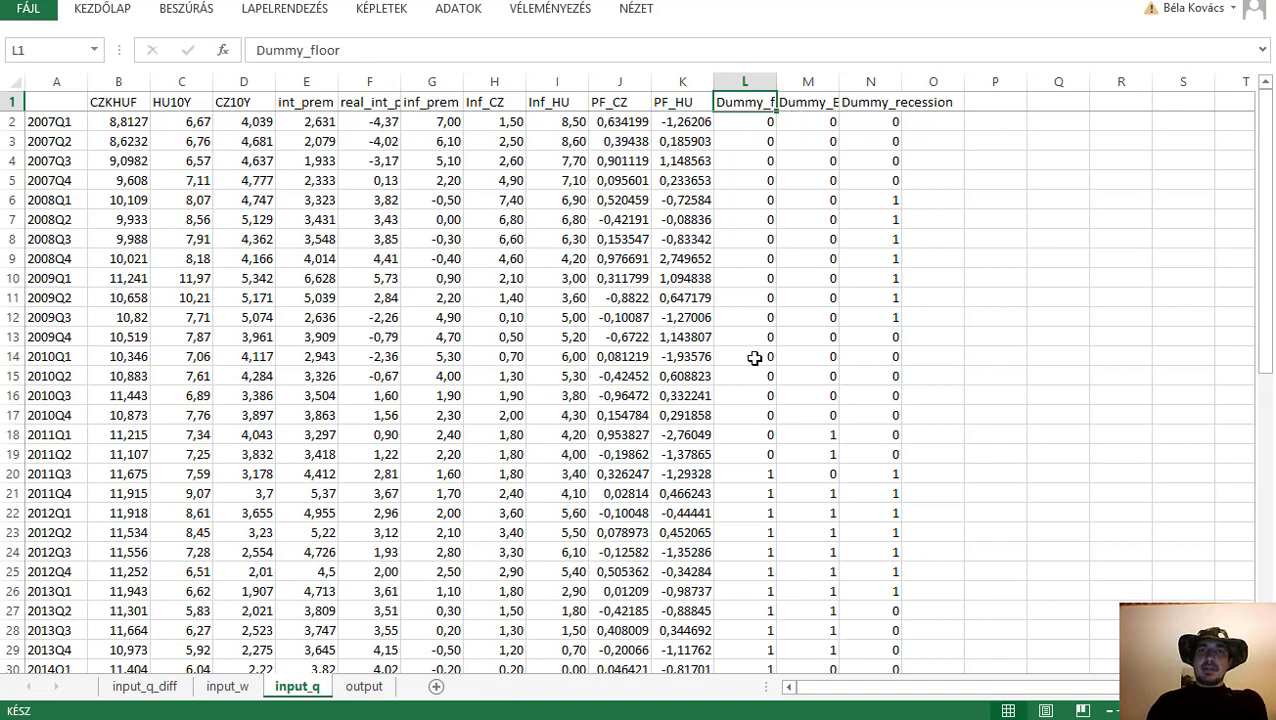
scroll(748, 470, down, 2)
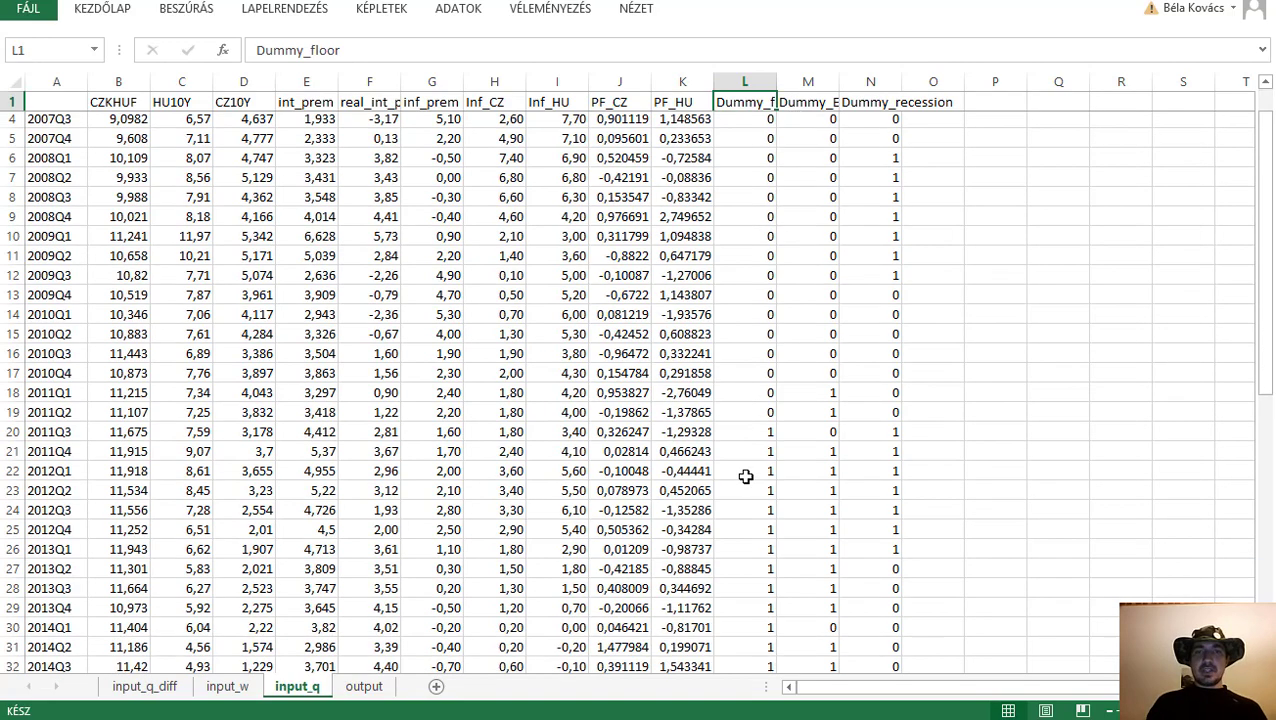
click(737, 360)
drag(738, 397, 750, 634)
scroll(749, 262, up, 2)
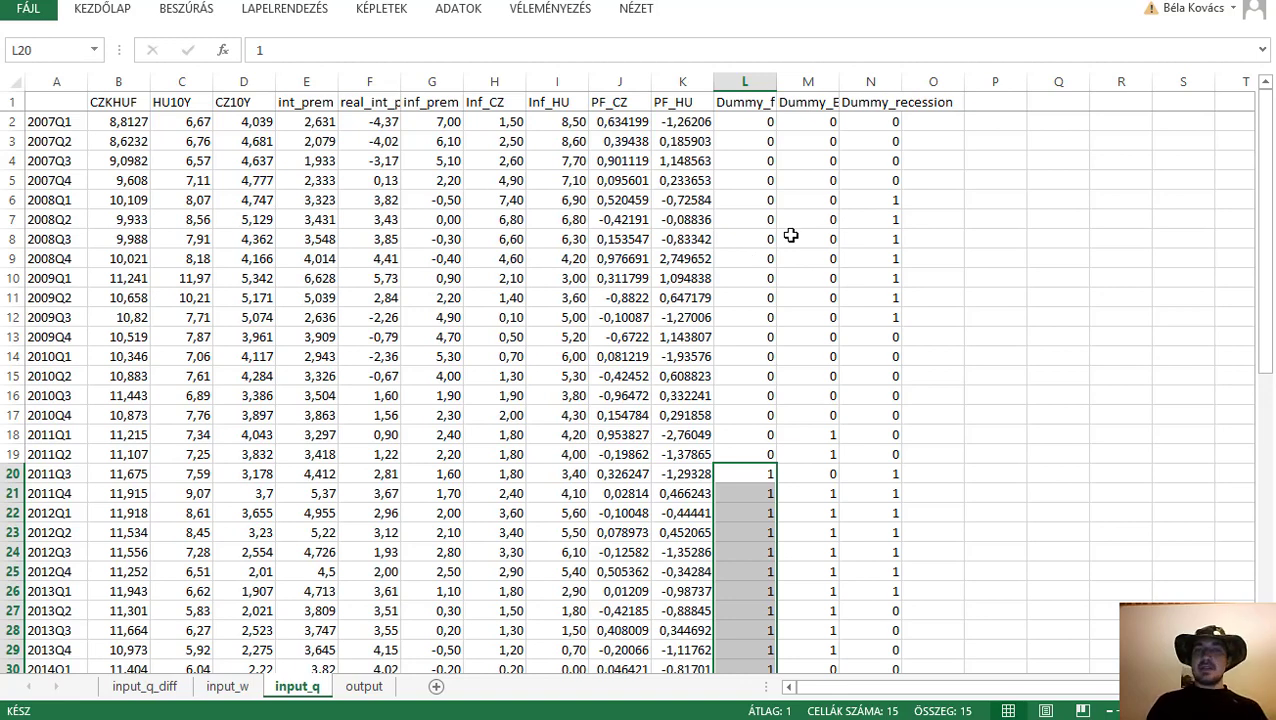
drag(865, 198, 857, 317)
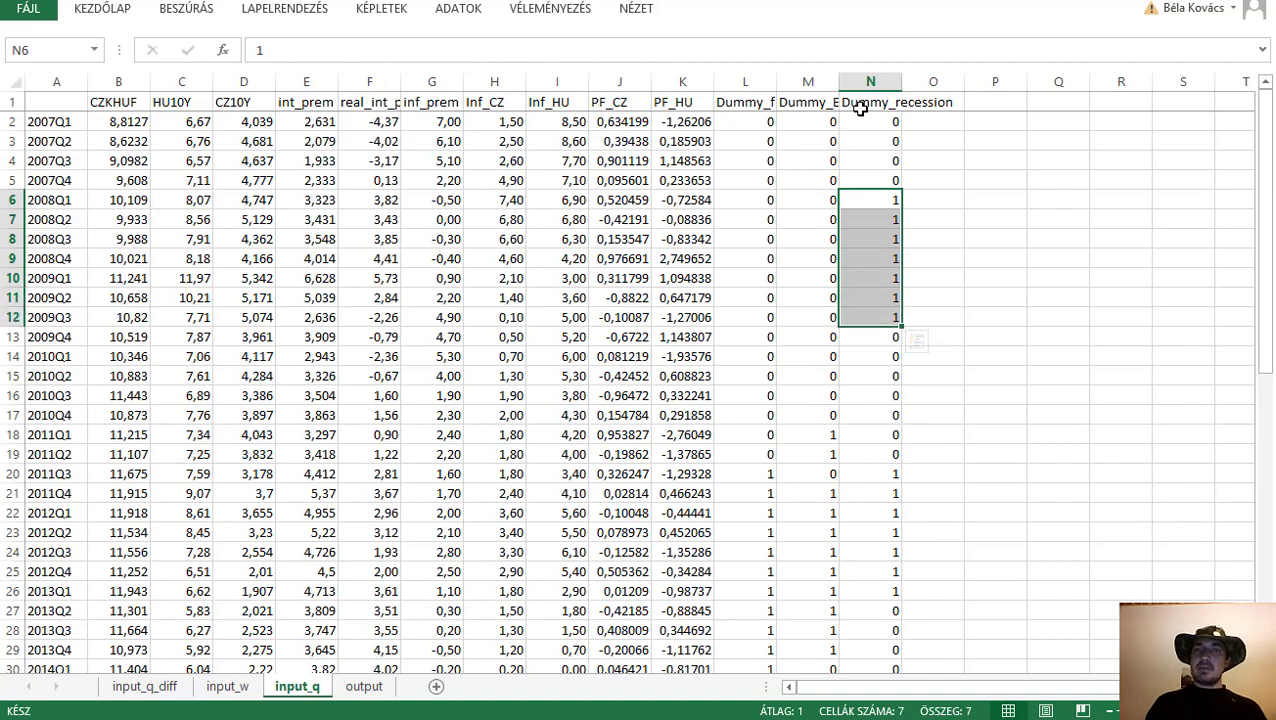
click(862, 103)
scroll(855, 327, down, 4)
scroll(857, 328, down, 5)
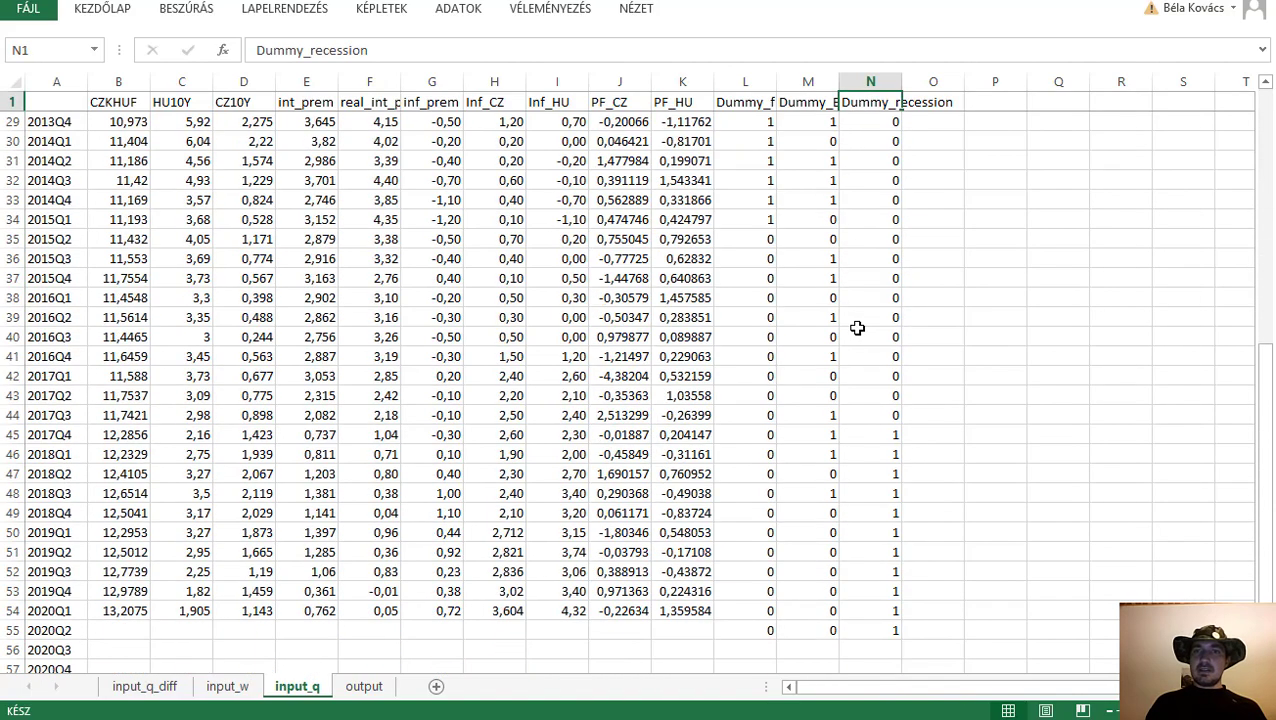
scroll(857, 328, up, 9)
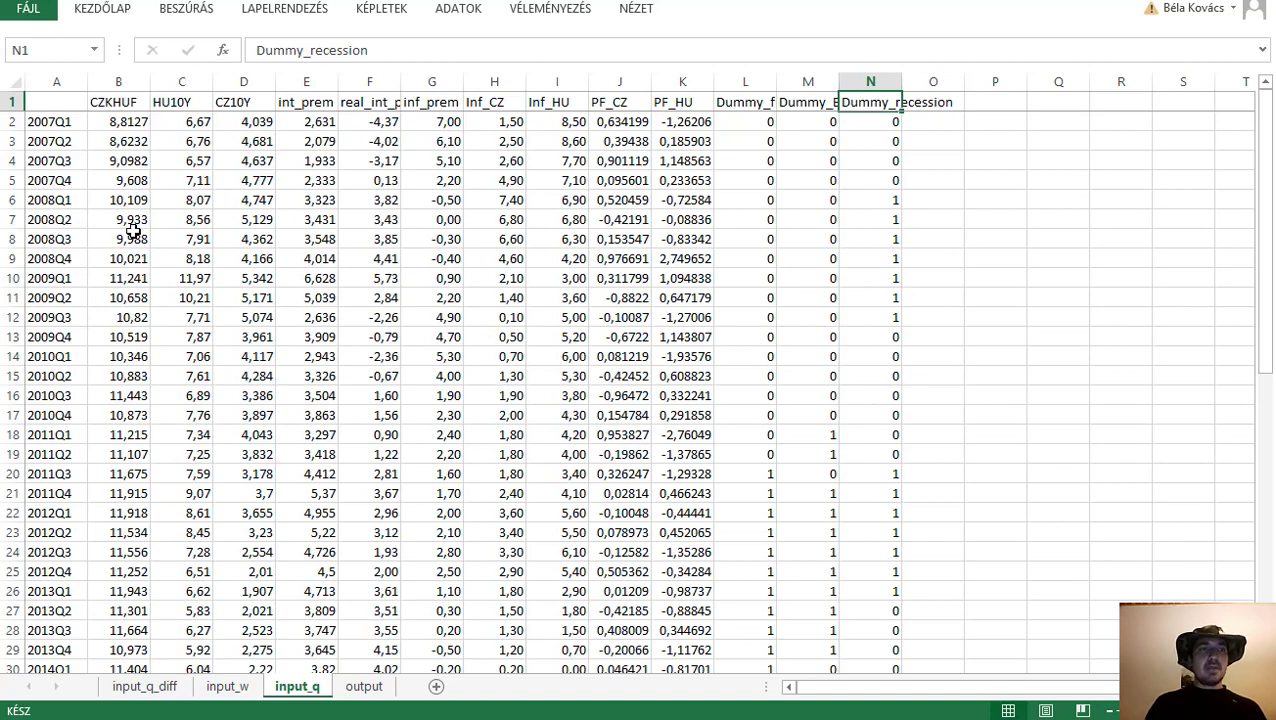
- Check the input_q_diff sheet and import its range into EViews as a new workfile dated by the date series, without linking to the external source
click(131, 690)
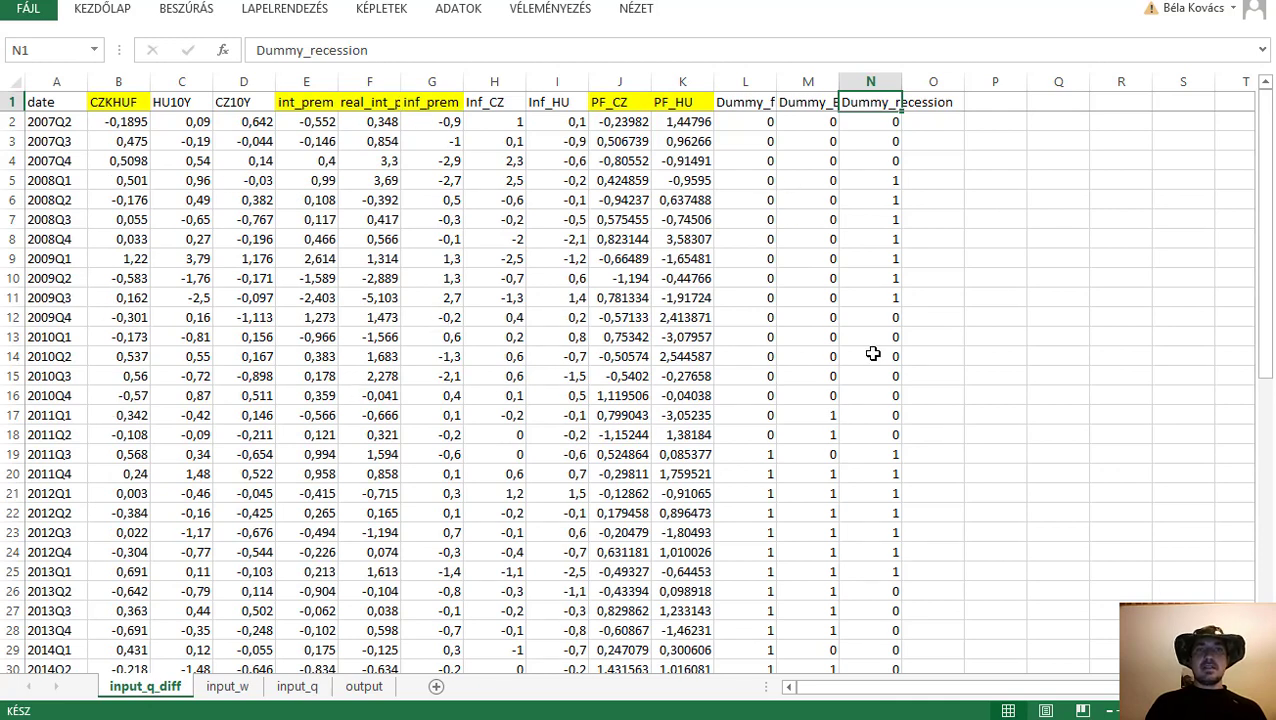
click(772, 116)
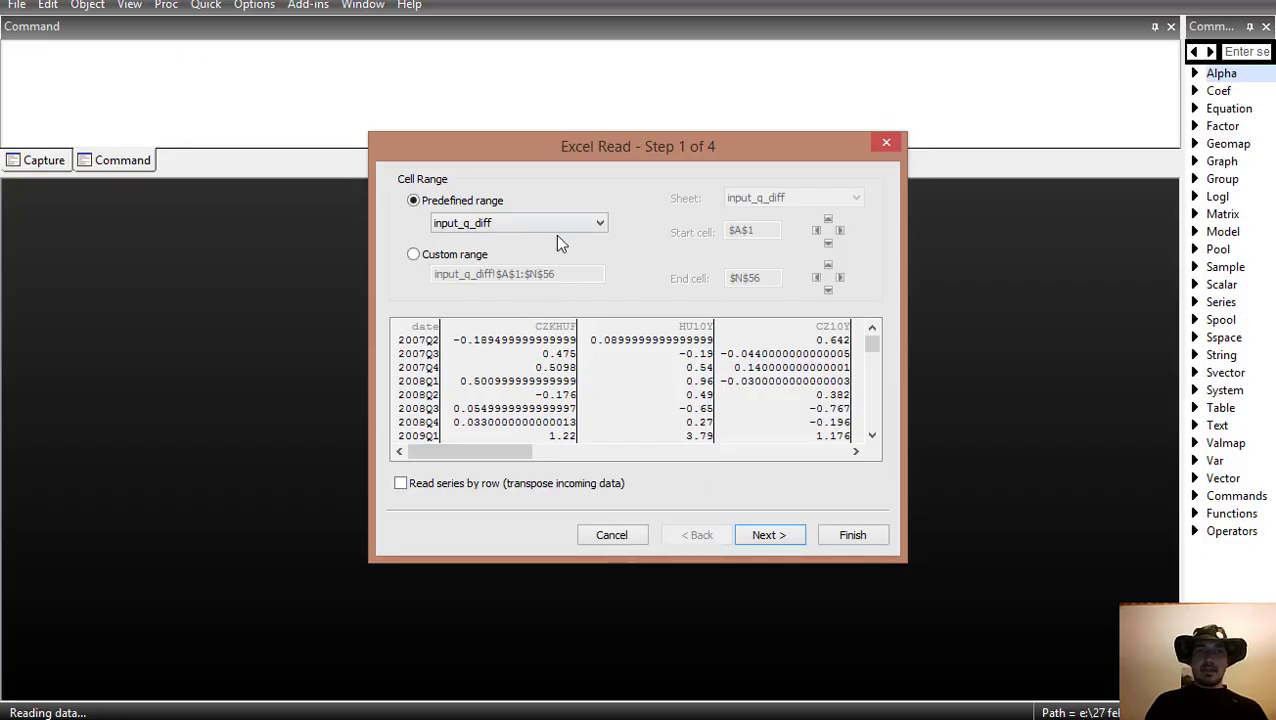
click(772, 536)
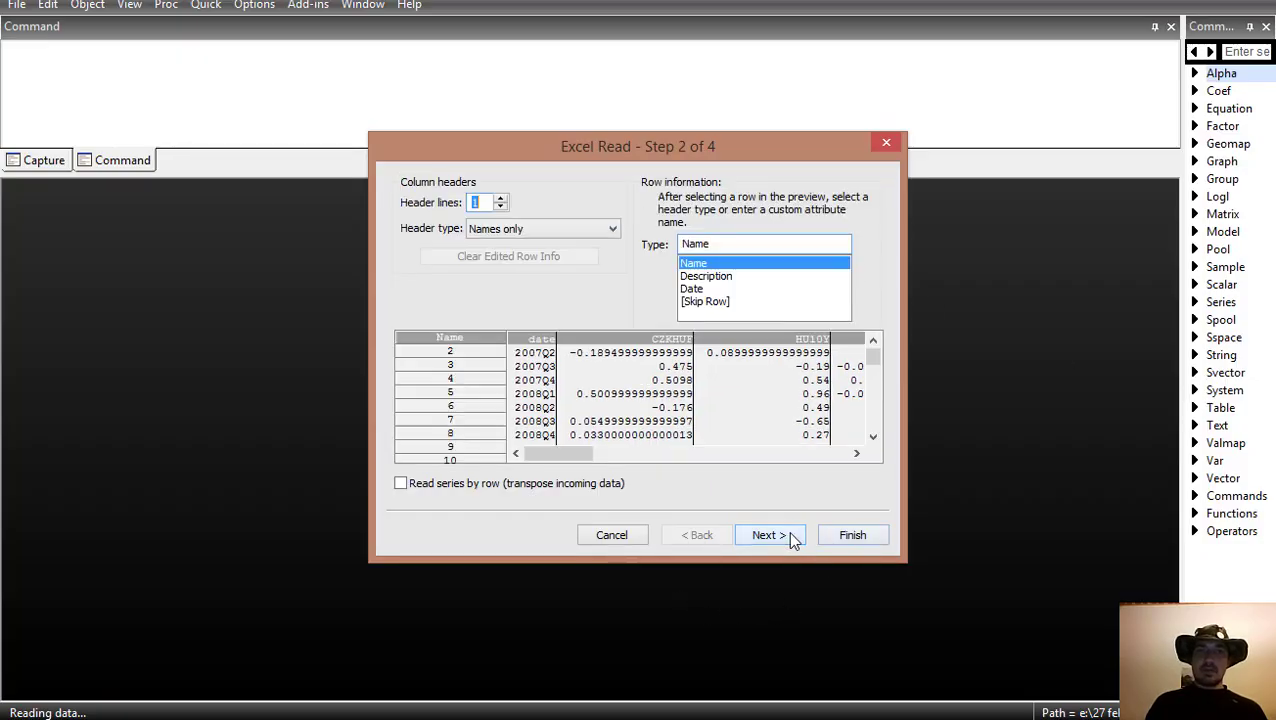
click(790, 537)
click(792, 538)
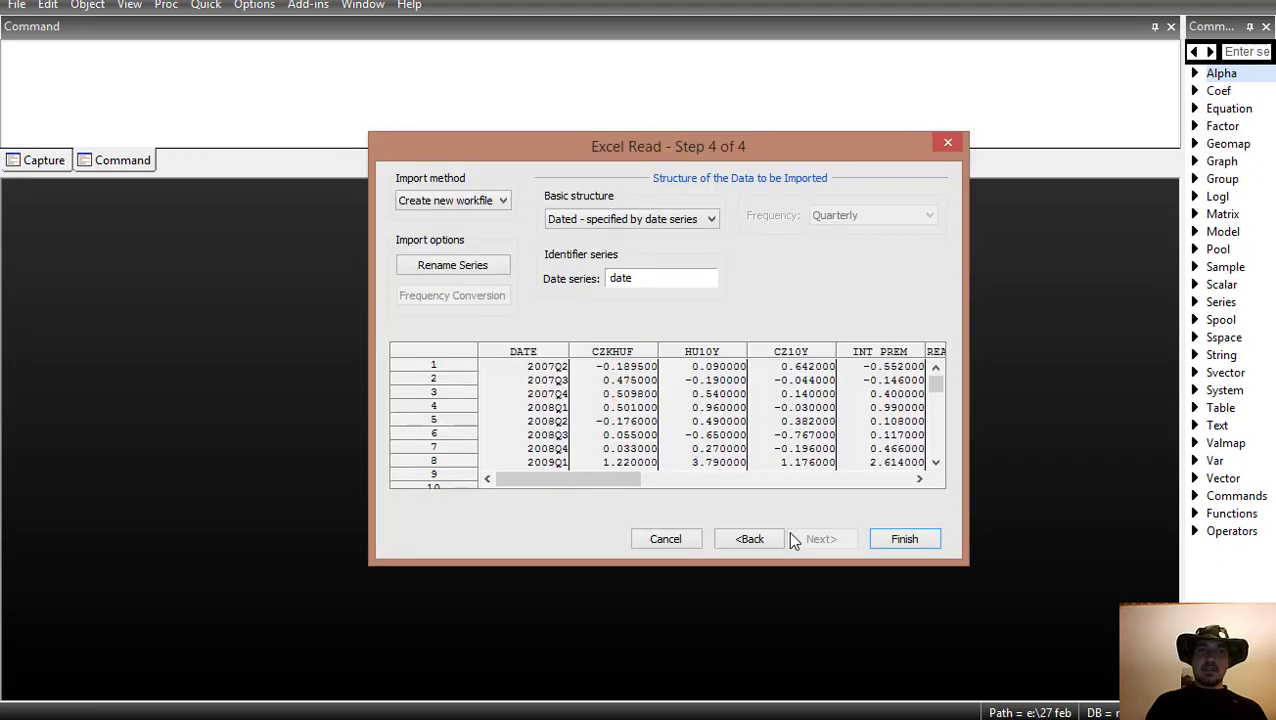
click(901, 541)
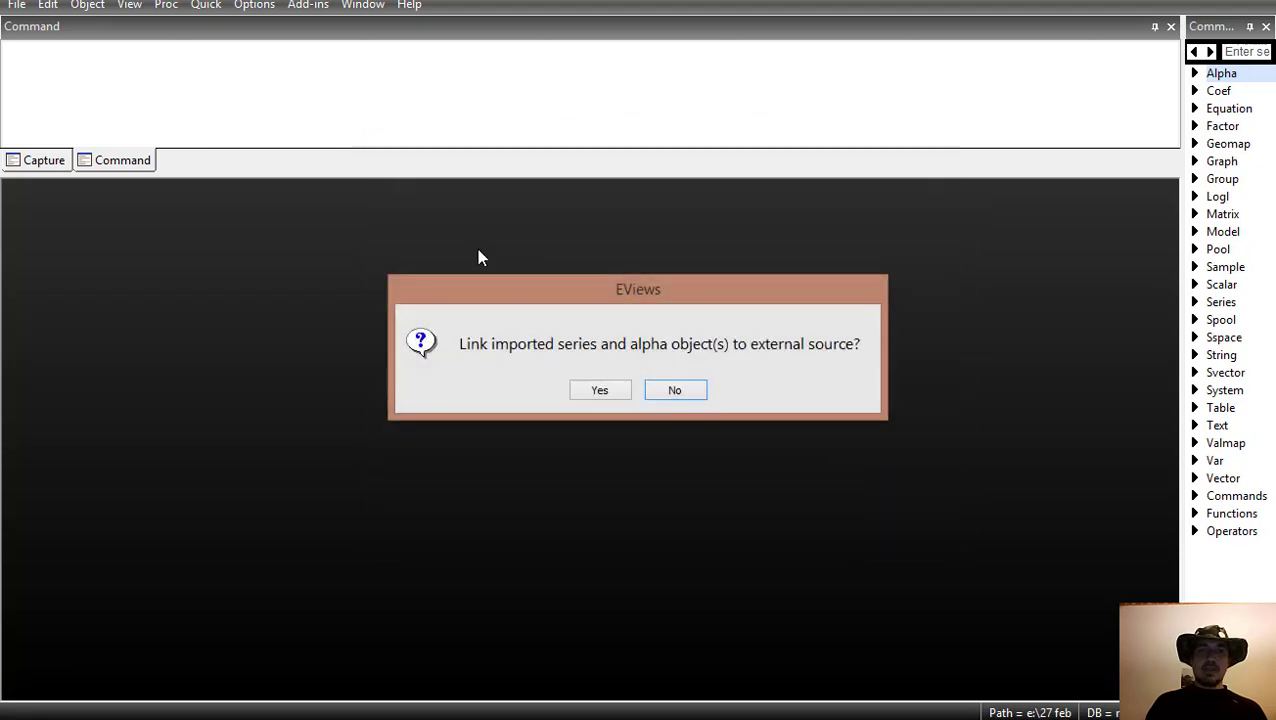
click(680, 392)
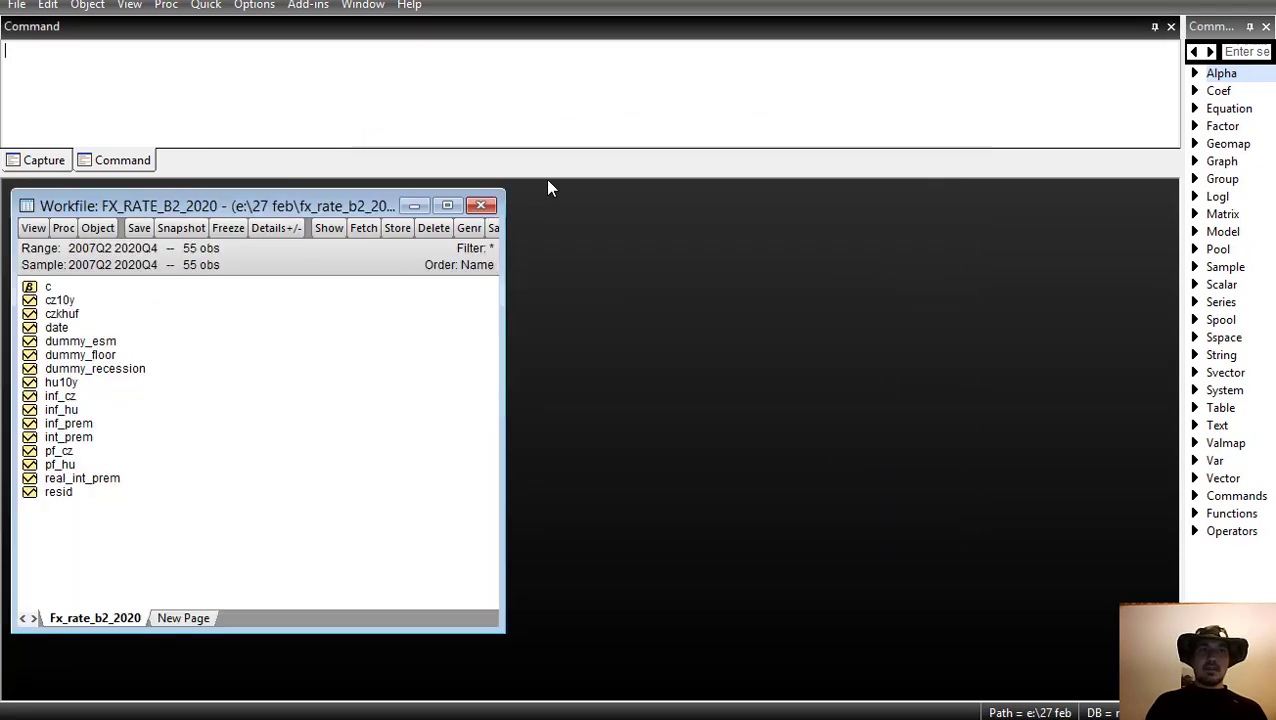
drag(553, 177, 560, 105)
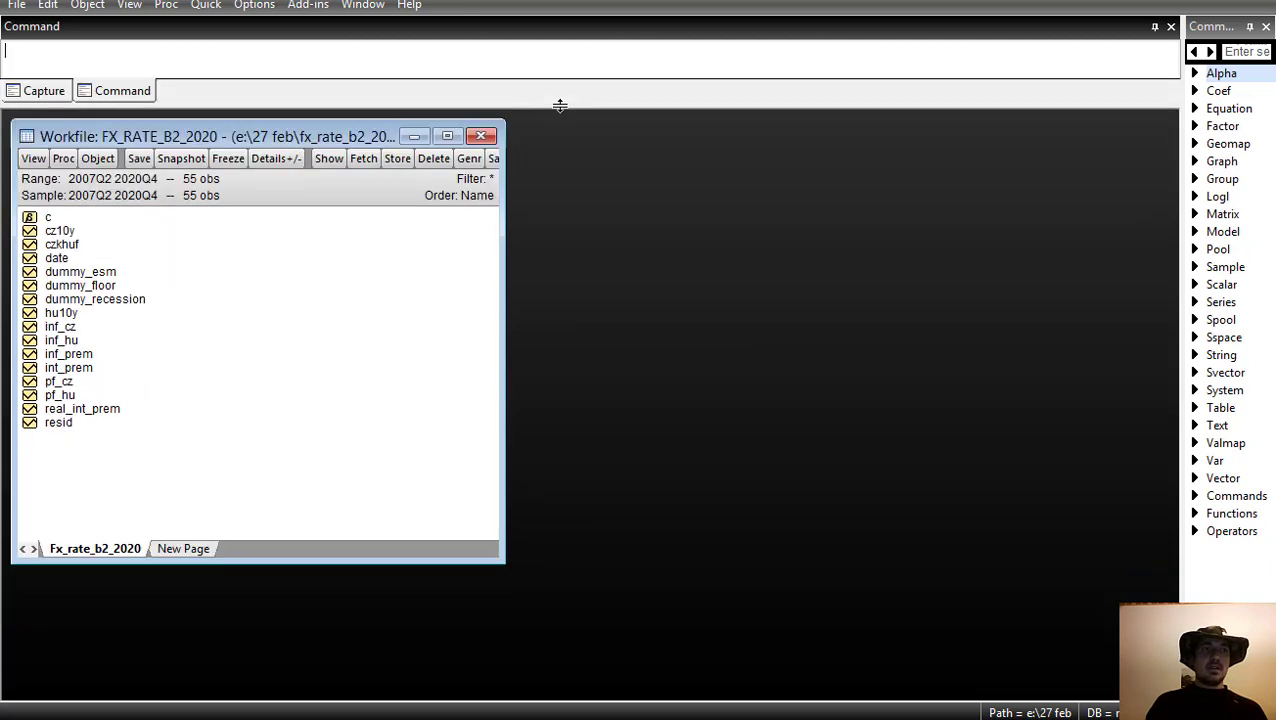
click(206, 5)
click(250, 205)
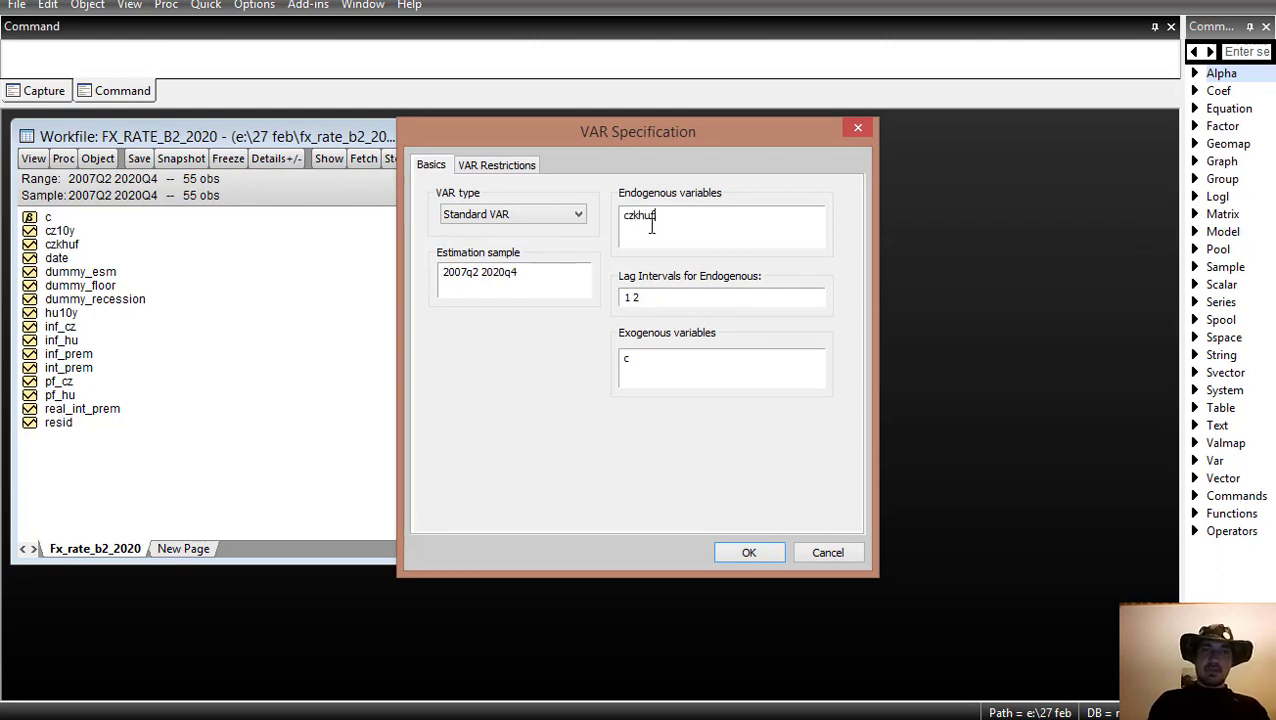
click(830, 556)
click(830, 556)
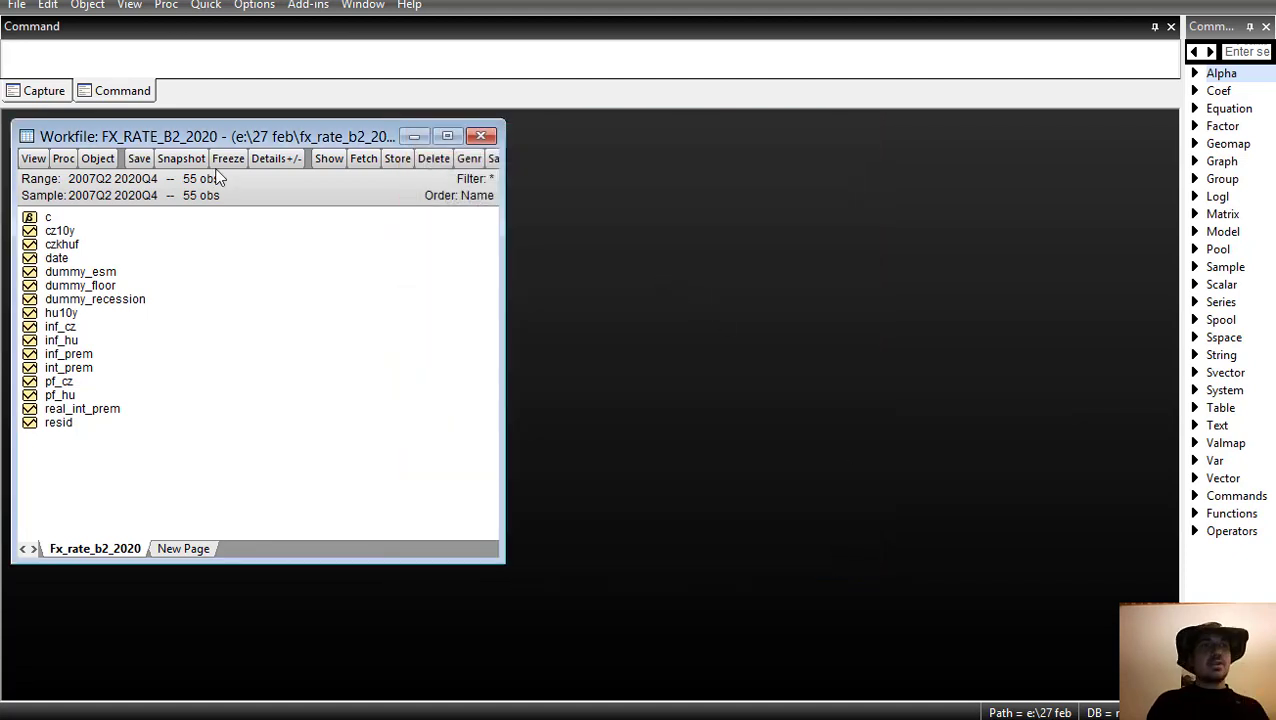
- Open the workfile's range structure settings and move the dialog clear of the series list
double_click(120, 180)
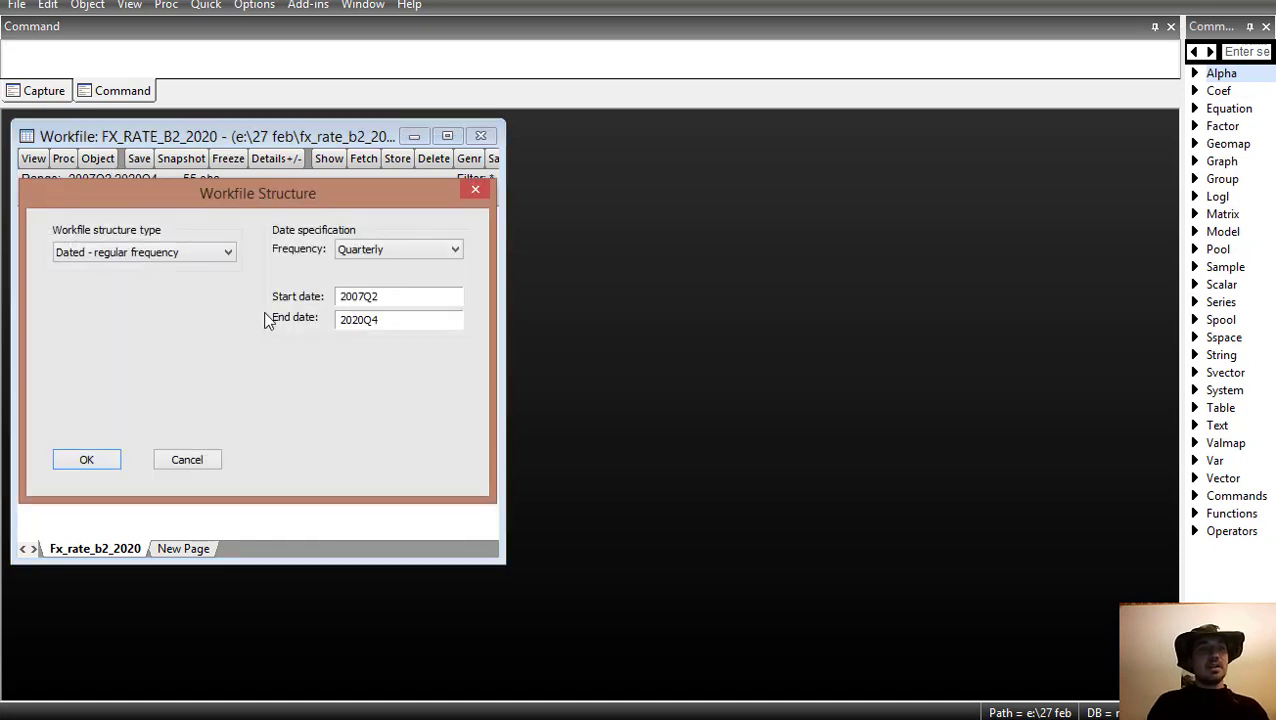
drag(207, 200, 524, 274)
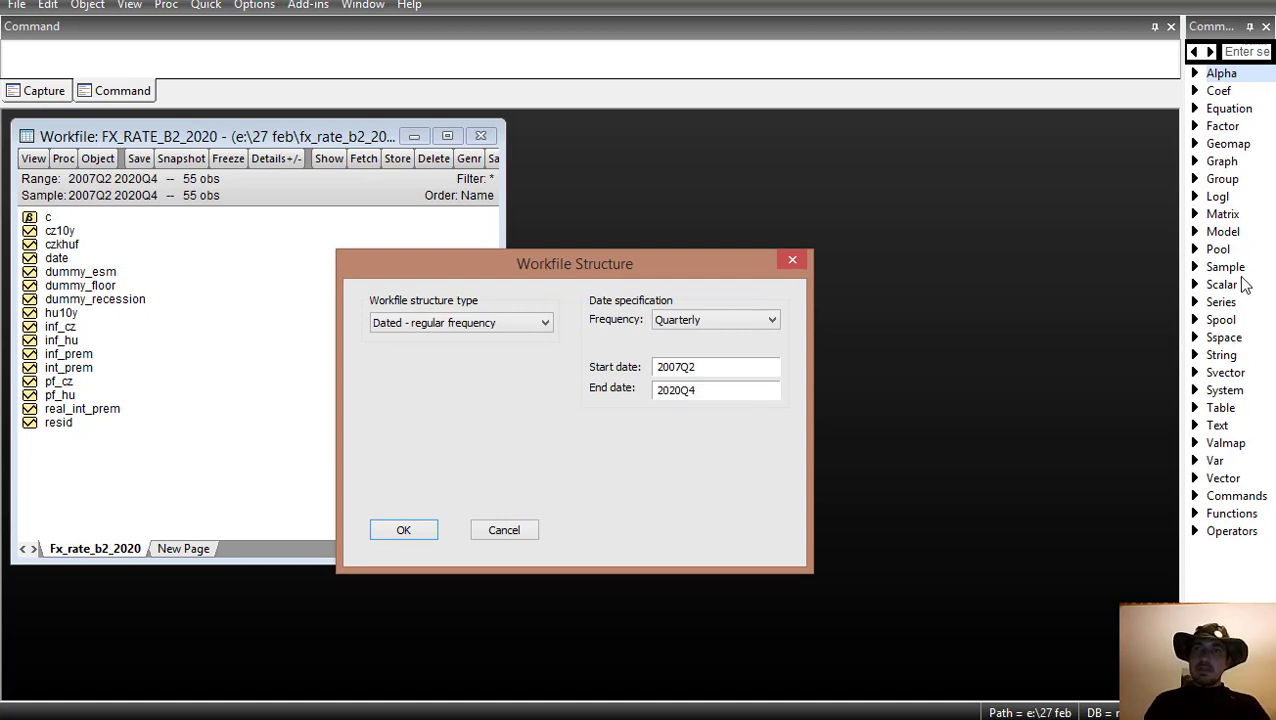
- Switch to the Excel workbook and calculate 52 * 0,8 in Calculator to size the estimation sample
key(alt+Tab)
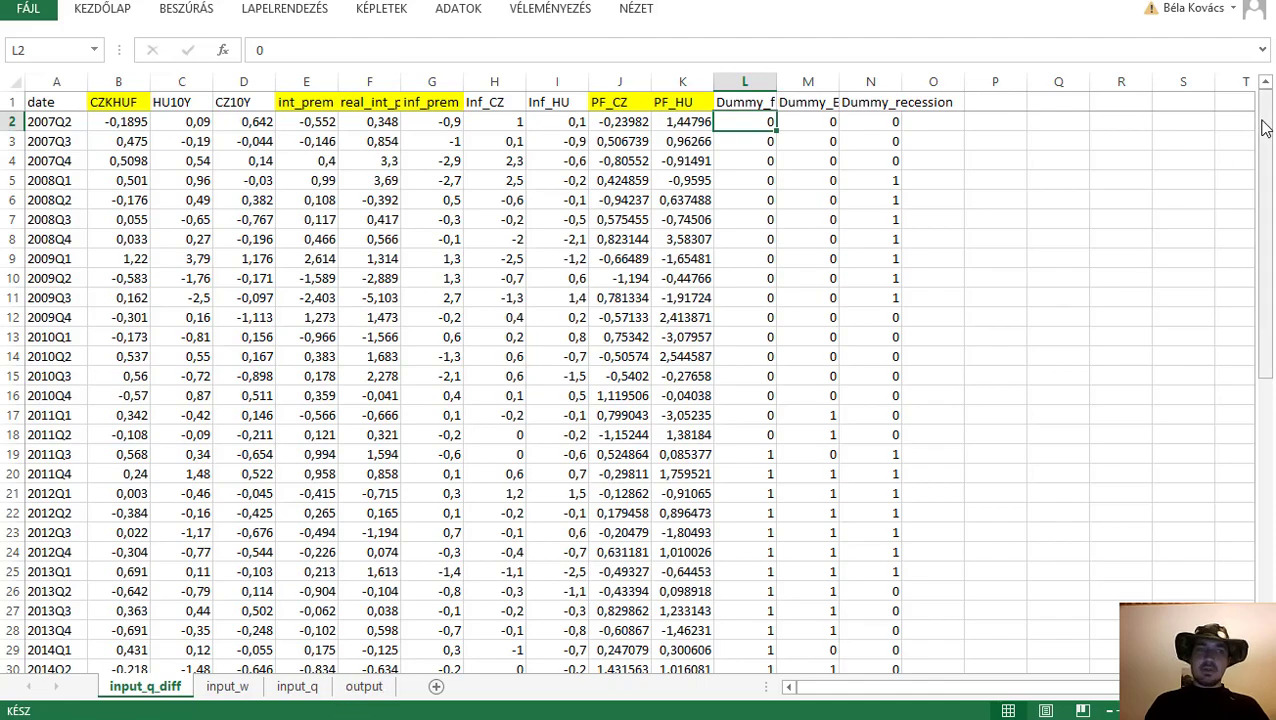
mouse_move(1265, 240)
mouse_down()
mouse_move(1230, 550)
mouse_move(1219, 305)
mouse_move(1263, 225)
mouse_up()
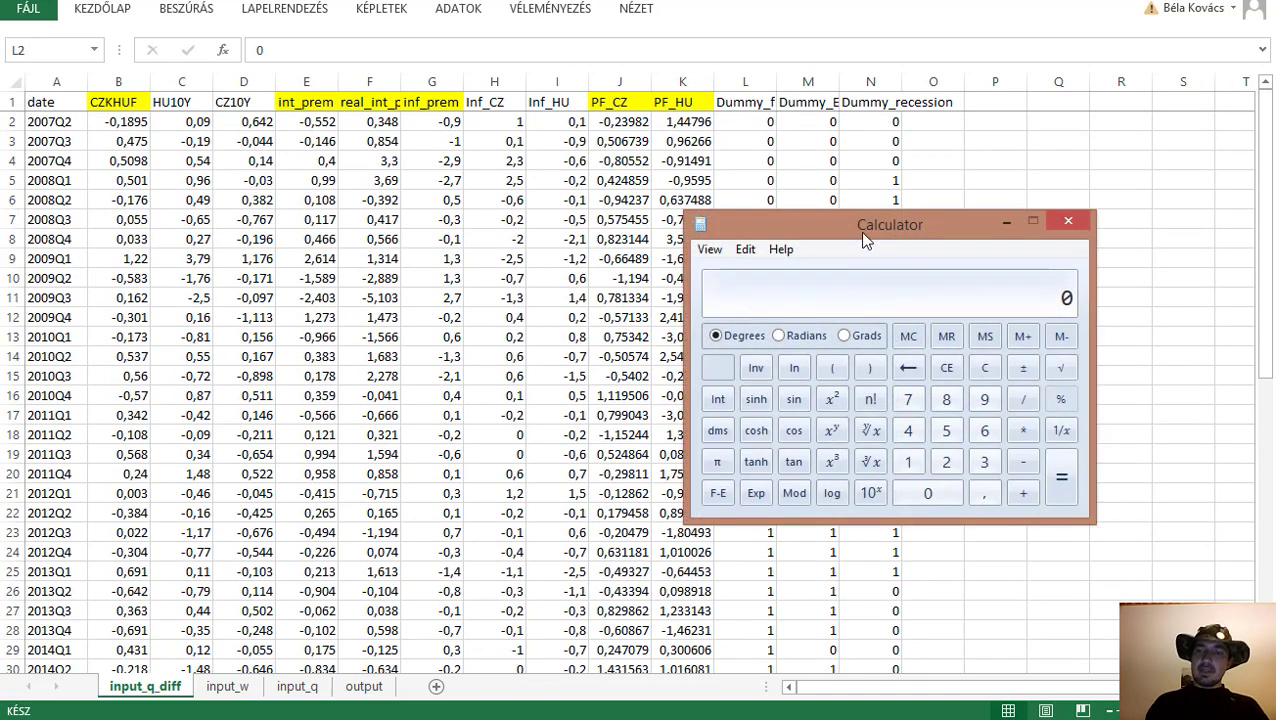
text(52*8)
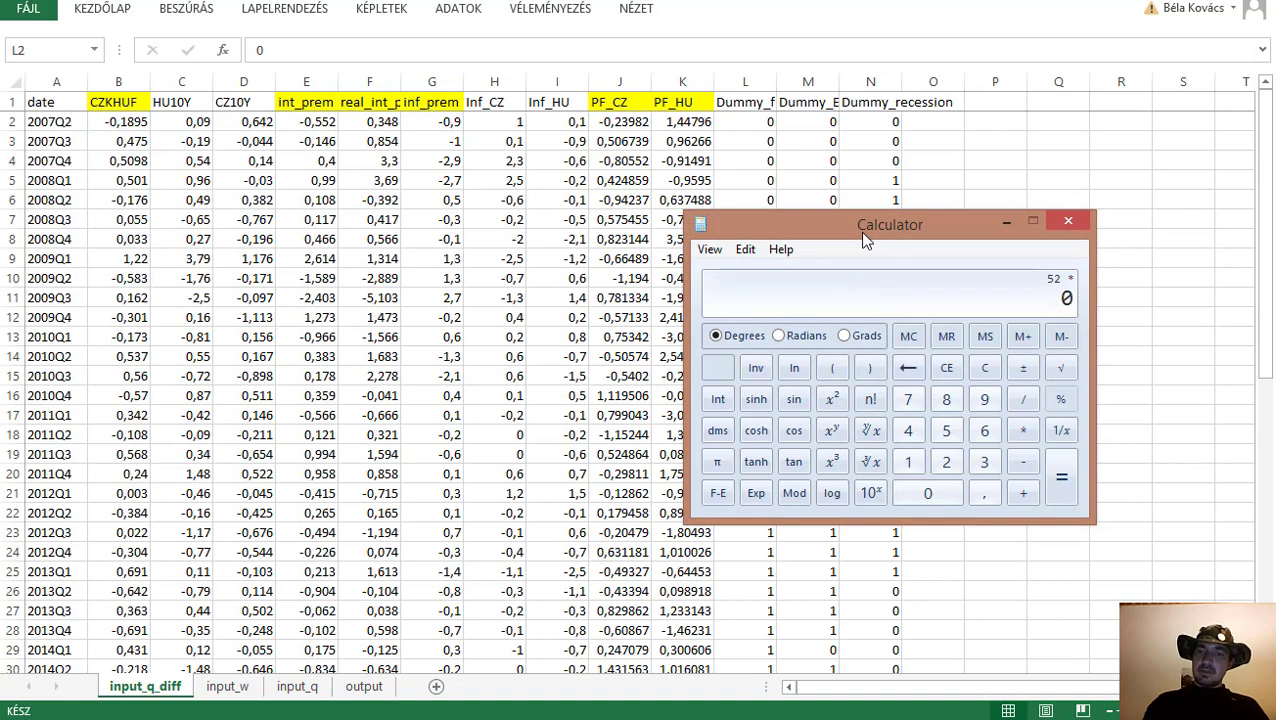
text(,8)
key(Return)
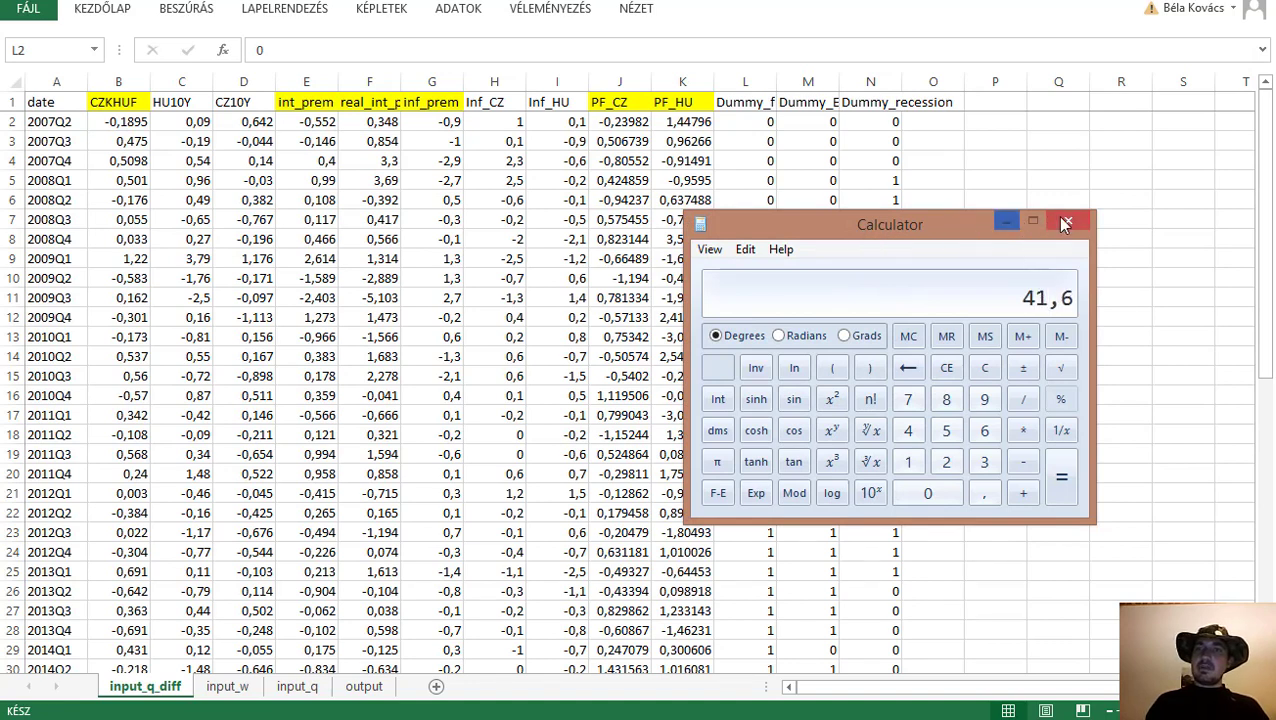
click(1007, 224)
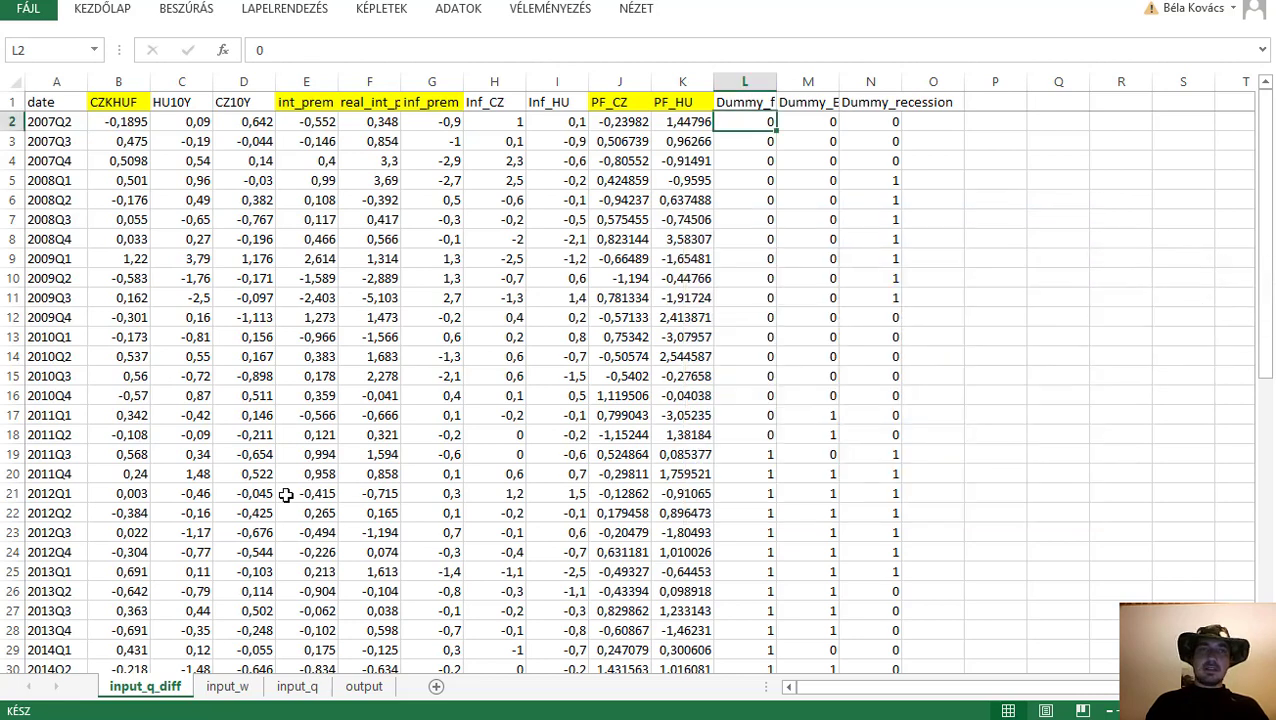
- Locate the 2017Q2 and 2017Q3 rows in the date column of the input_q_diff sheet
click(105, 493)
scroll(105, 500, down, 6)
scroll(105, 513, down, 3)
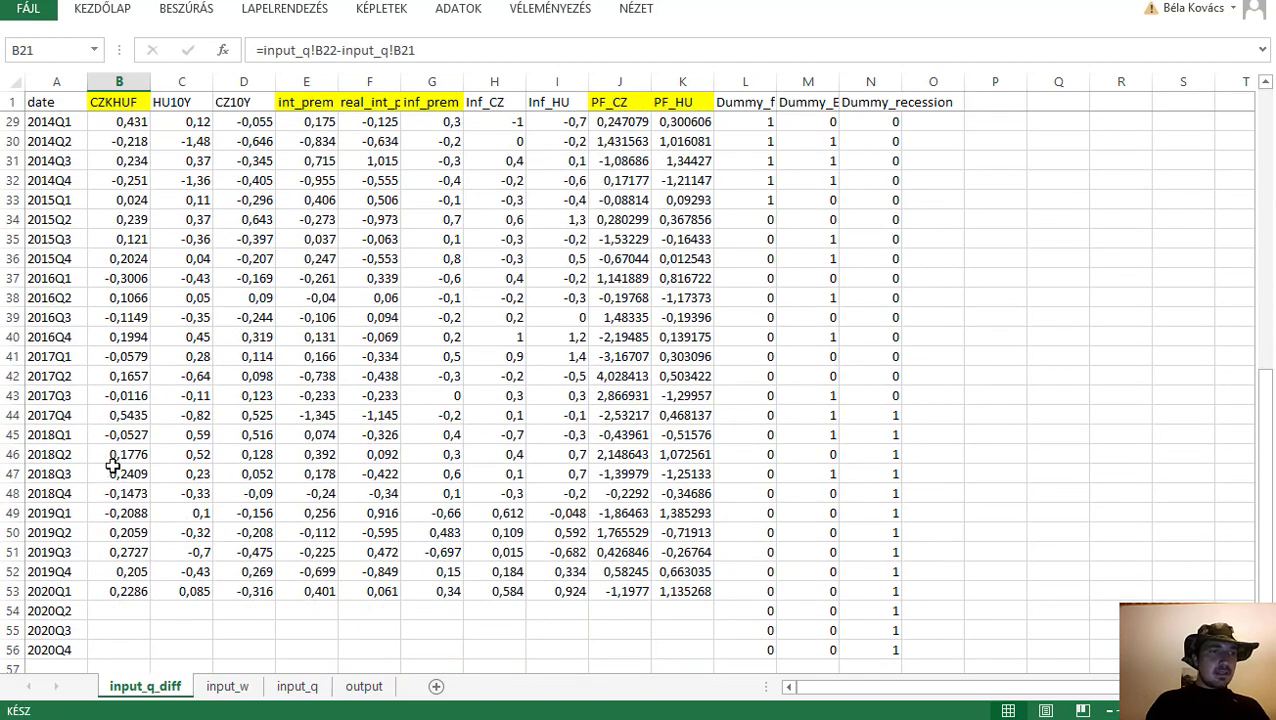
click(60, 378)
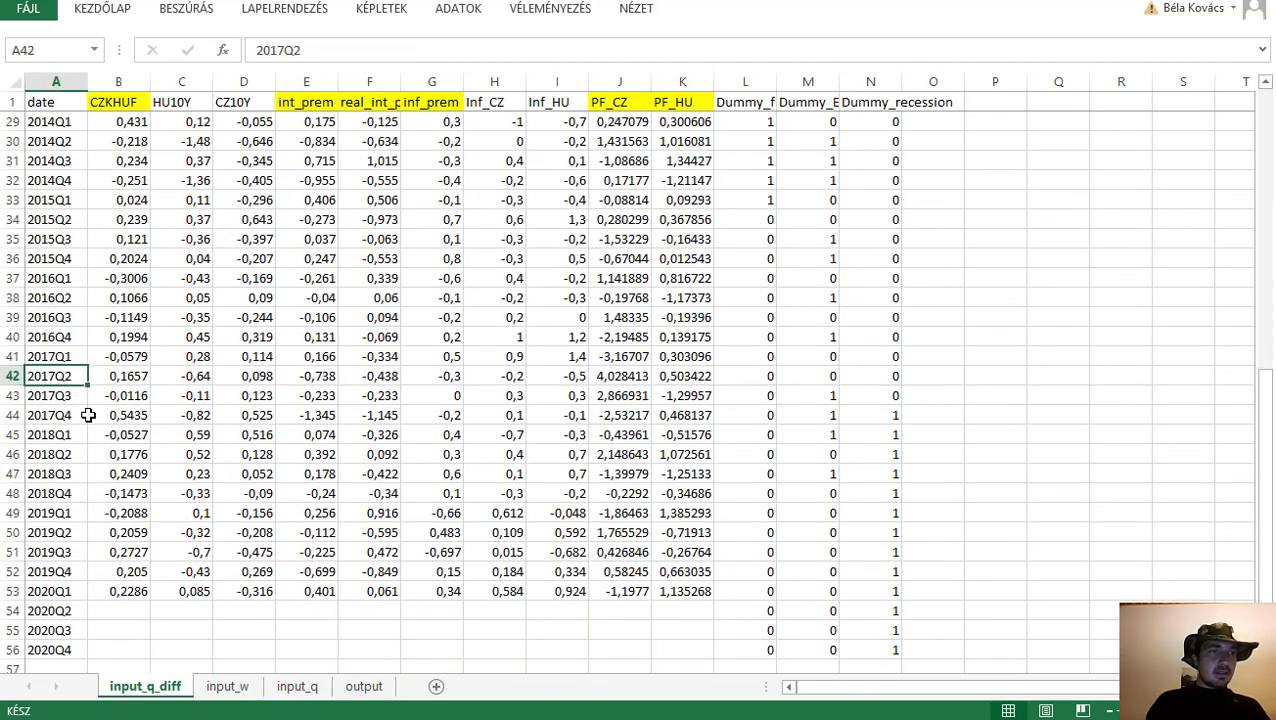
click(52, 395)
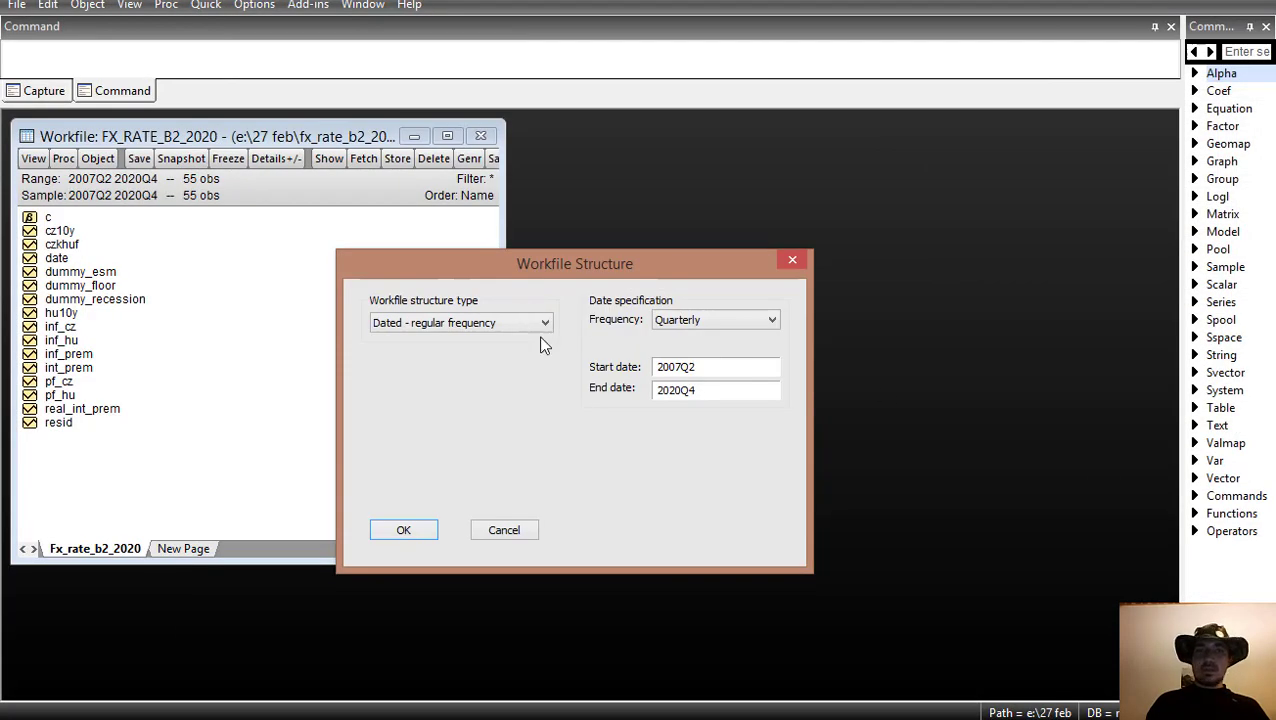
drag(669, 390, 699, 392)
text(17Q2)
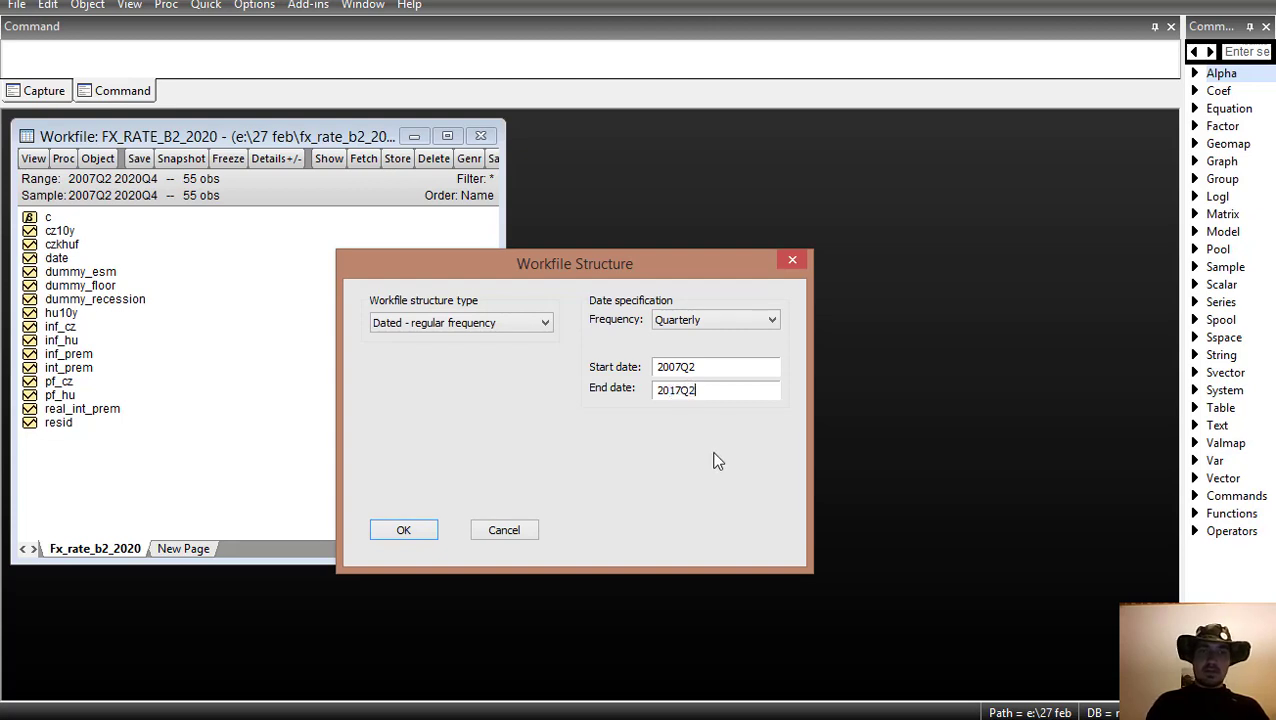
click(401, 531)
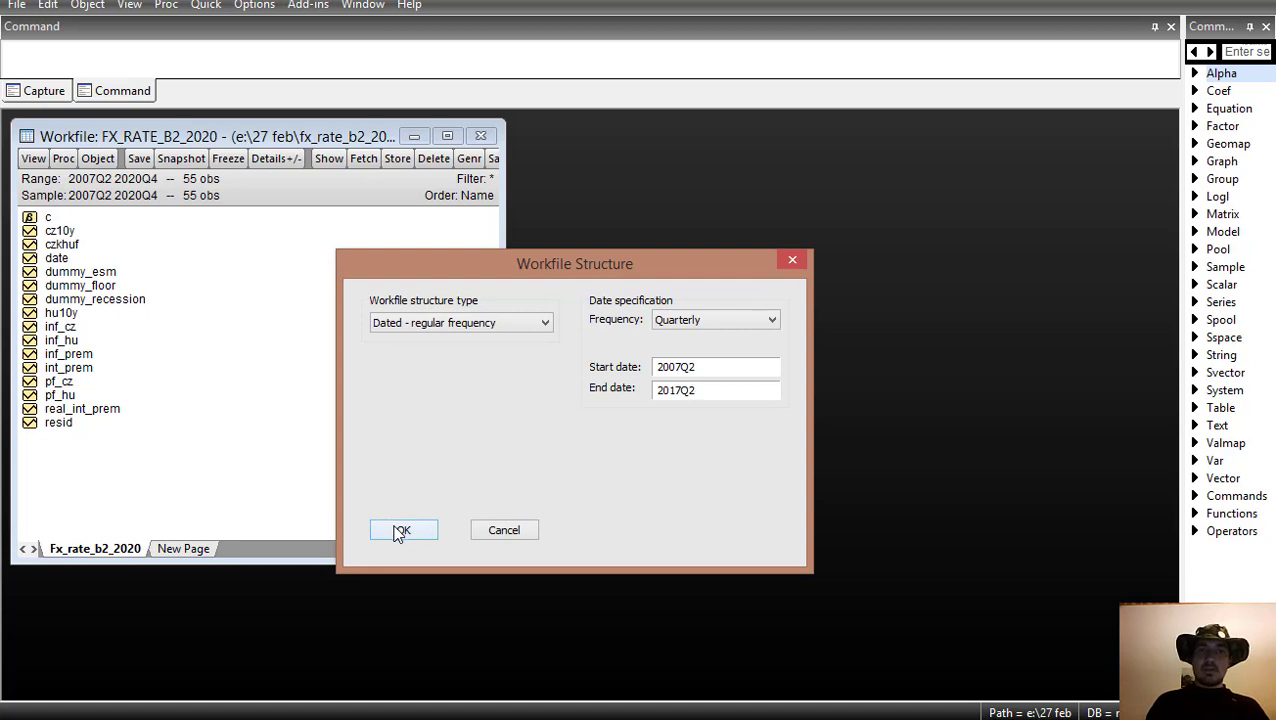
click(401, 531)
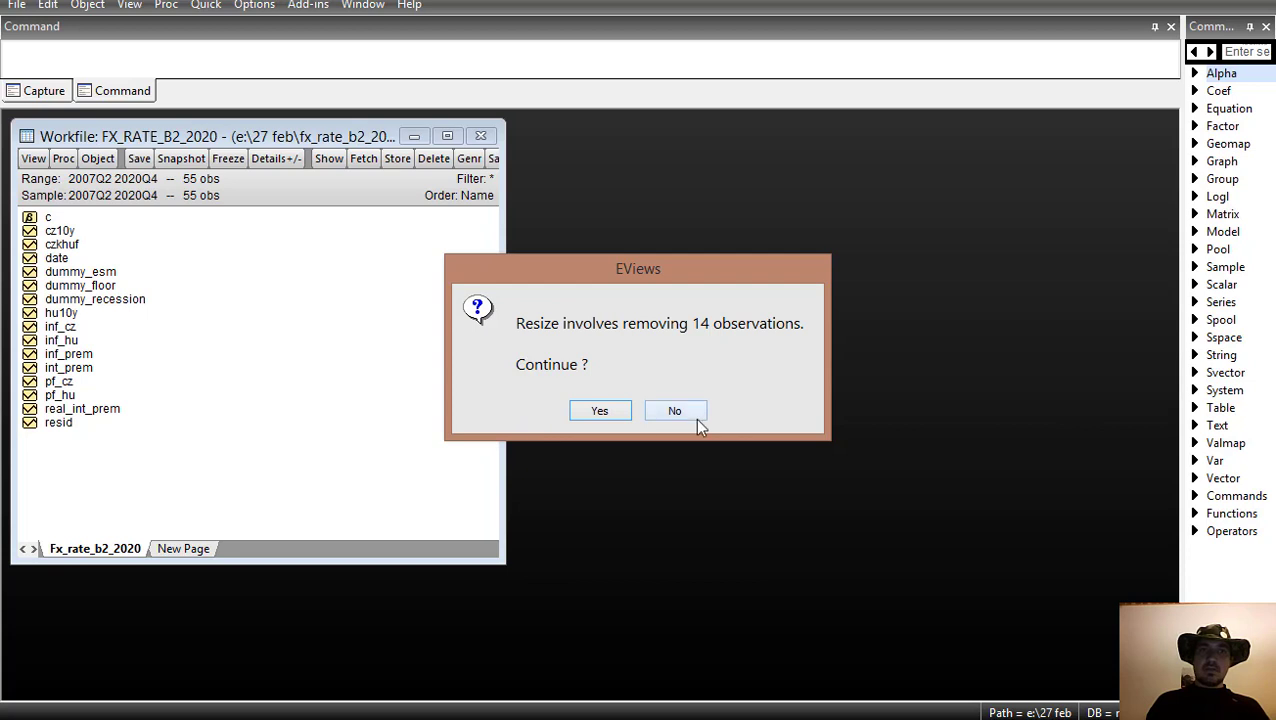
click(600, 410)
- Set the workfile sample range to 2007q2 2017q2, checking the dates against the Excel sheet
double_click(88, 197)
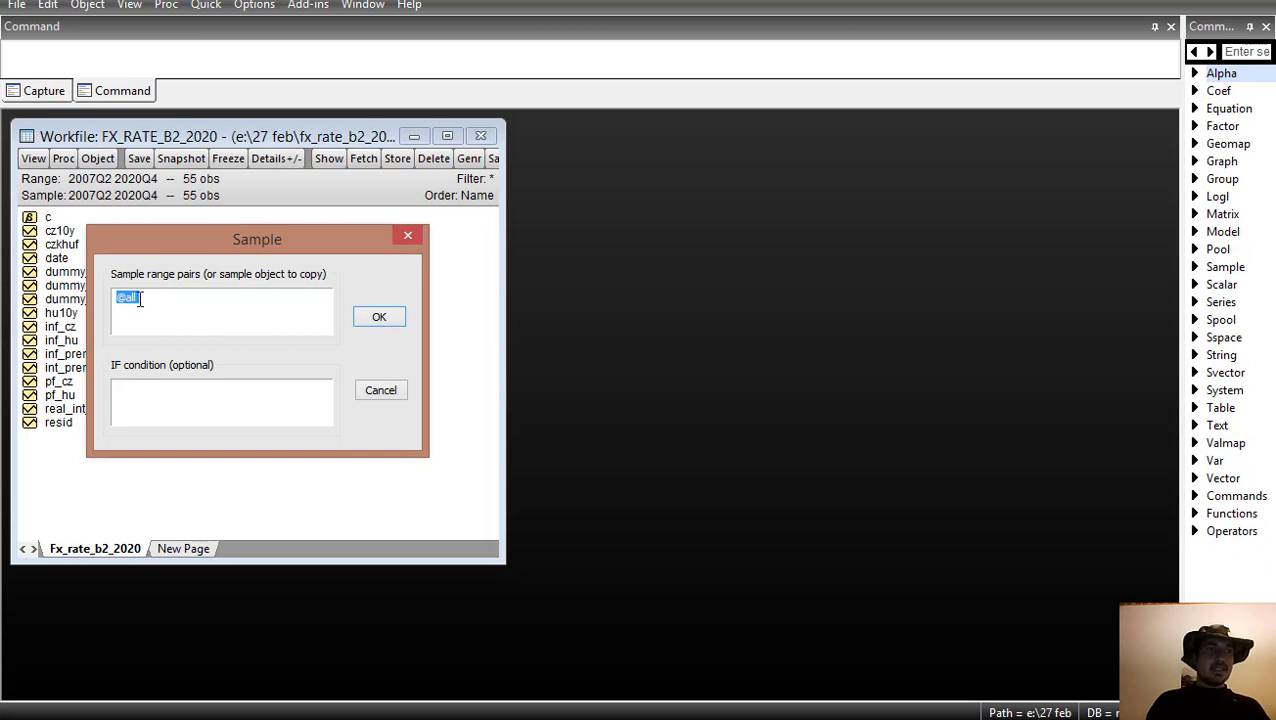
text(2007q2)
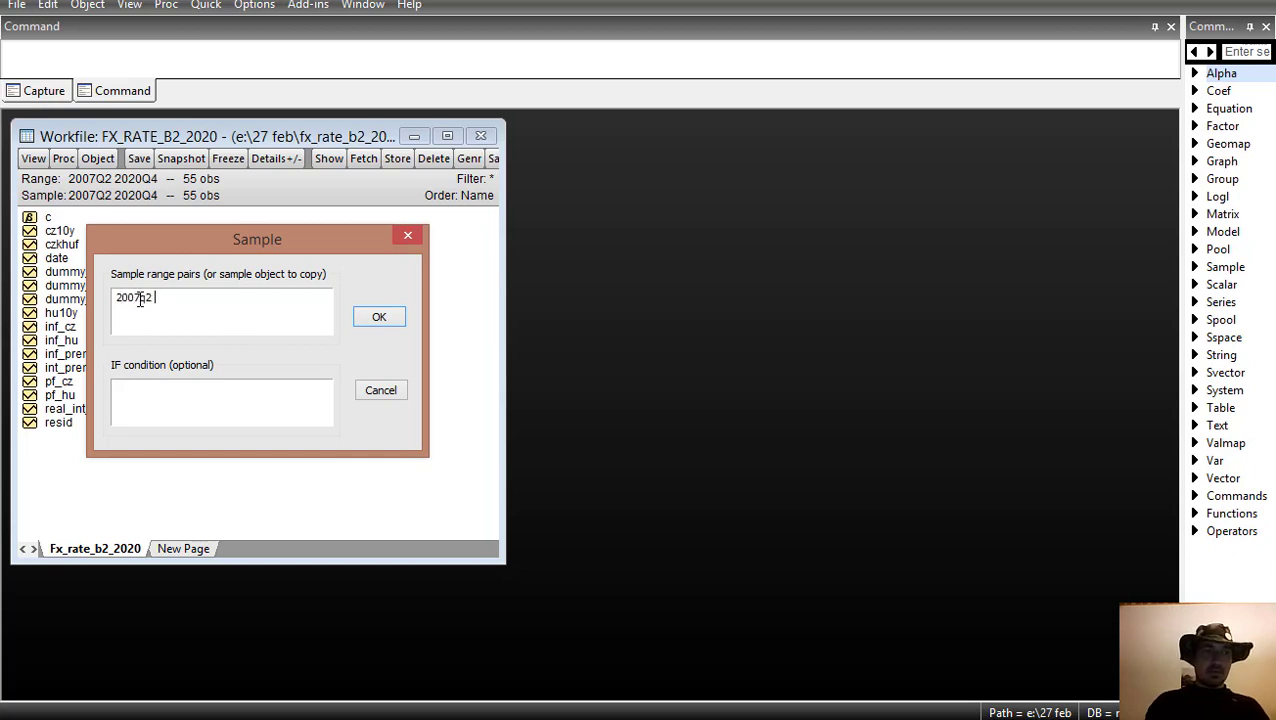
text( 200)
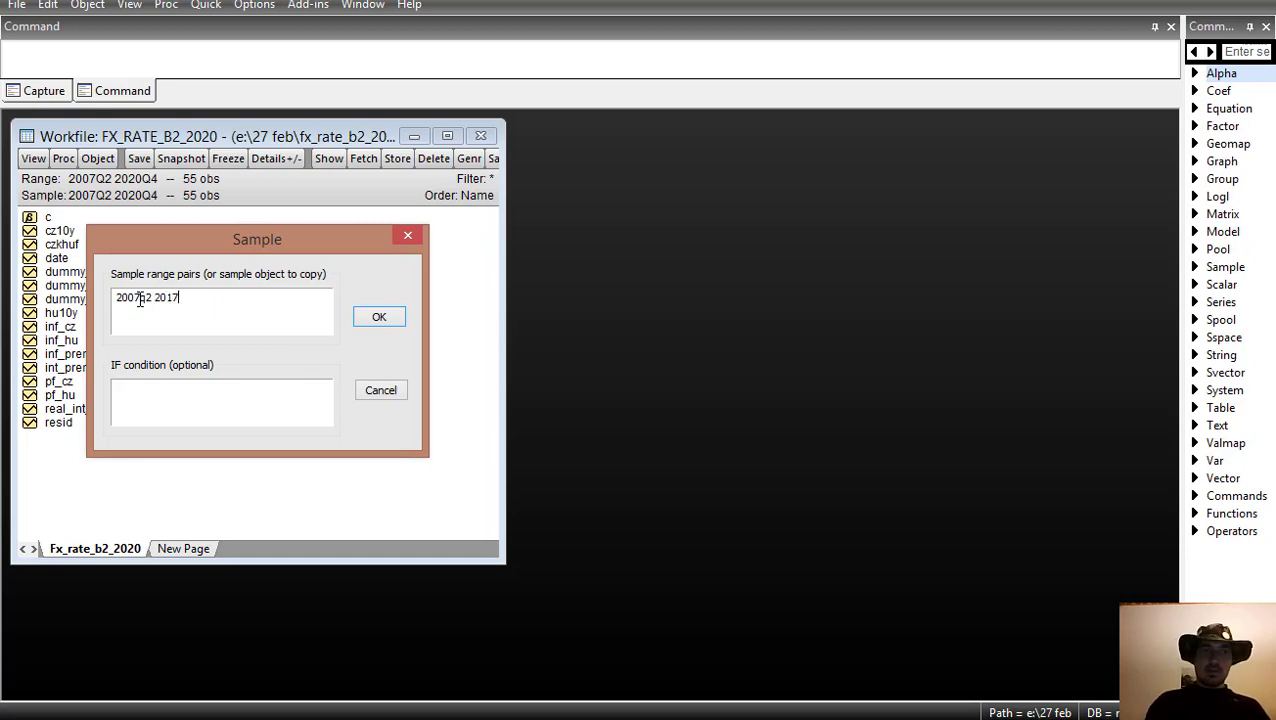
key(alt+Tab)
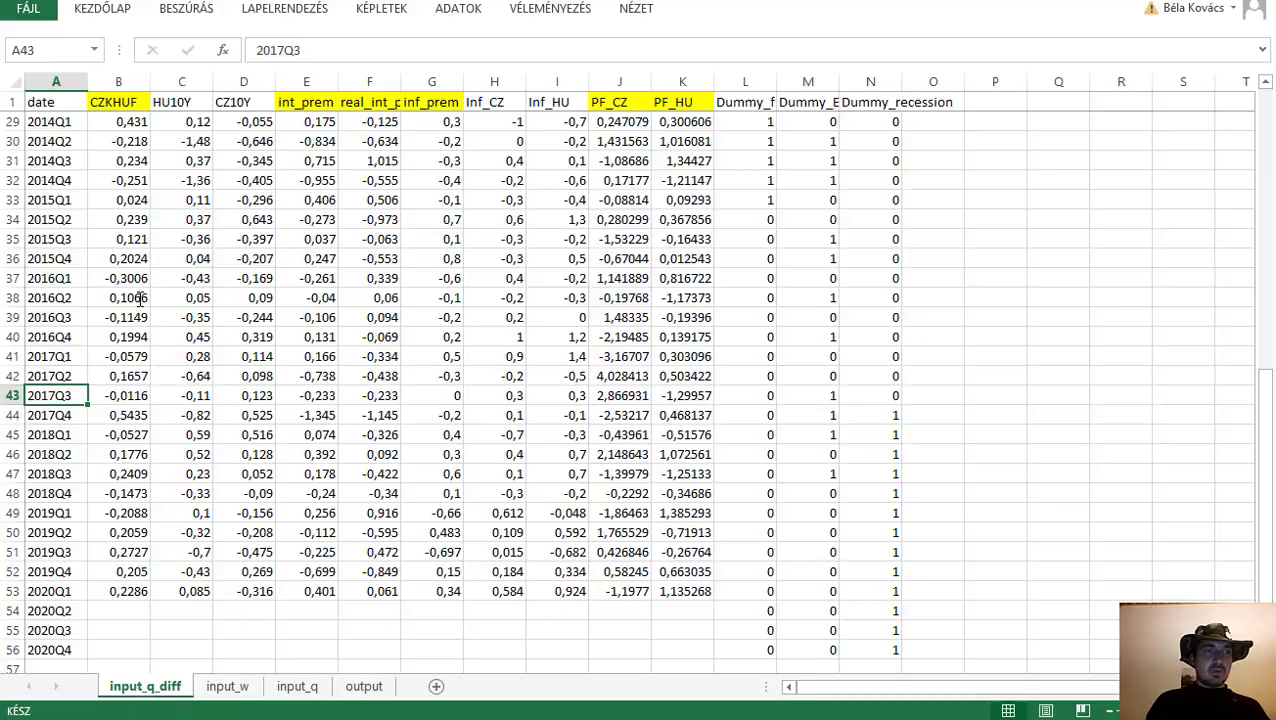
key(alt+Tab)
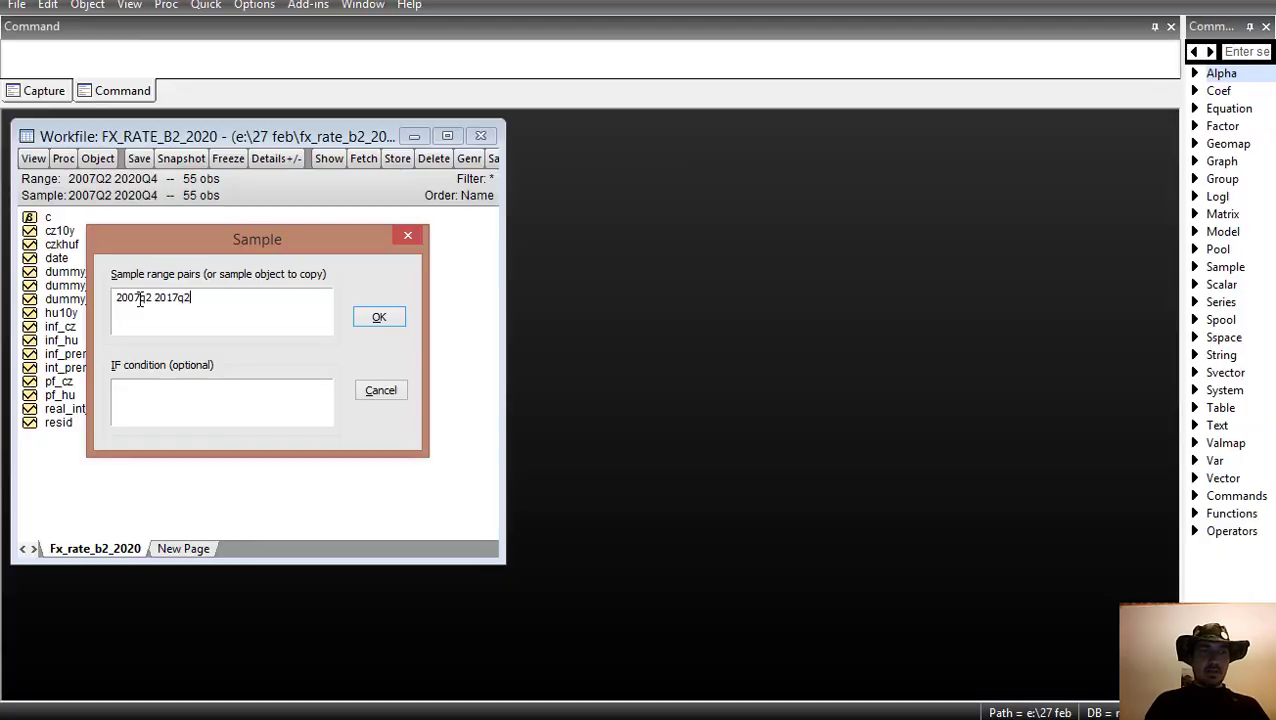
key(alt+Tab)
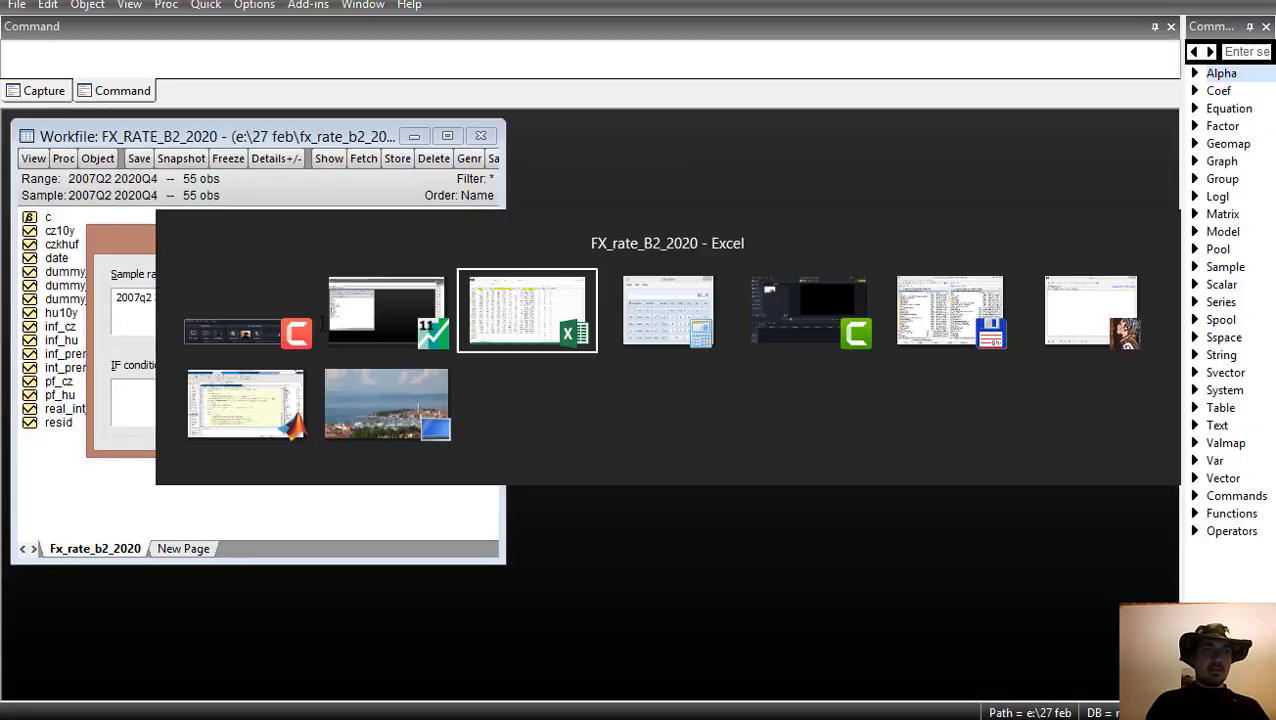
key(alt+Tab)
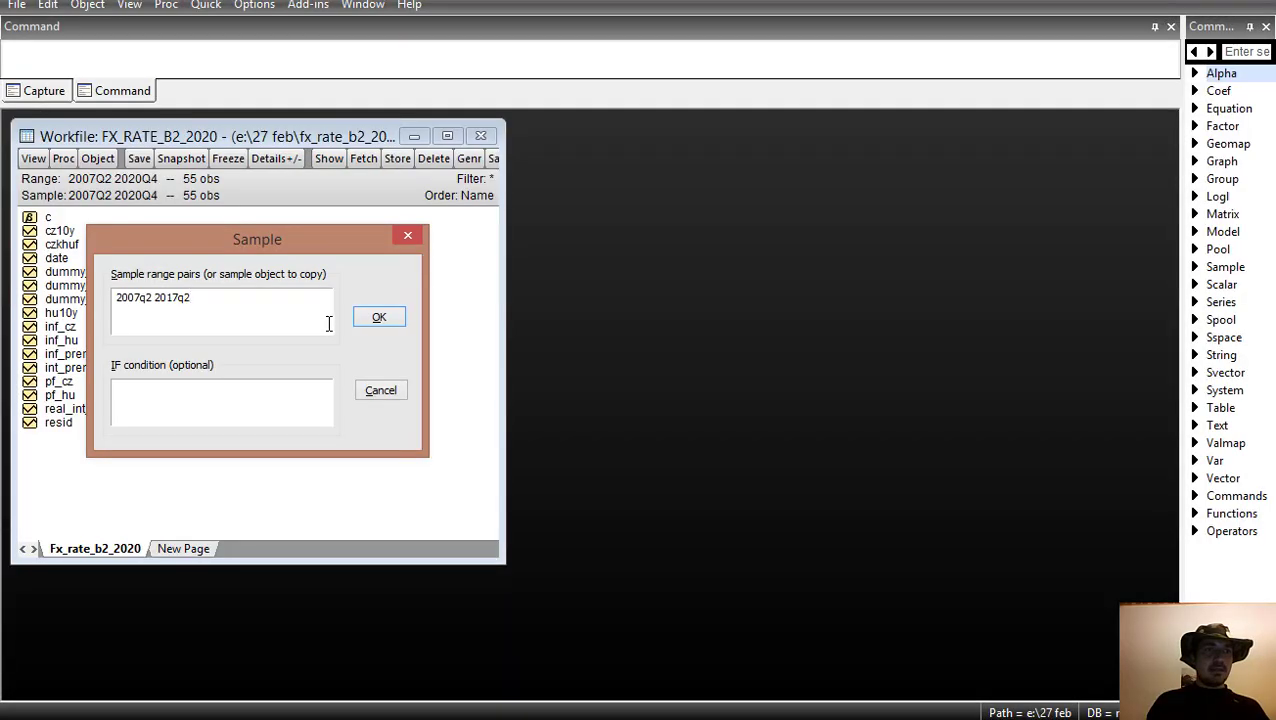
key(alt+Tab)
key(alt+Tab)
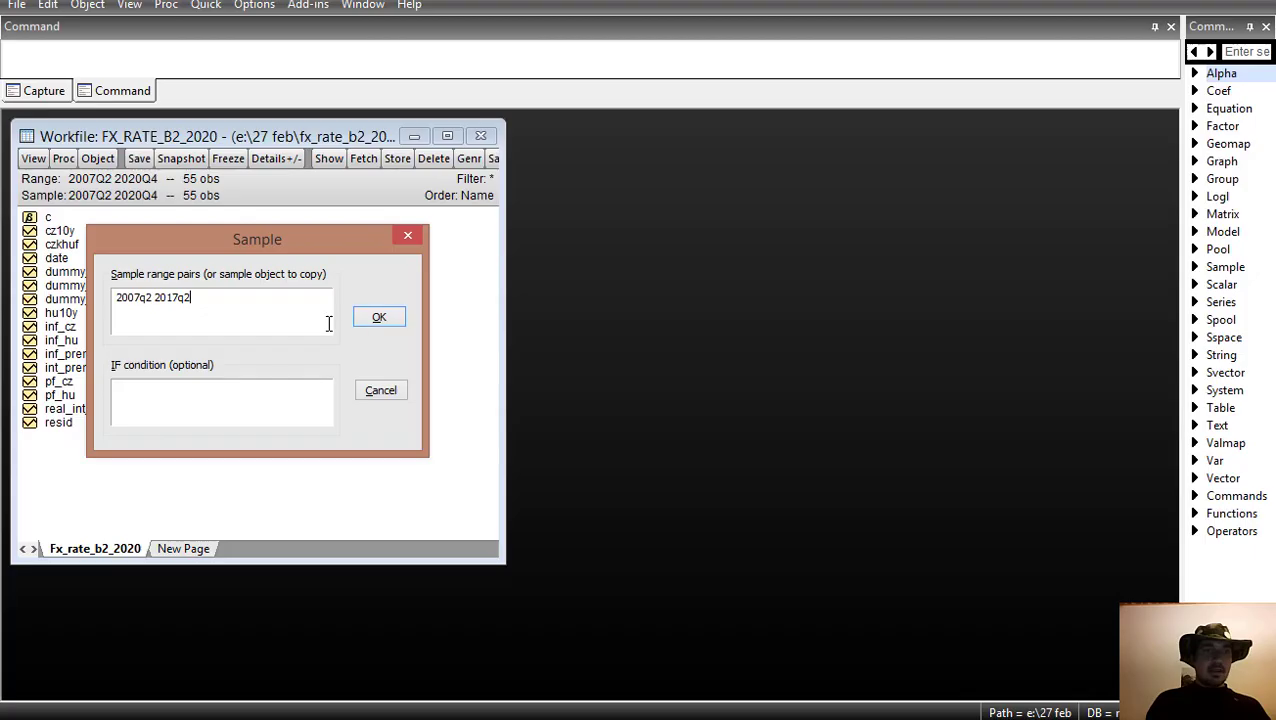
click(381, 318)
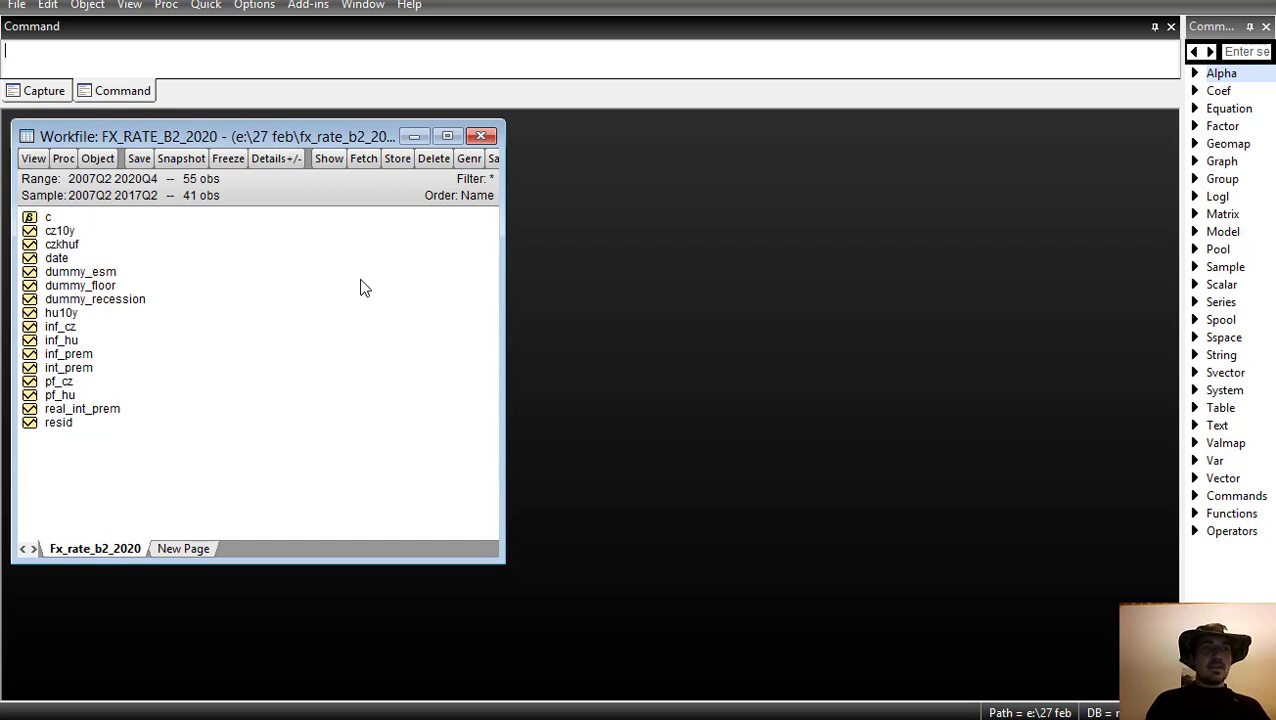
- Extend the end of the workfile sample so the range reads 2007q2 2017q3
double_click(146, 197)
click(184, 307)
drag(184, 307, 197, 302)
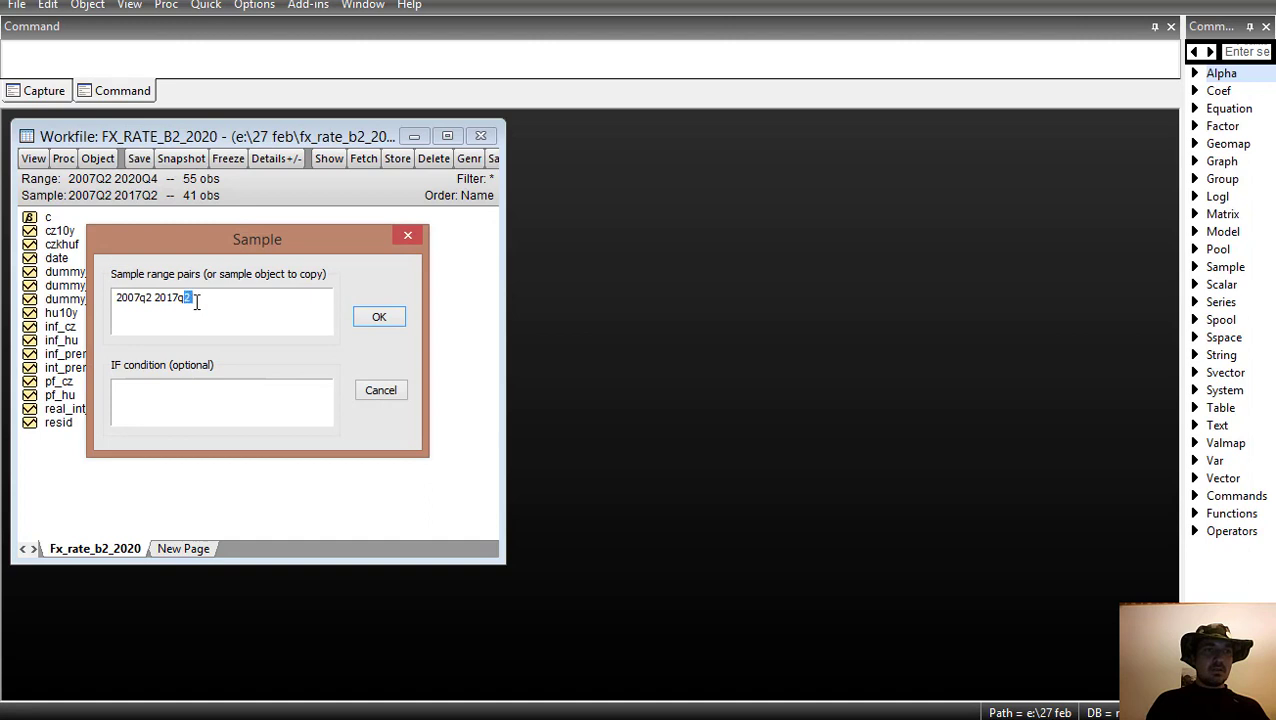
text(3)
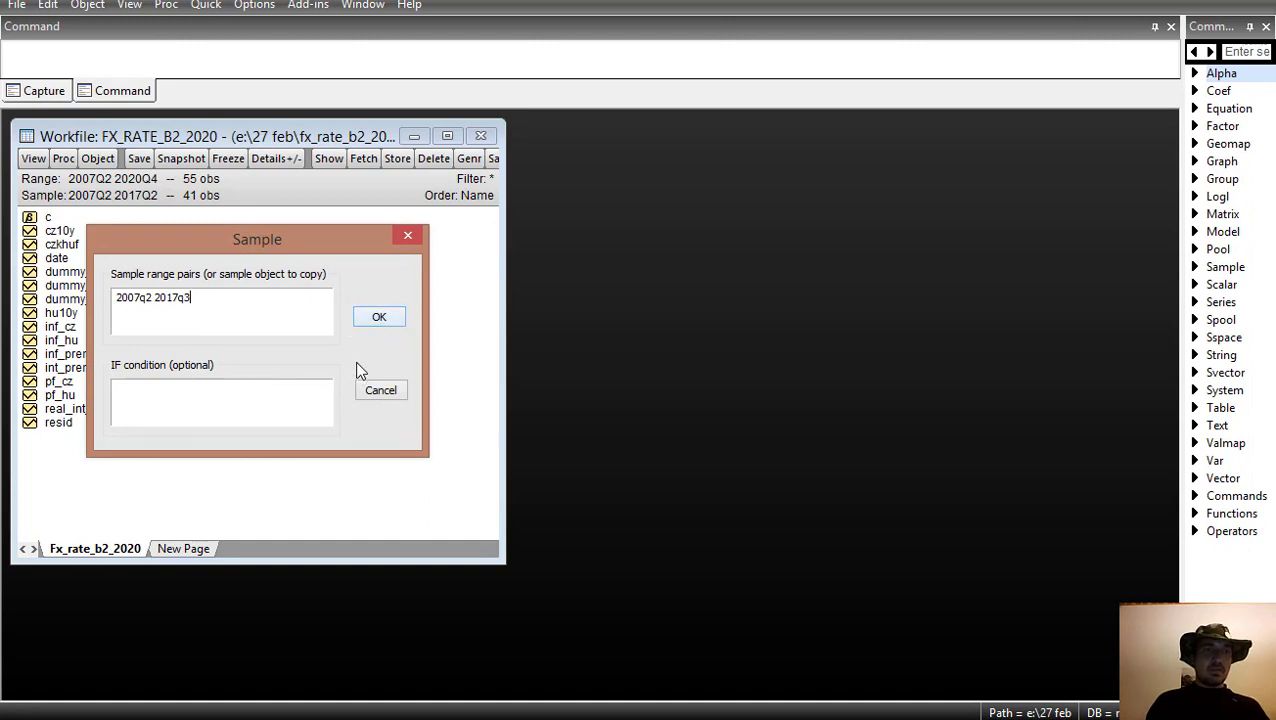
click(379, 318)
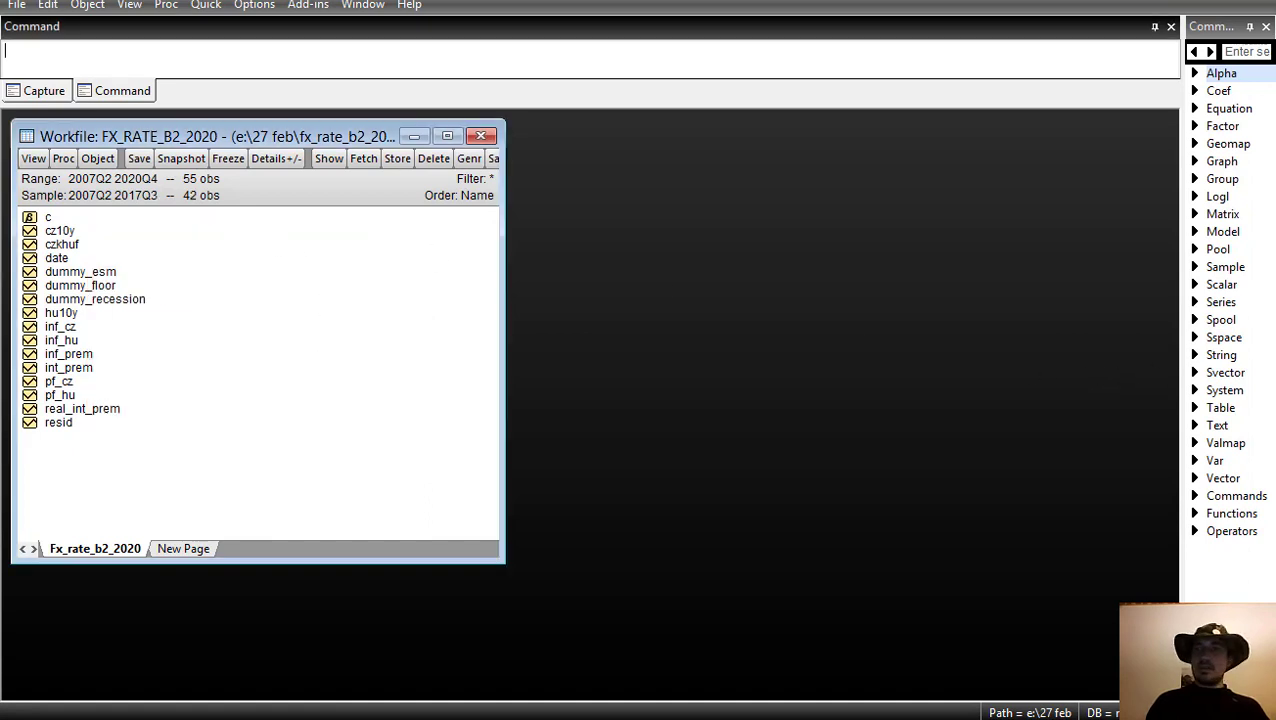
key(alt+Tab)
click(390, 268)
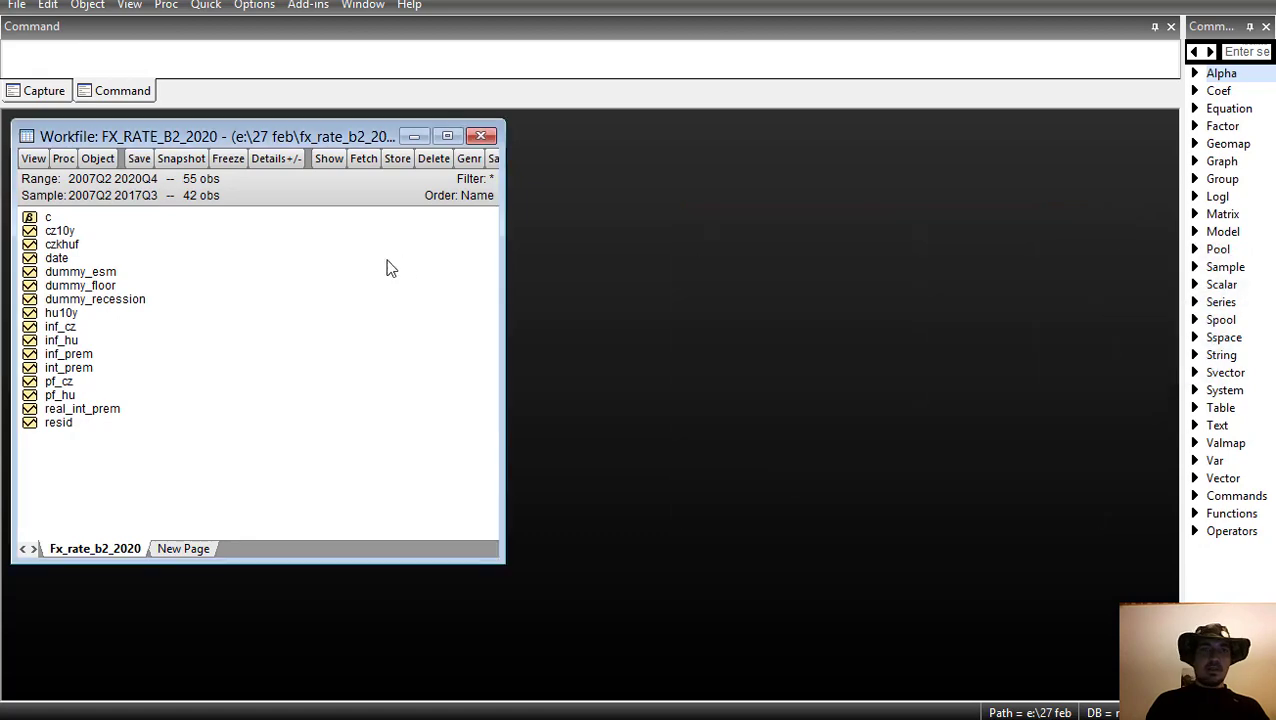
- Start a VAR estimation and enter czkhuf, int_prem and inf_prem as the endogenous variables
click(212, 10)
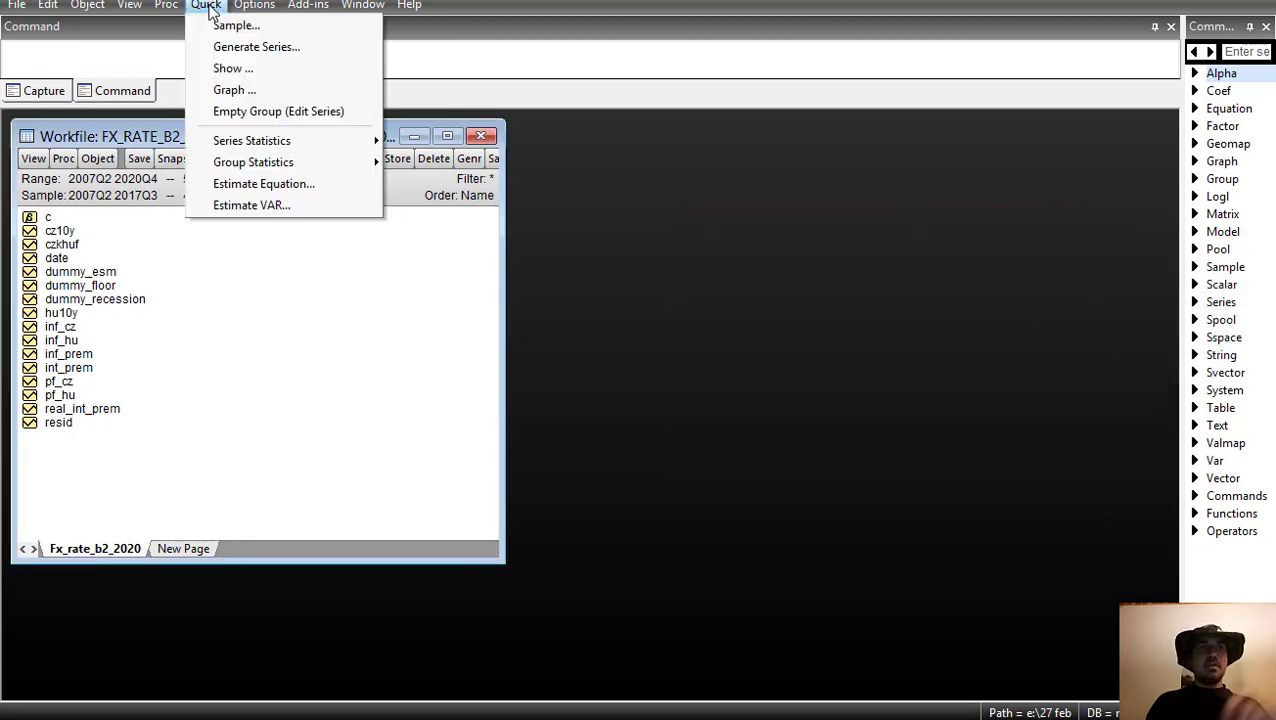
click(254, 210)
click(650, 218)
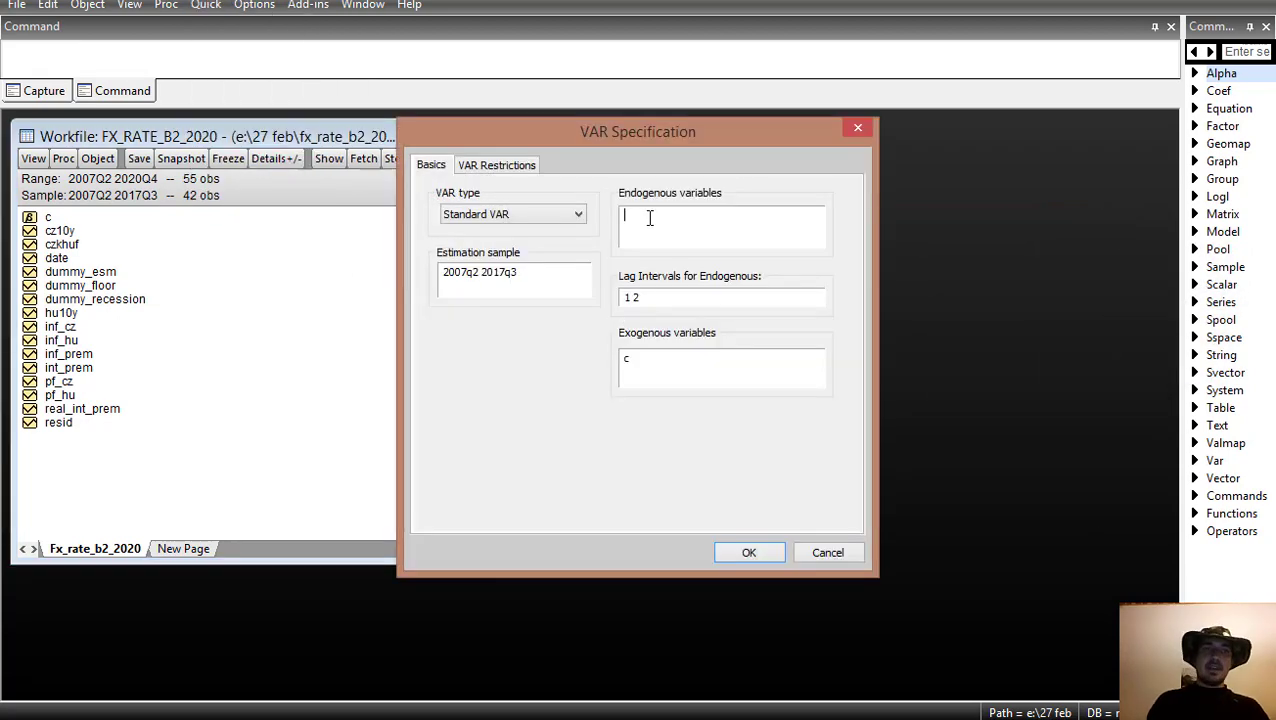
text(czk)
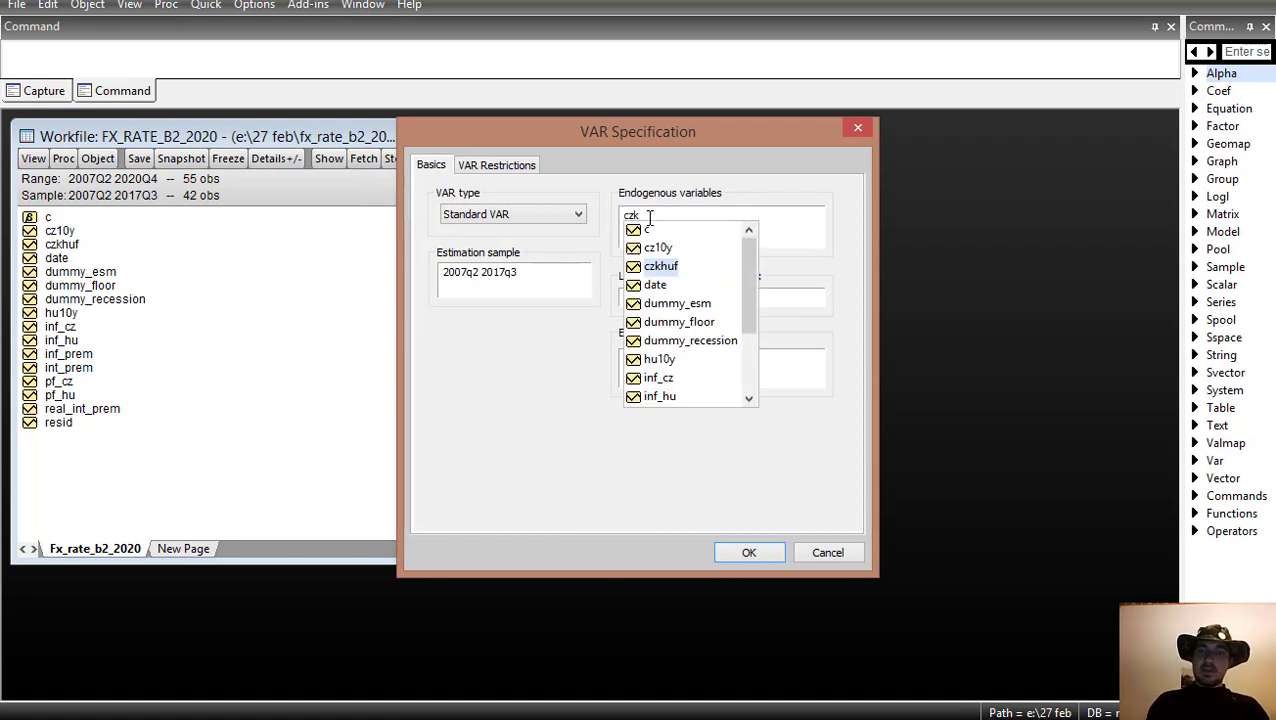
key(Return)
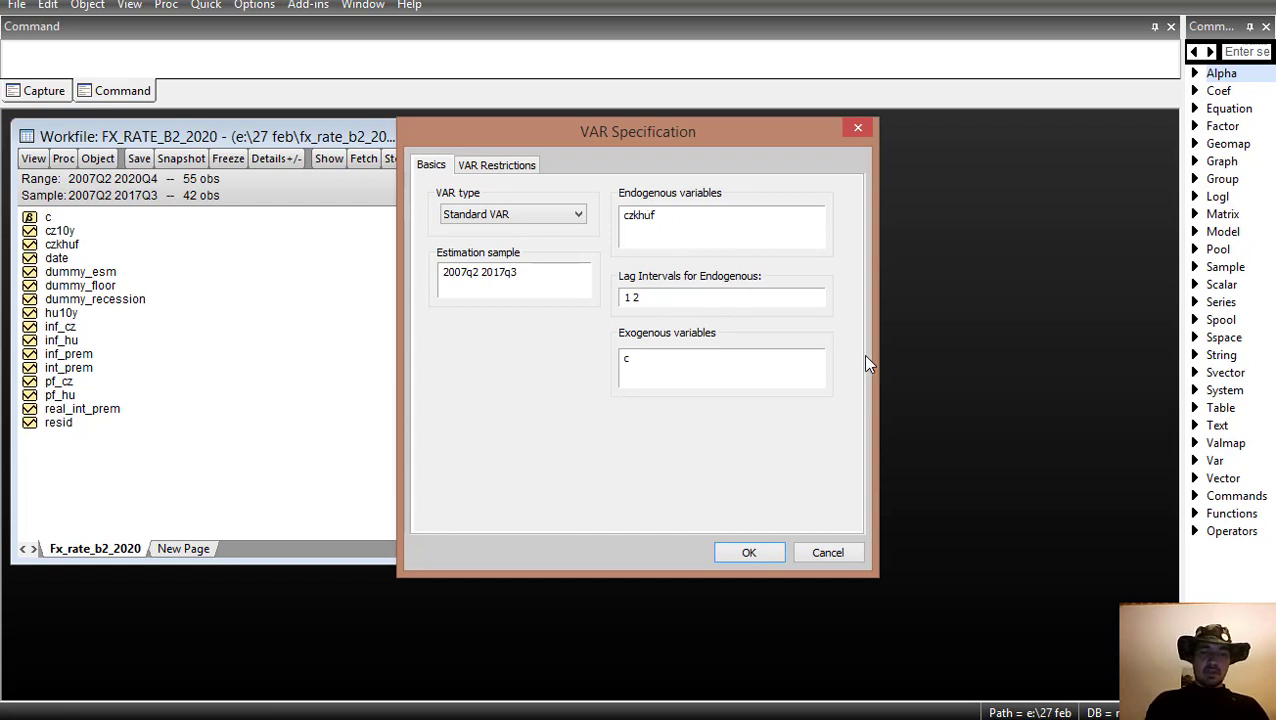
text(int)
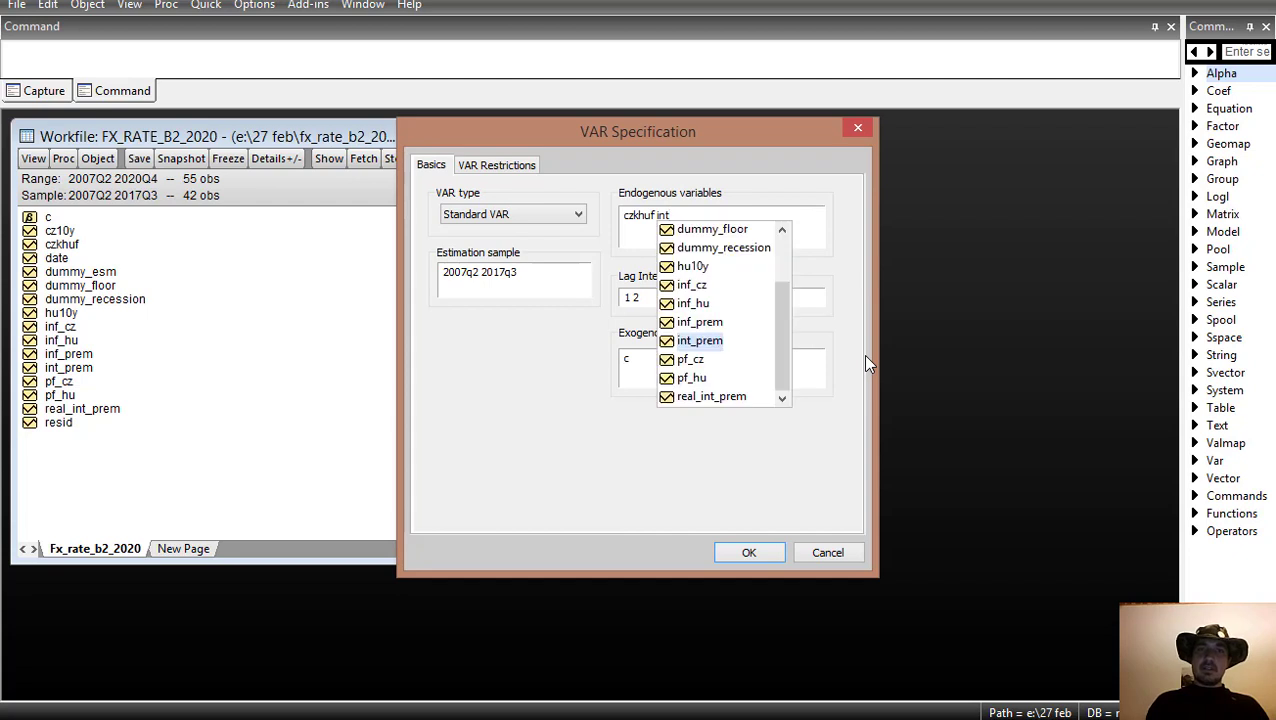
key(Return)
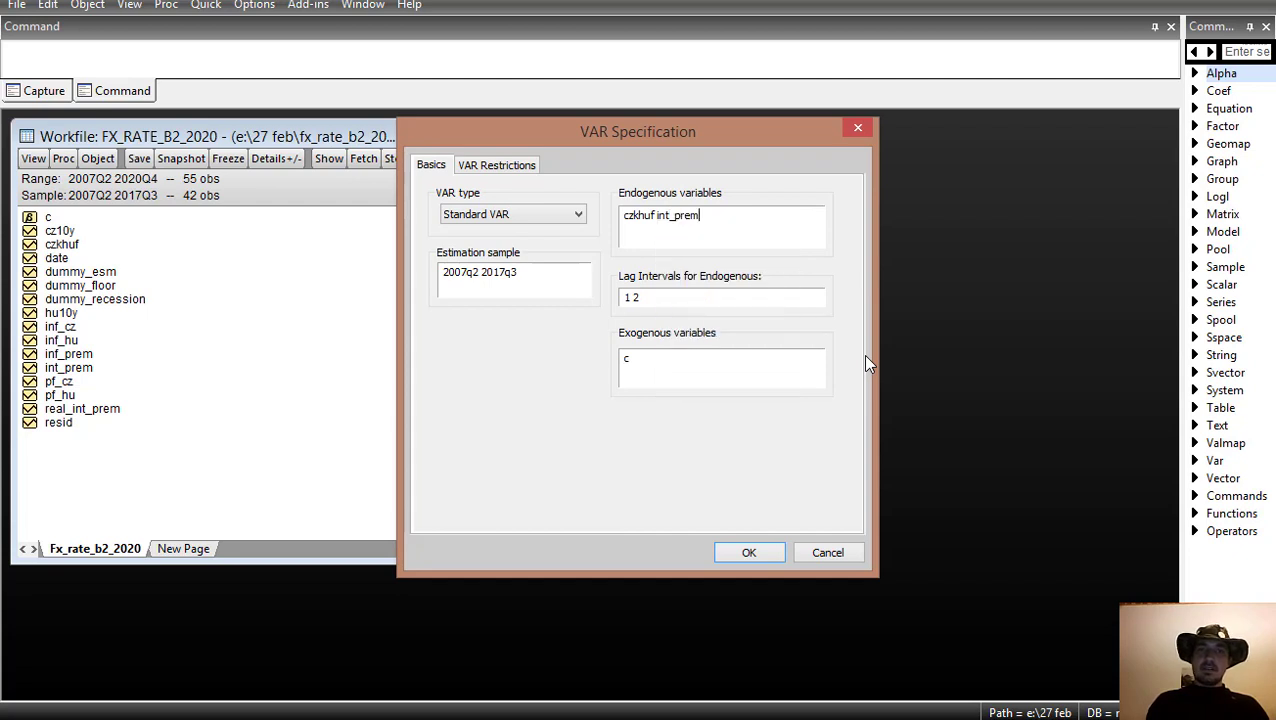
text(inf)
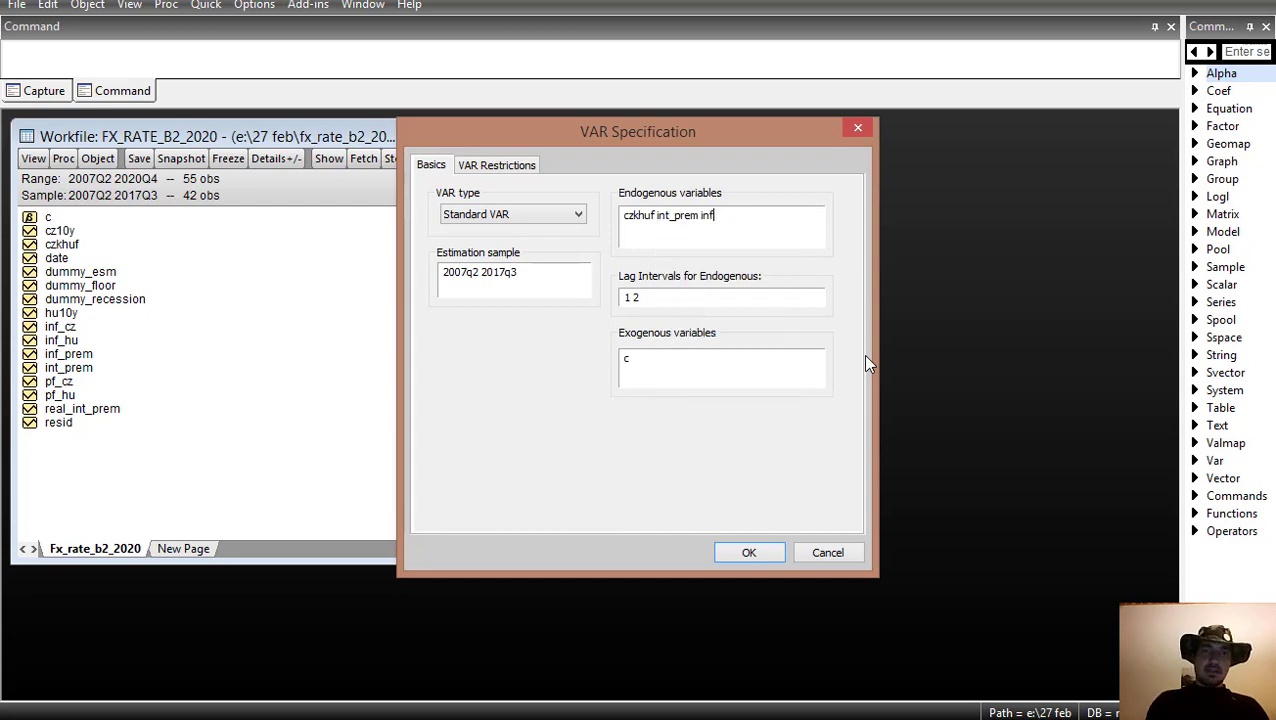
key(Down)
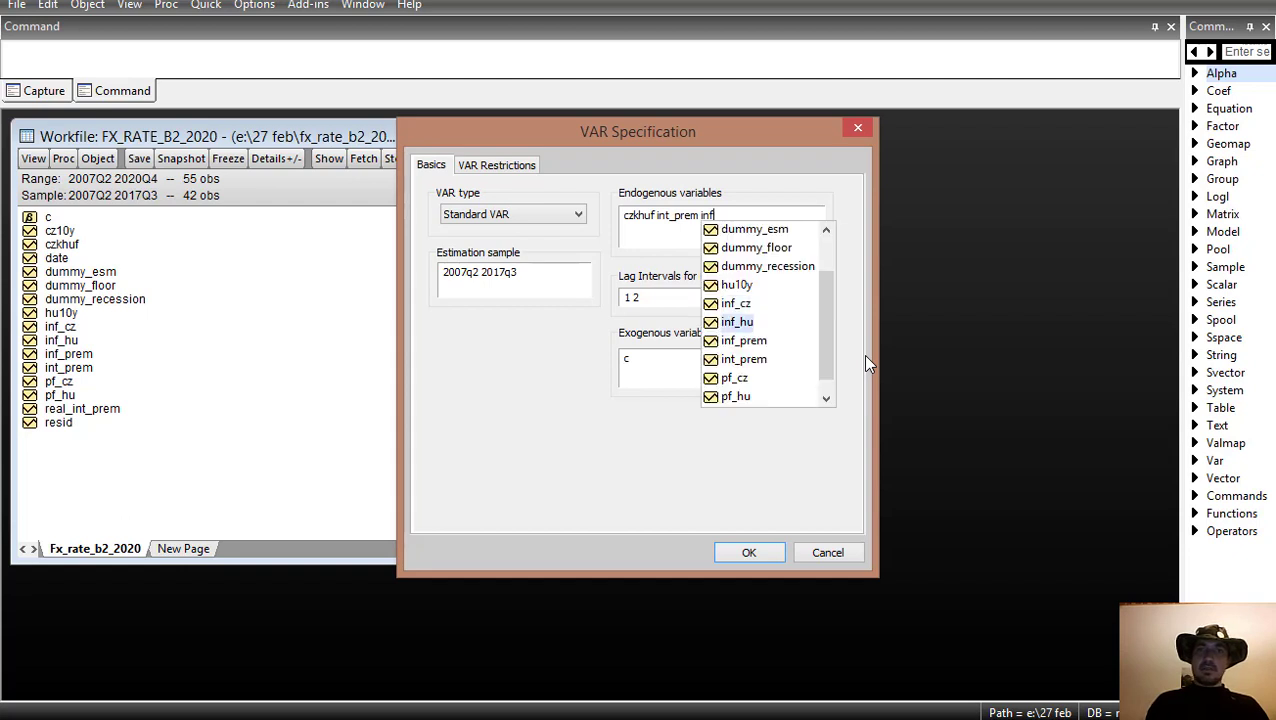
key(Down)
key(Return)
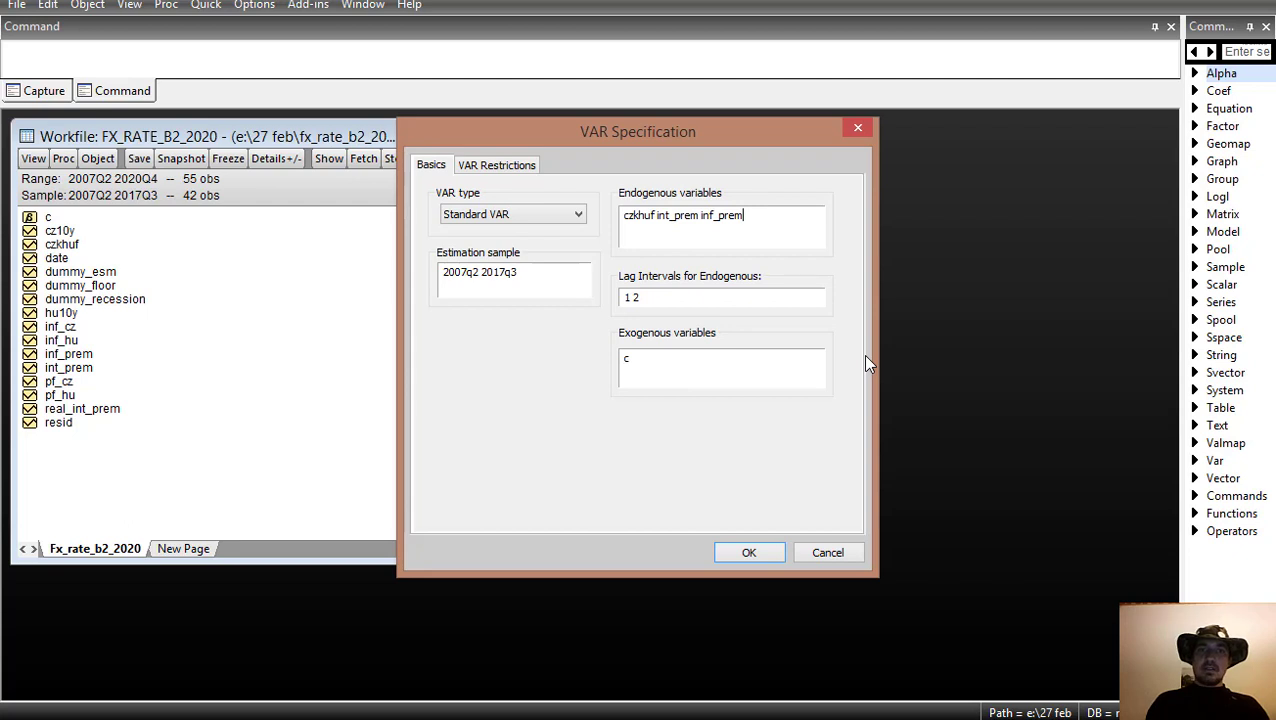
- Add dummy_floor and dummy_recession to the exogenous variables and set the lag intervals for endogenous to 1 2 3 4
click(759, 375)
text(dumm)
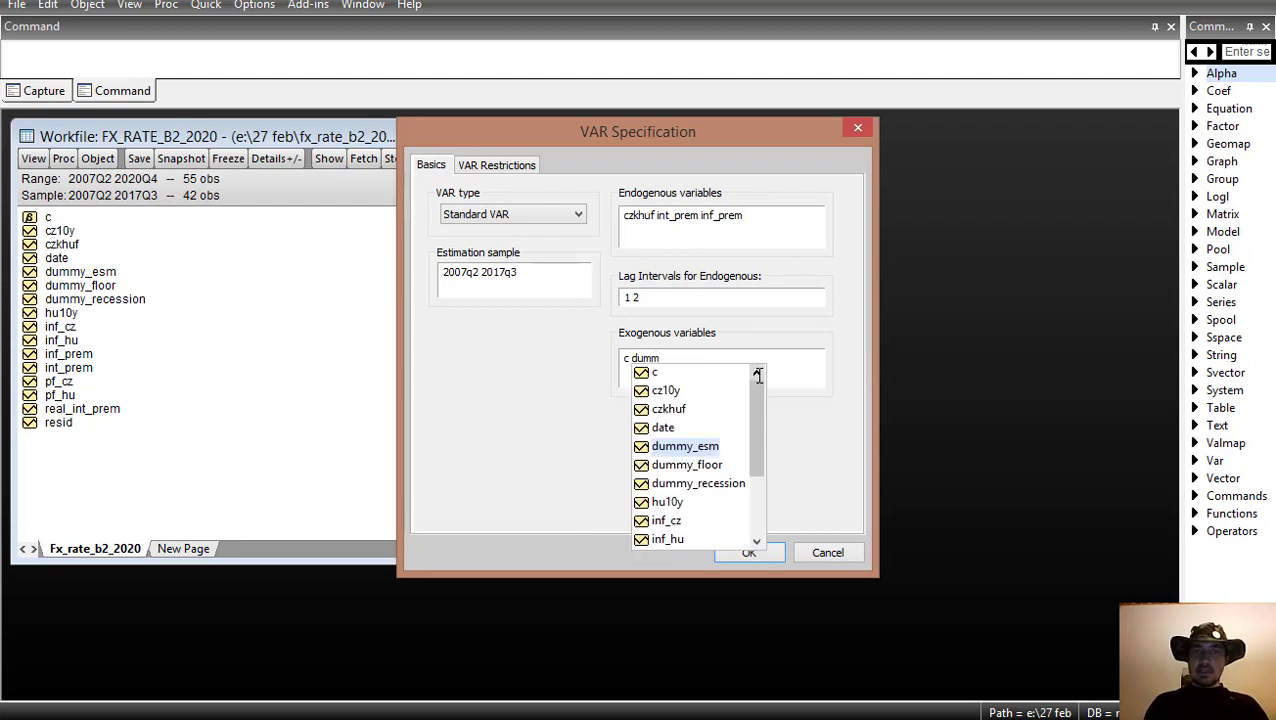
key(Down)
key(Return)
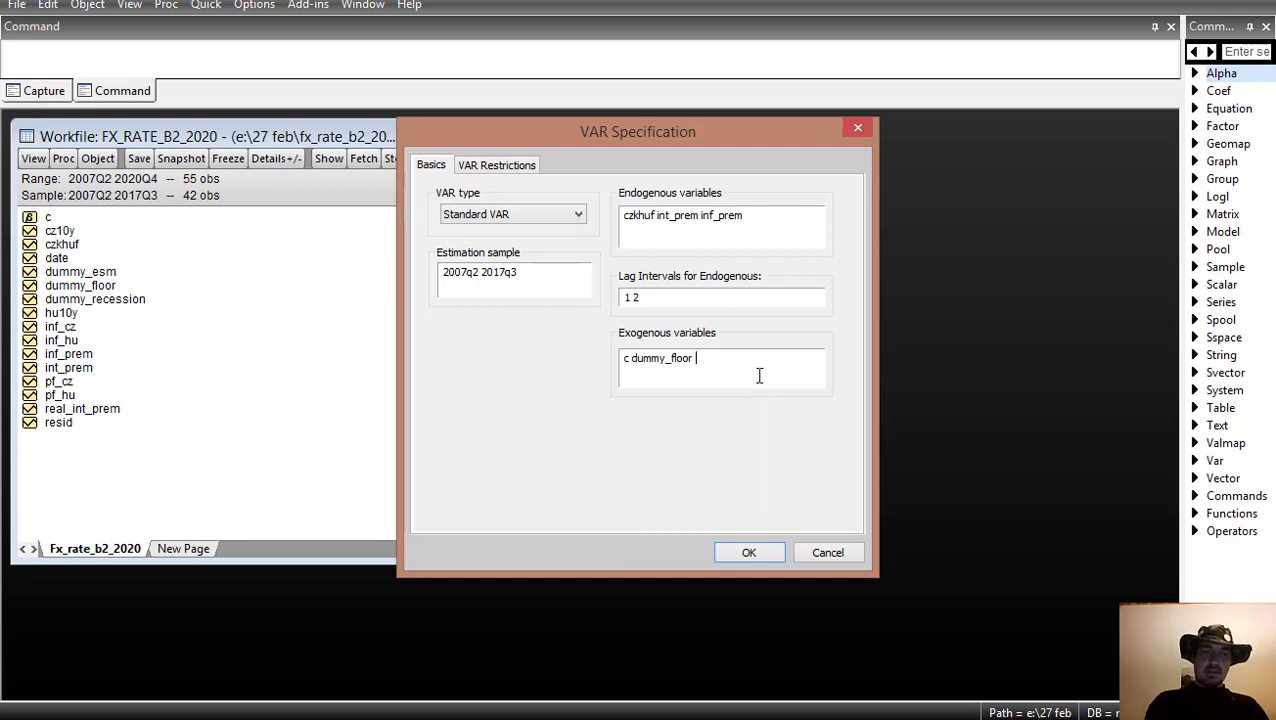
text(dumm)
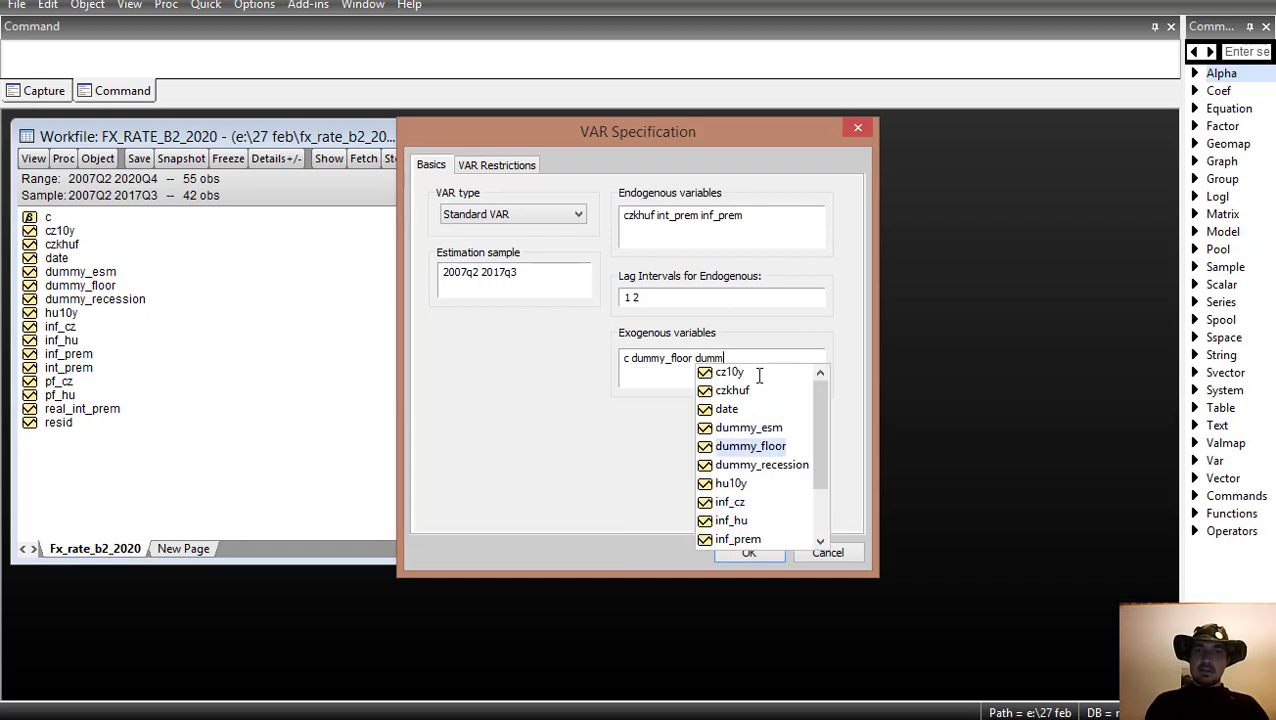
key(Down)
key(Return)
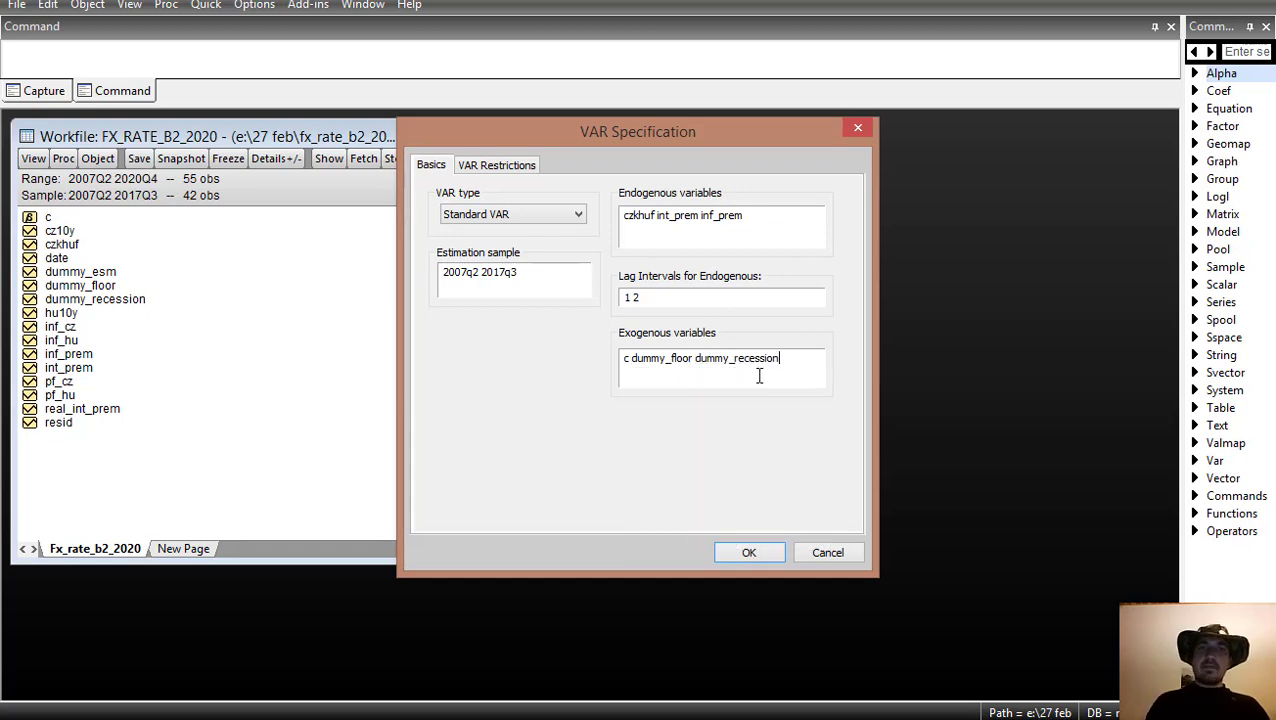
text(3 4)
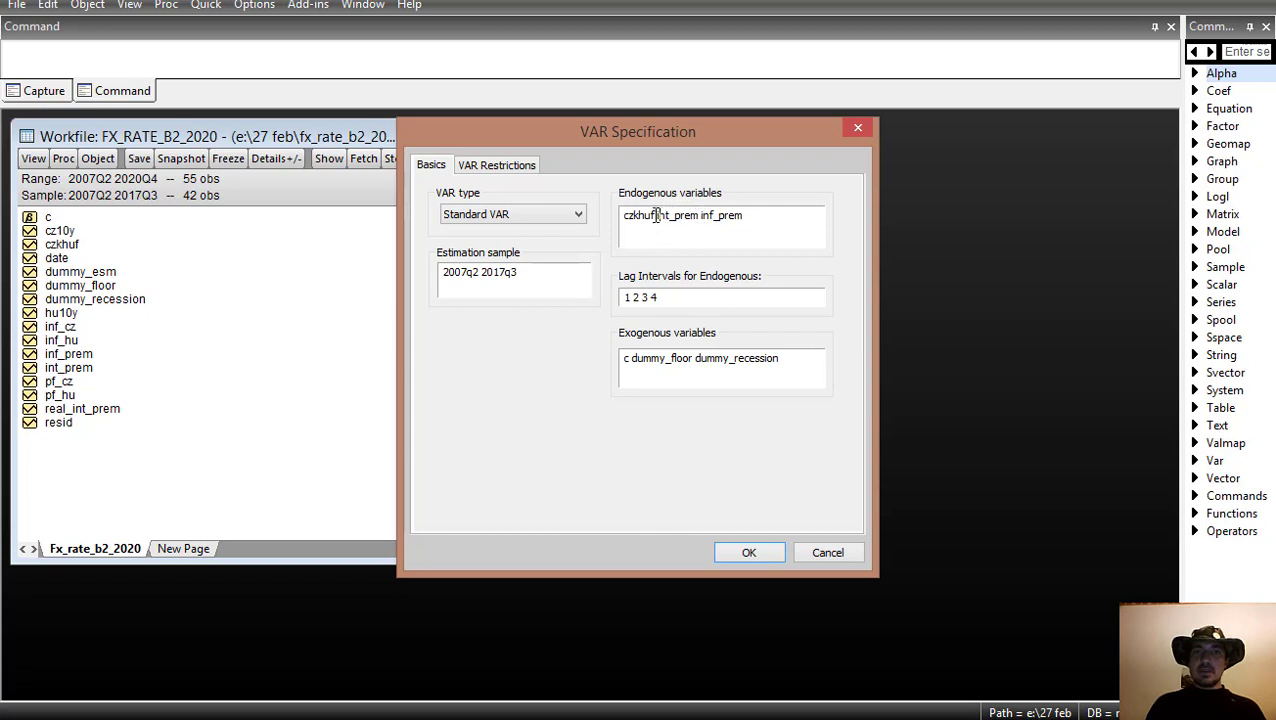
- Reorder the endogenous variables to inf_prem int_prem czkhuf
drag(700, 216, 613, 210)
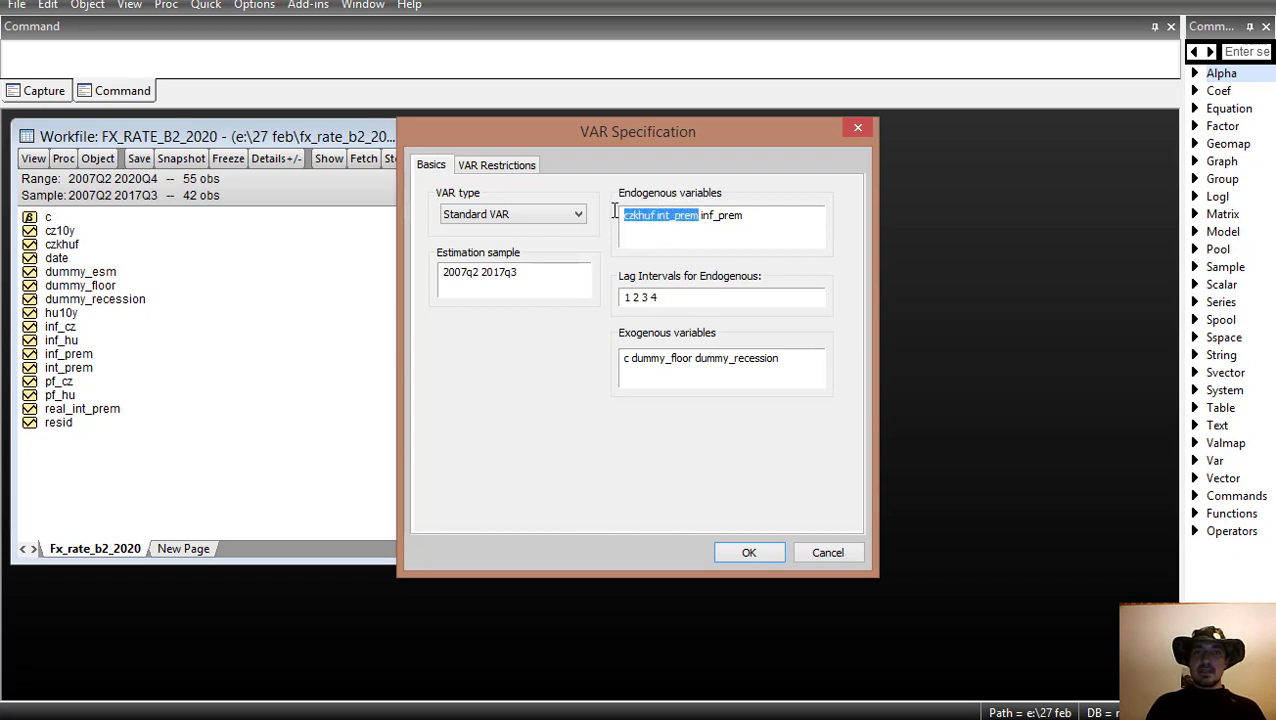
key(BackSpace)
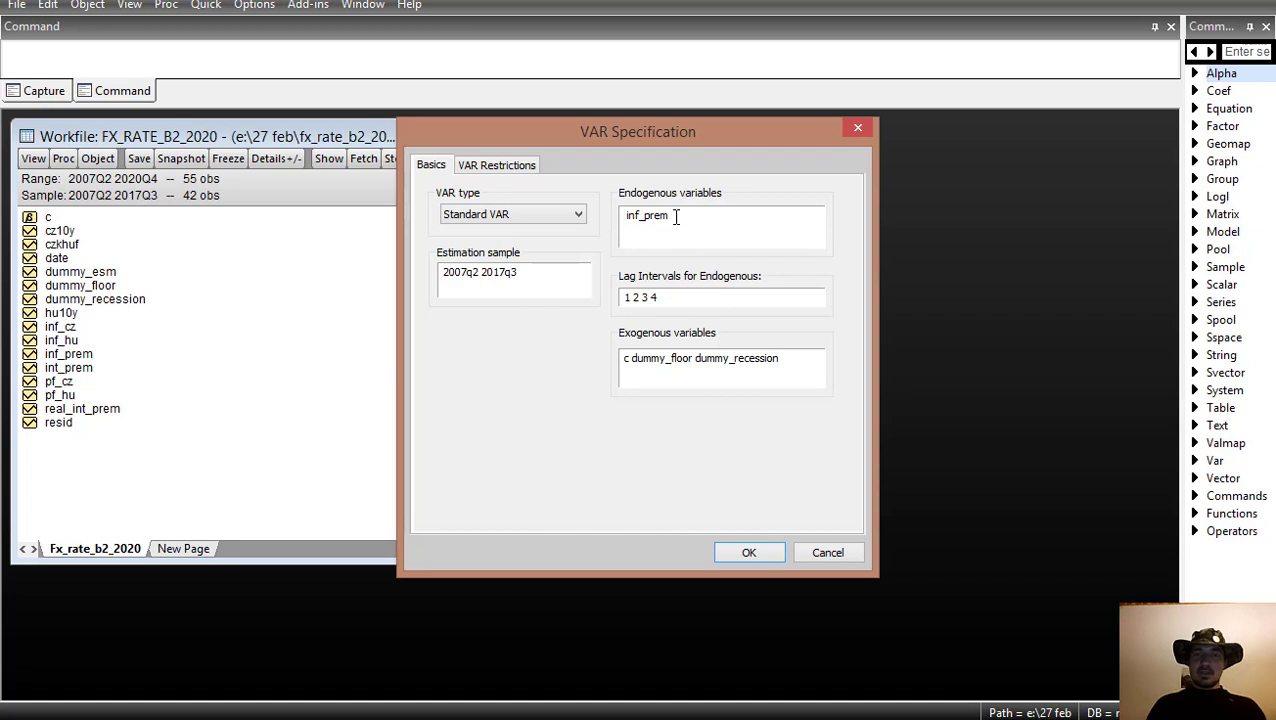
click(676, 216)
key(ctrl+z)
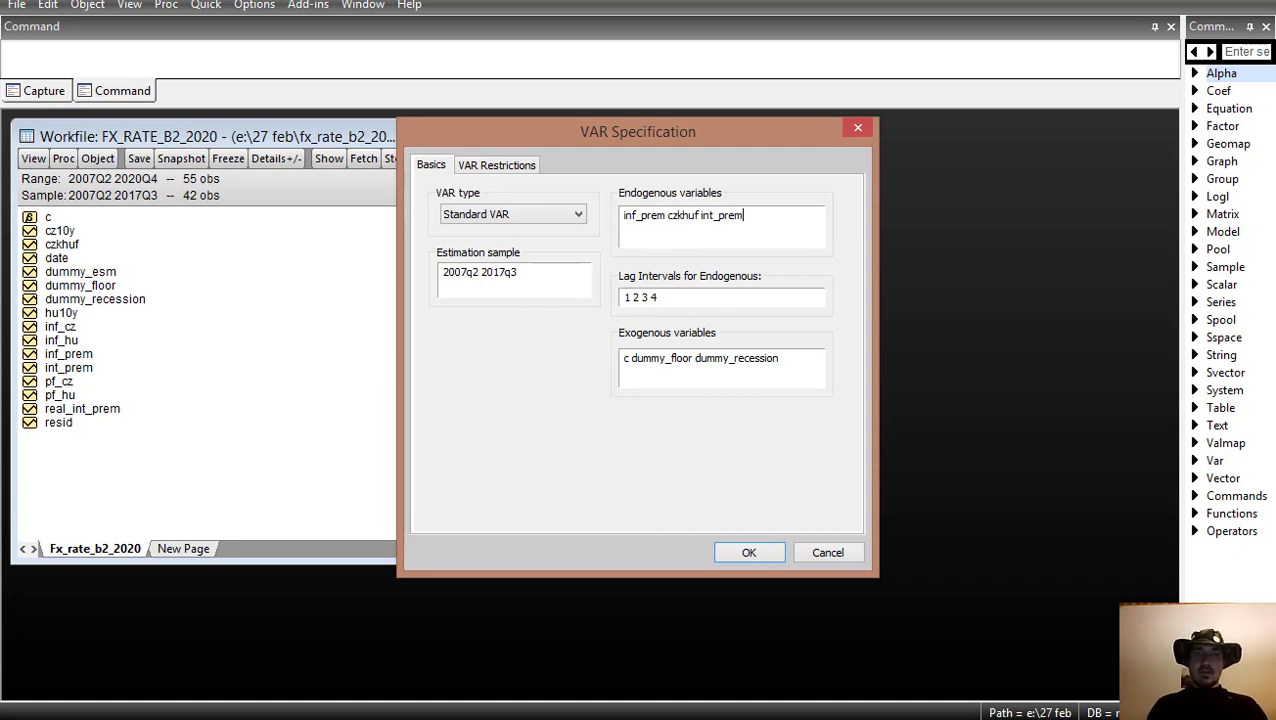
drag(700, 216, 669, 222)
key(BackSpace)
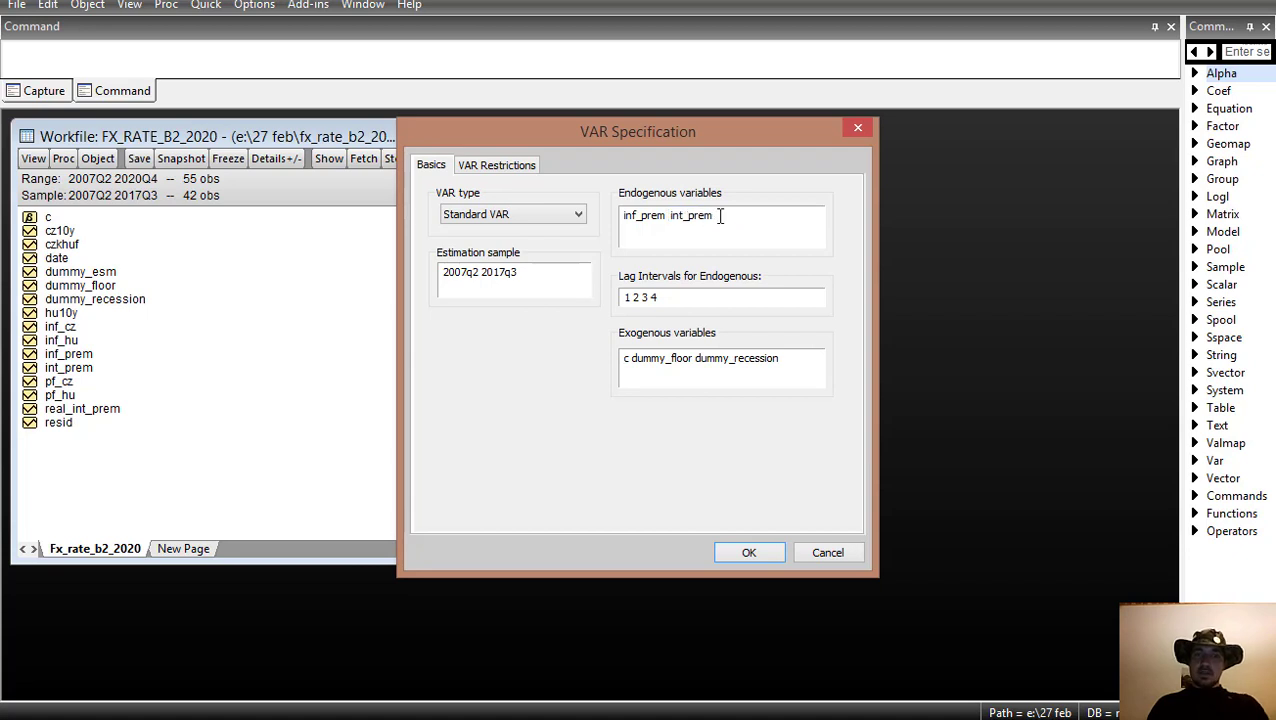
click(722, 216)
text(czkhuf)
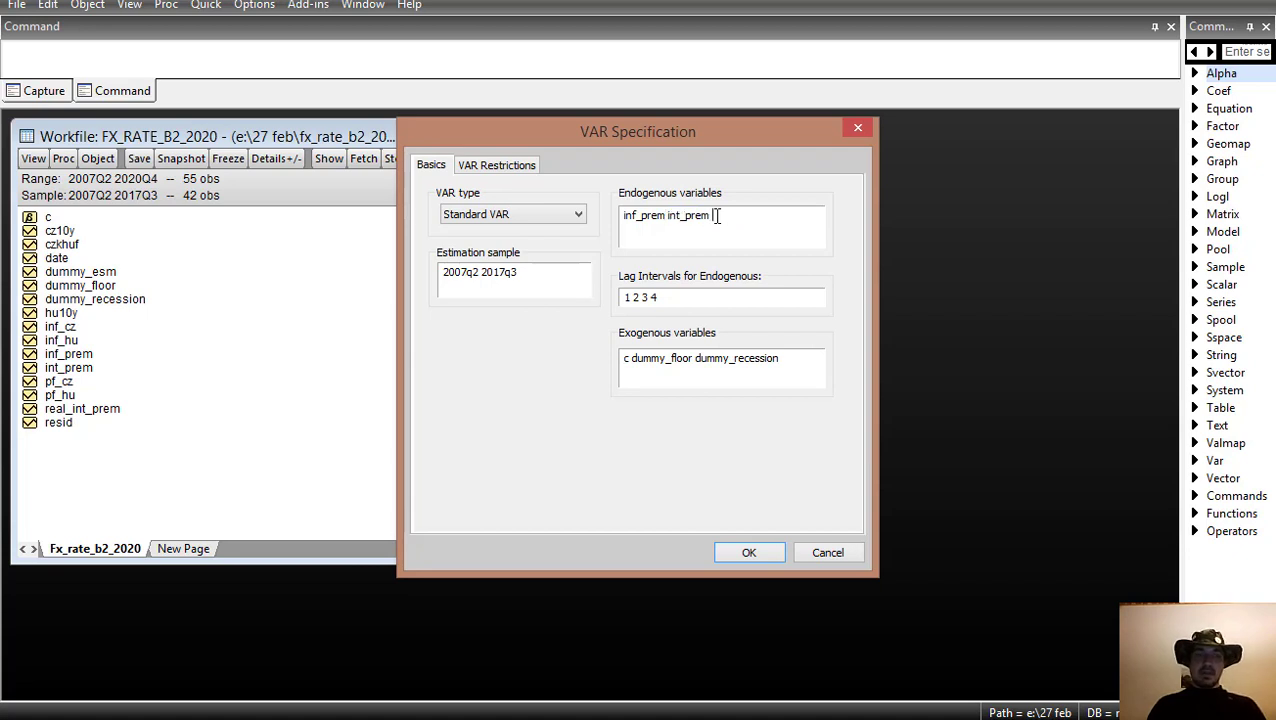
- Check the dummy values for 2020Q2 to 2020Q4 in the input_q_diff sheet of the Excel workbook, returning to the EViews VAR specification
click(734, 222)
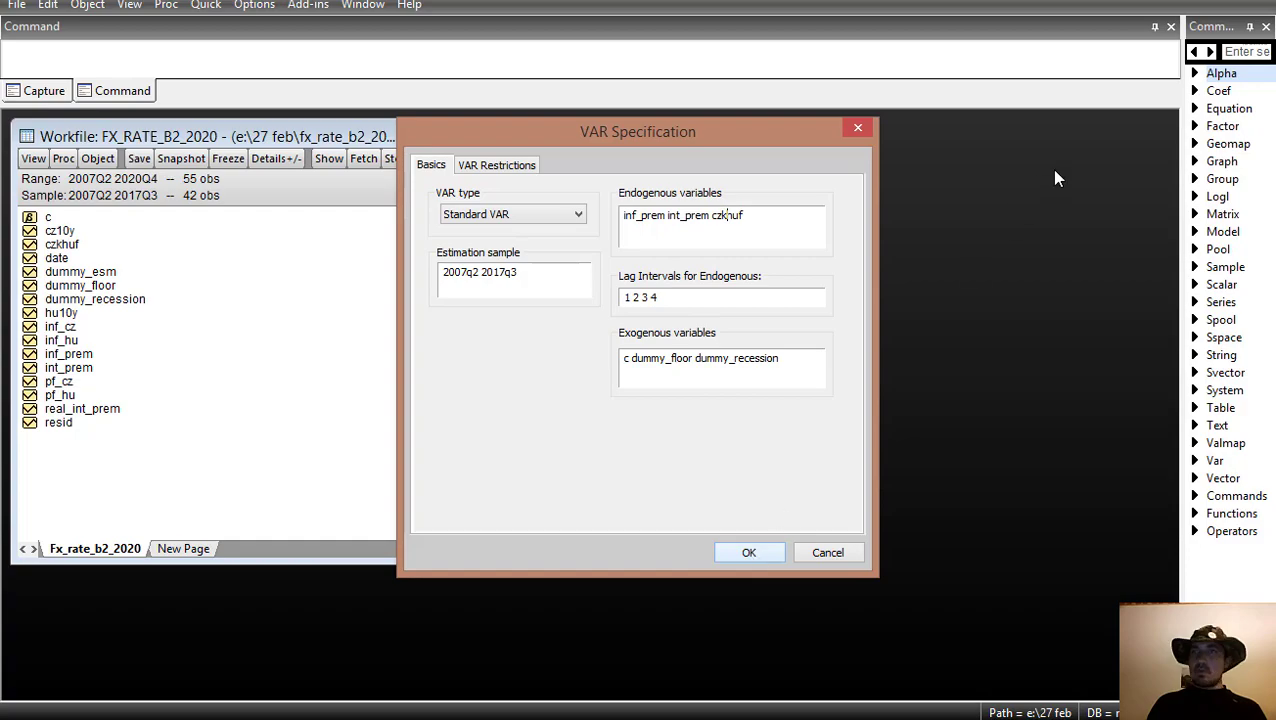
key(alt+Tab)
scroll(400, 590, down, 2)
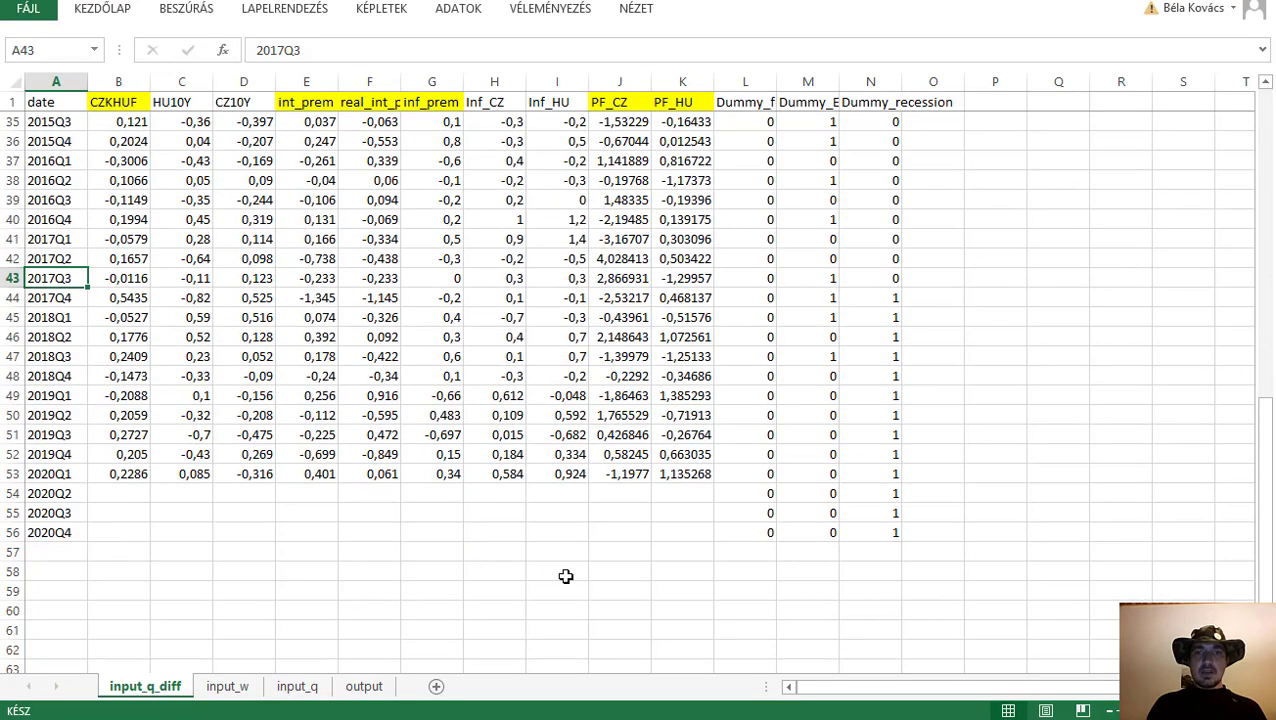
drag(758, 495, 891, 527)
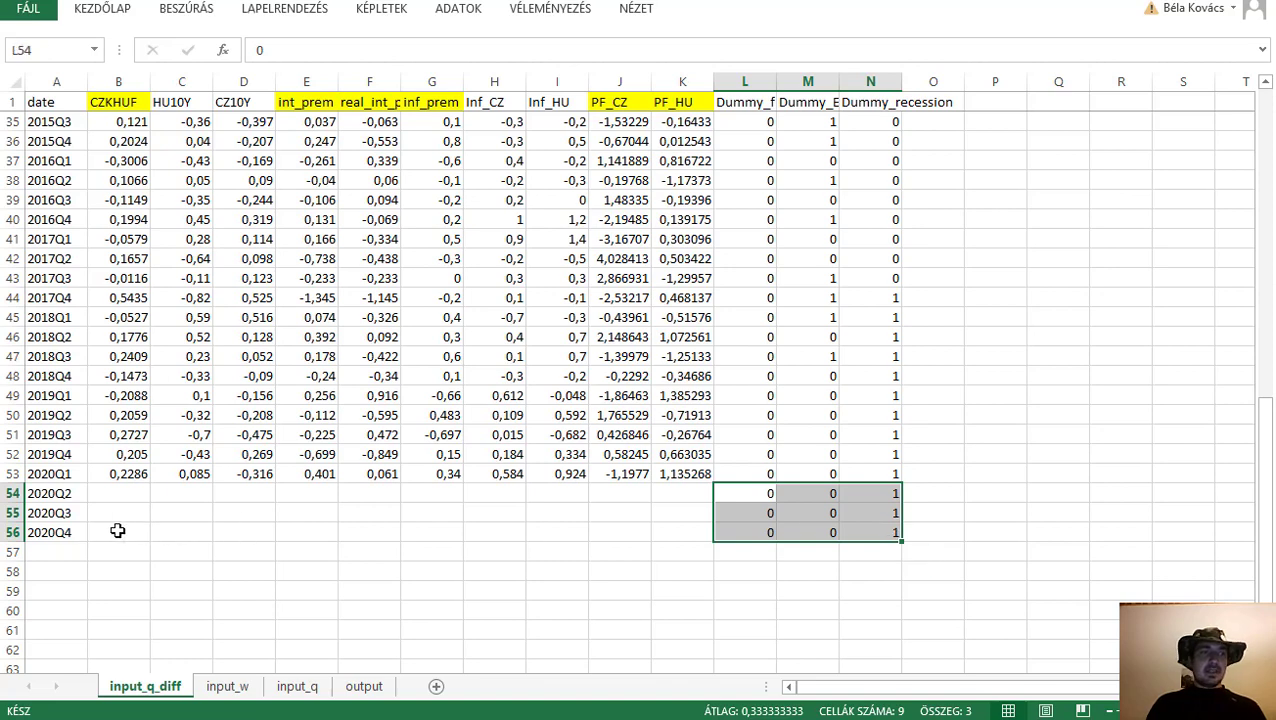
click(45, 532)
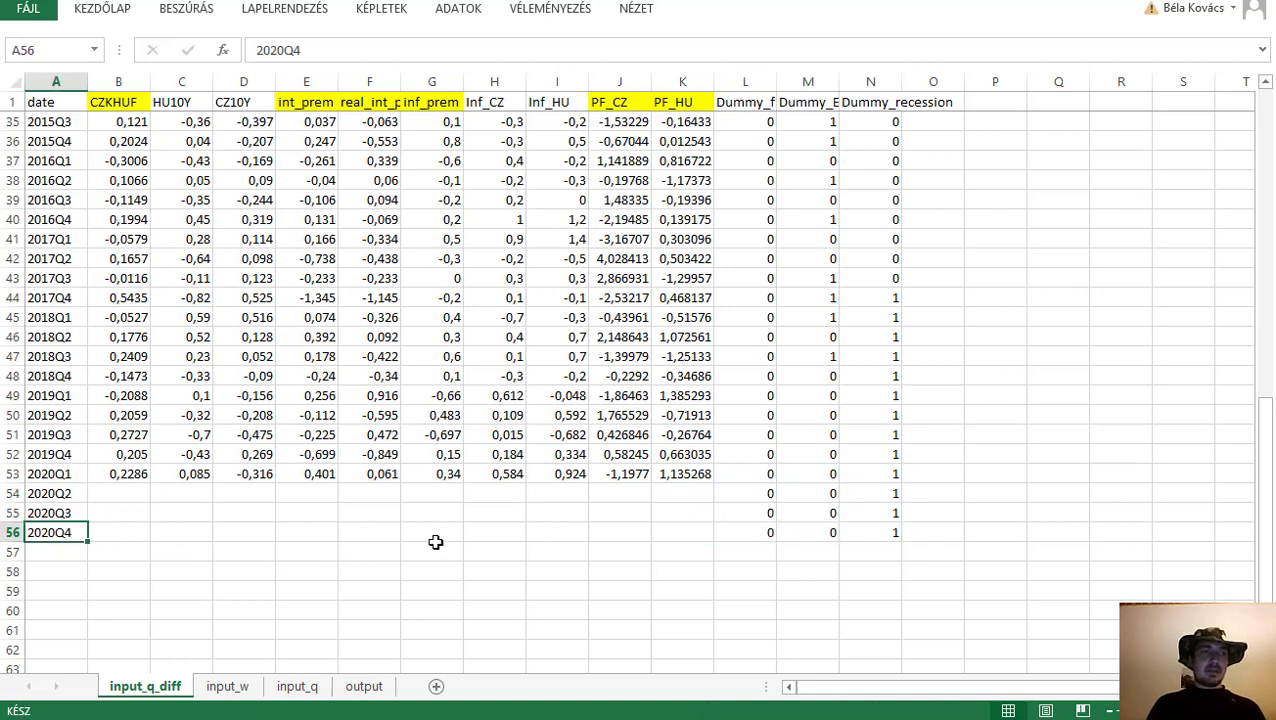
key(alt+Tab)
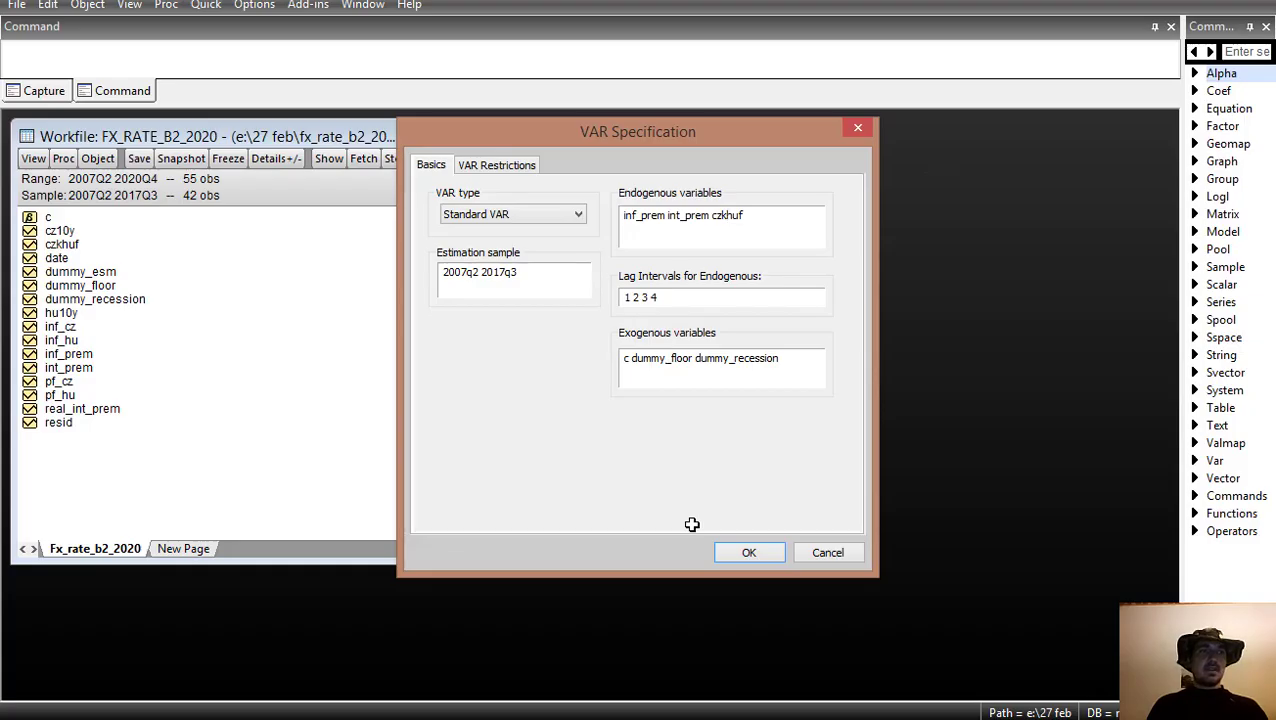
key(alt+Tab)
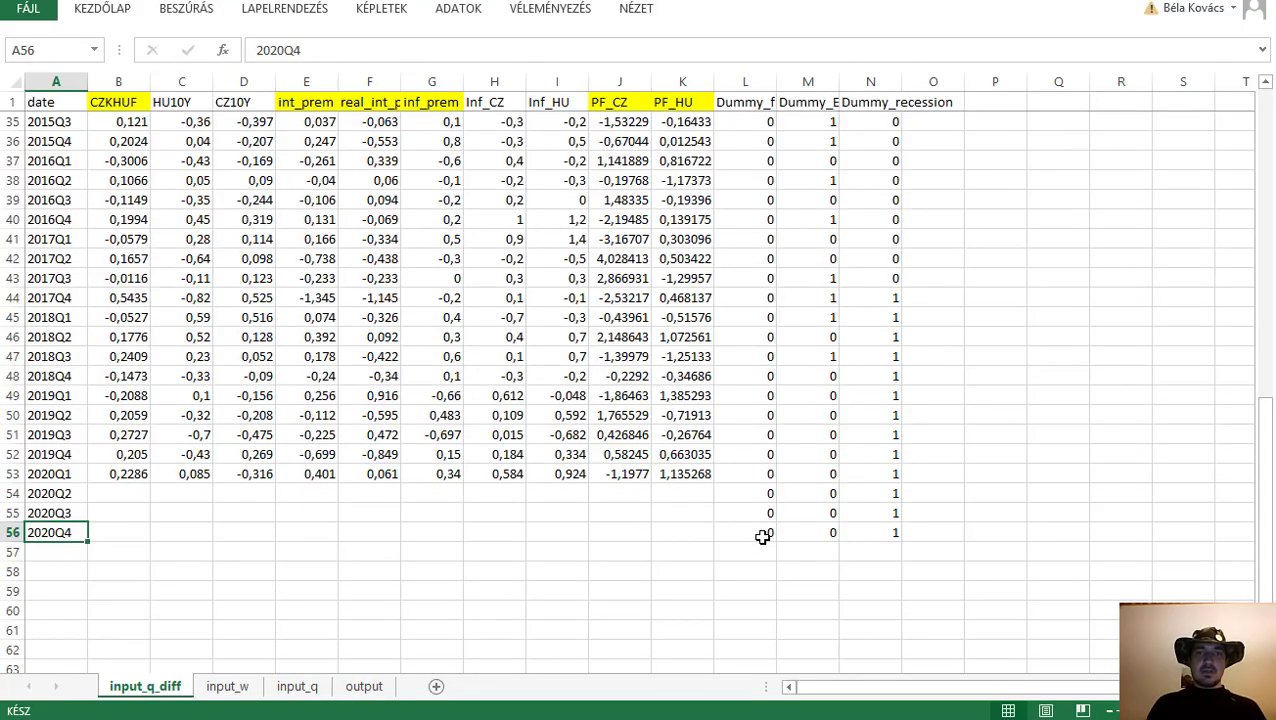
drag(763, 537, 877, 493)
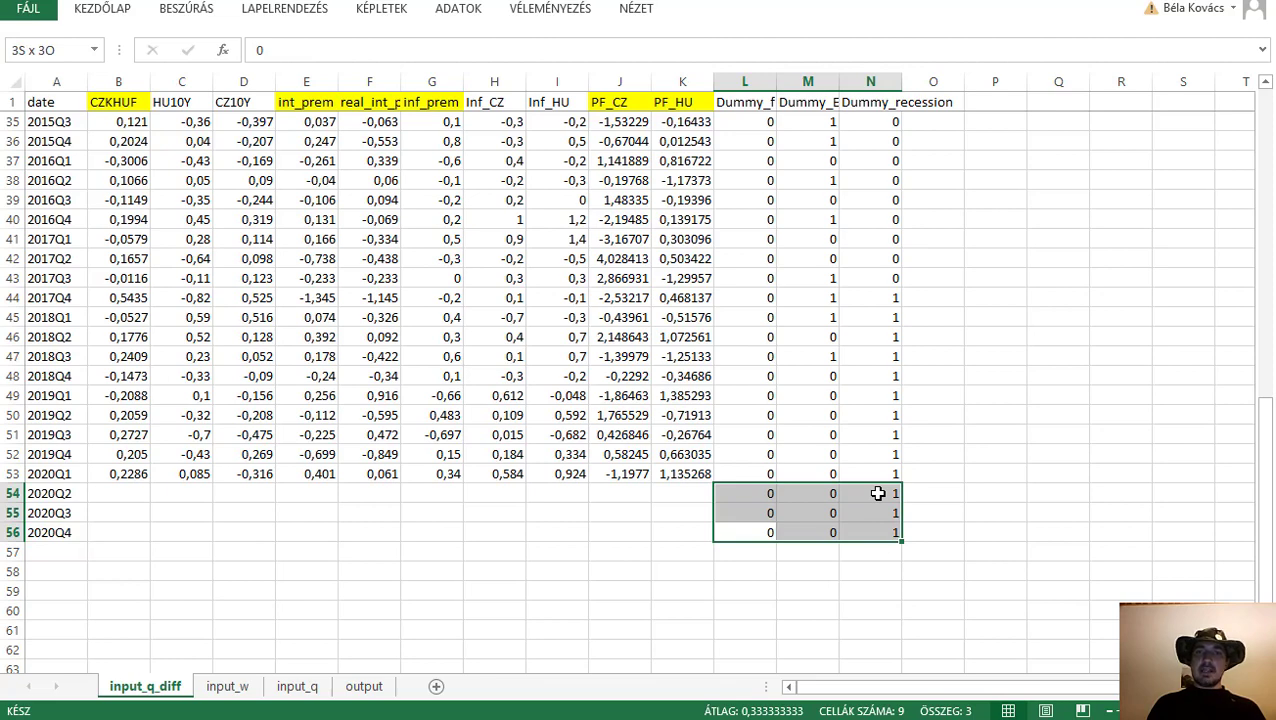
drag(877, 493, 877, 493)
key(alt+Tab)
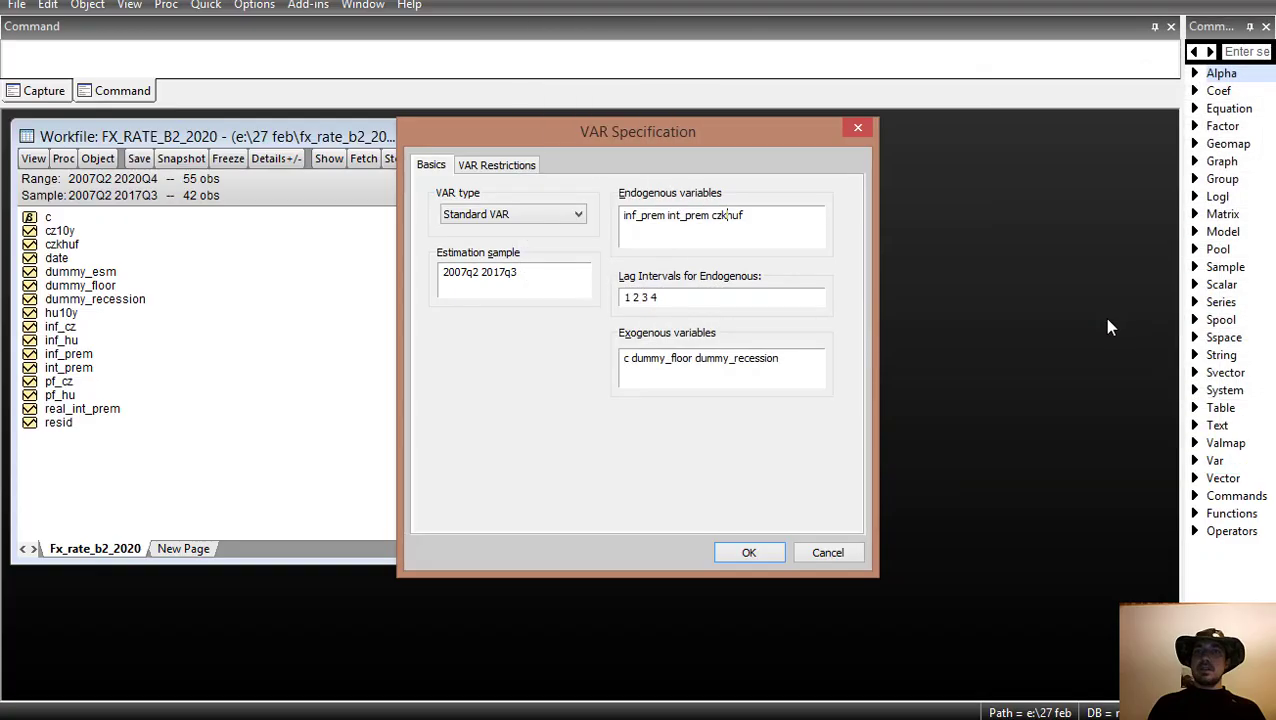
- Estimate the VAR as specified and enlarge the results window beside the workfile
click(749, 553)
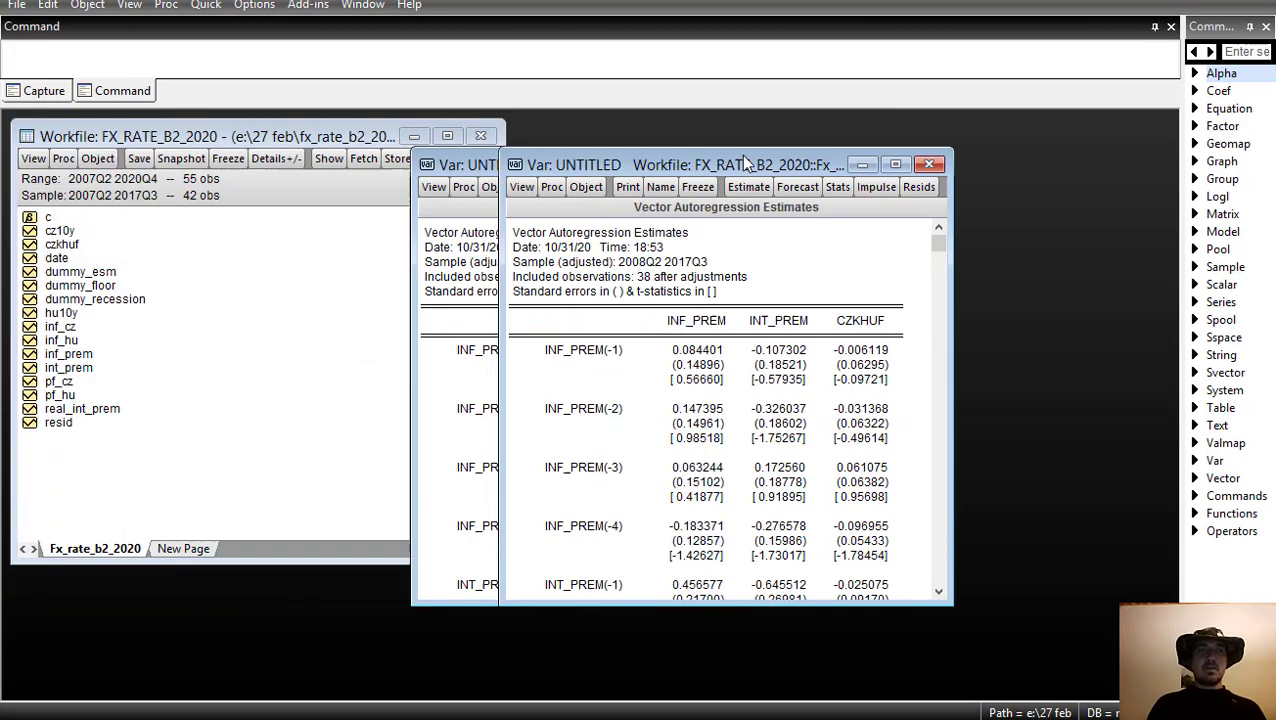
drag(745, 163, 759, 133)
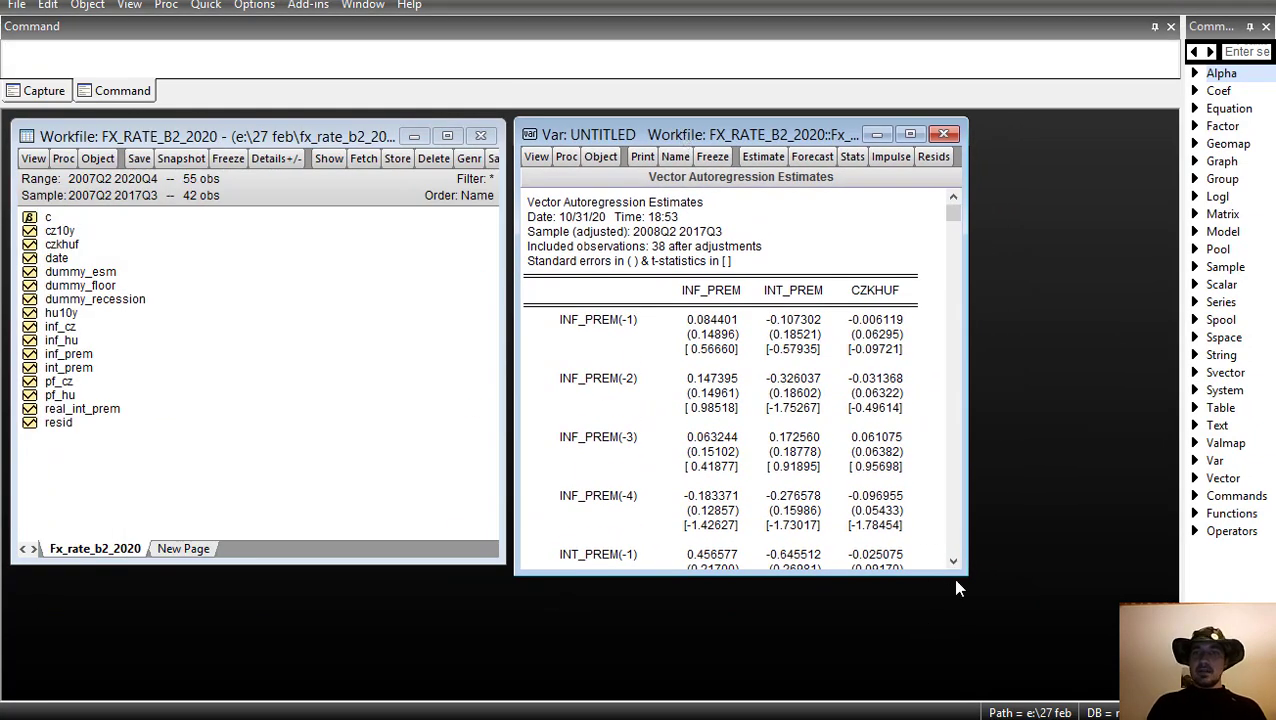
drag(960, 568, 1113, 686)
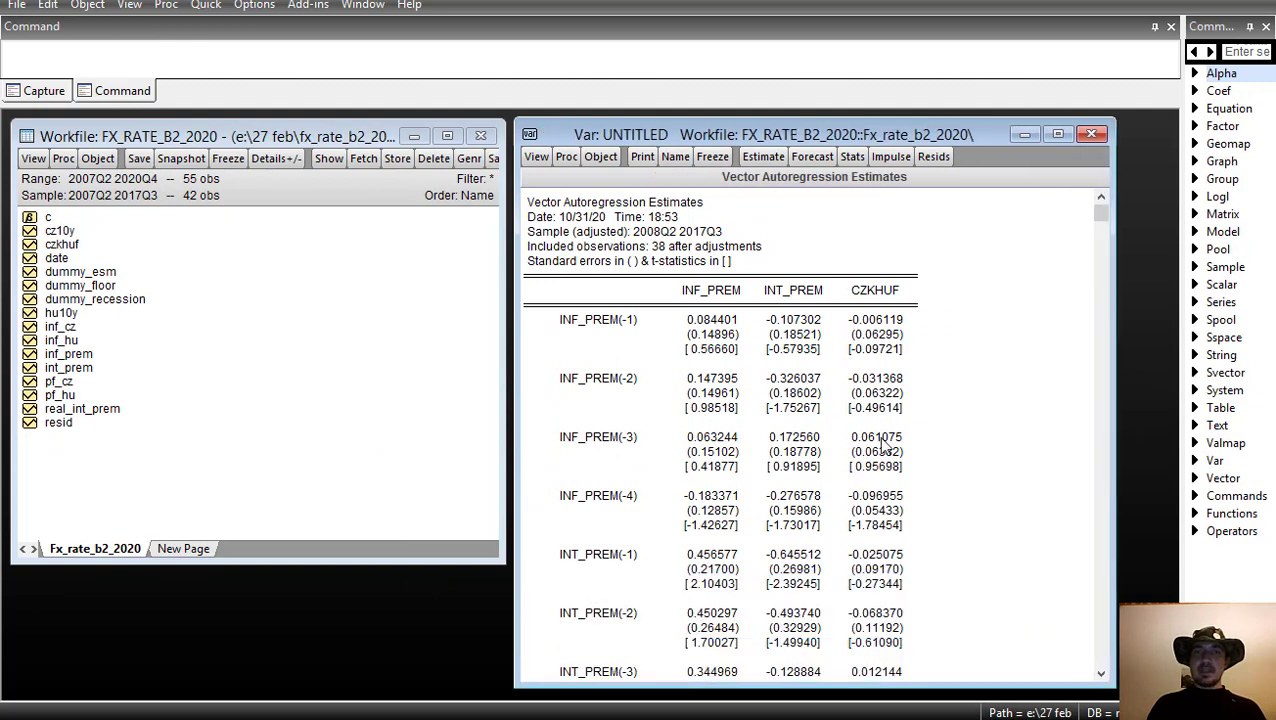
scroll(858, 510, down, 2)
scroll(858, 510, up, 2)
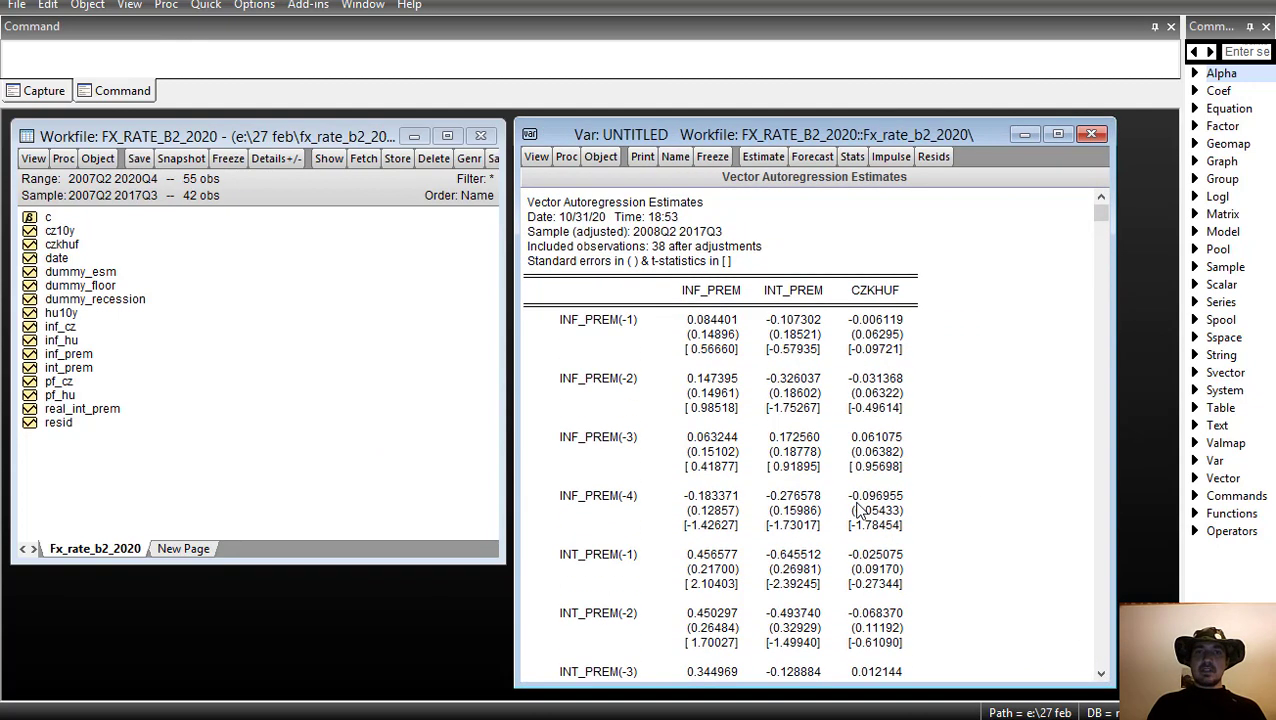
- Run the residual normality test with Cholesky of covariance (Lutkepohl) orthogonalization and check the joint Jarque-Bera probability
click(537, 158)
click(867, 290)
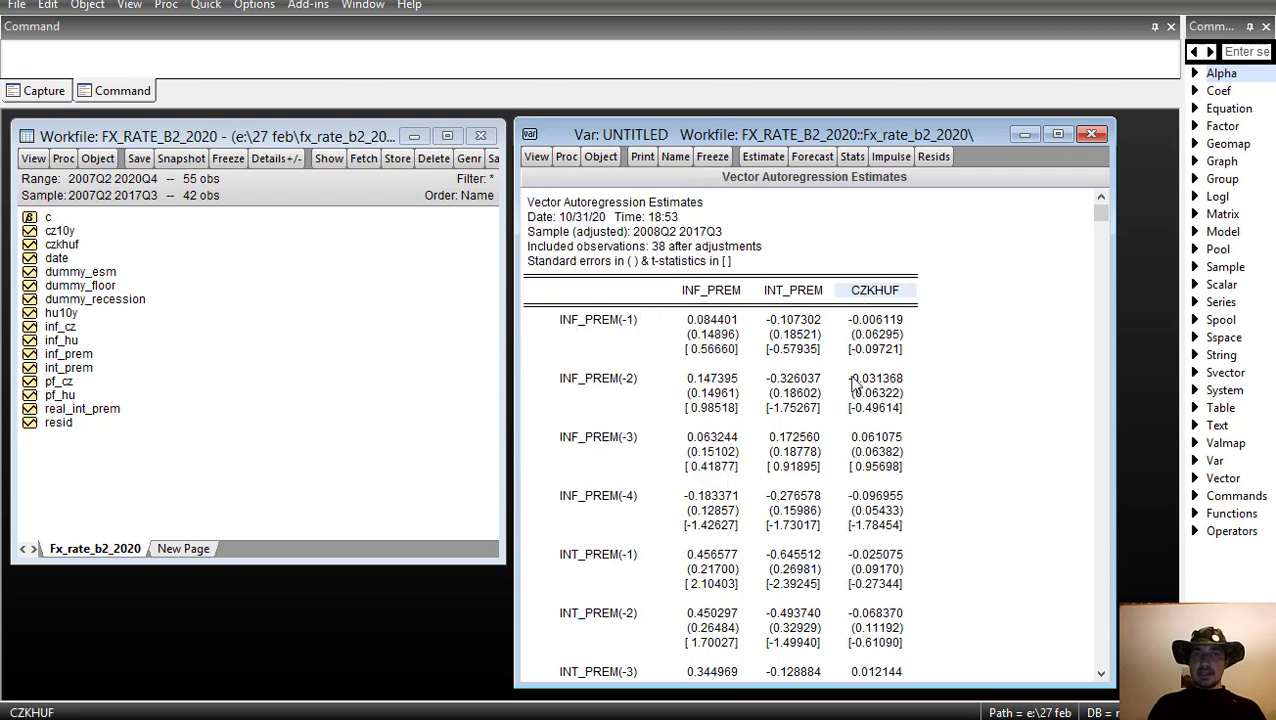
click(537, 157)
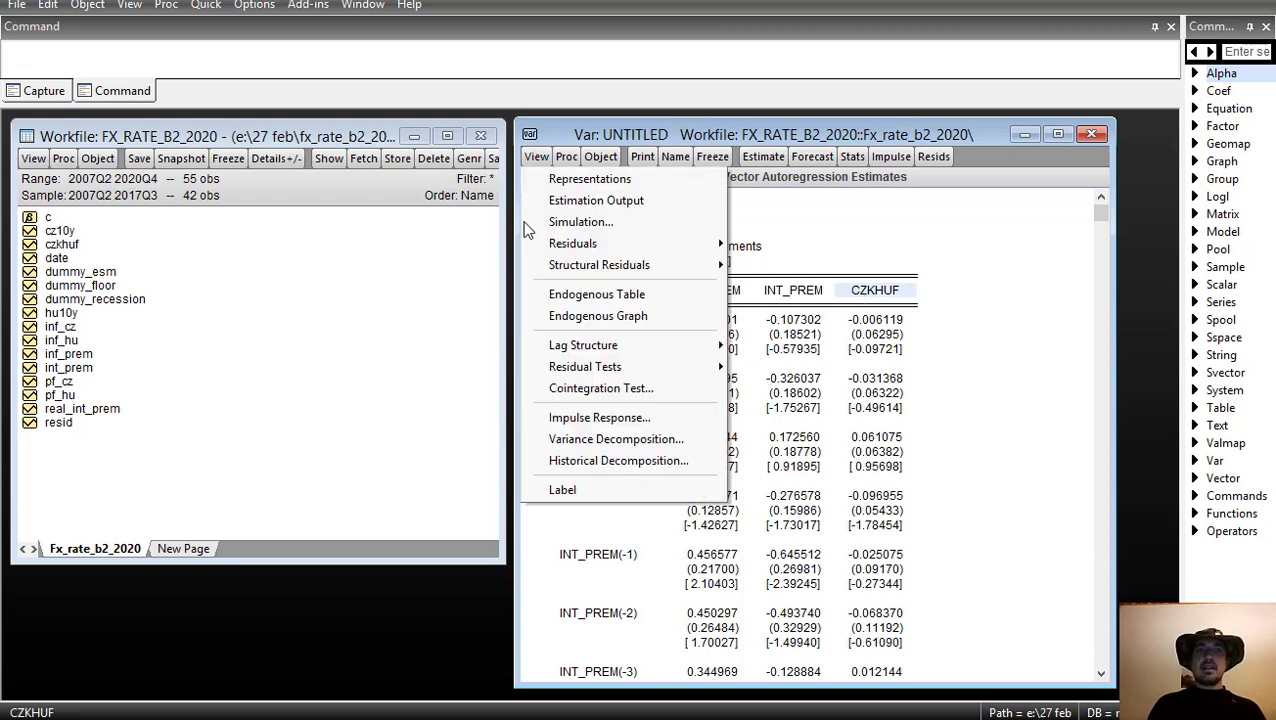
mouse_move(643, 372)
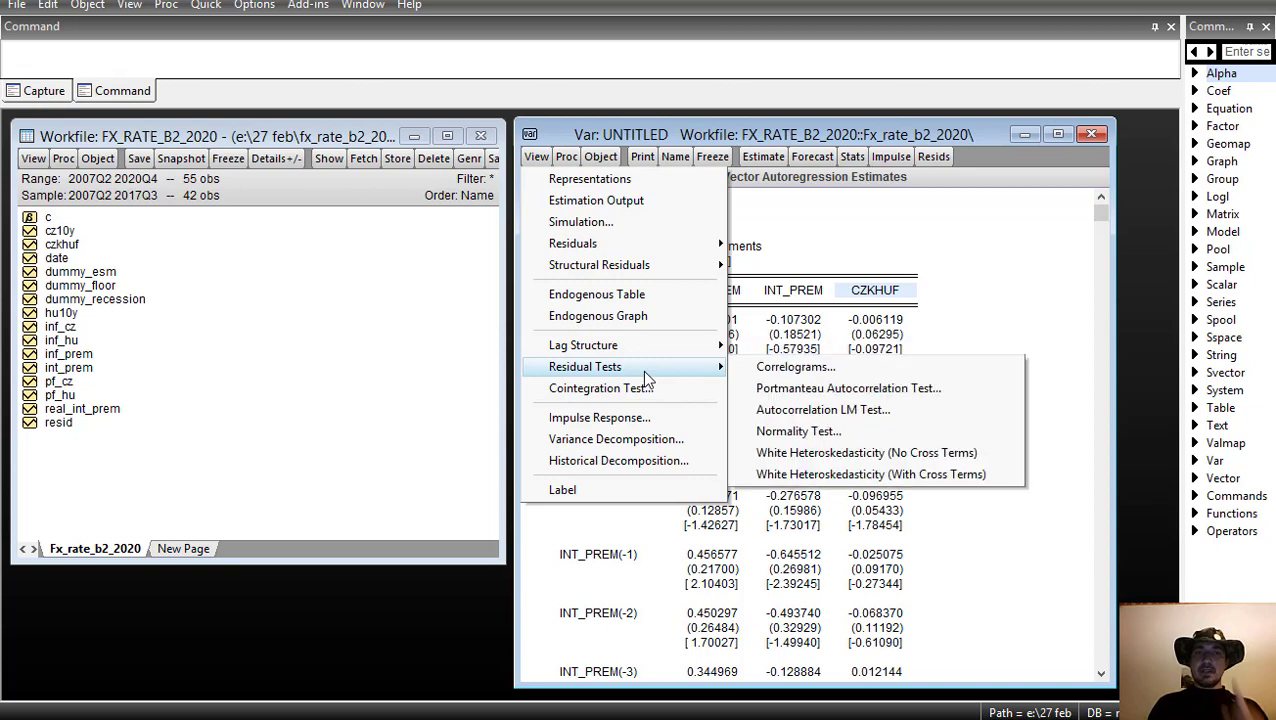
click(827, 437)
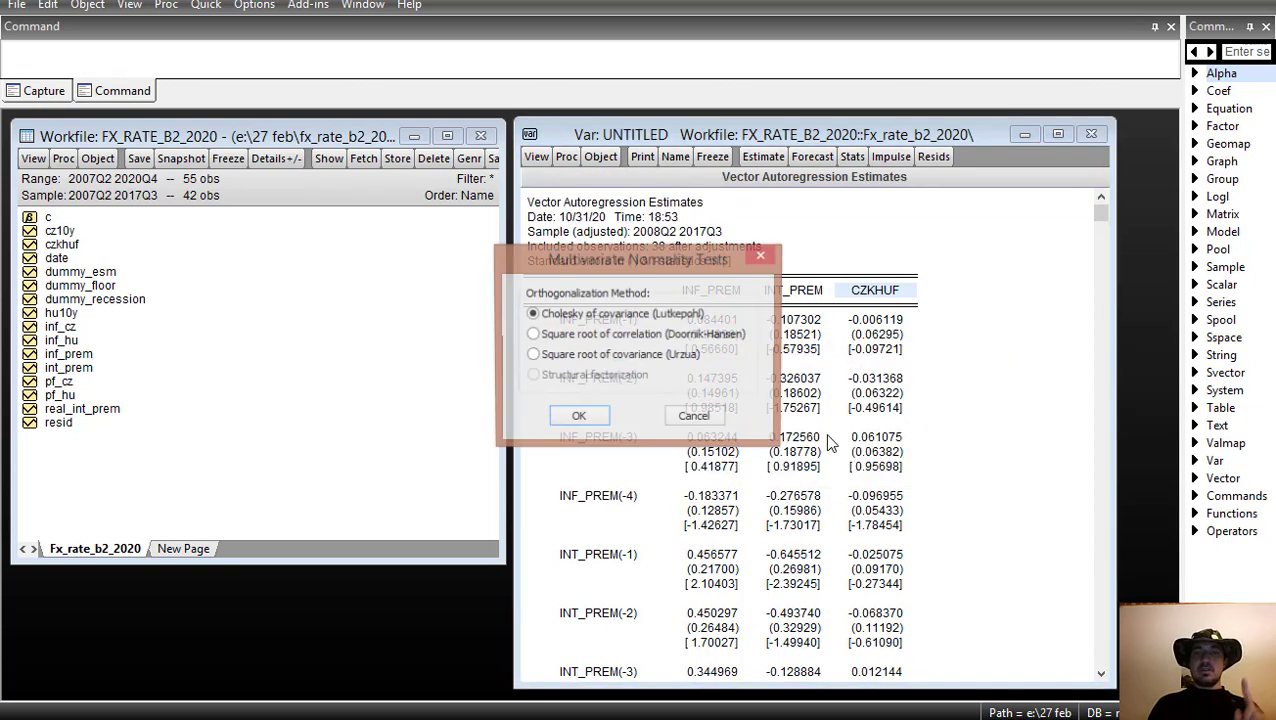
click(578, 420)
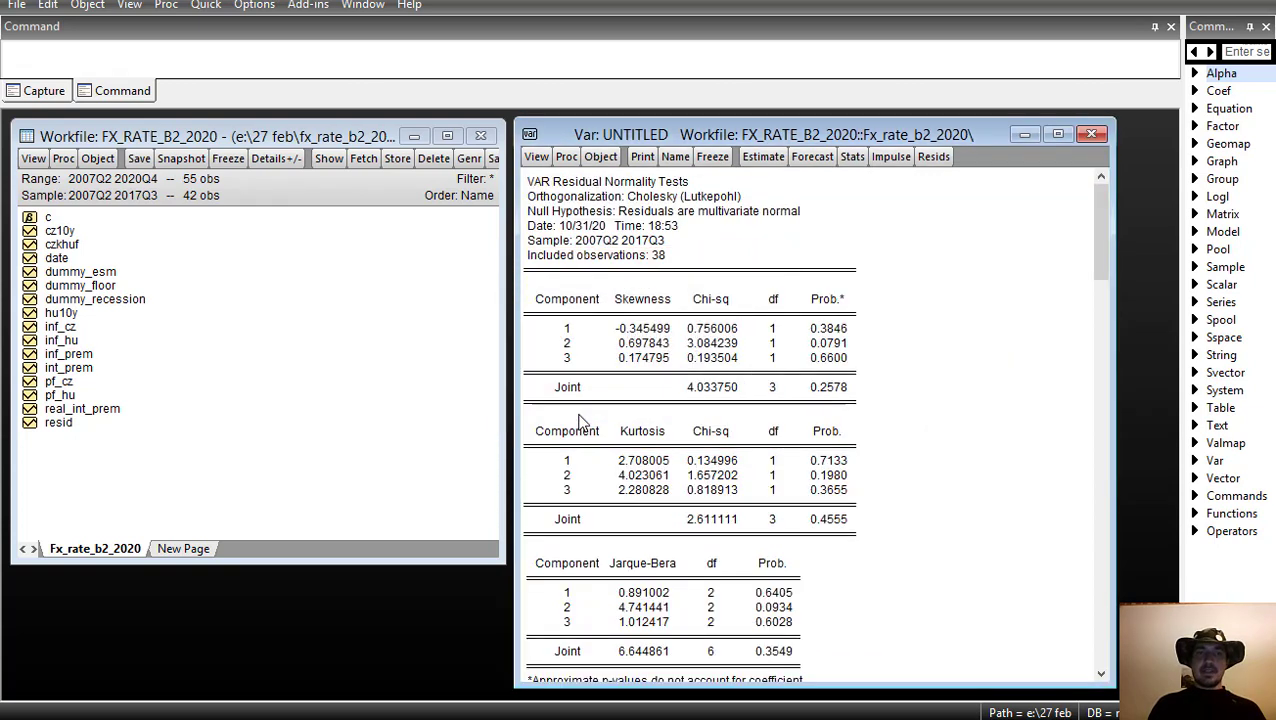
scroll(846, 590, down, 1)
drag(757, 596, 680, 594)
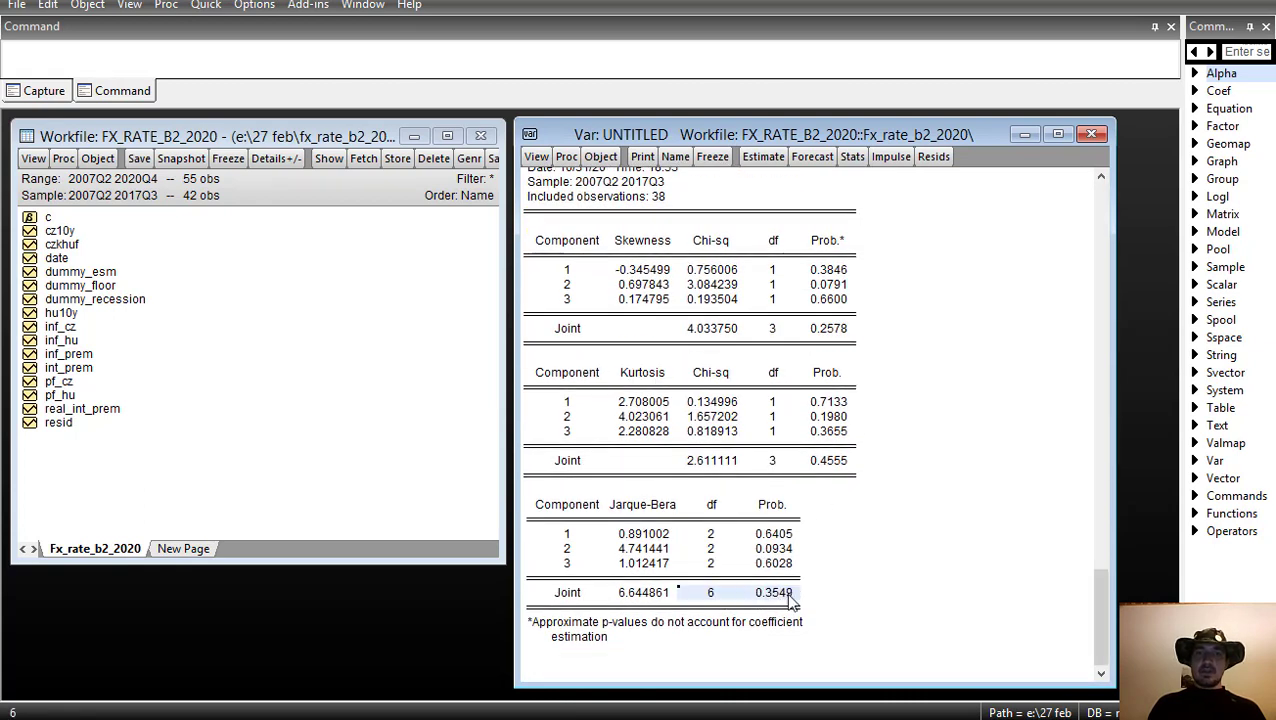
click(650, 504)
click(773, 594)
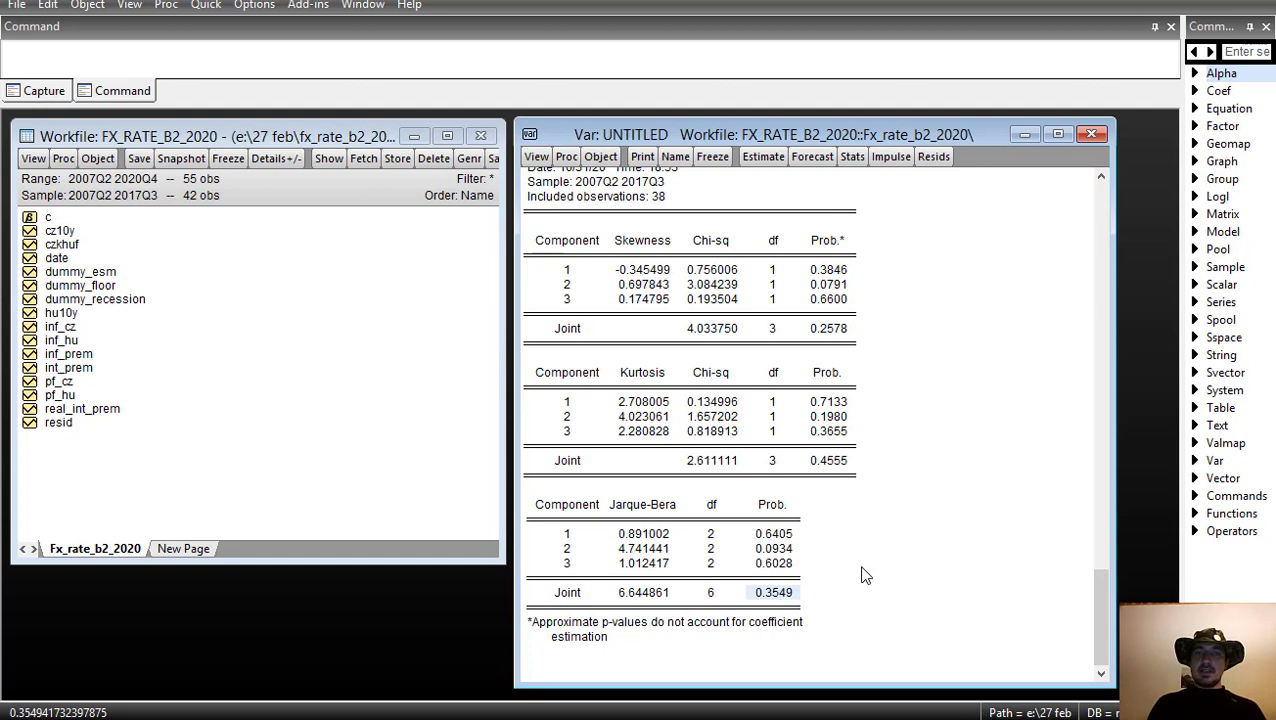
- Run the residual autocorrelation LM test and check the lag 1 probabilities under both null hypotheses
click(536, 157)
mouse_move(610, 367)
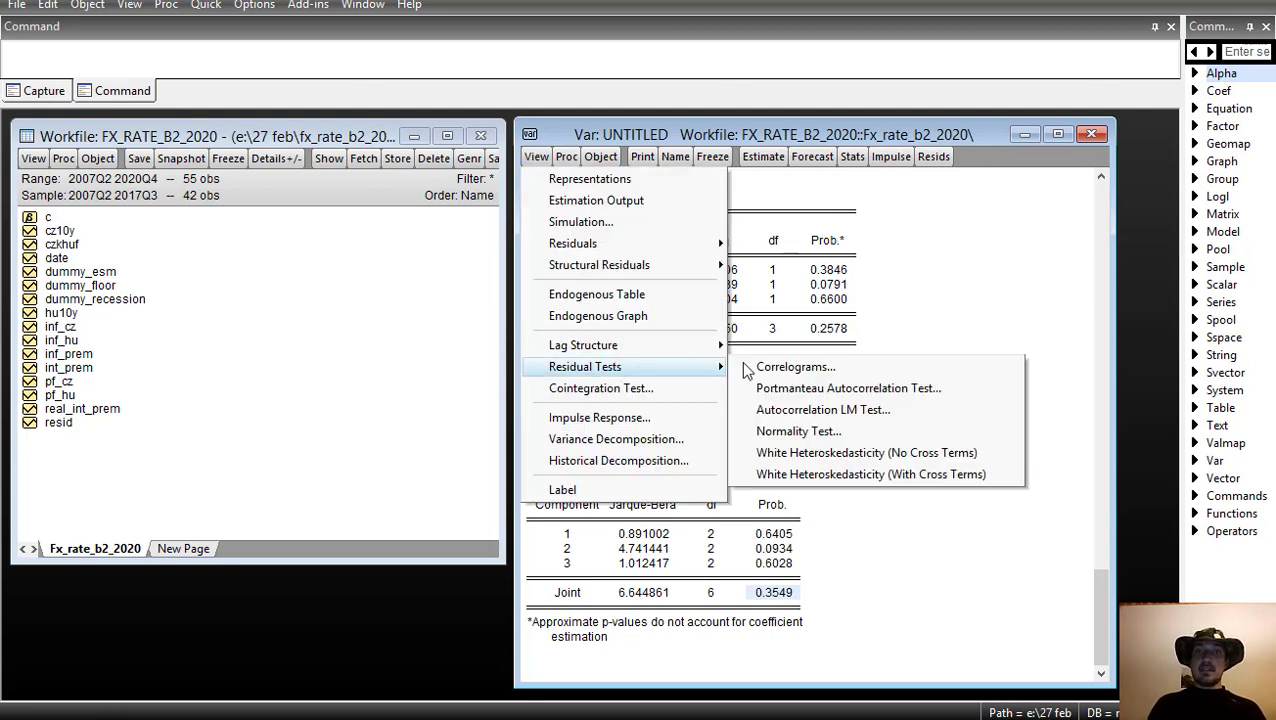
click(828, 410)
click(793, 443)
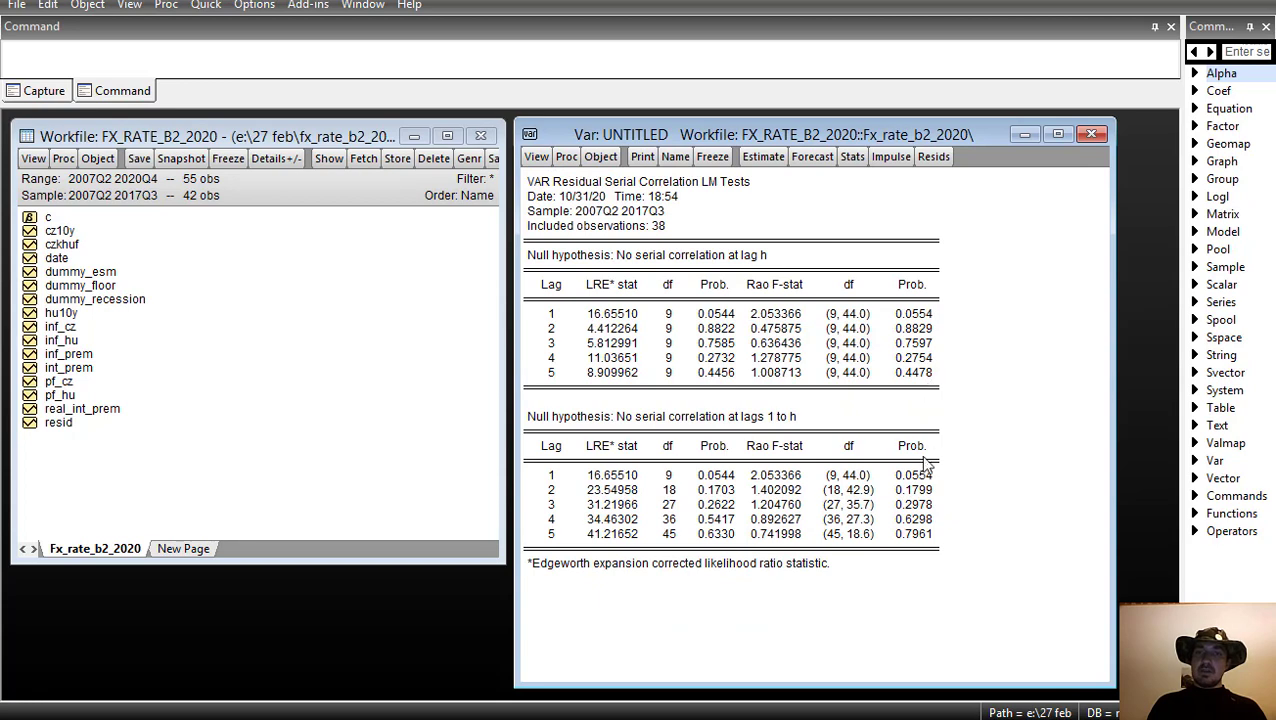
click(912, 314)
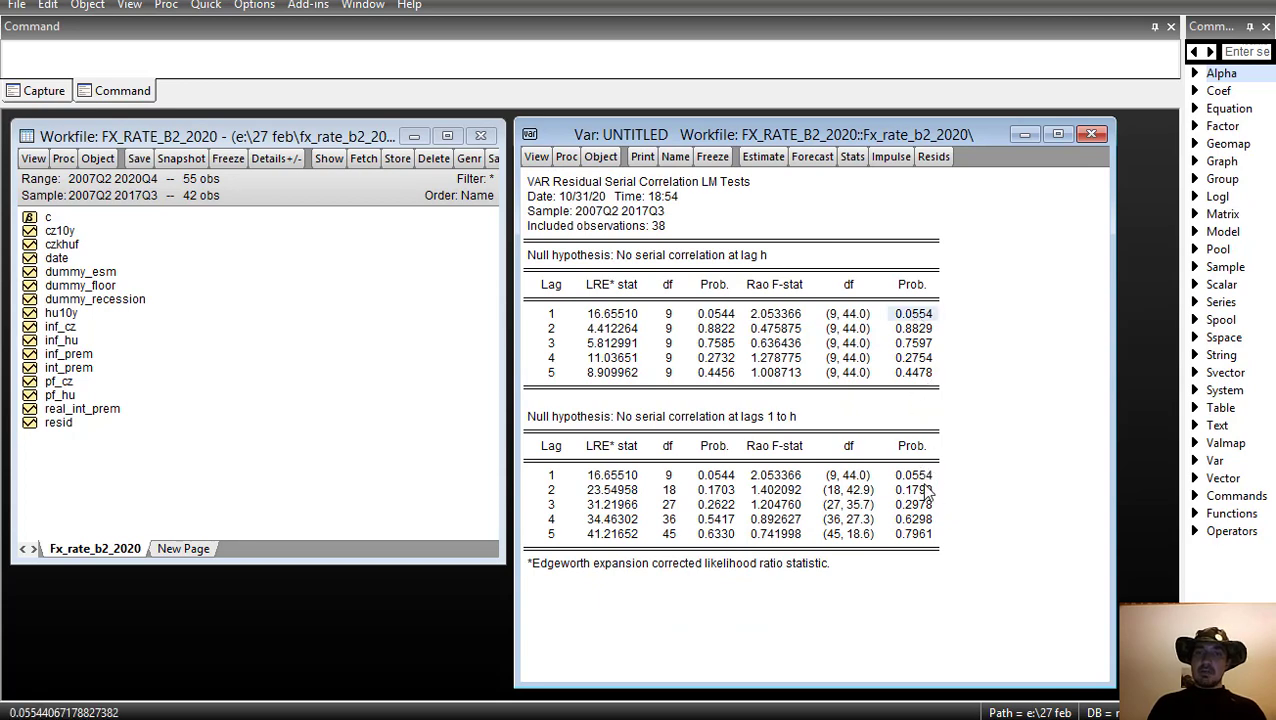
click(912, 475)
click(913, 299)
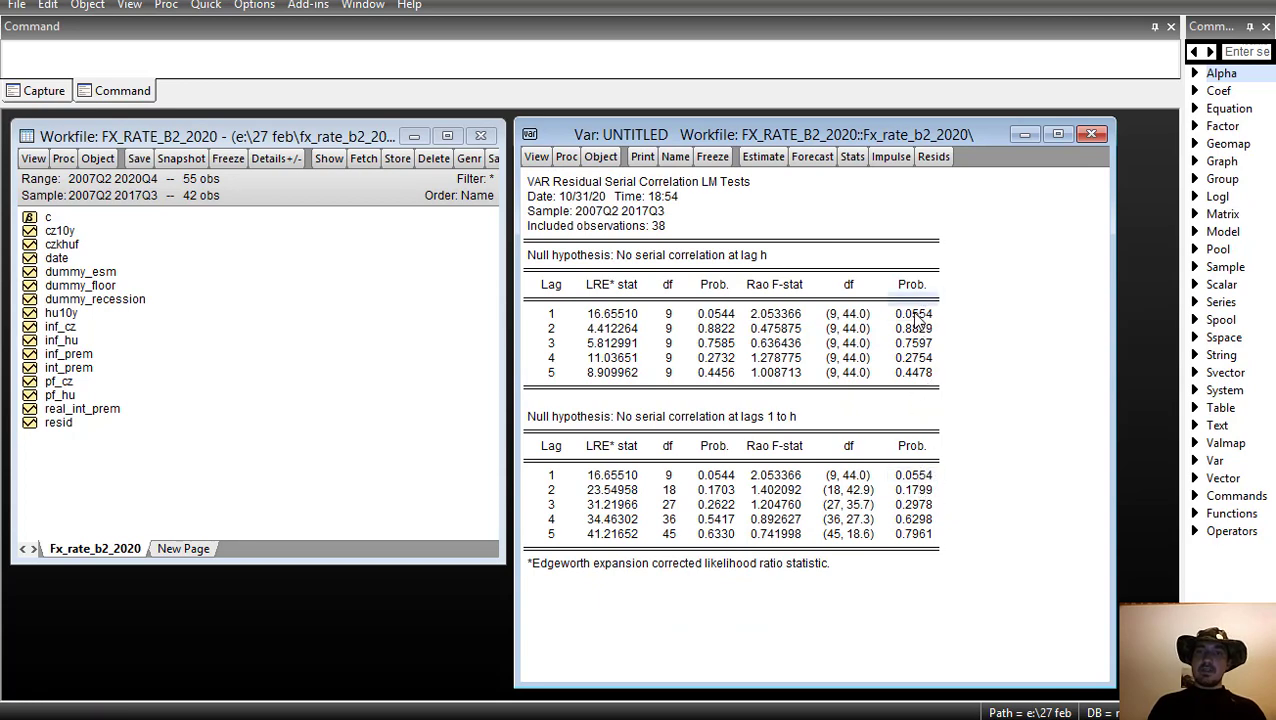
click(914, 316)
click(914, 476)
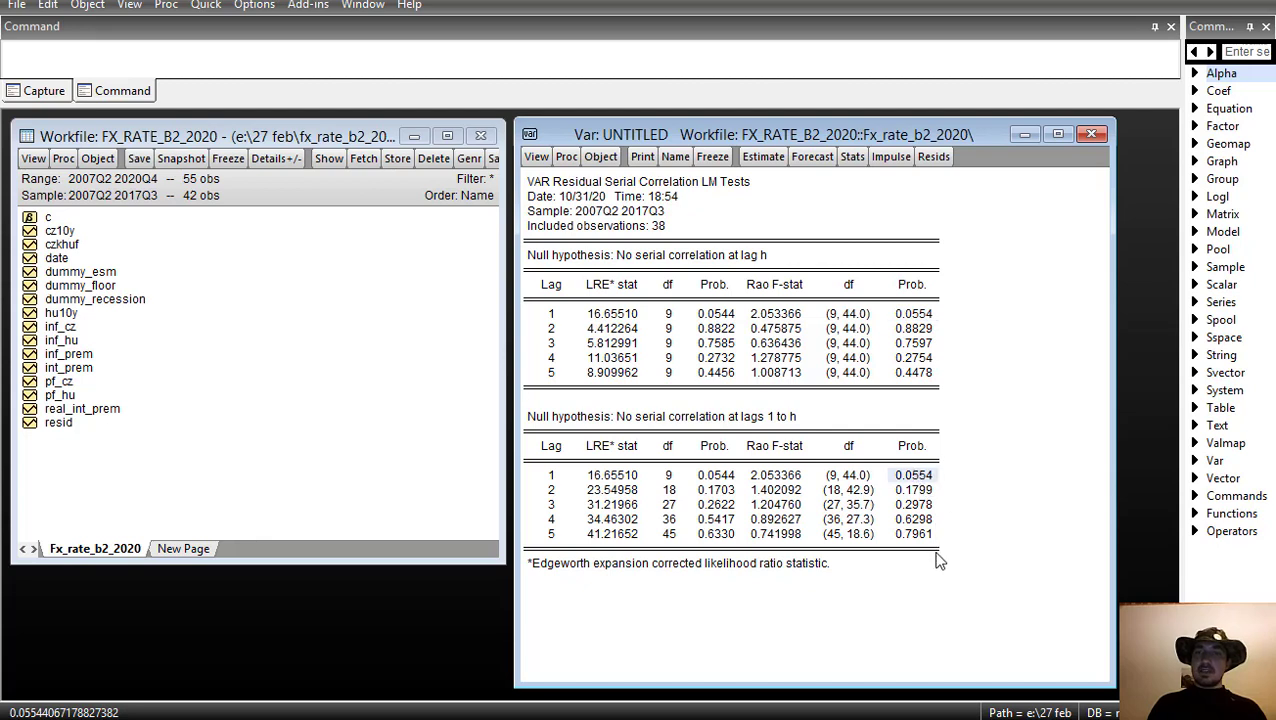
- Plot impulse responses as multiple graphs over 10 periods with only czkhuf as the response, and examine its reaction to int_prem
click(536, 160)
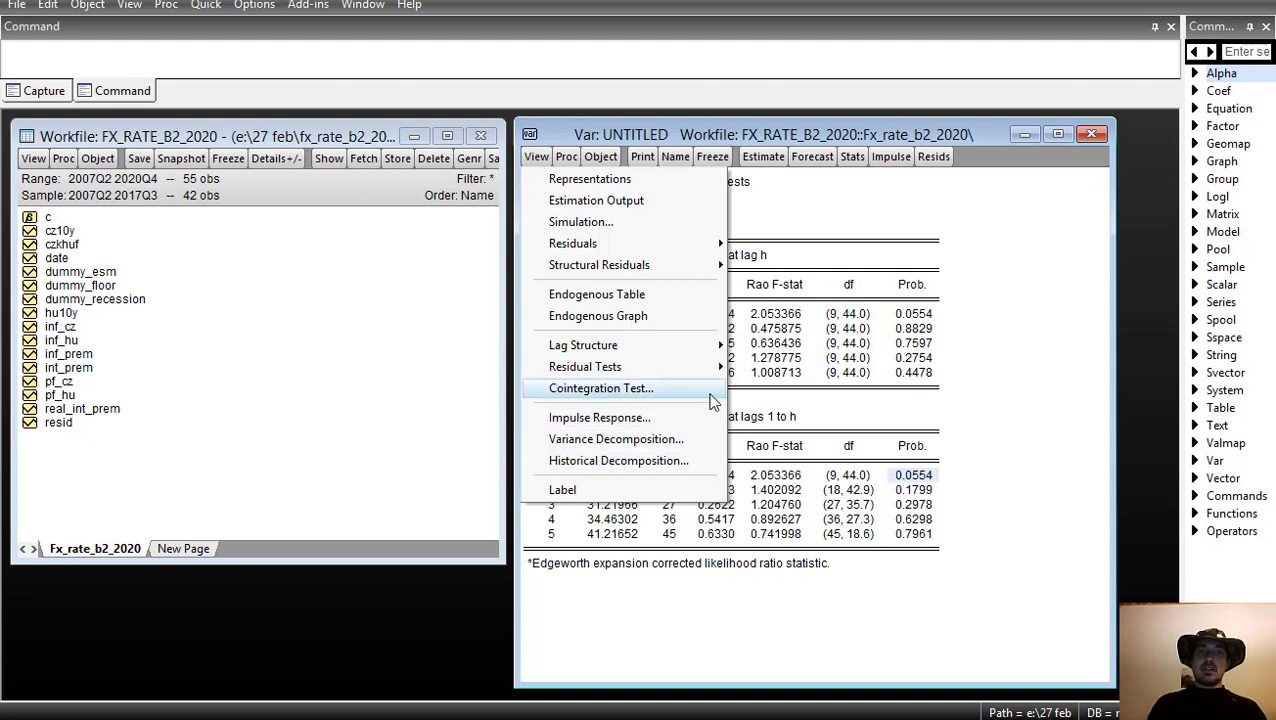
click(590, 418)
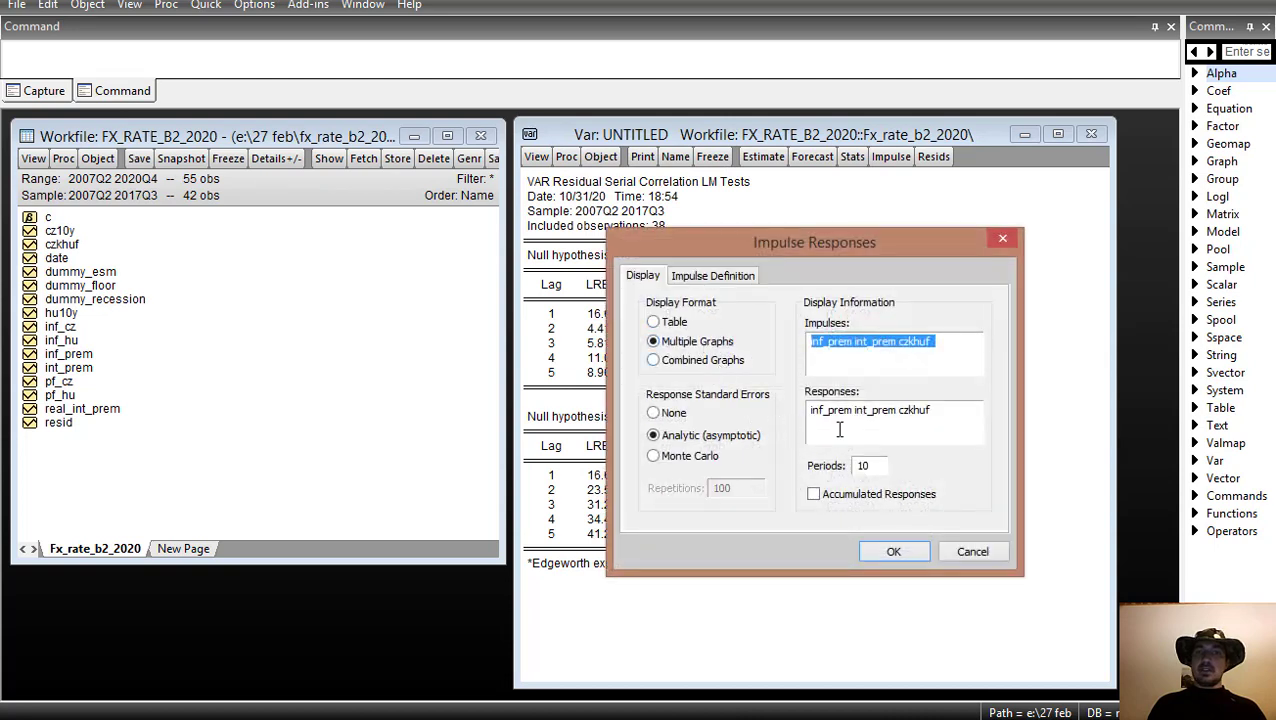
drag(932, 410, 808, 410)
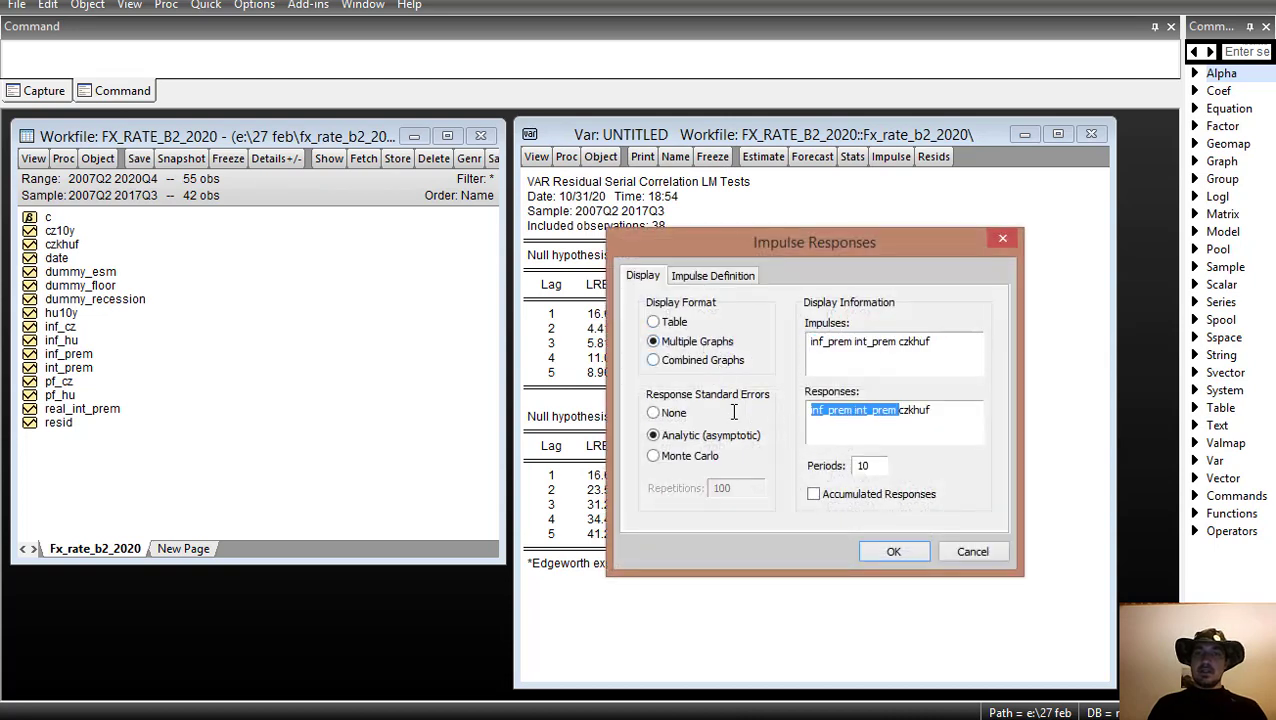
text(czkhuf)
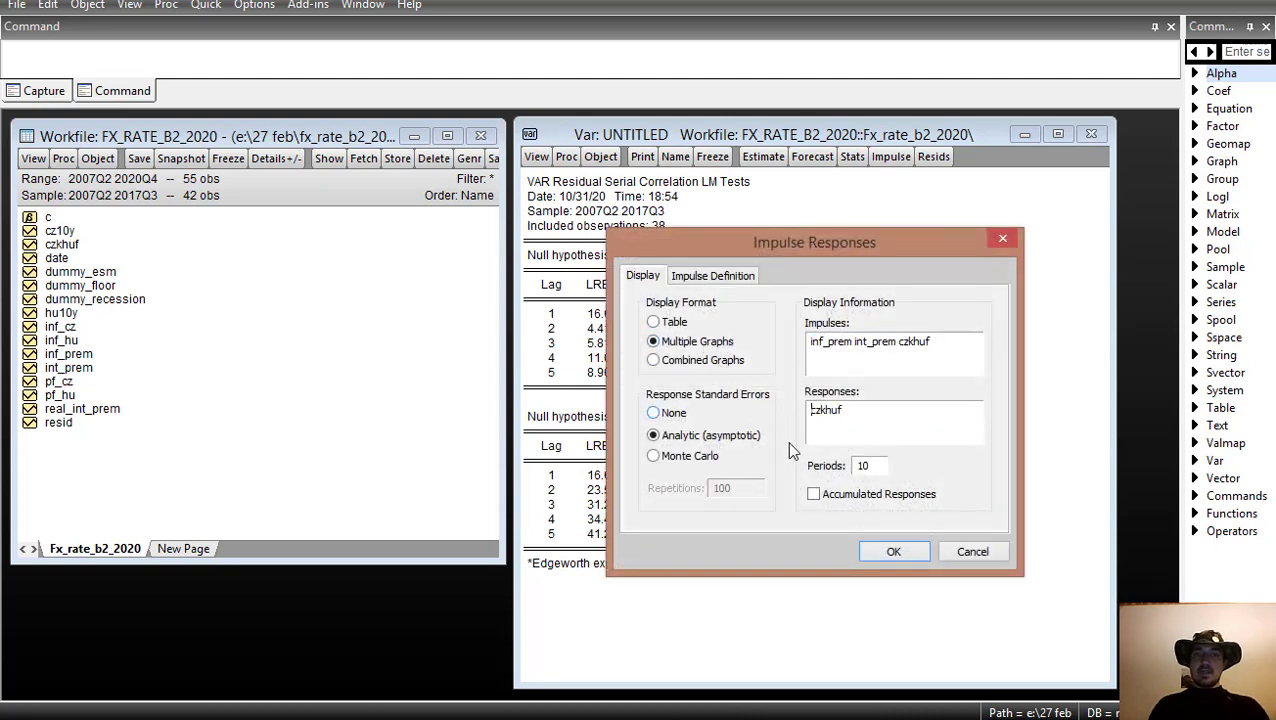
click(888, 553)
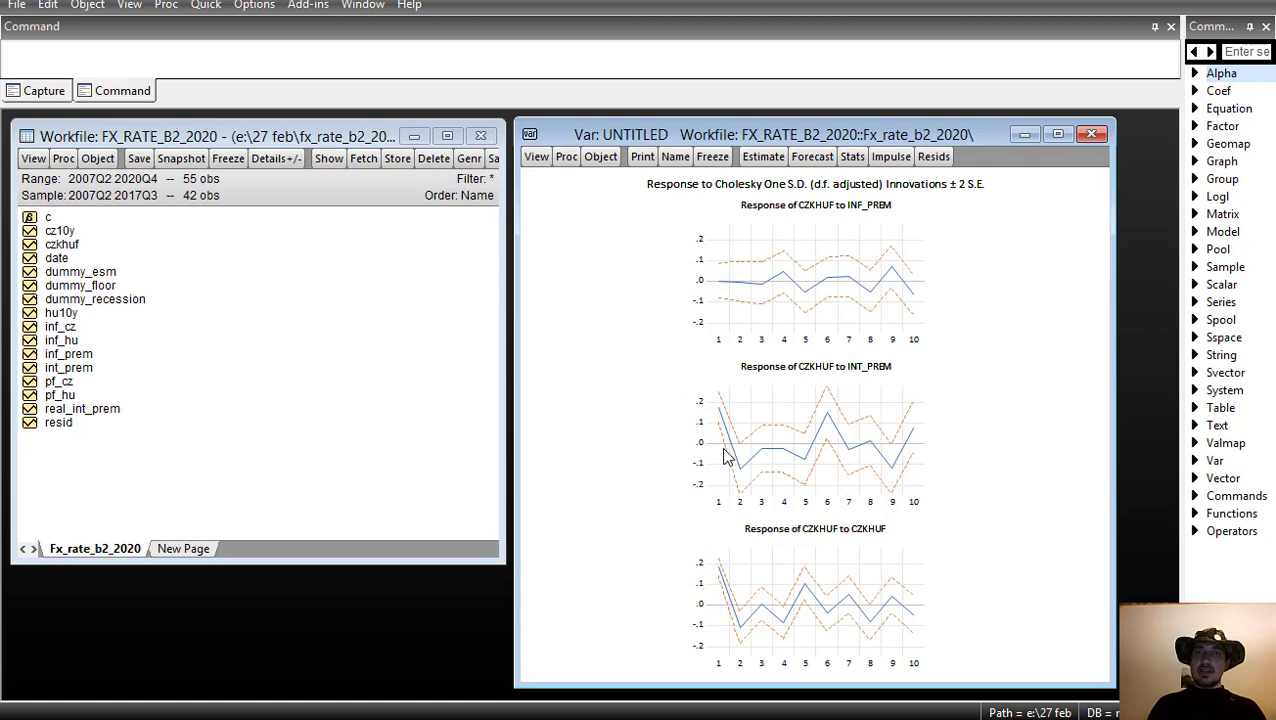
mouse_move(731, 437)
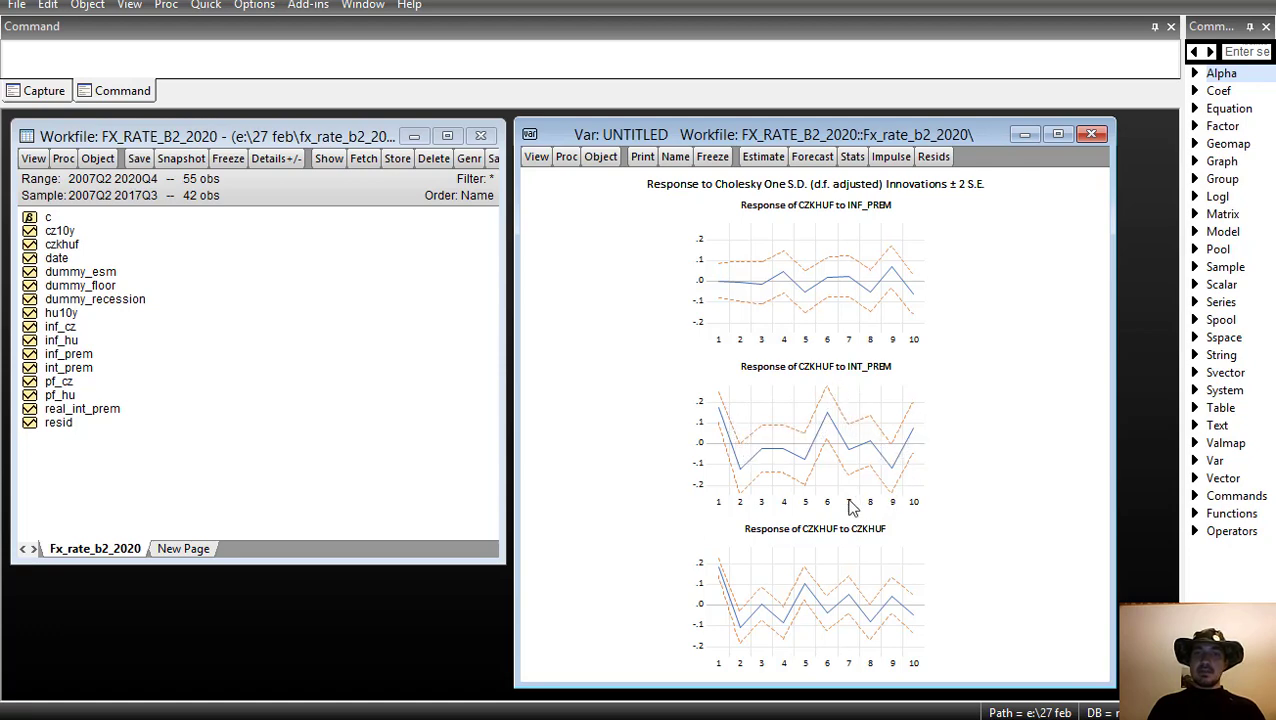
mouse_move(714, 402)
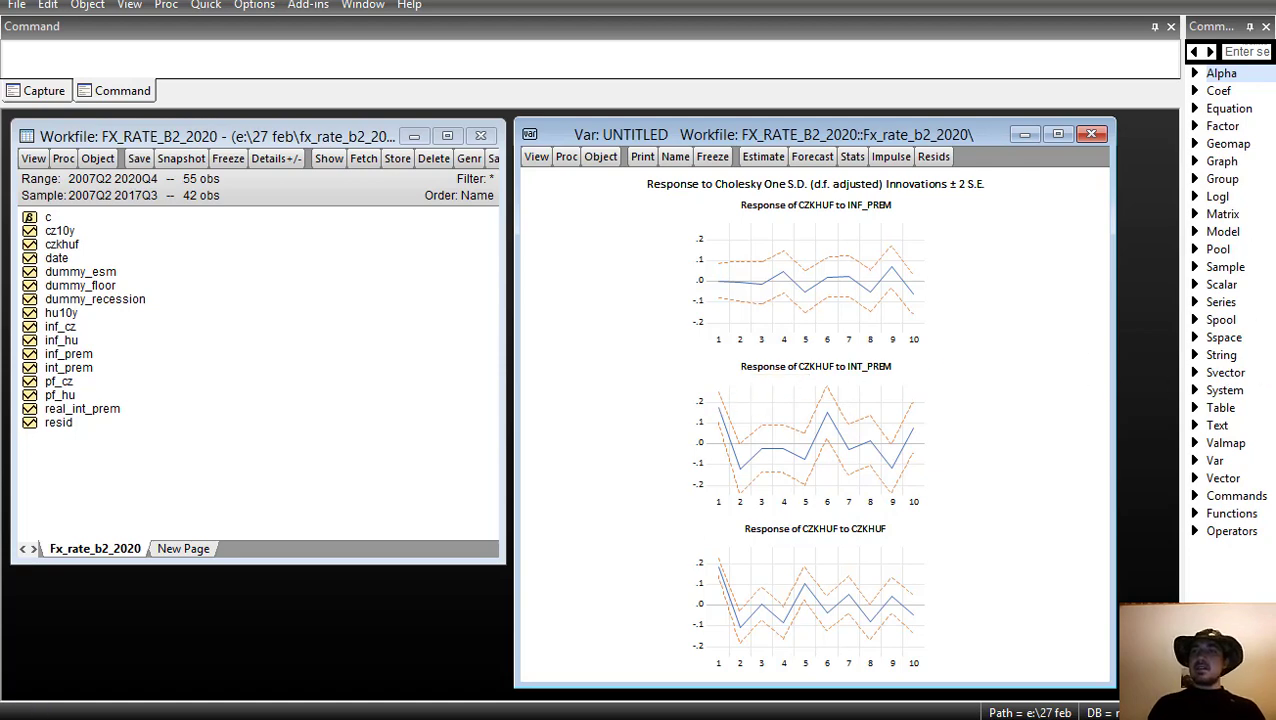
- Switch to Excel and set the lag range to 1 4 in the var1.ls command in I1 of the output sheet
key(alt+Tab)
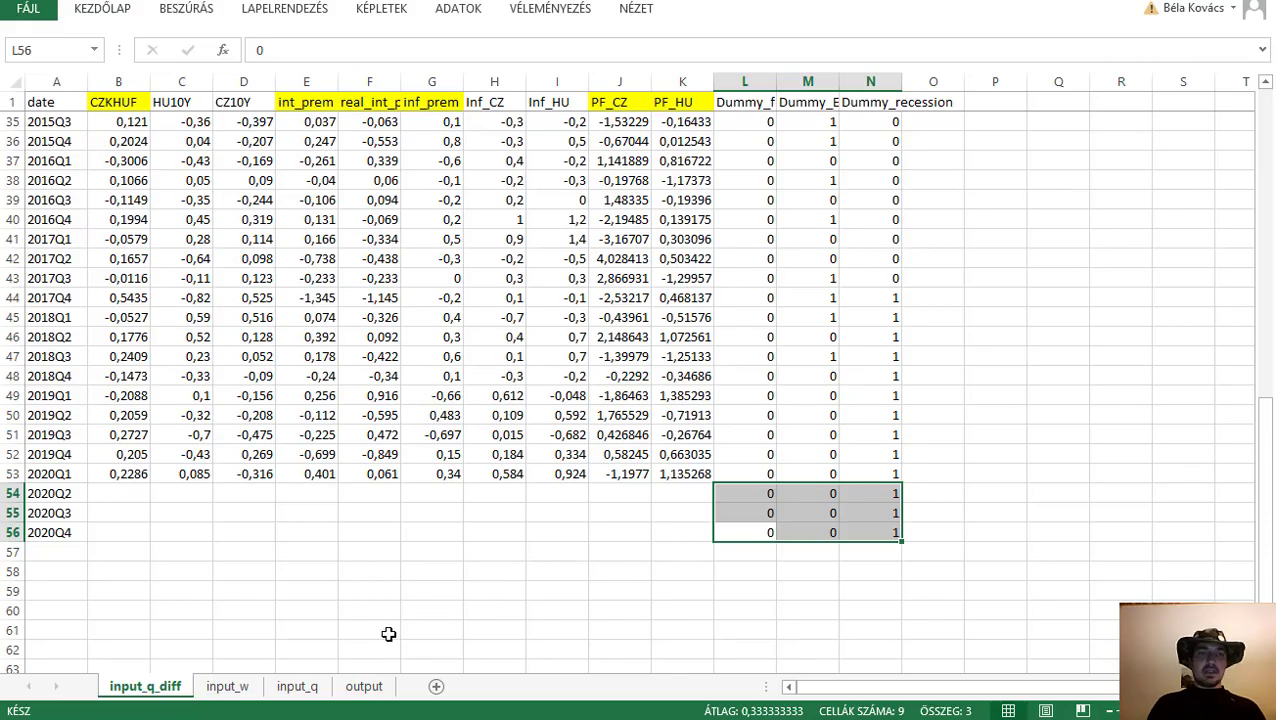
click(347, 686)
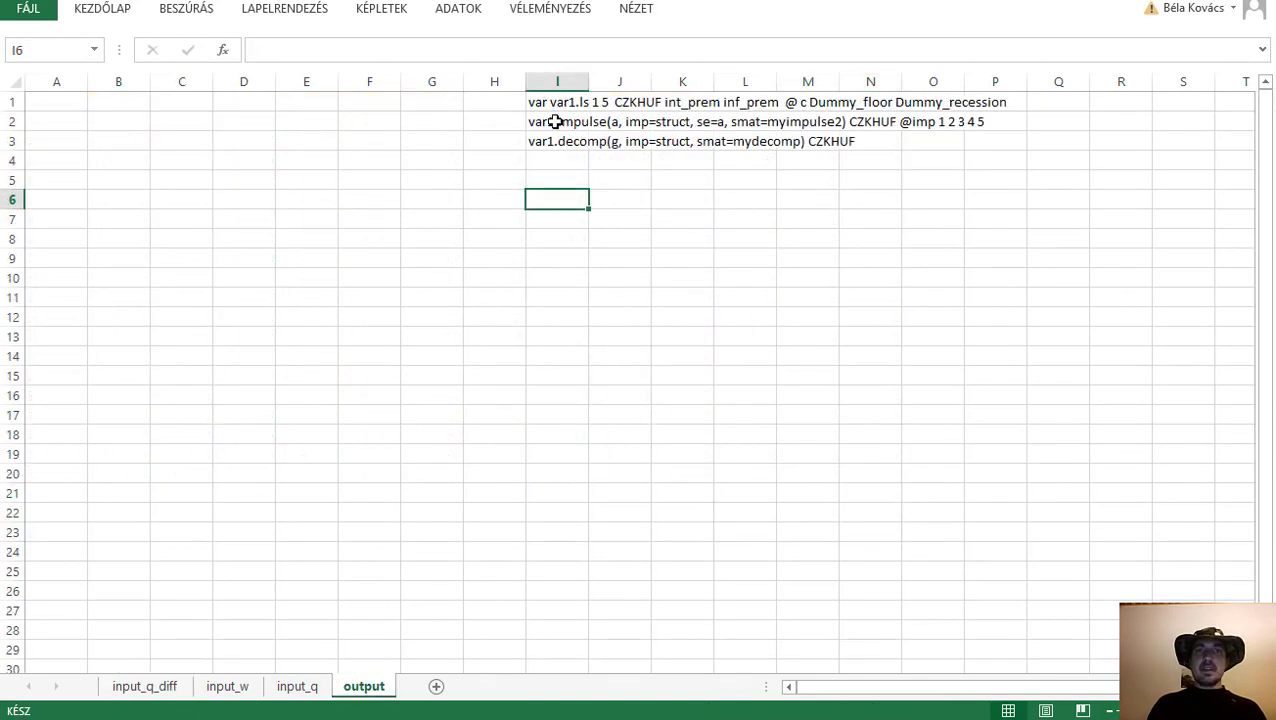
click(541, 101)
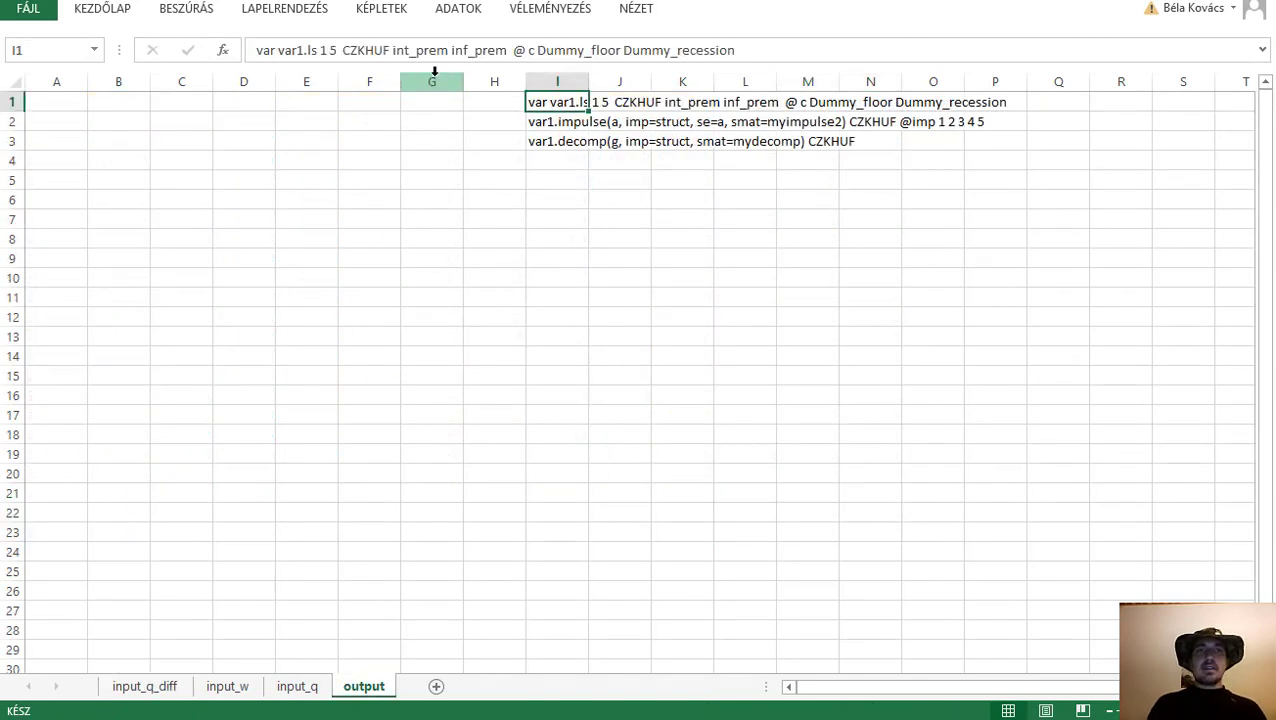
double_click(331, 49)
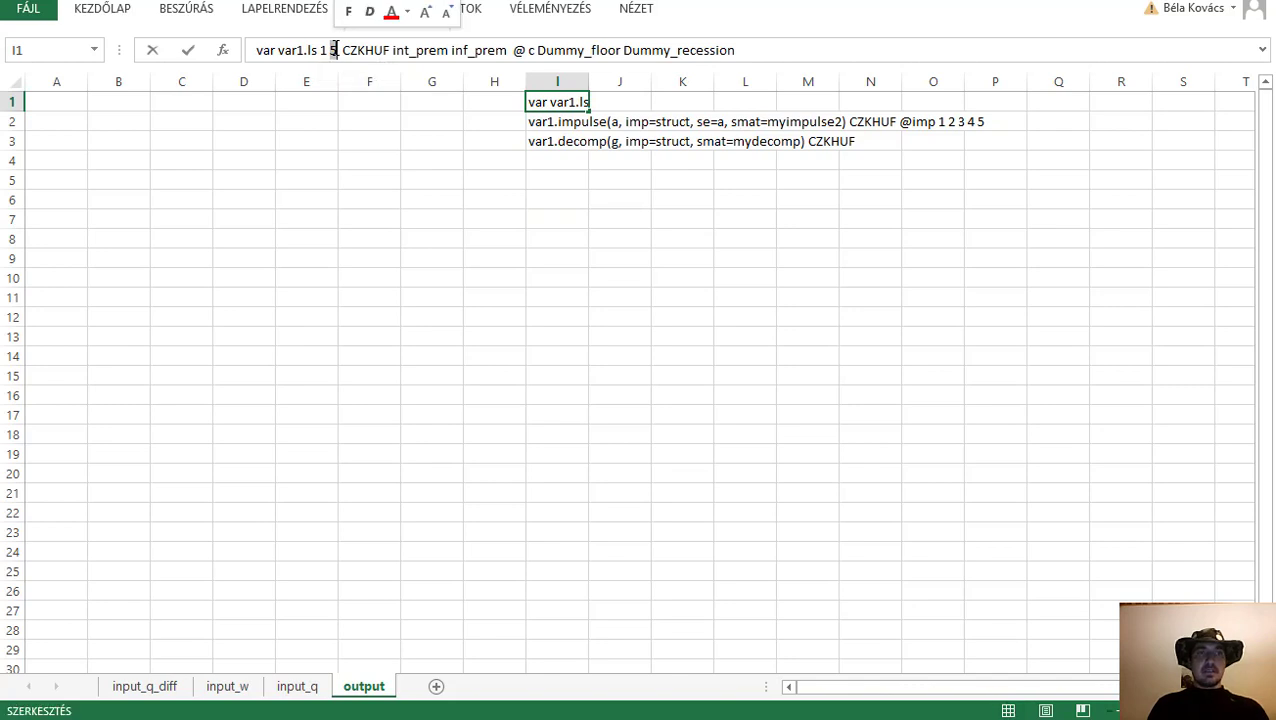
text(4)
- Reorder the endogenous variables in the var1.ls command in I1 to inf_prem int_prem CZKHUF
drag(345, 50, 453, 49)
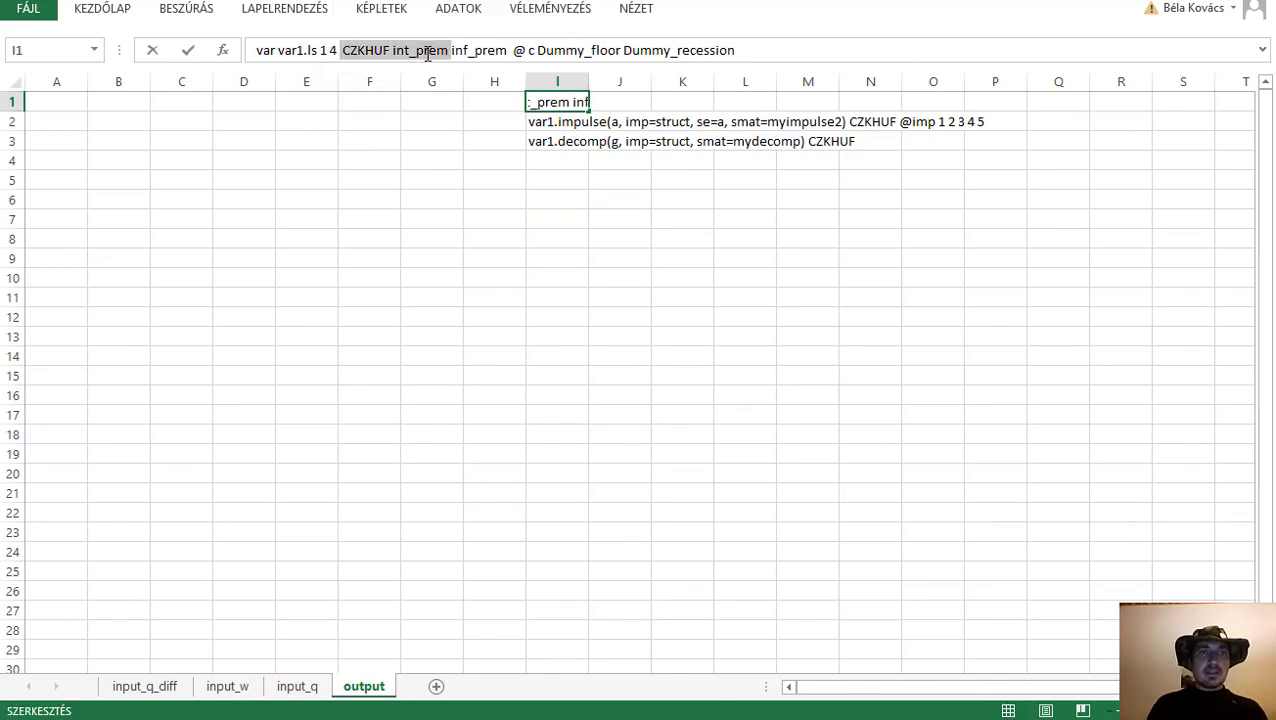
key(Delete)
key(ctrl+z)
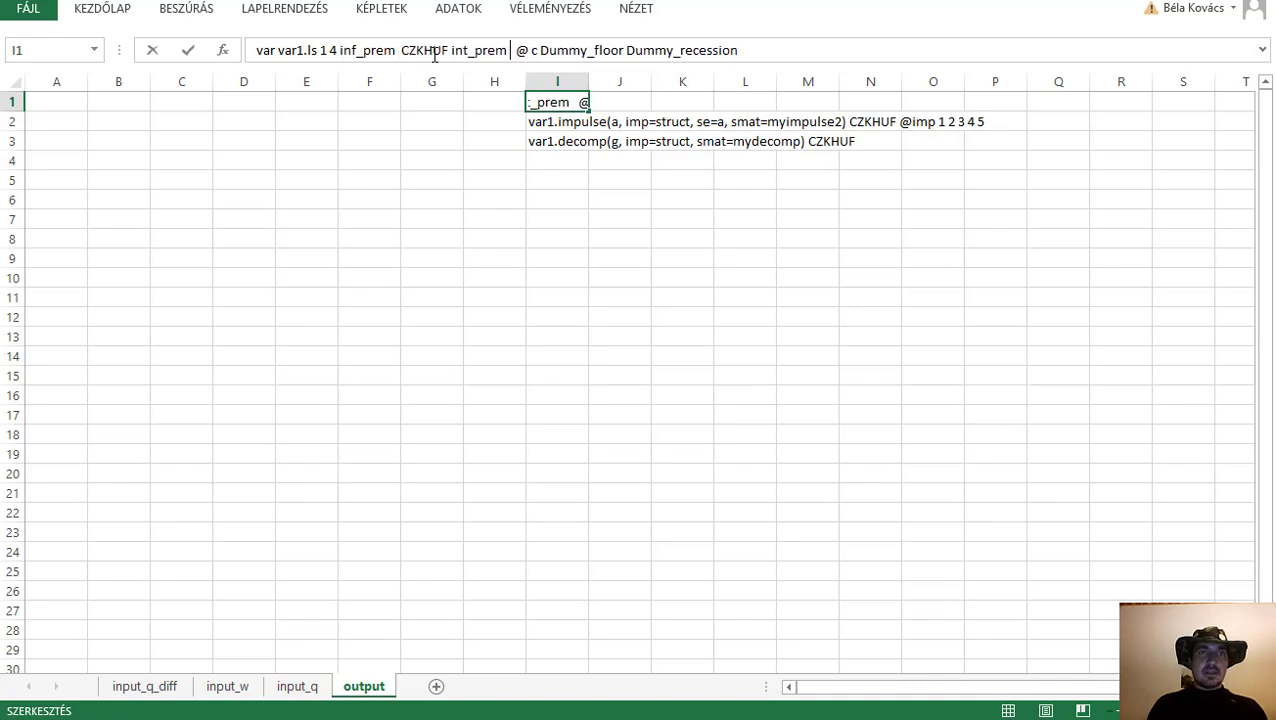
drag(453, 50, 506, 50)
key(ctrl+c)
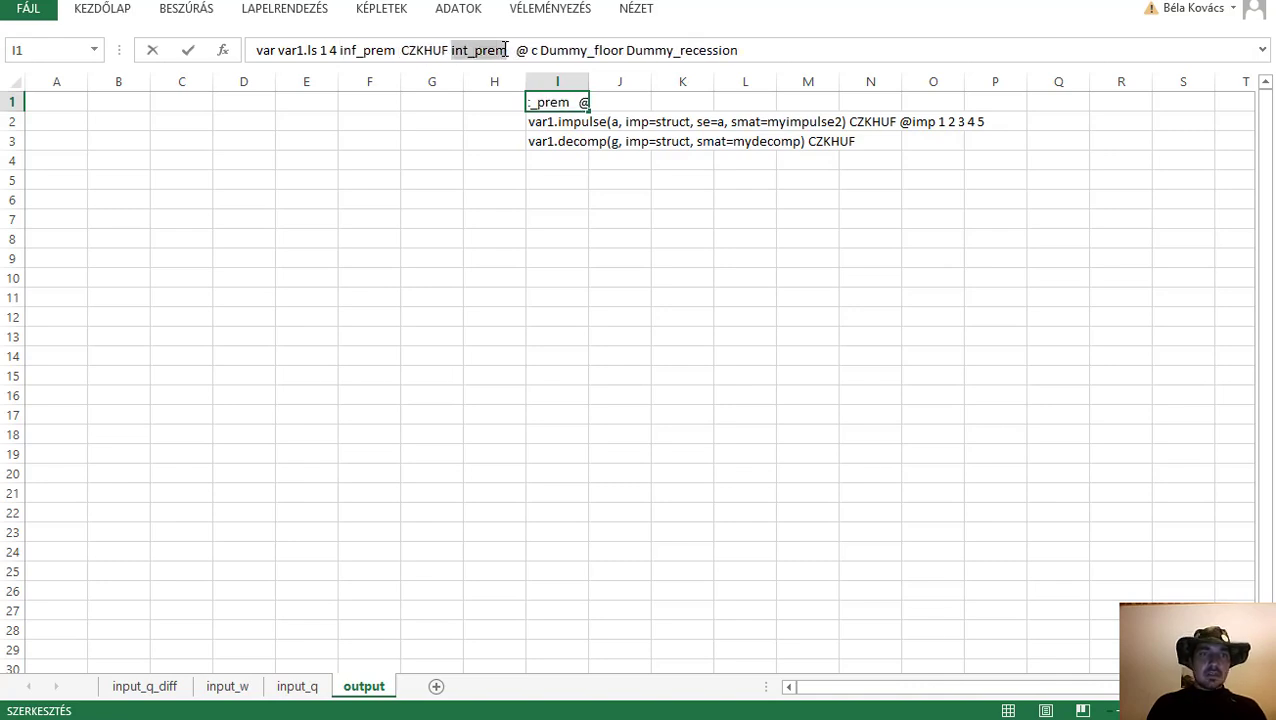
key(Delete)
key(ctrl+v)
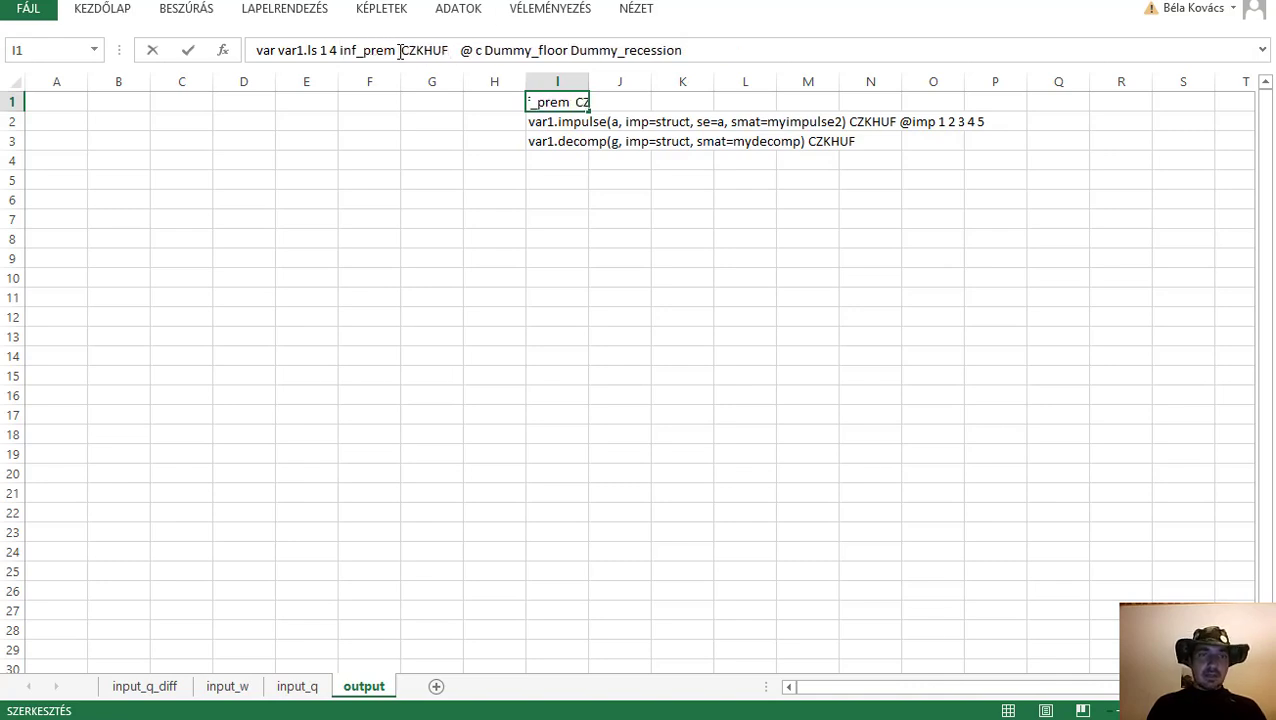
click(513, 50)
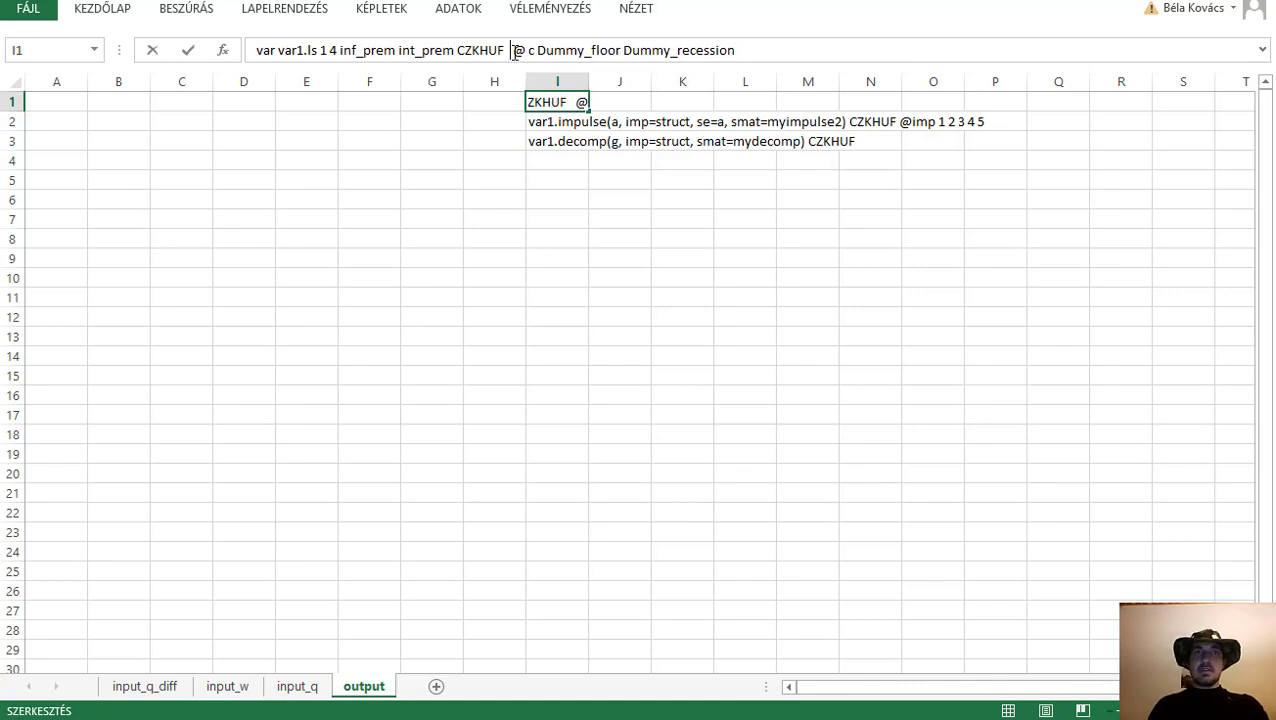
click(550, 125)
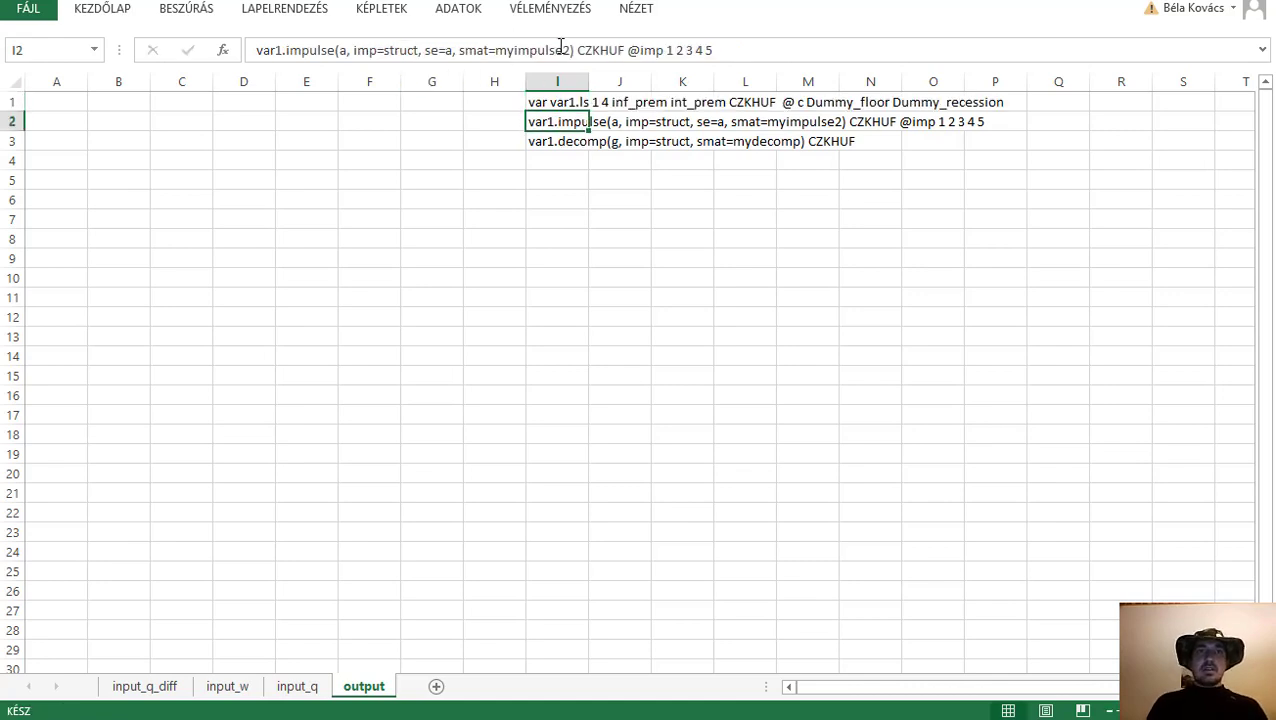
click(720, 51)
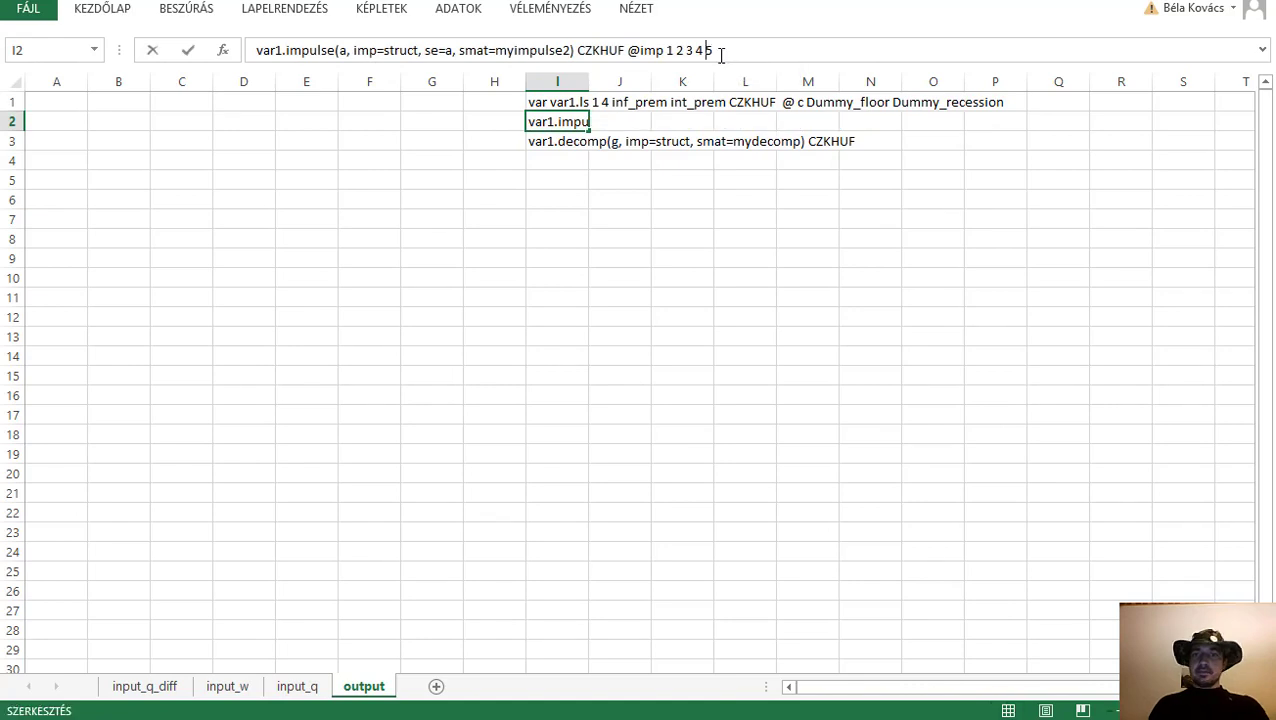
key(BackSpace)
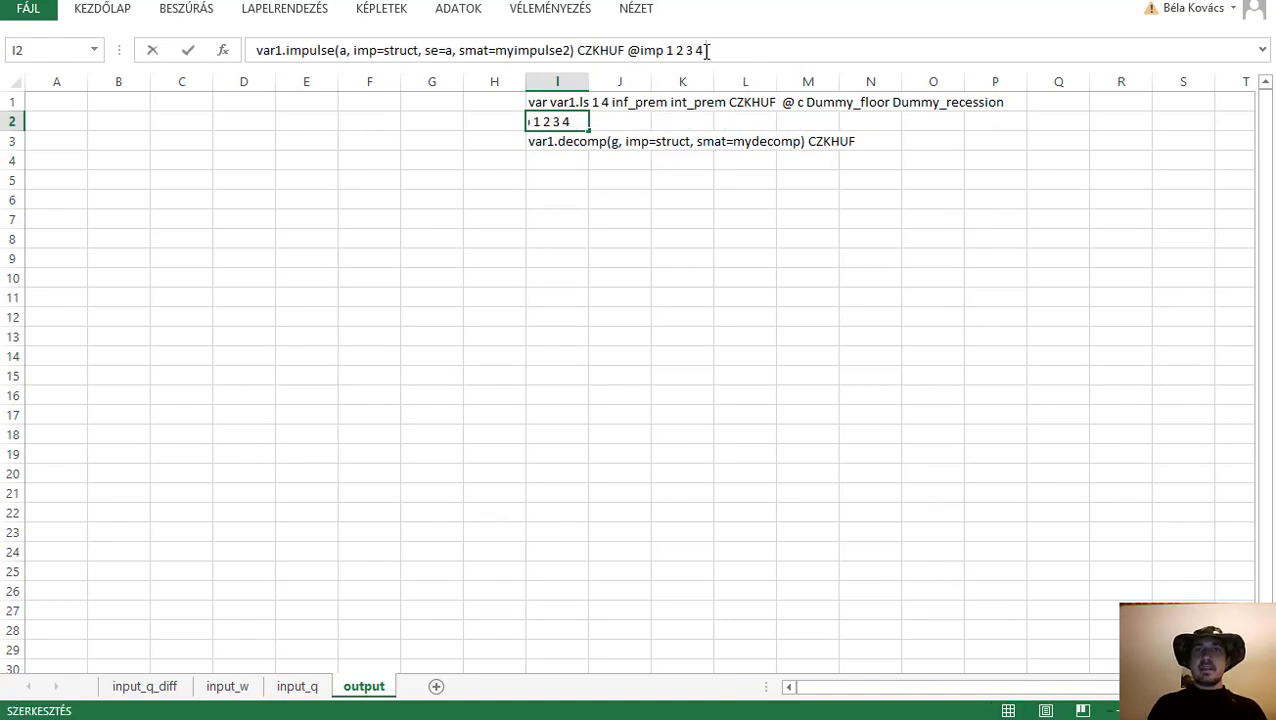
drag(705, 50, 160, 50)
key(ctrl+c)
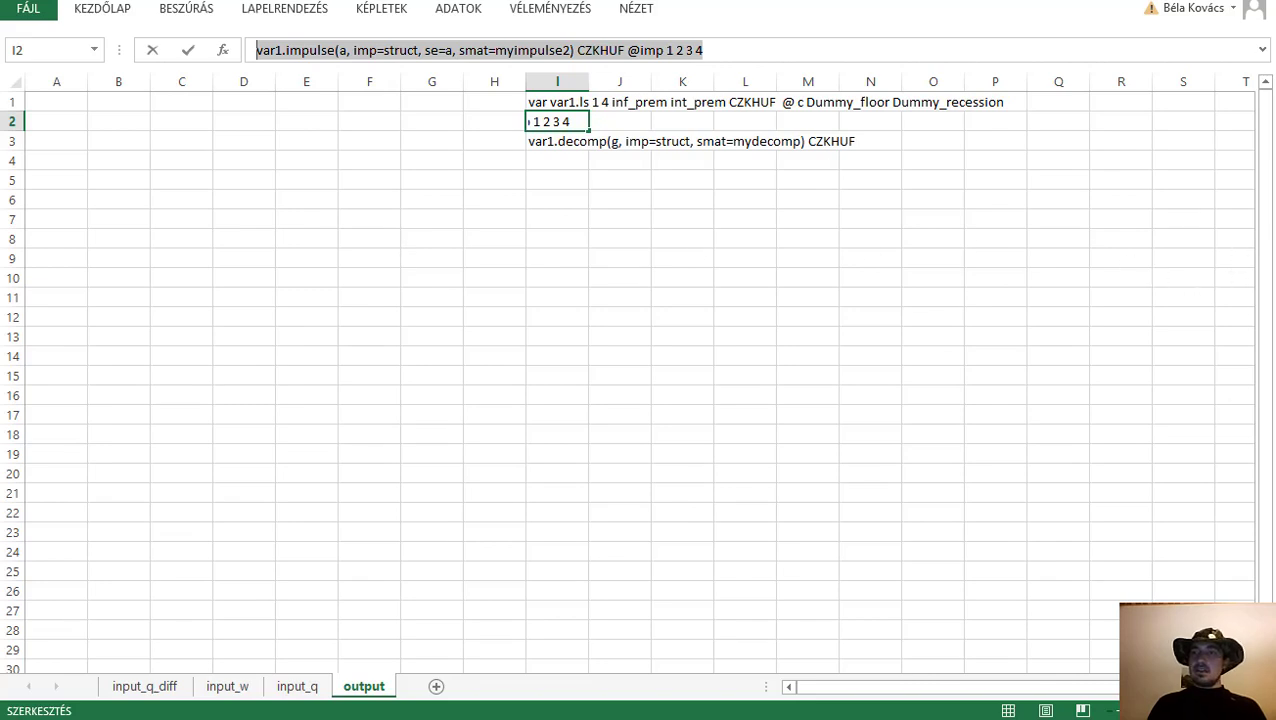
- Switch to EViews and estimate the VAR's structural factorization with the preset Recursive long-run impulse response (F triangular)
key(alt+Tab)
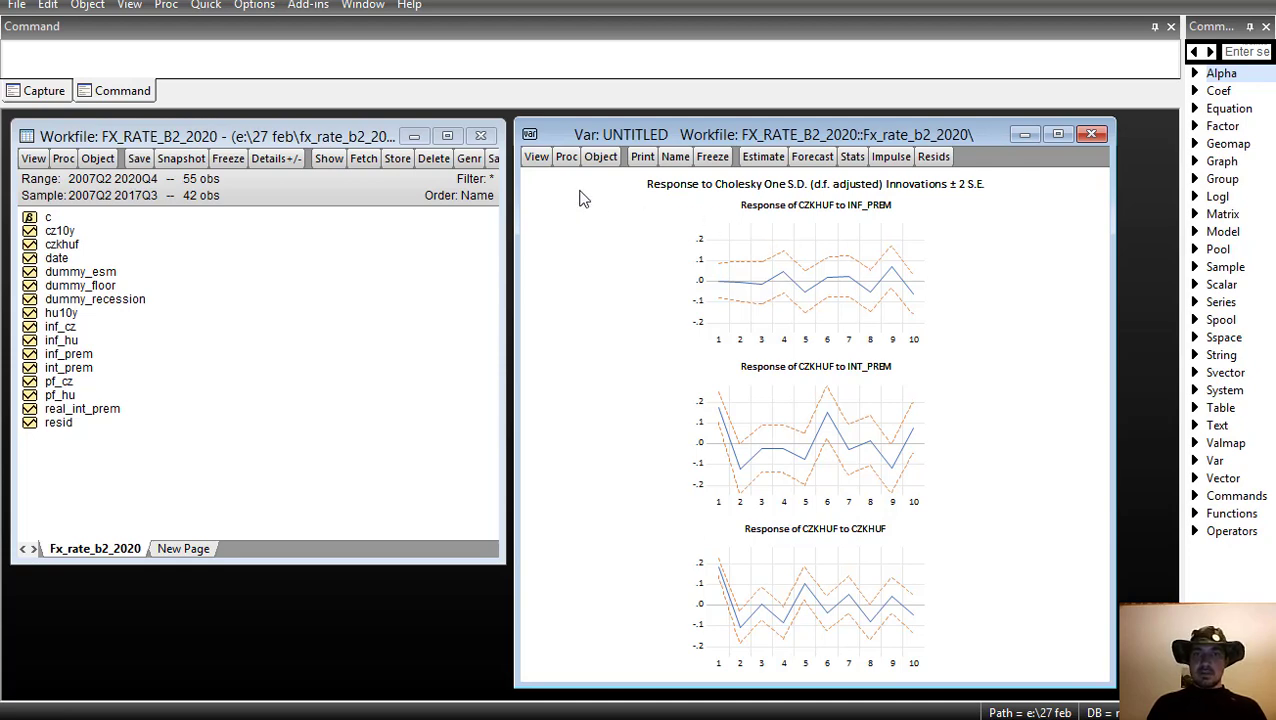
click(566, 156)
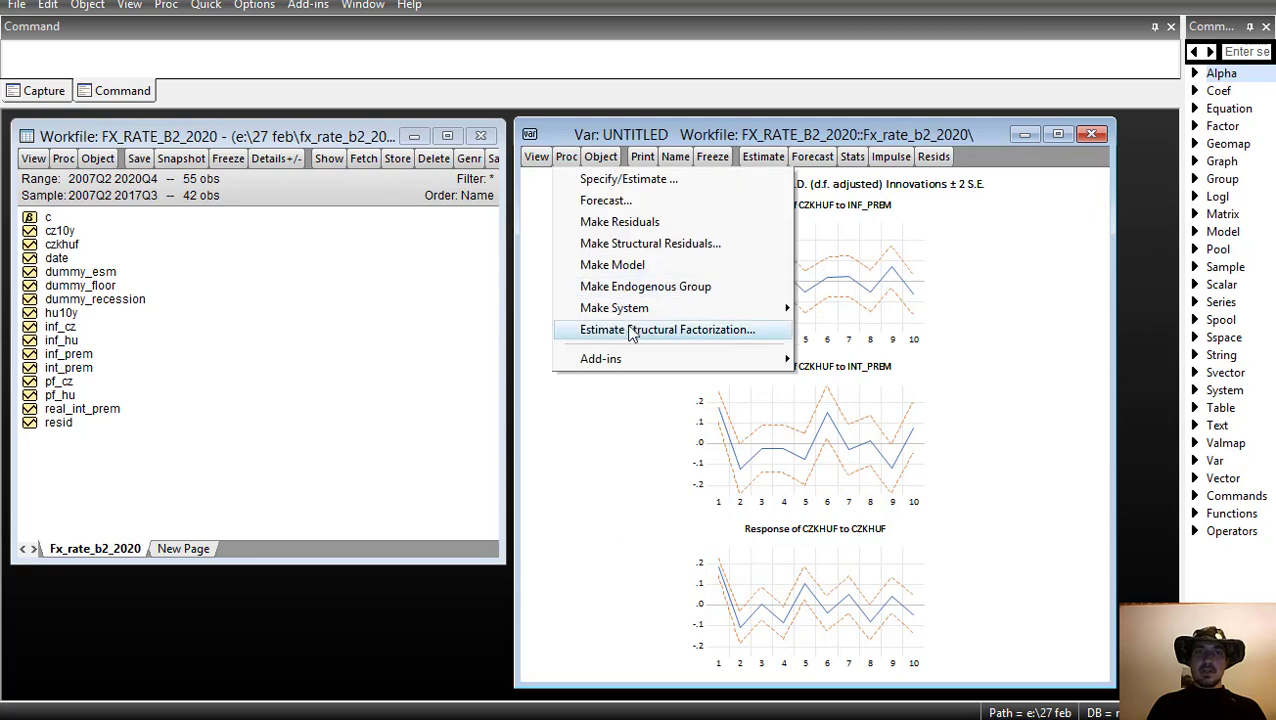
click(631, 333)
click(826, 254)
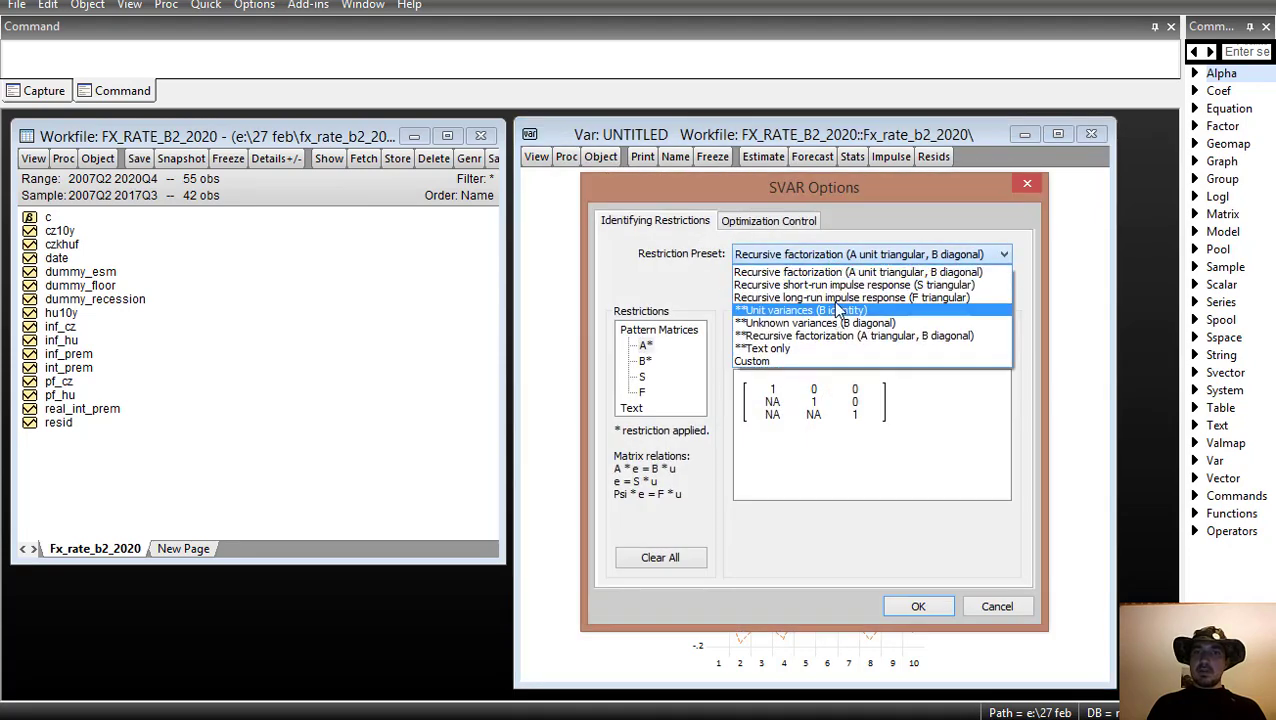
click(835, 298)
click(910, 605)
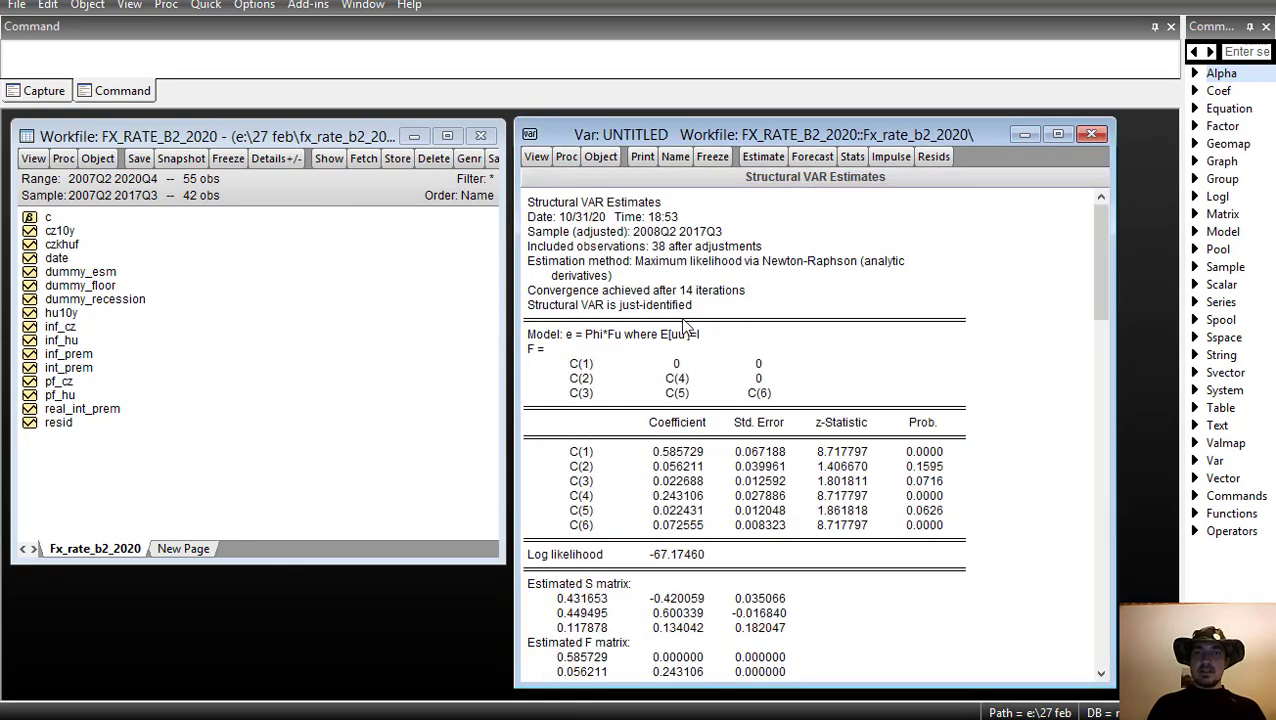
- Paste the copied var1.impulse command into the command window and try to run it
click(536, 158)
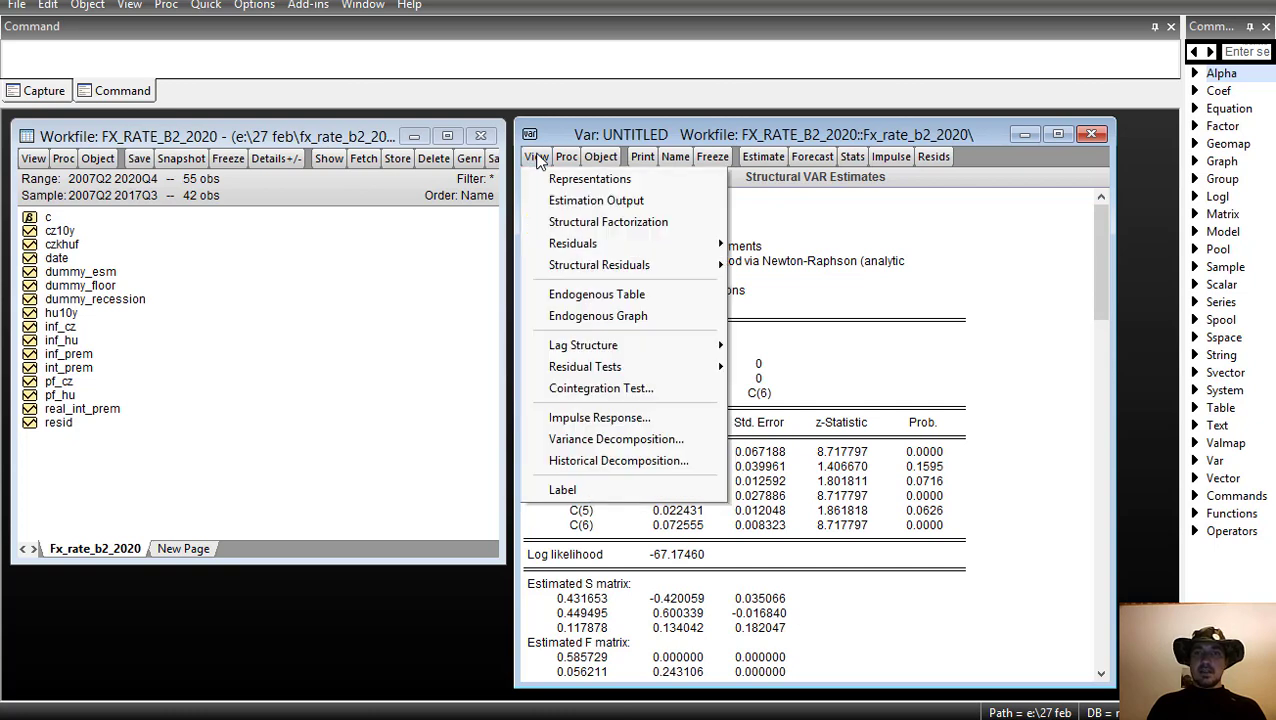
click(474, 47)
key(ctrl+v)
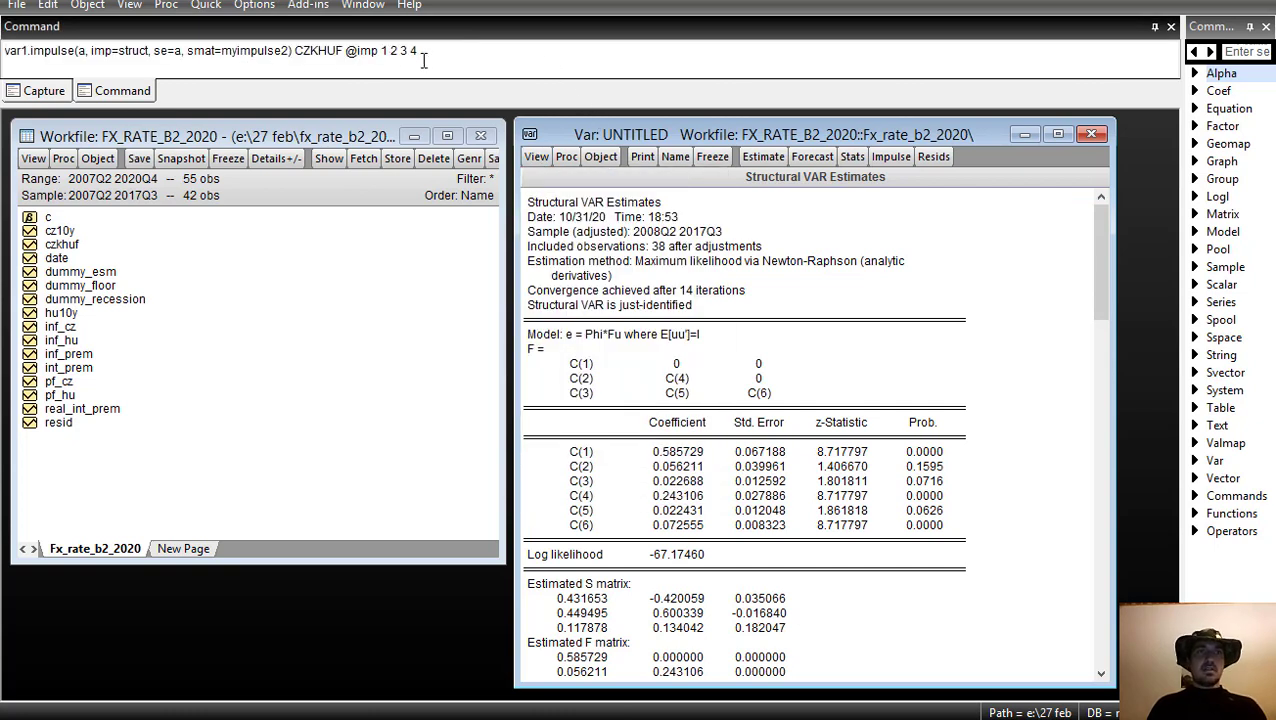
key(Return)
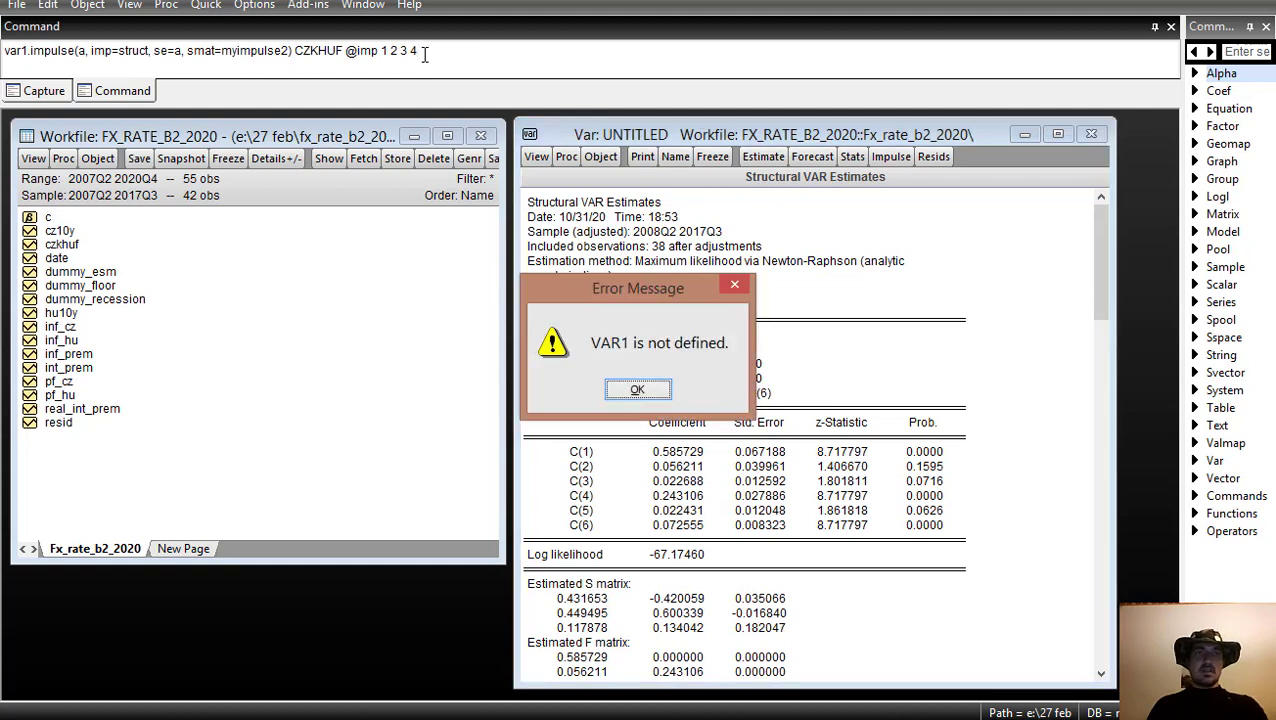
key(Return)
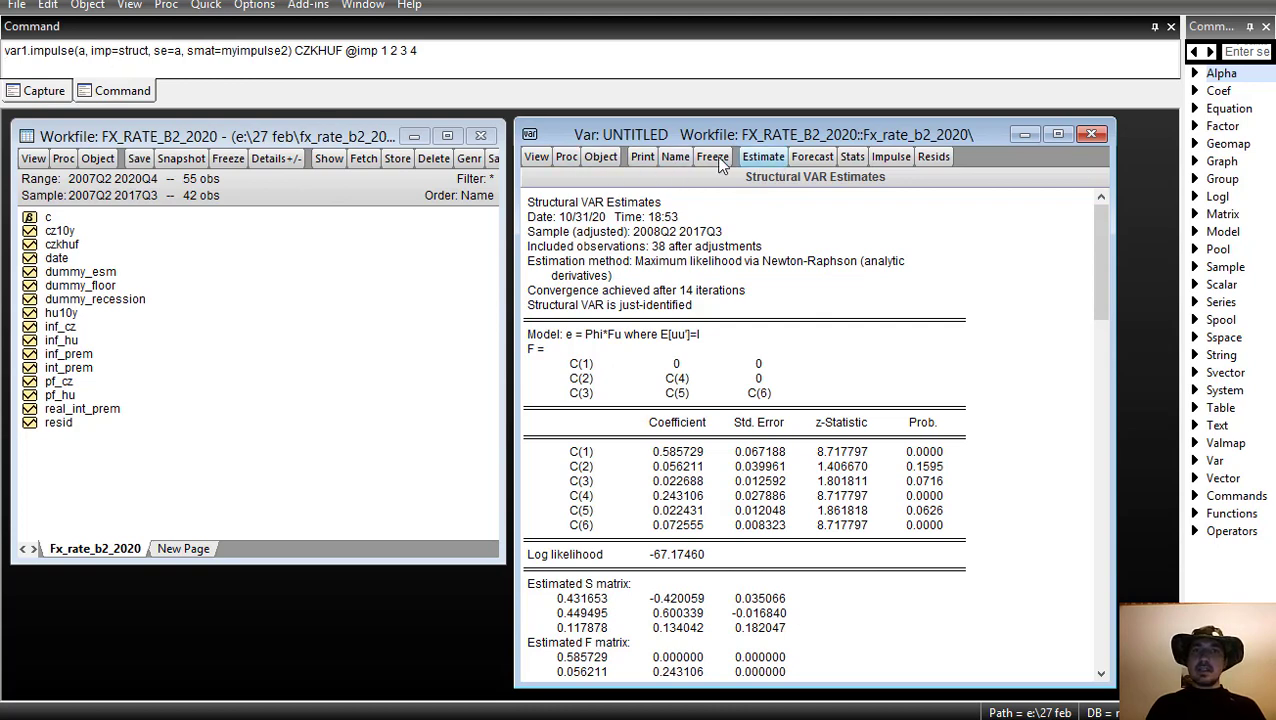
- Name the untitled VAR object var1
click(674, 157)
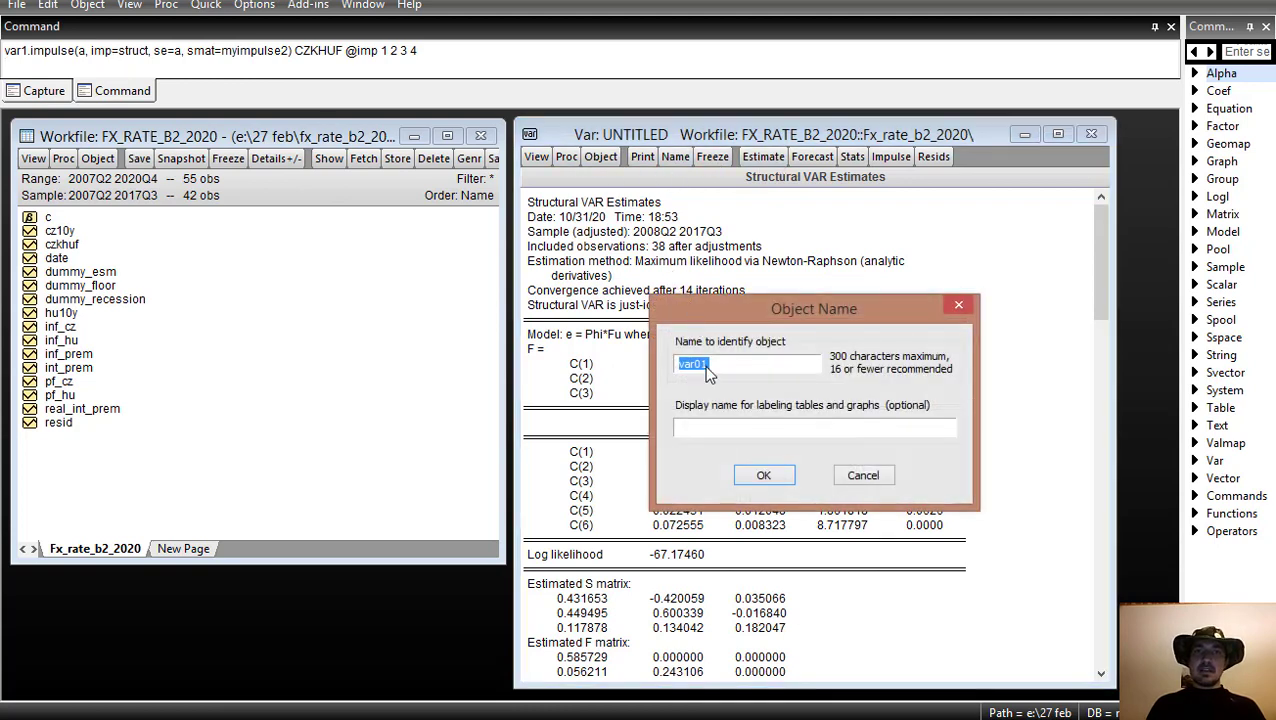
click(705, 365)
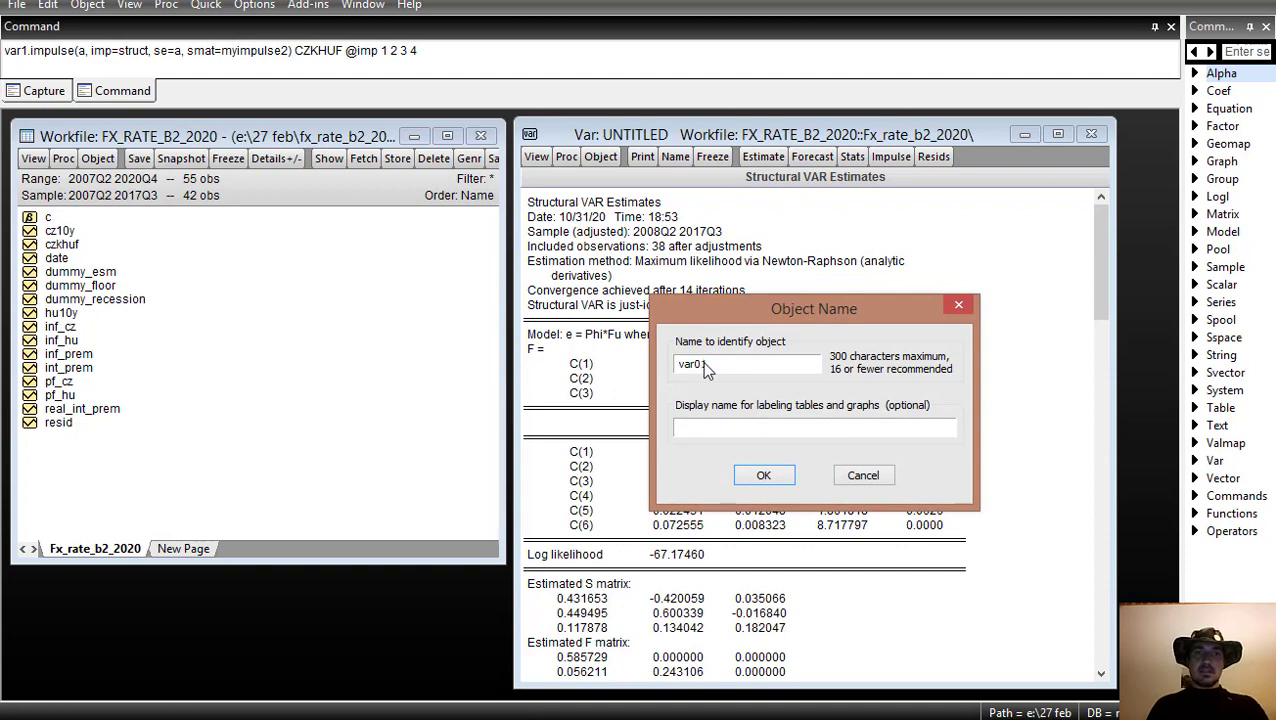
key(BackSpace)
text(1)
click(763, 477)
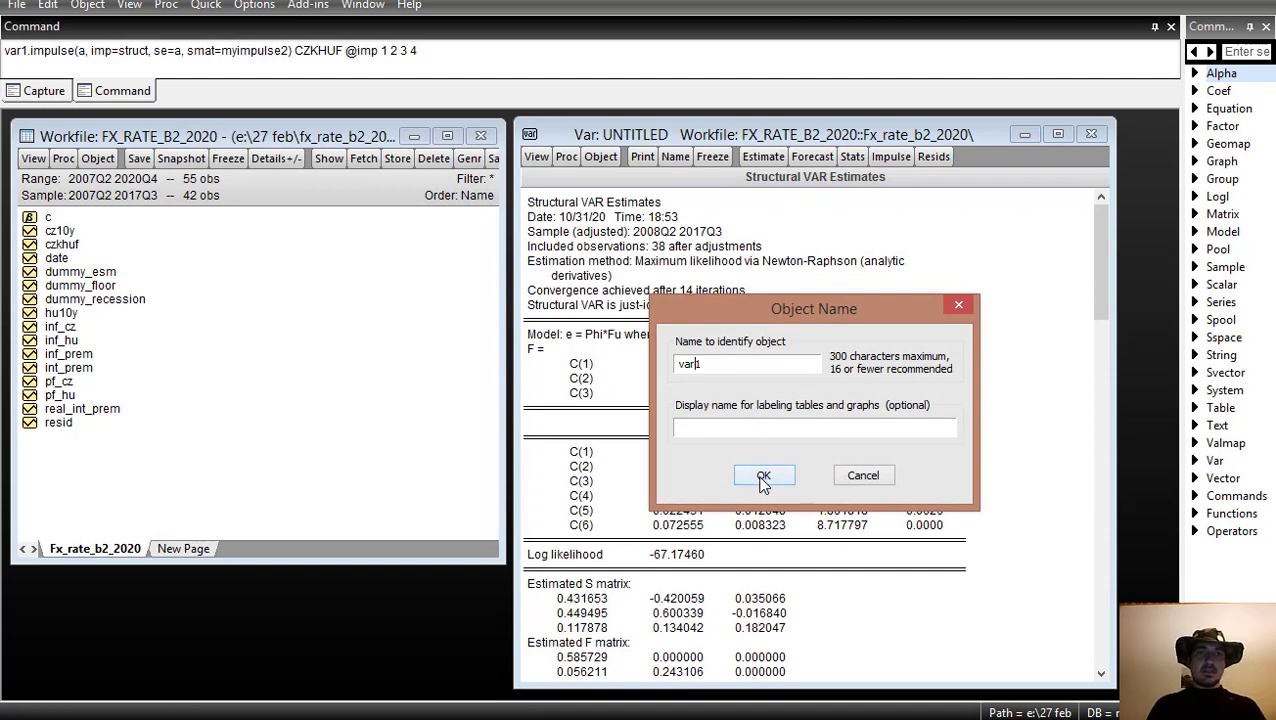
click(762, 477)
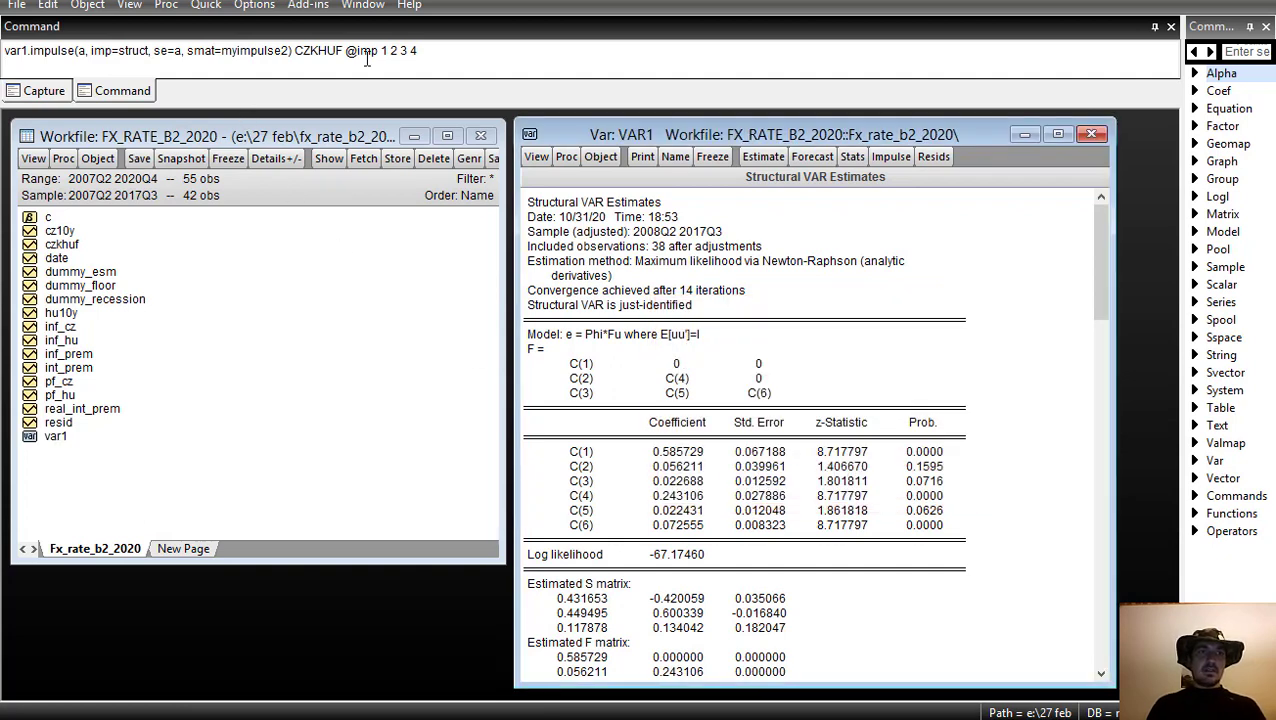
key(Return)
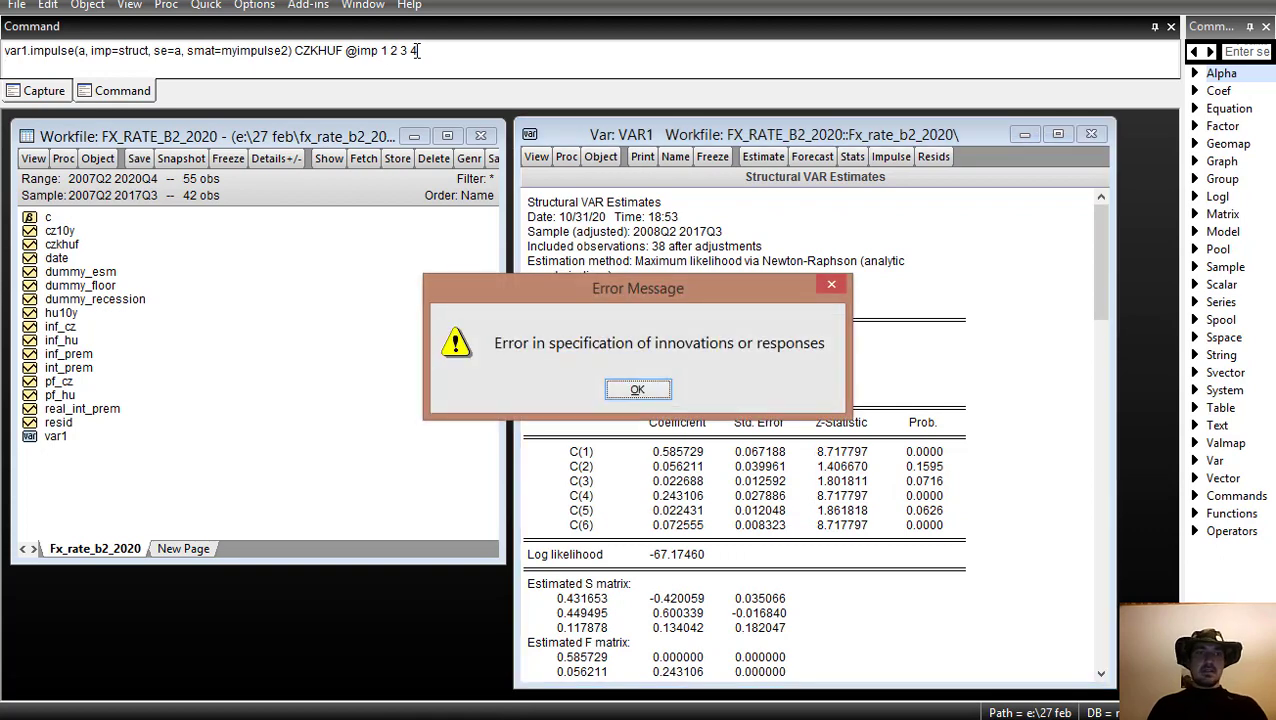
click(637, 391)
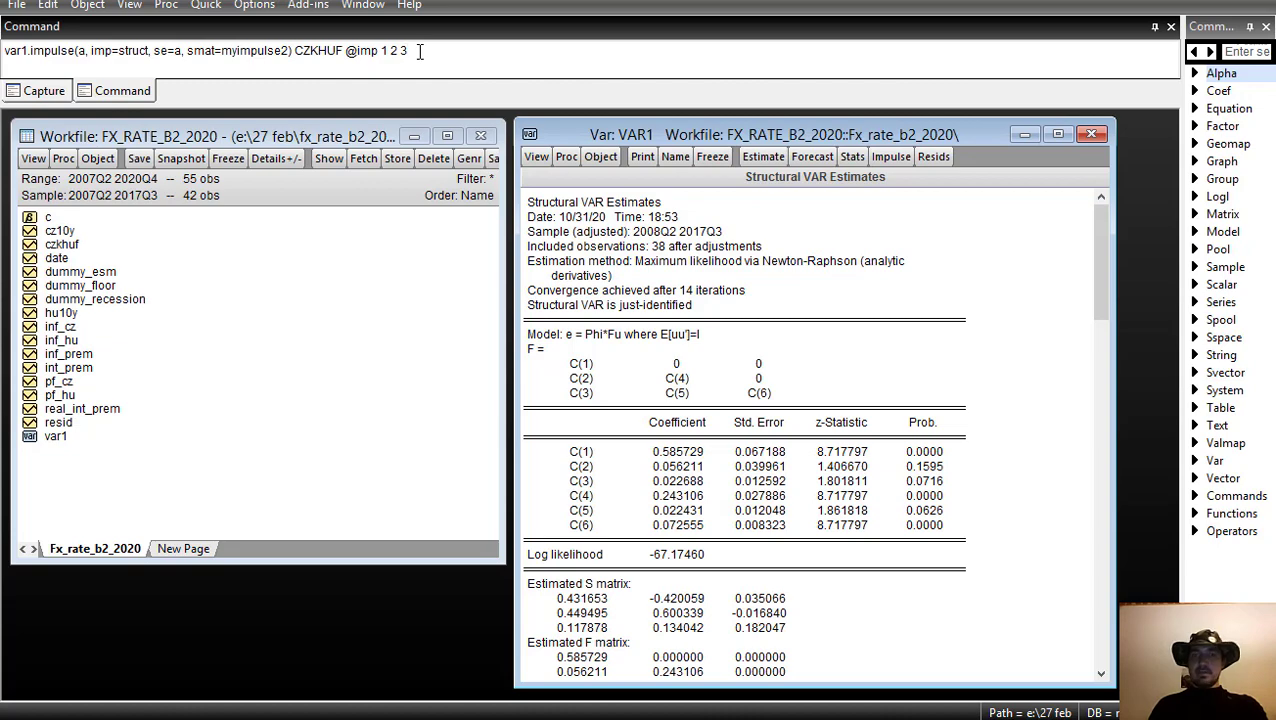
key(Return)
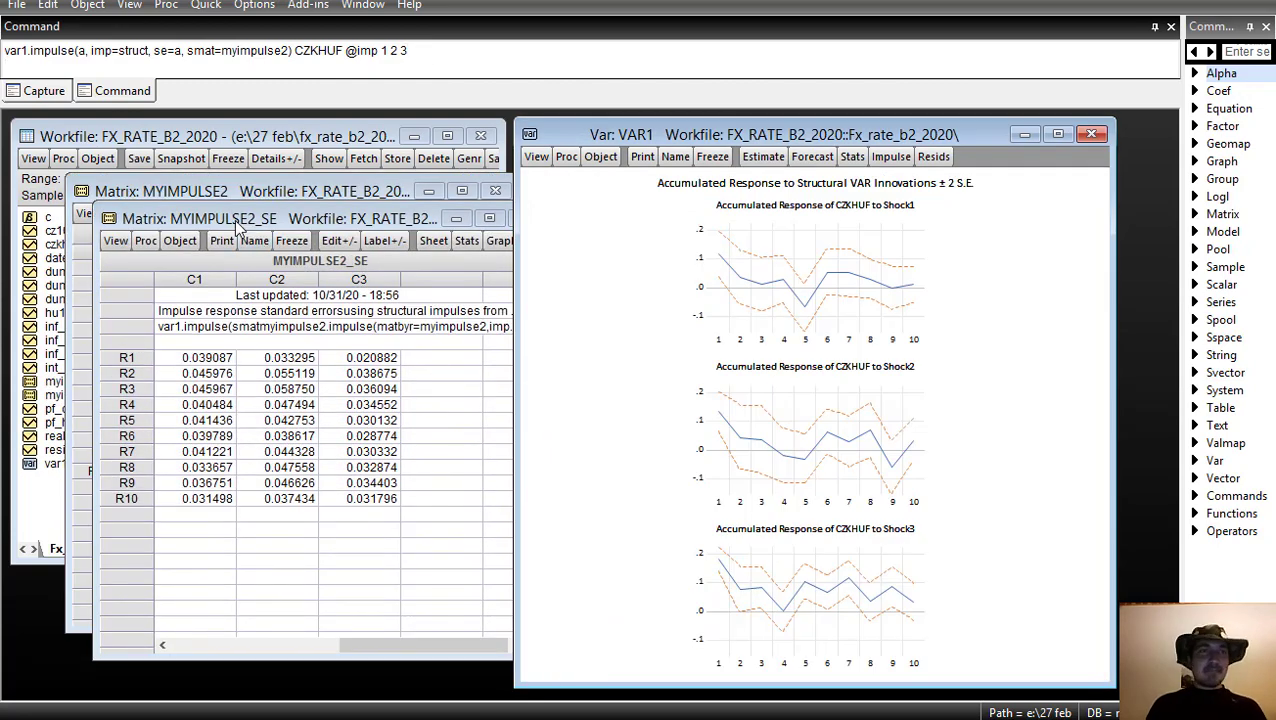
- Copy the MYIMPULSE2 values, rows R1 to R10 and columns C1 to C3, into the Excel output sheet starting at C5
drag(234, 219, 670, 183)
click(175, 330)
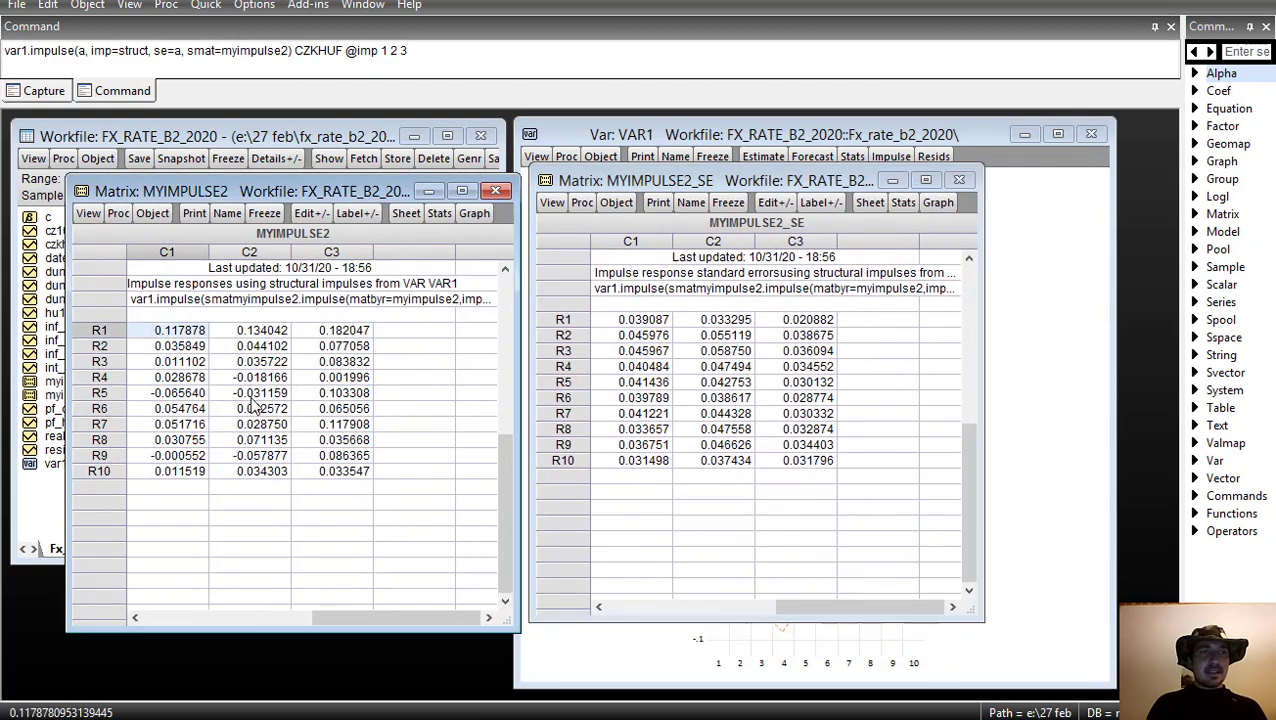
shift+click(334, 474)
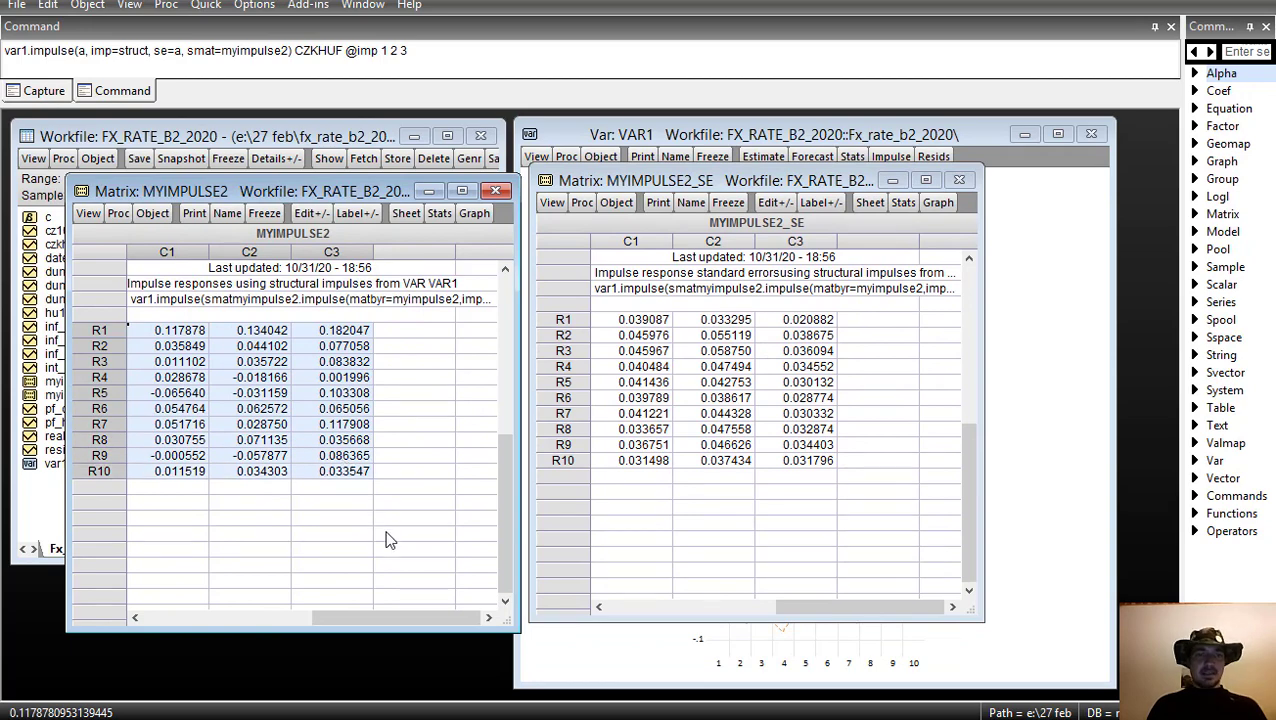
key(alt+Tab)
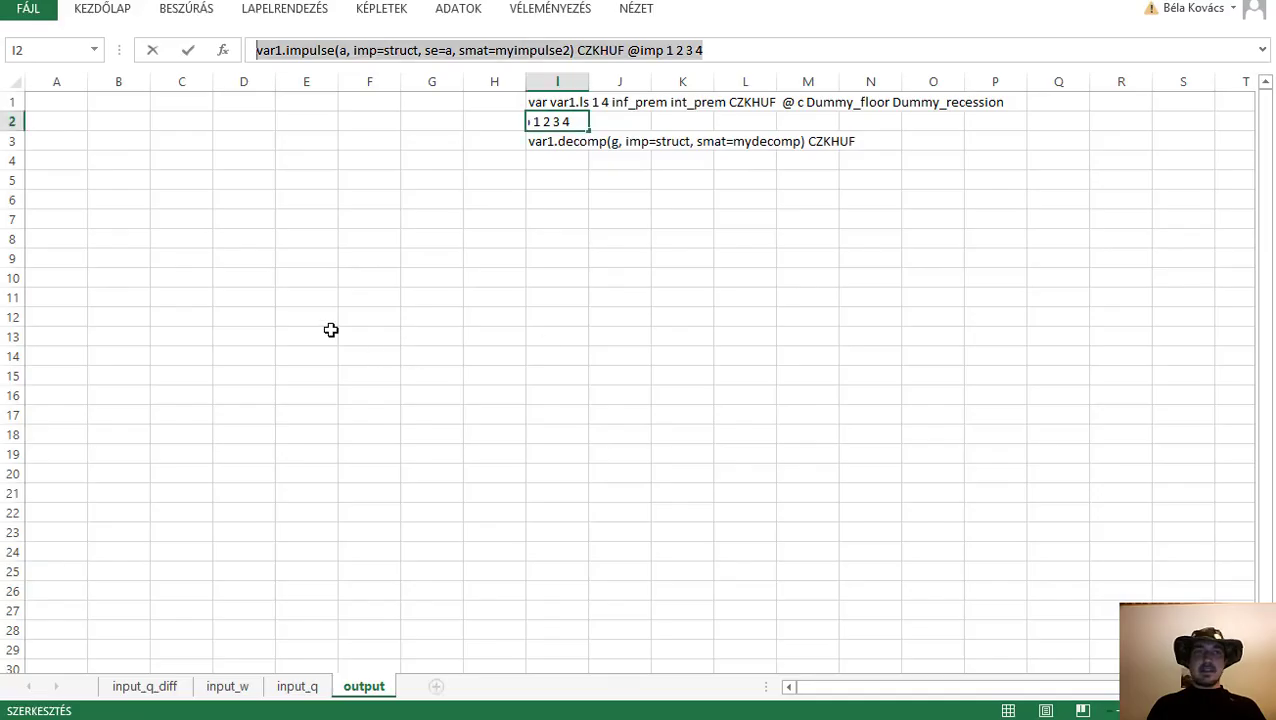
click(162, 177)
key(ctrl+v)
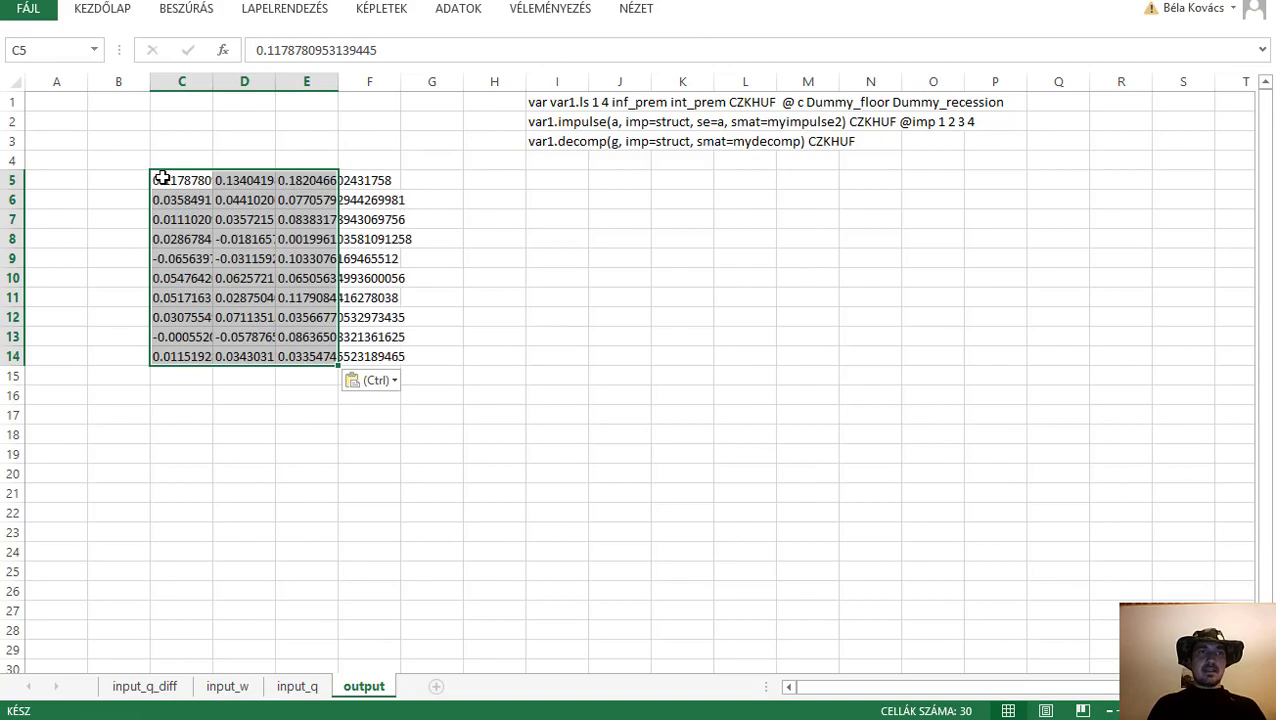
- Copy the MYIMPULSE2_SE values, rows R1 to R10, into the Excel output sheet from H5, and bring EViews' VAR1 response graphs forward
key(alt+Tab)
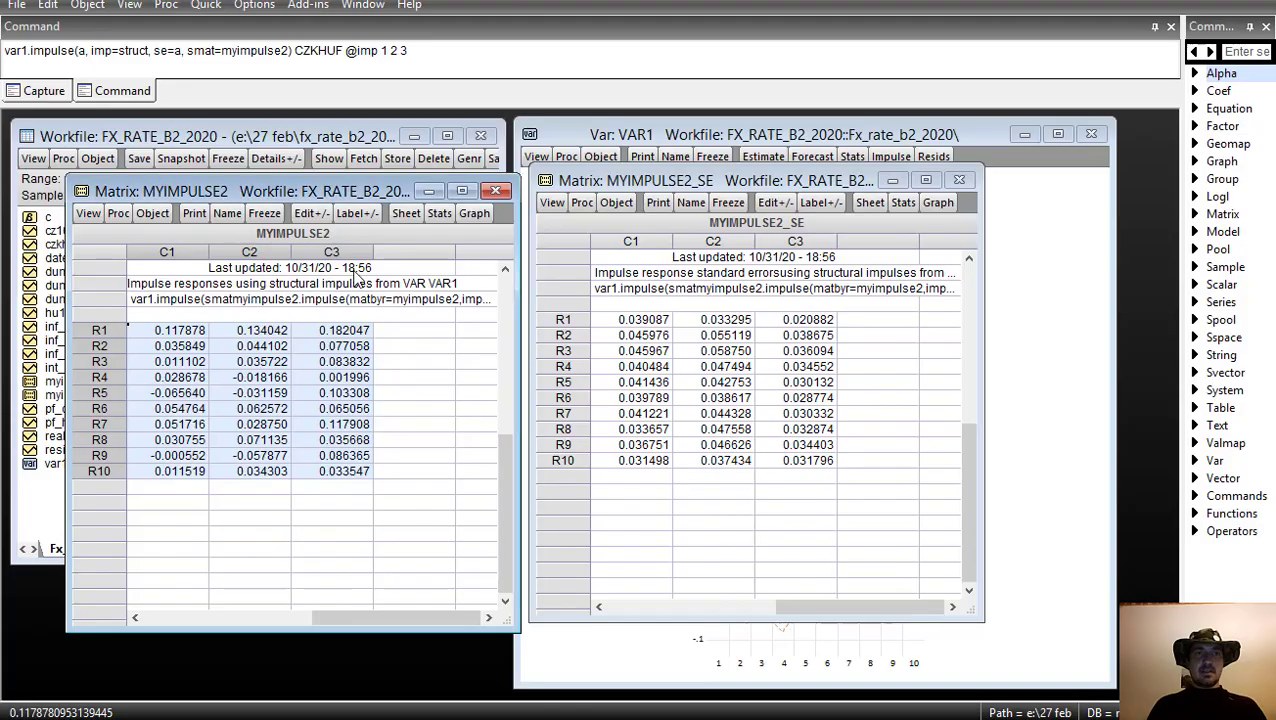
drag(628, 320, 822, 470)
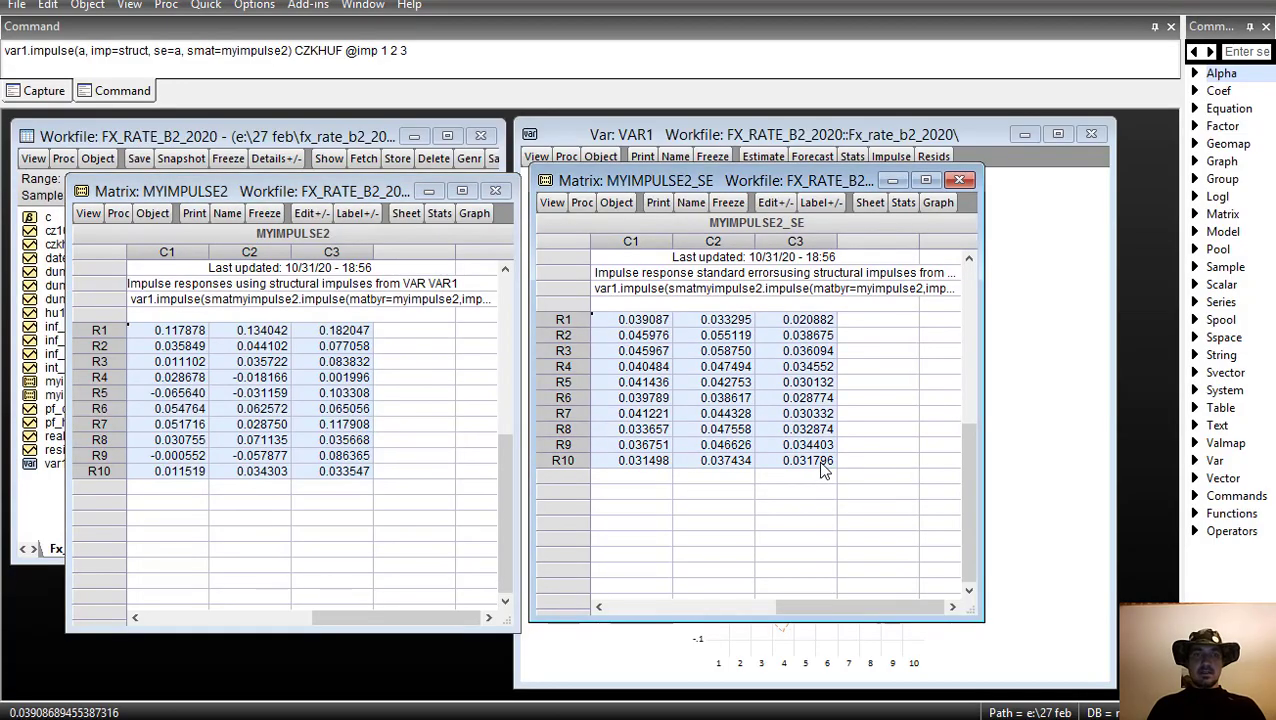
key(alt+Tab)
click(517, 180)
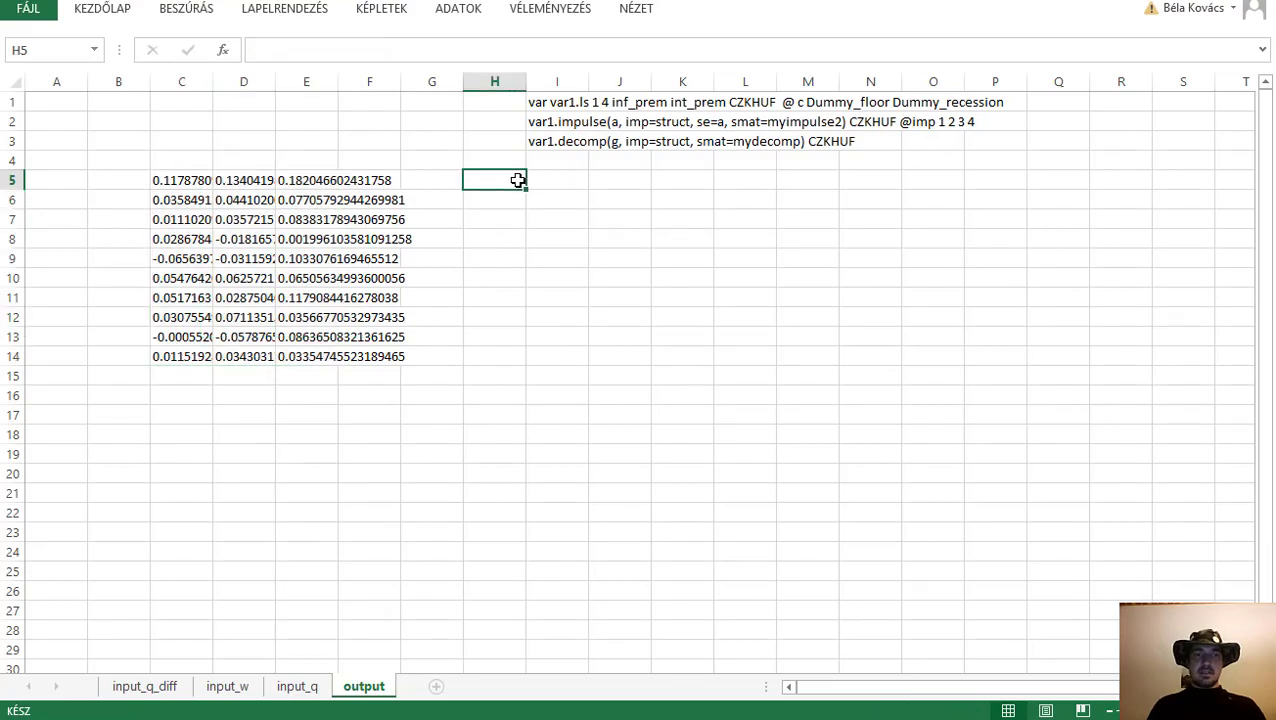
key(ctrl+v)
key(alt+Tab)
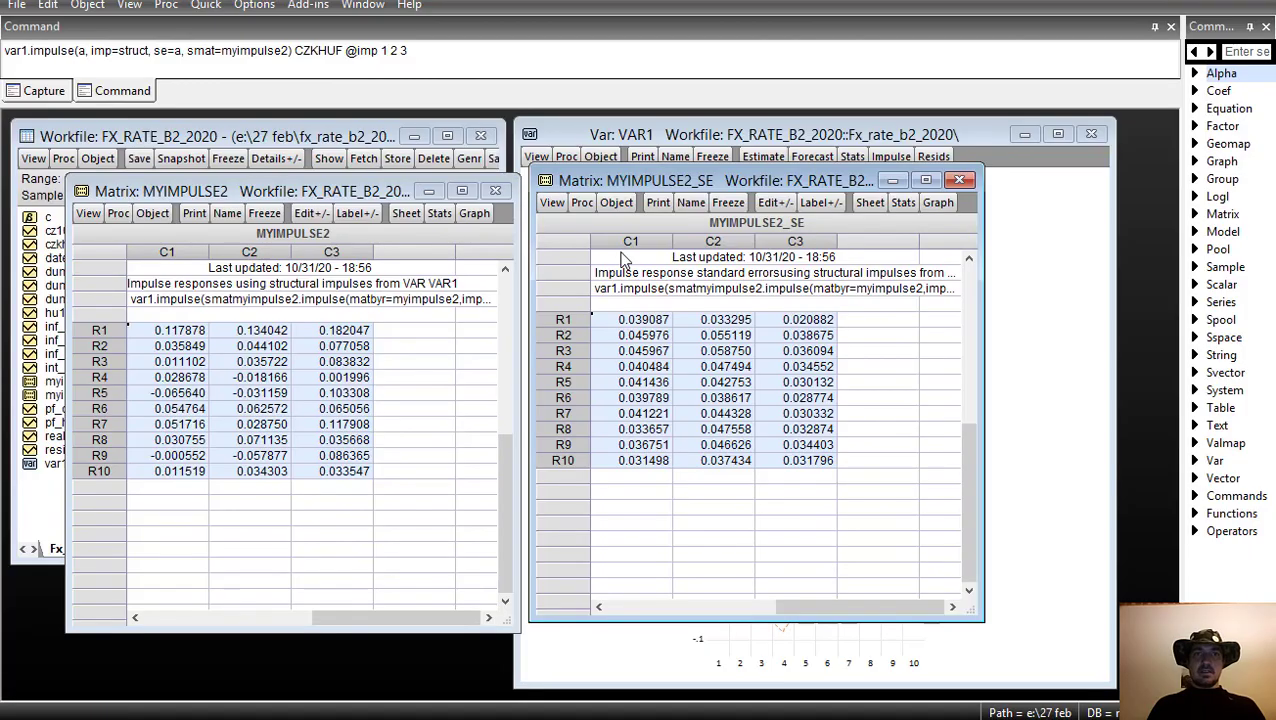
click(649, 139)
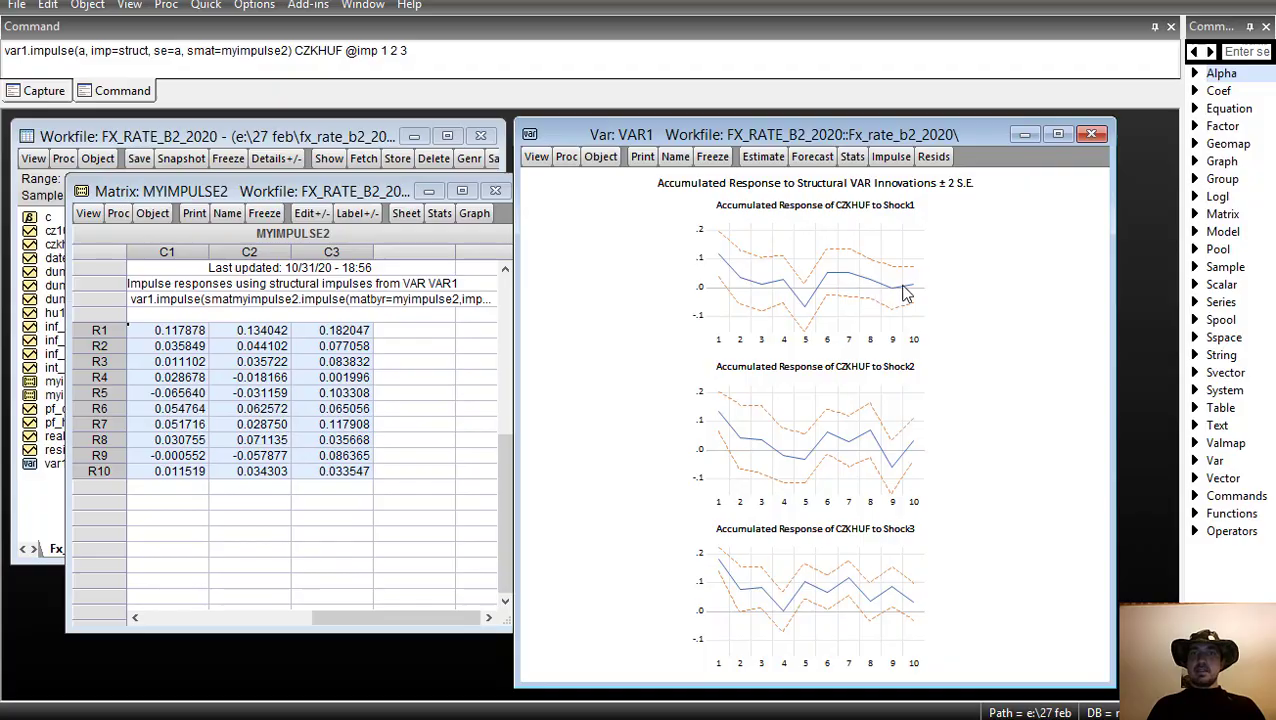
- In the Excel output sheet, label the response block középérték in C3 and the standard error block S.E. in H3
key(alt+Tab)
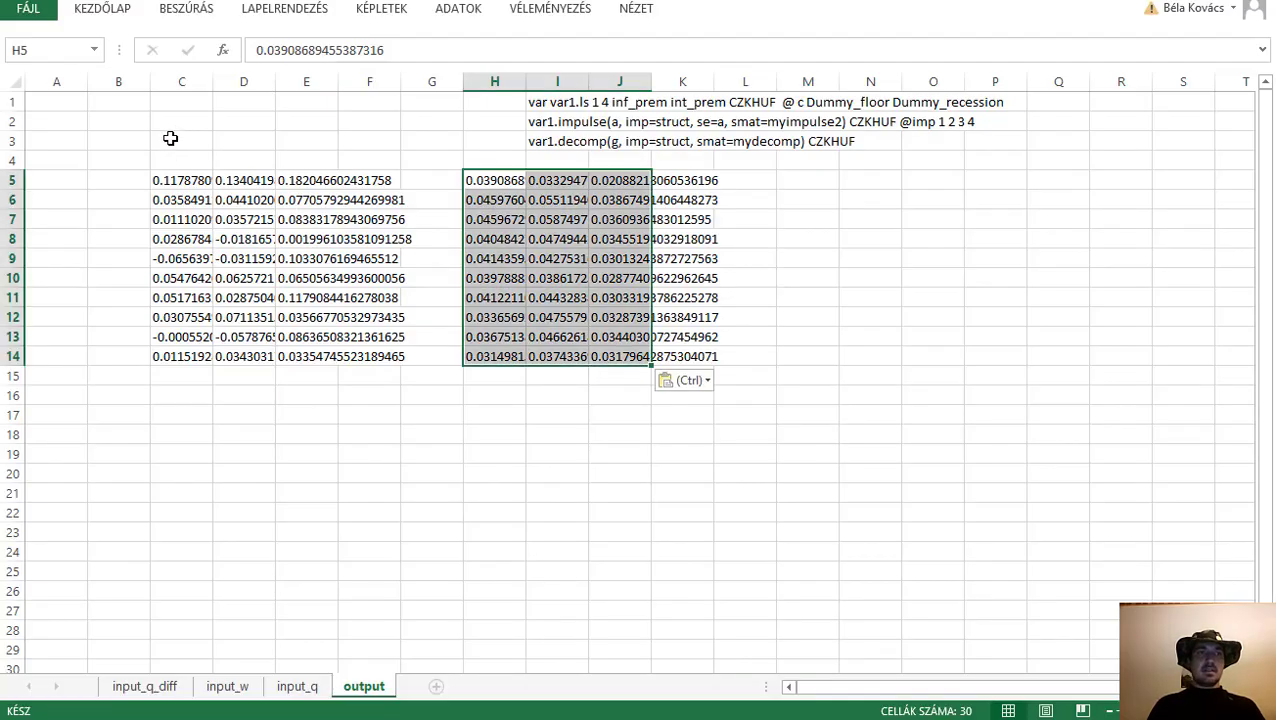
click(174, 141)
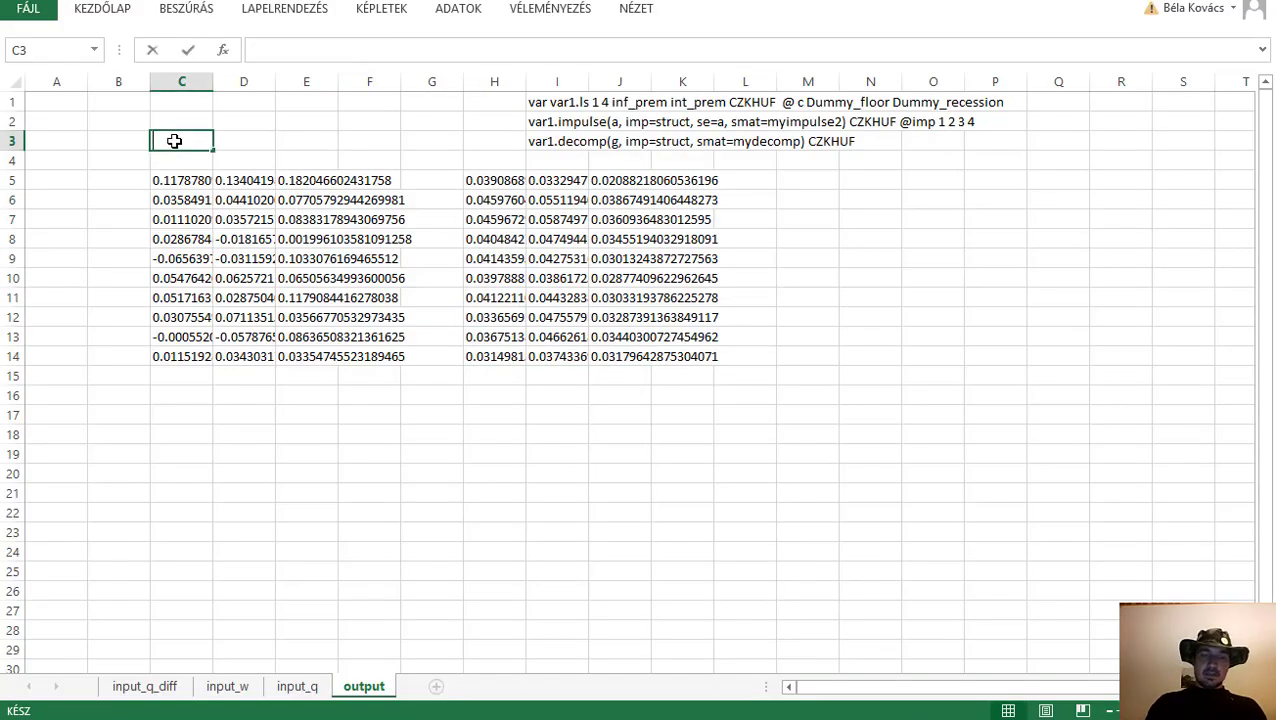
text(középérték)
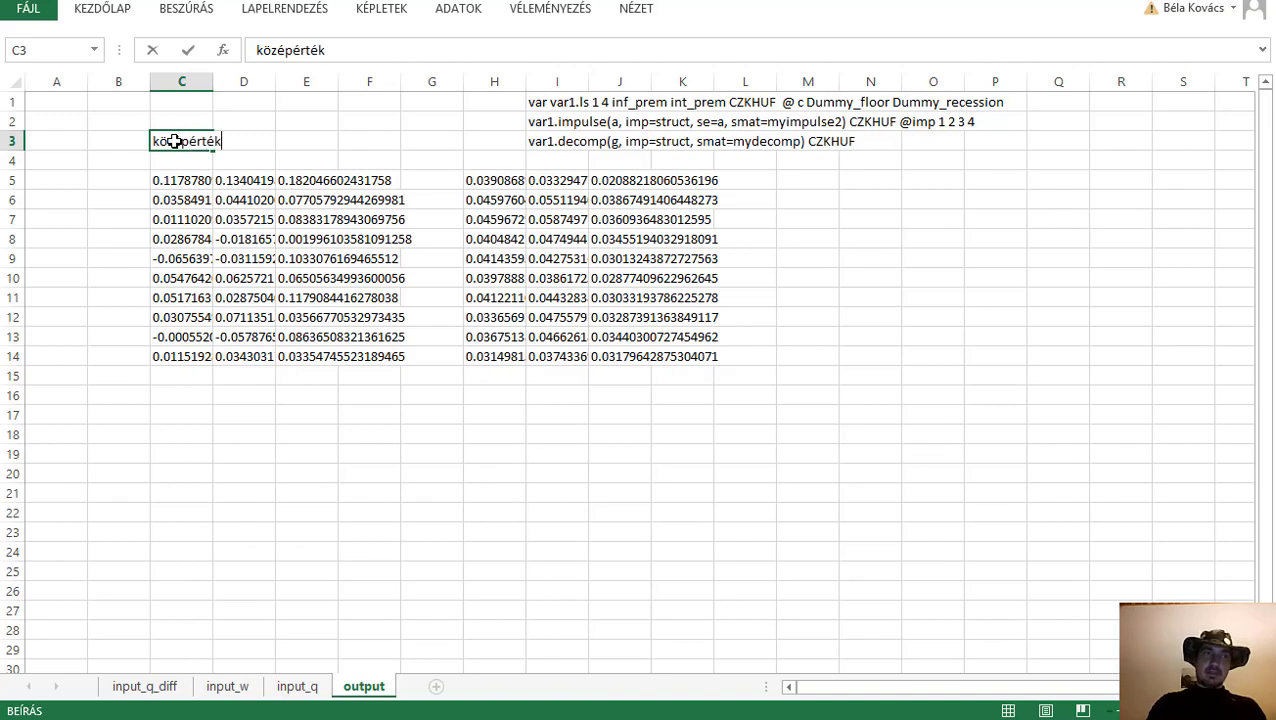
click(484, 132)
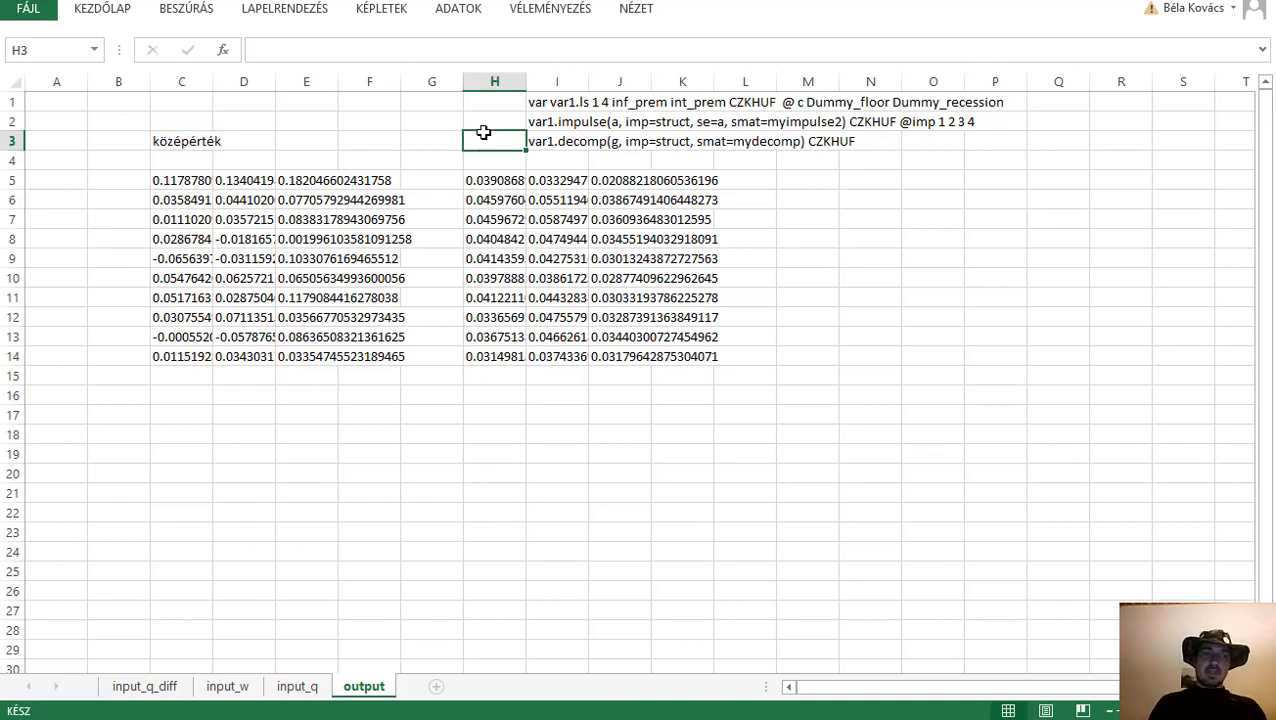
text(S.E.)
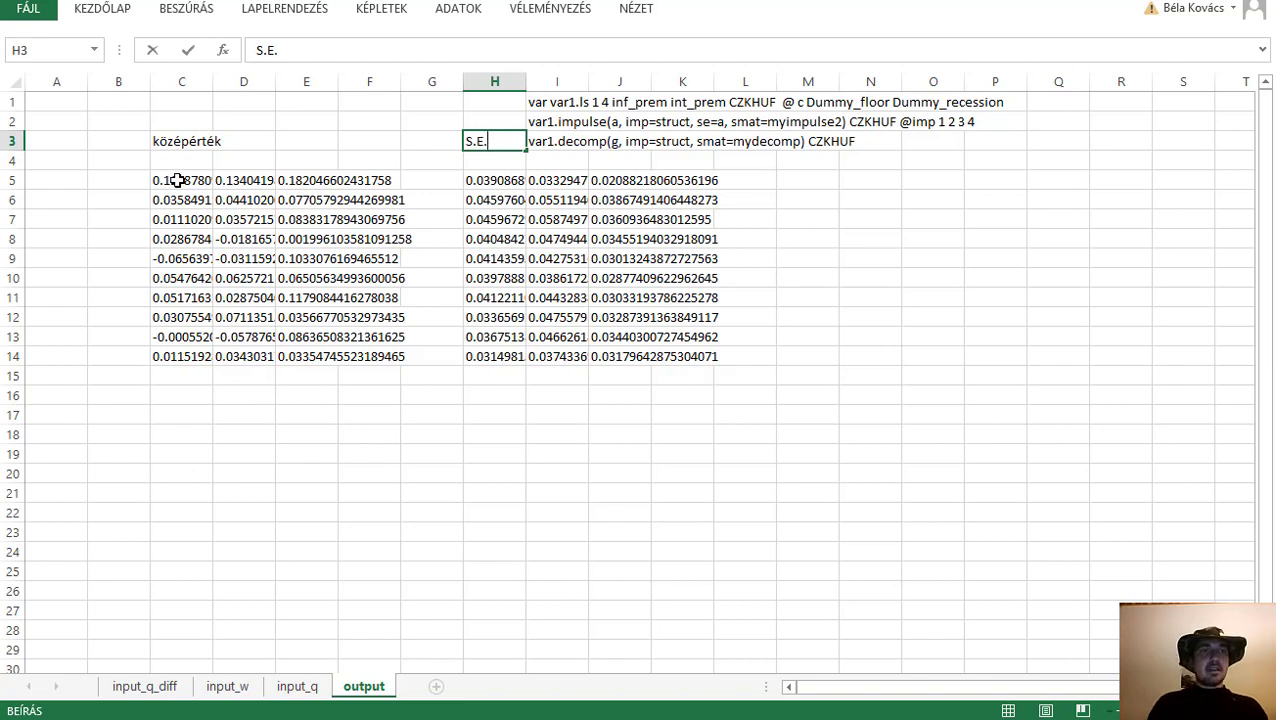
- Replace every decimal point with a decimal comma in the range C5:J14
drag(177, 178, 627, 359)
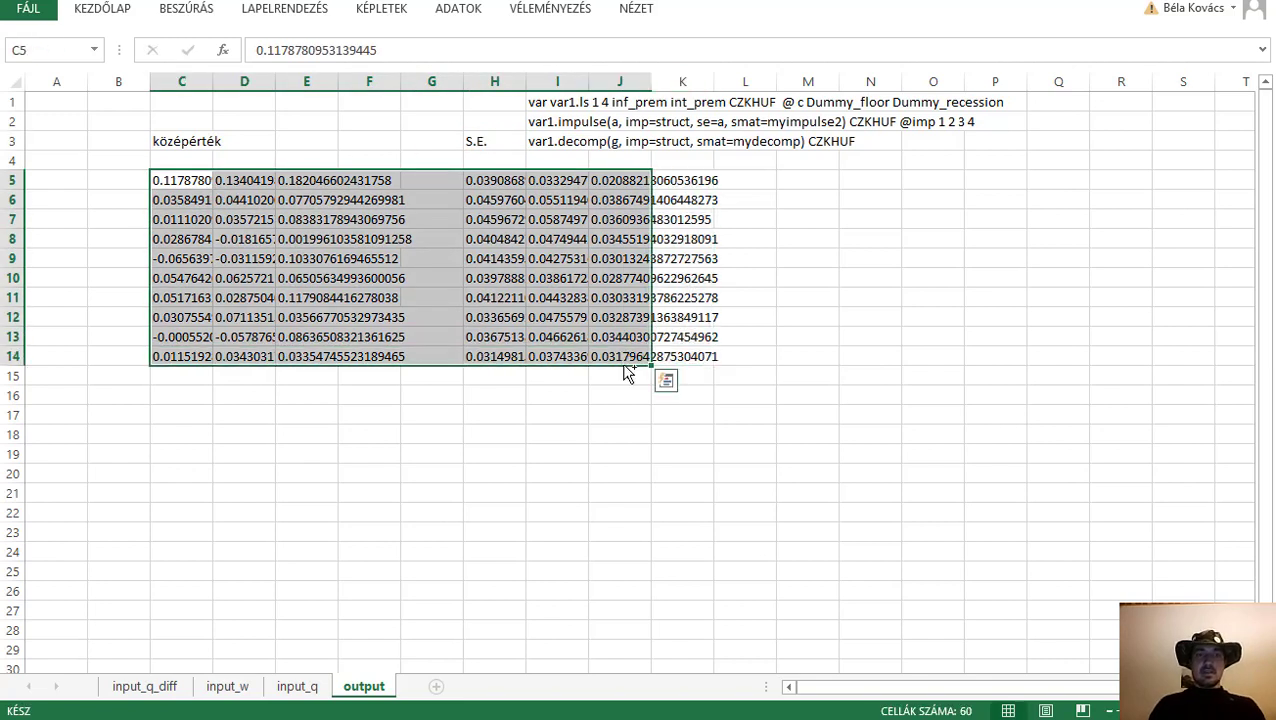
key(ctrl+f)
click(675, 330)
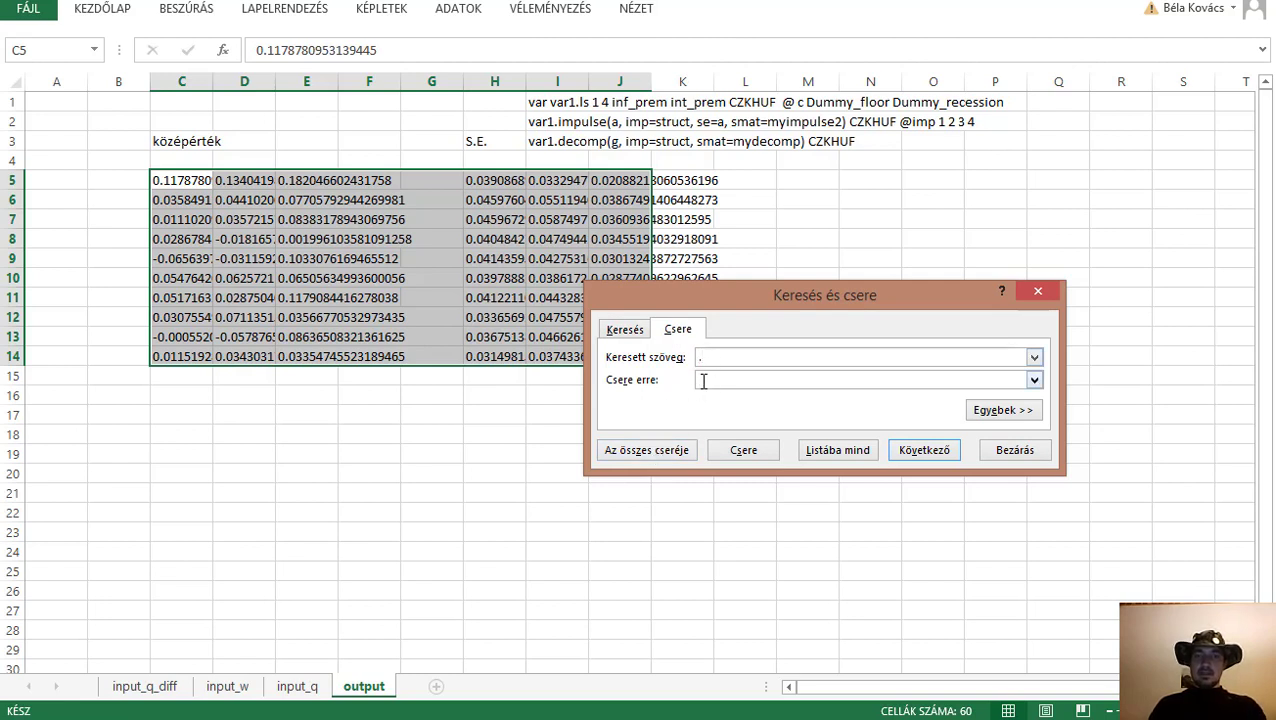
click(648, 452)
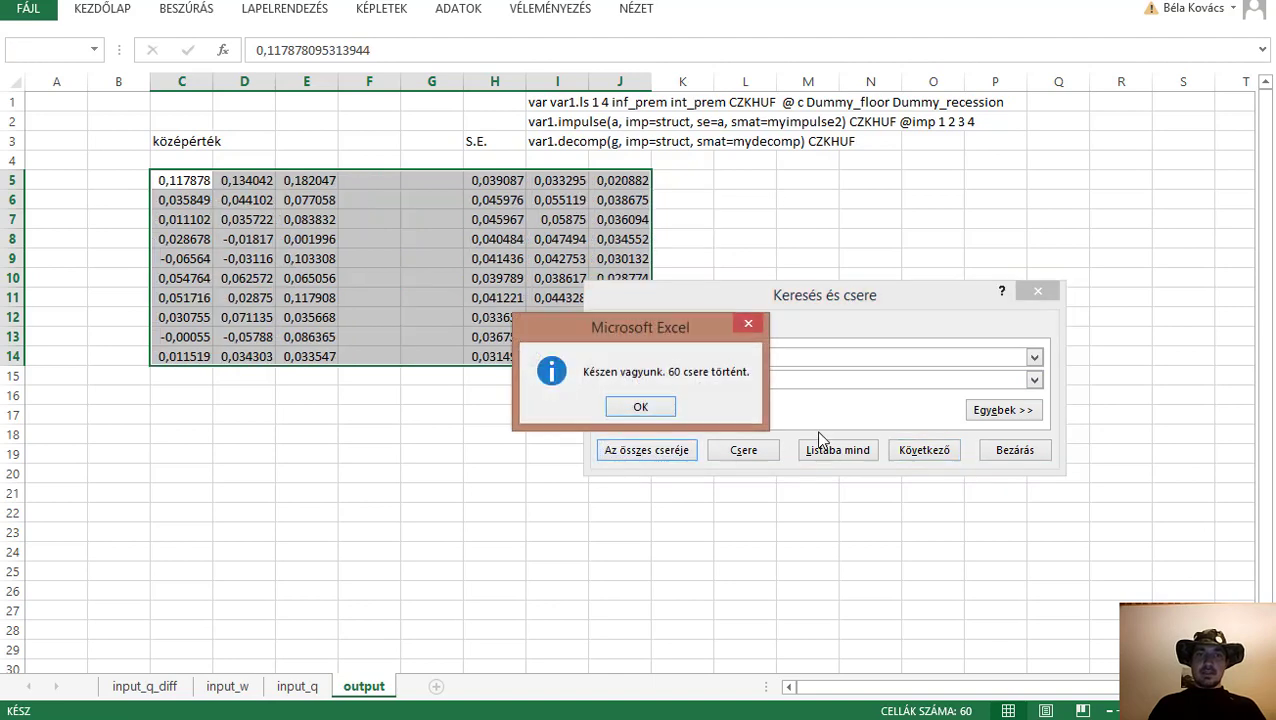
click(640, 407)
click(1012, 456)
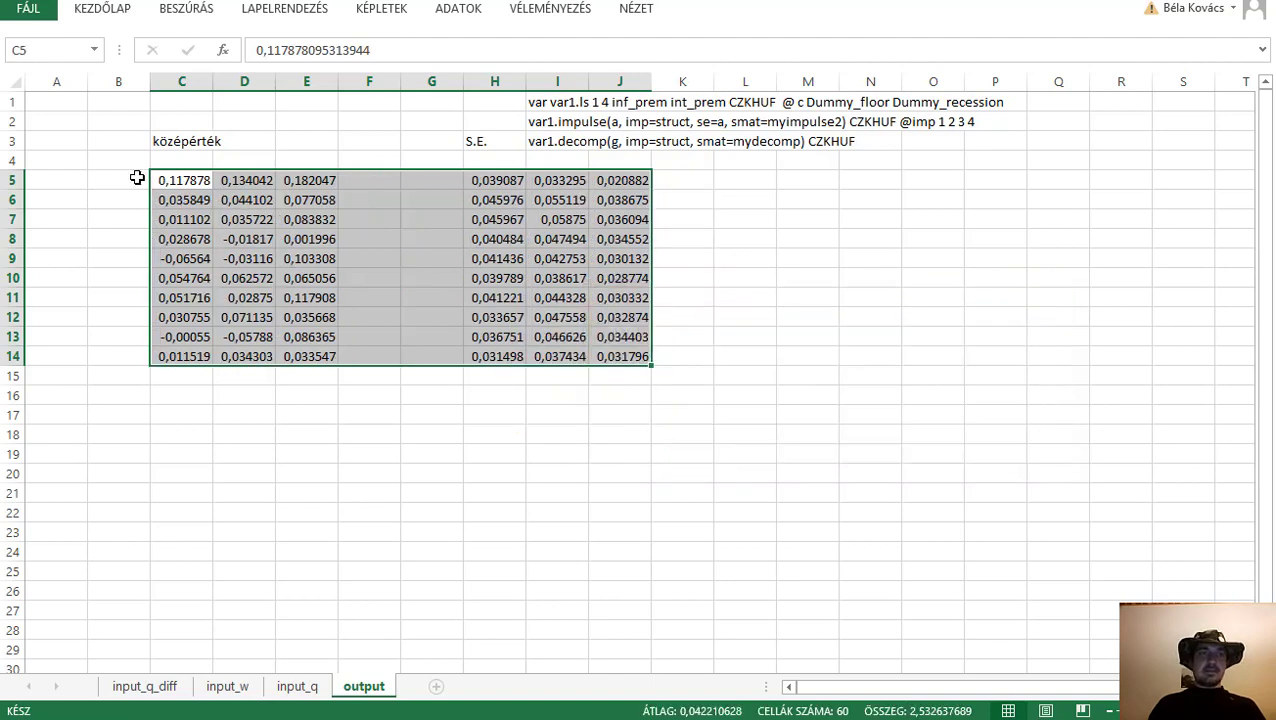
- Enter inf_prem in C4 as the header of the first középérték column, matching the variable order in the var1.ls command
click(137, 177)
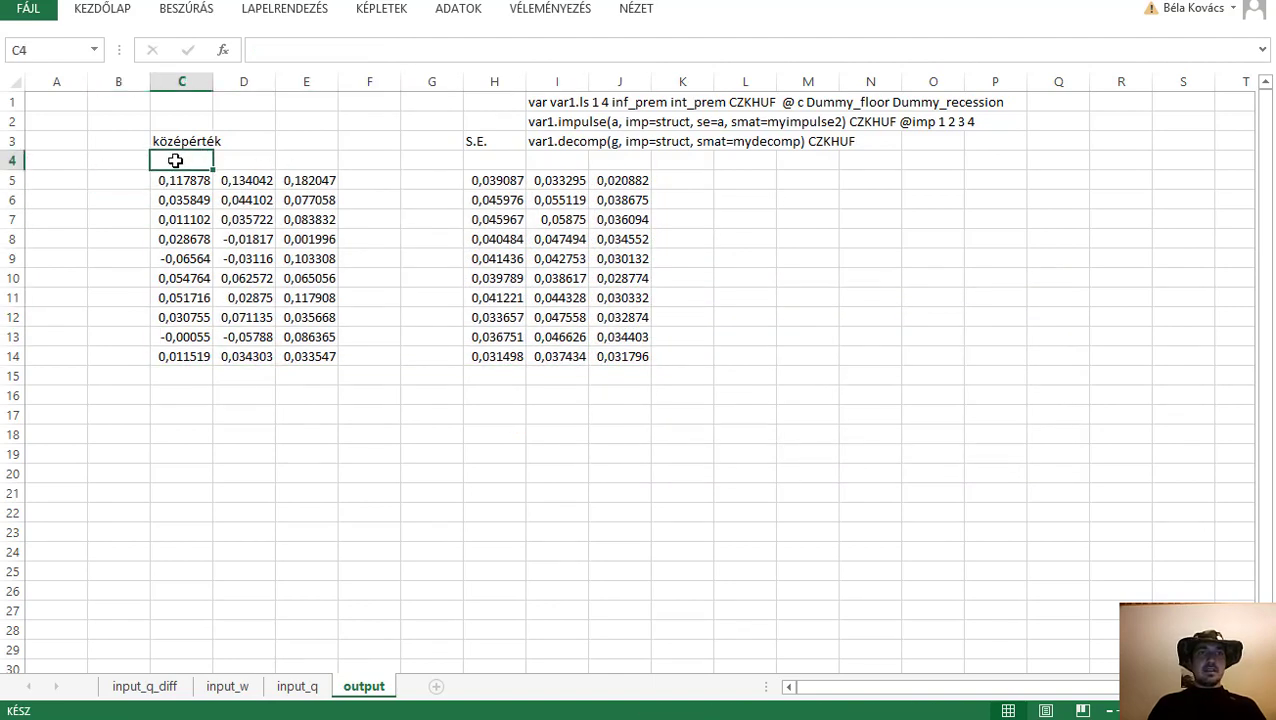
click(561, 101)
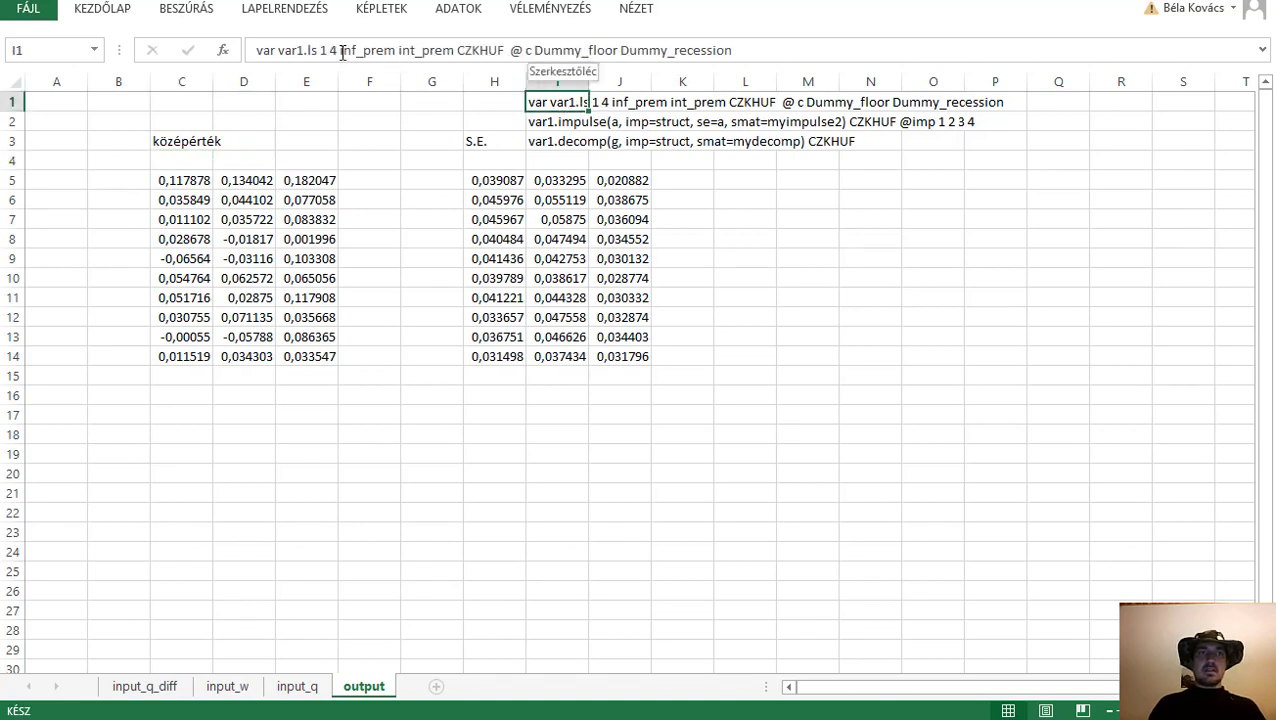
click(179, 158)
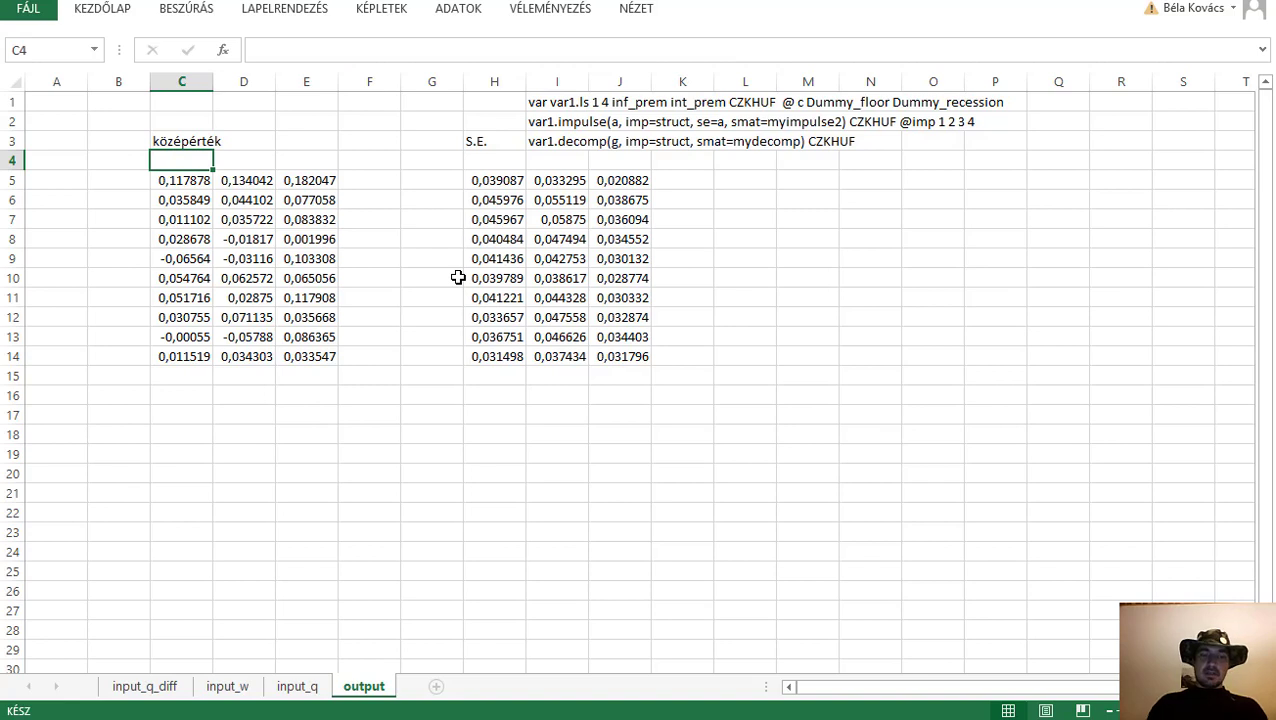
text(int_prem)
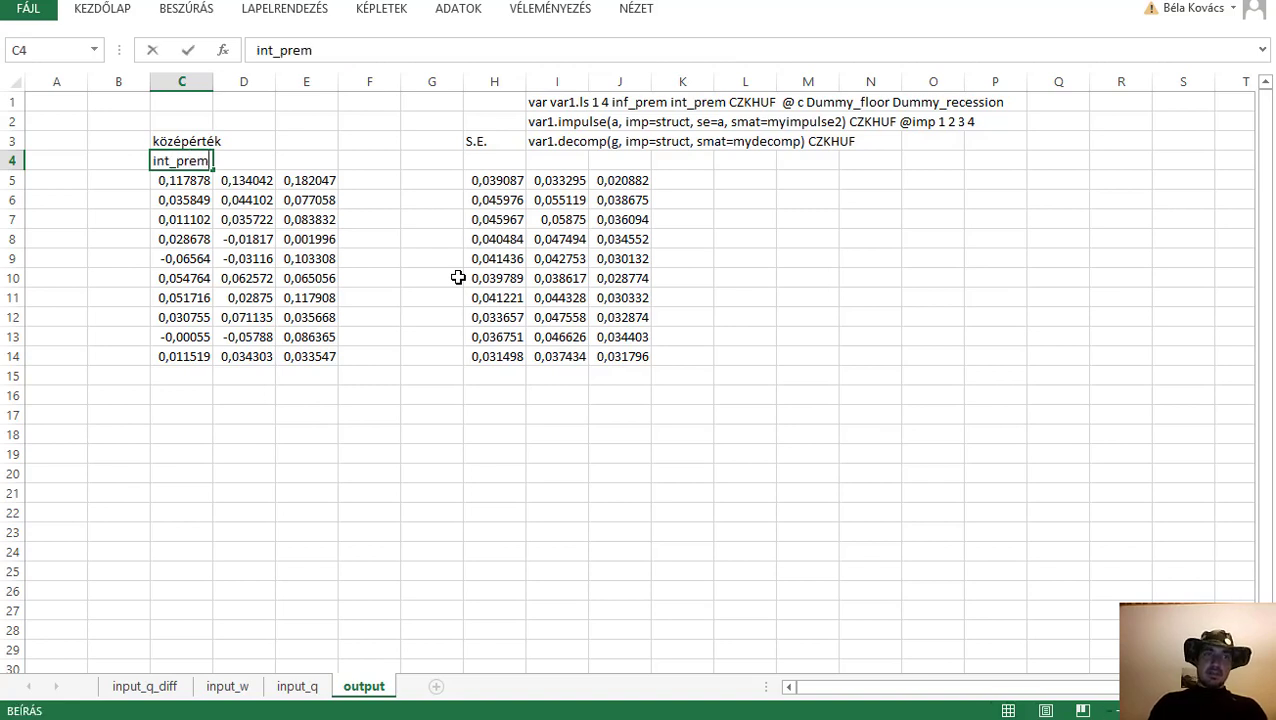
key(Tab)
key(Left)
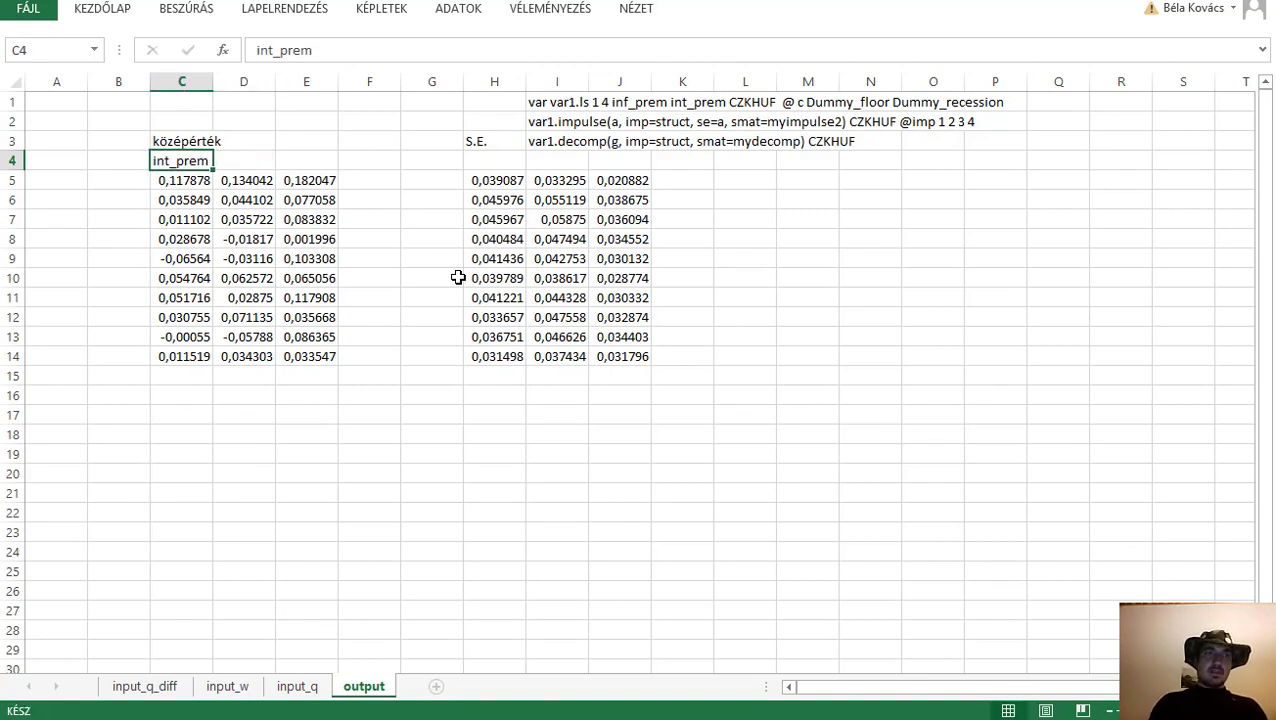
click(277, 52)
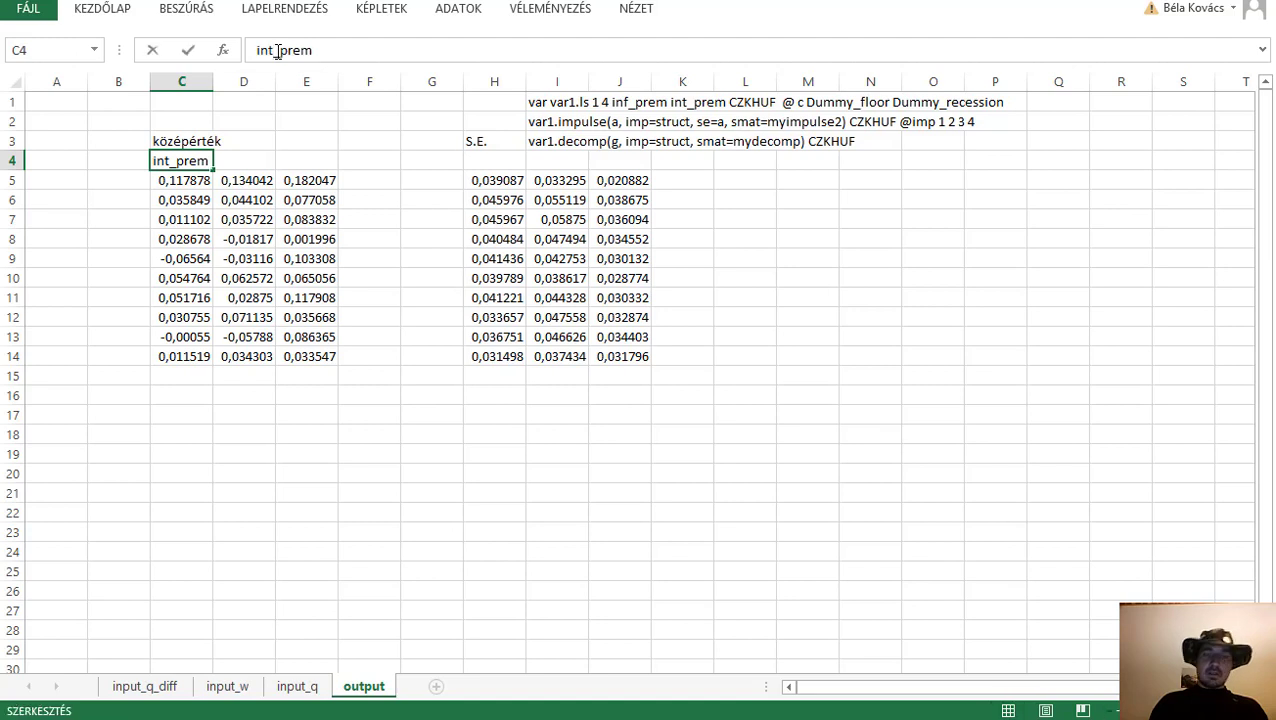
key(BackSpace)
text(f)
- Enter the headers int_prem in D4 and czkhuf in E4
click(236, 163)
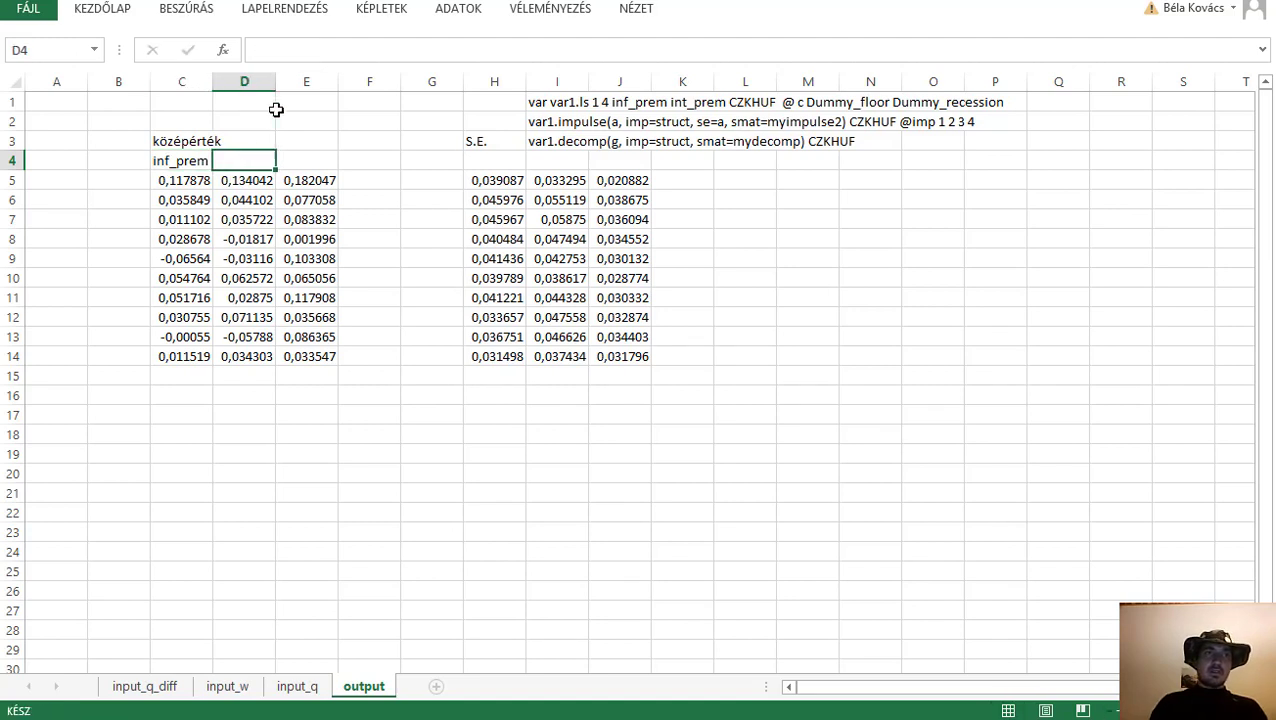
click(293, 55)
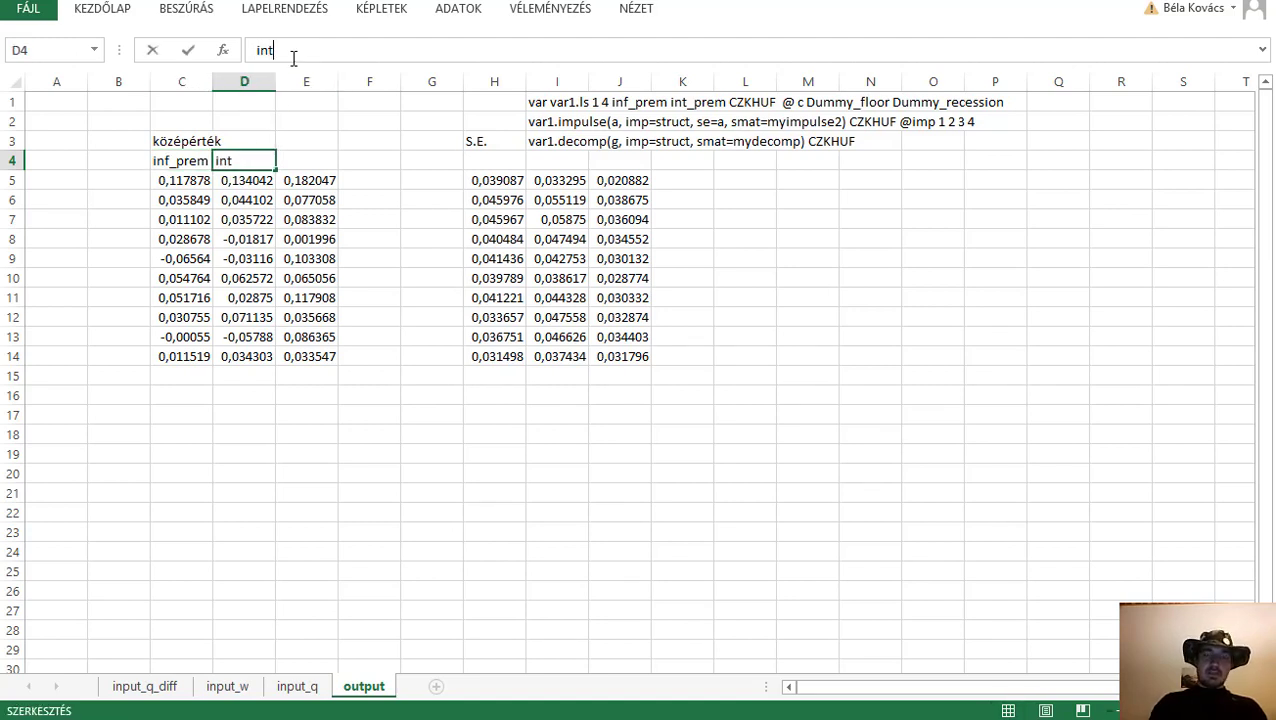
text(int_prem)
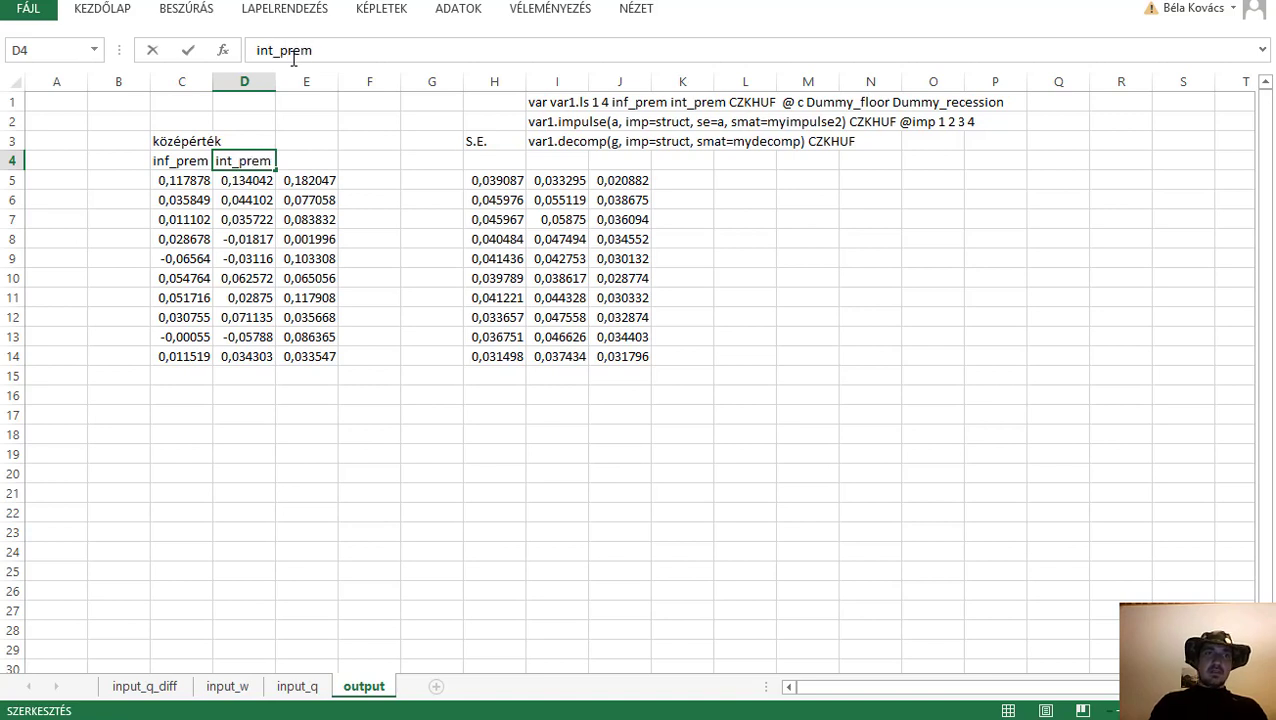
key(Return)
key(Right)
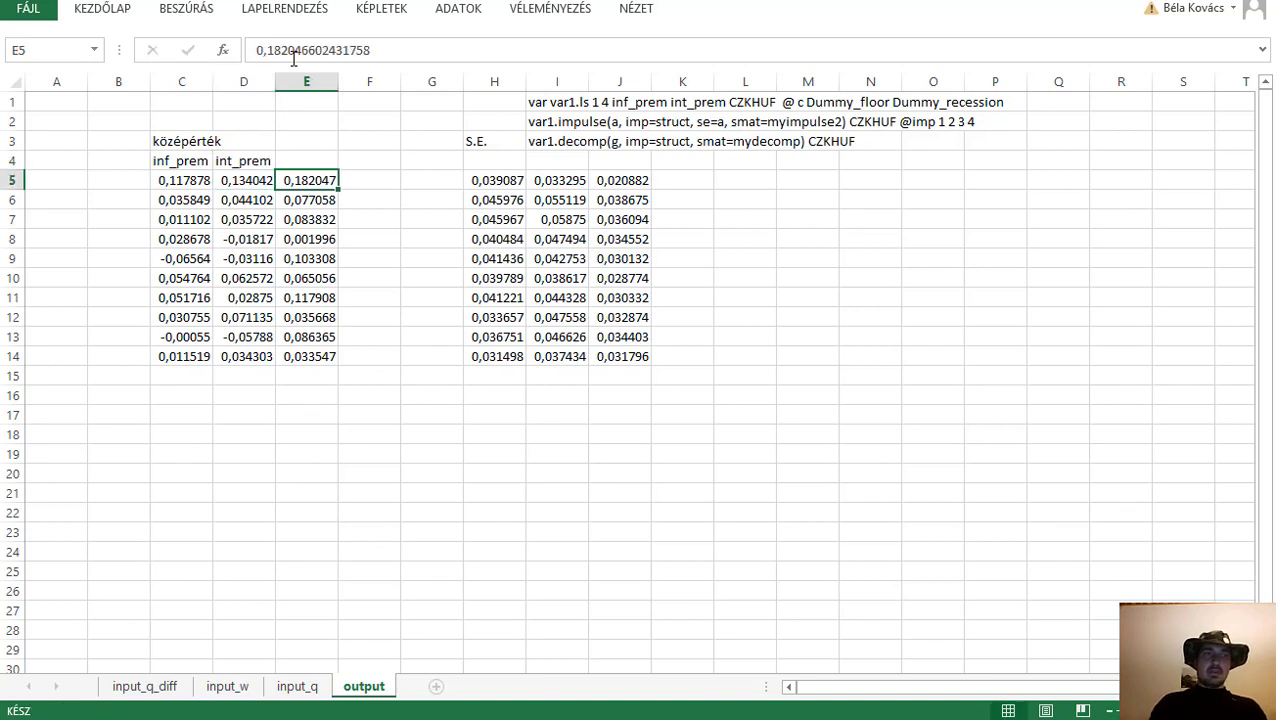
key(Up)
text(czk)
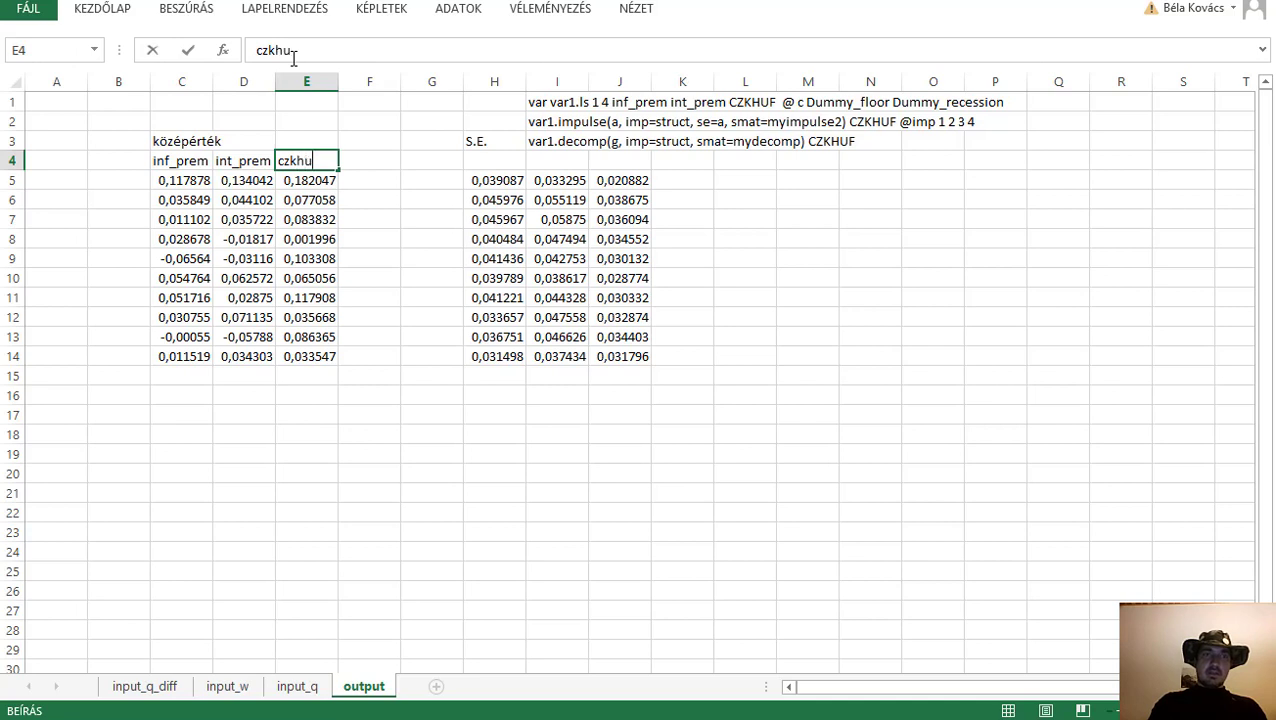
text(huf)
key(Return)
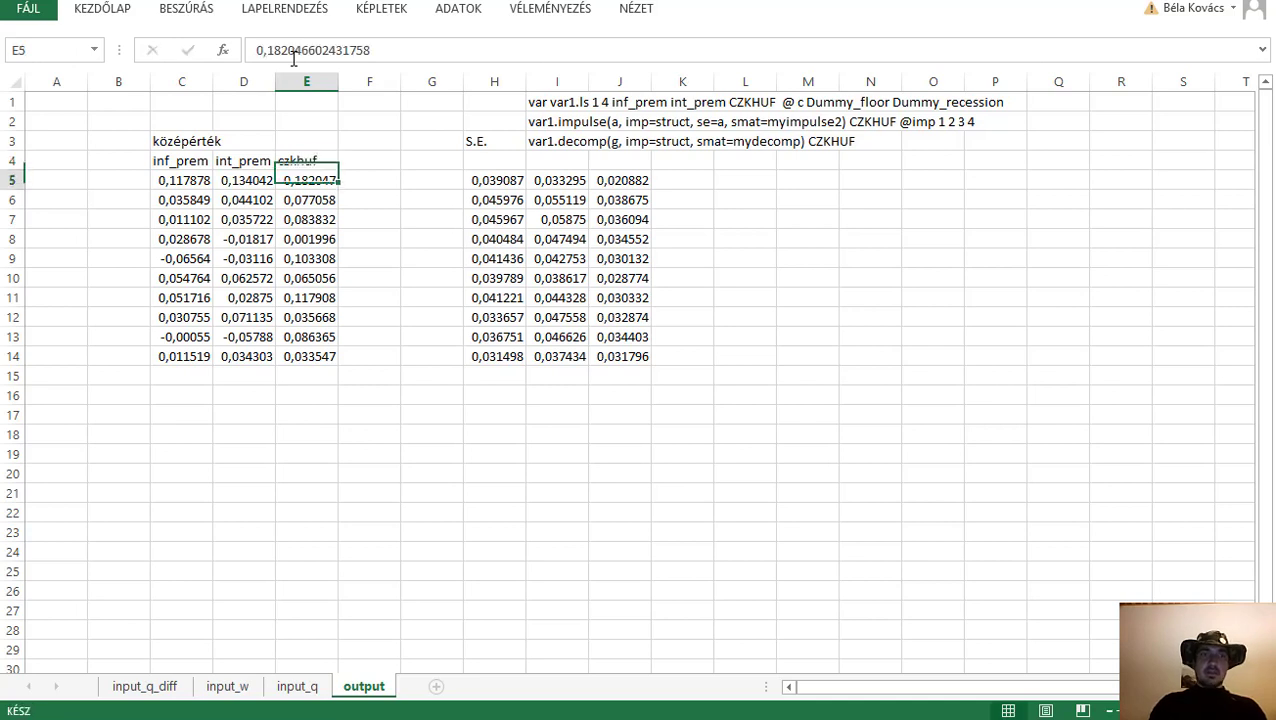
- Copy the headers in C4:E4 above the S.E. block, starting at H4
click(168, 161)
shift+click(321, 160)
key(ctrl+c)
click(490, 162)
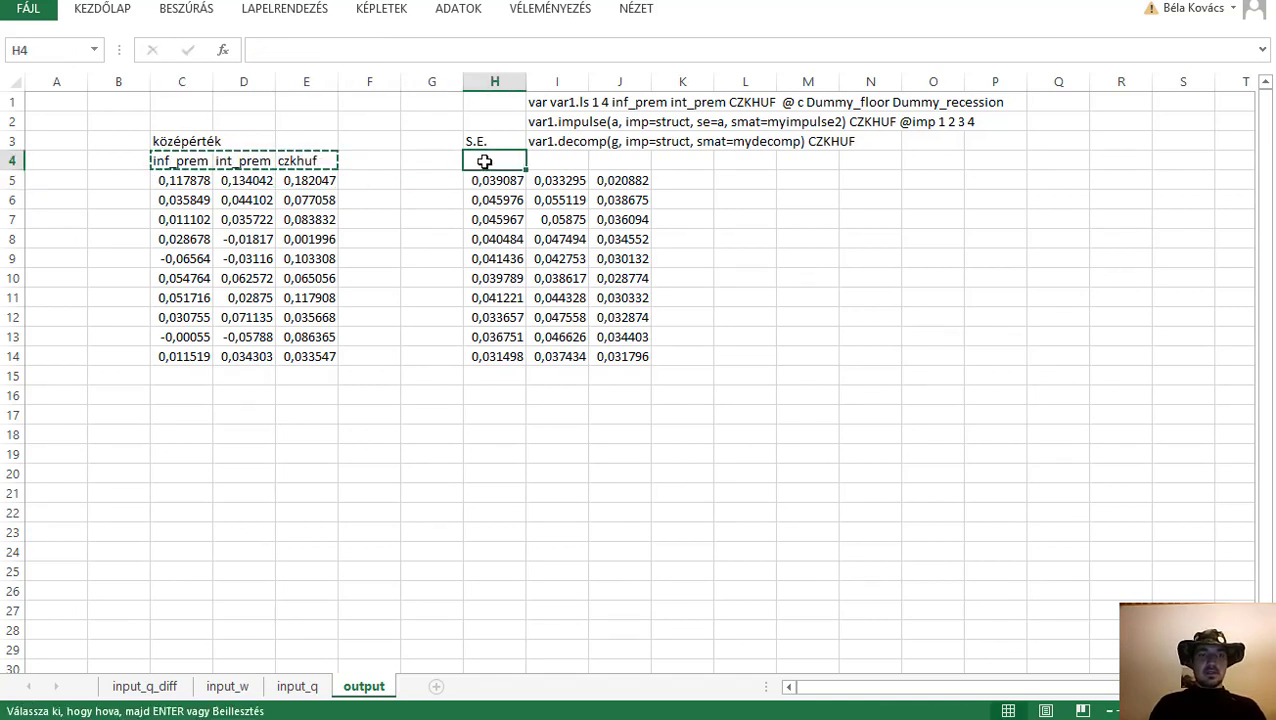
key(ctrl+v)
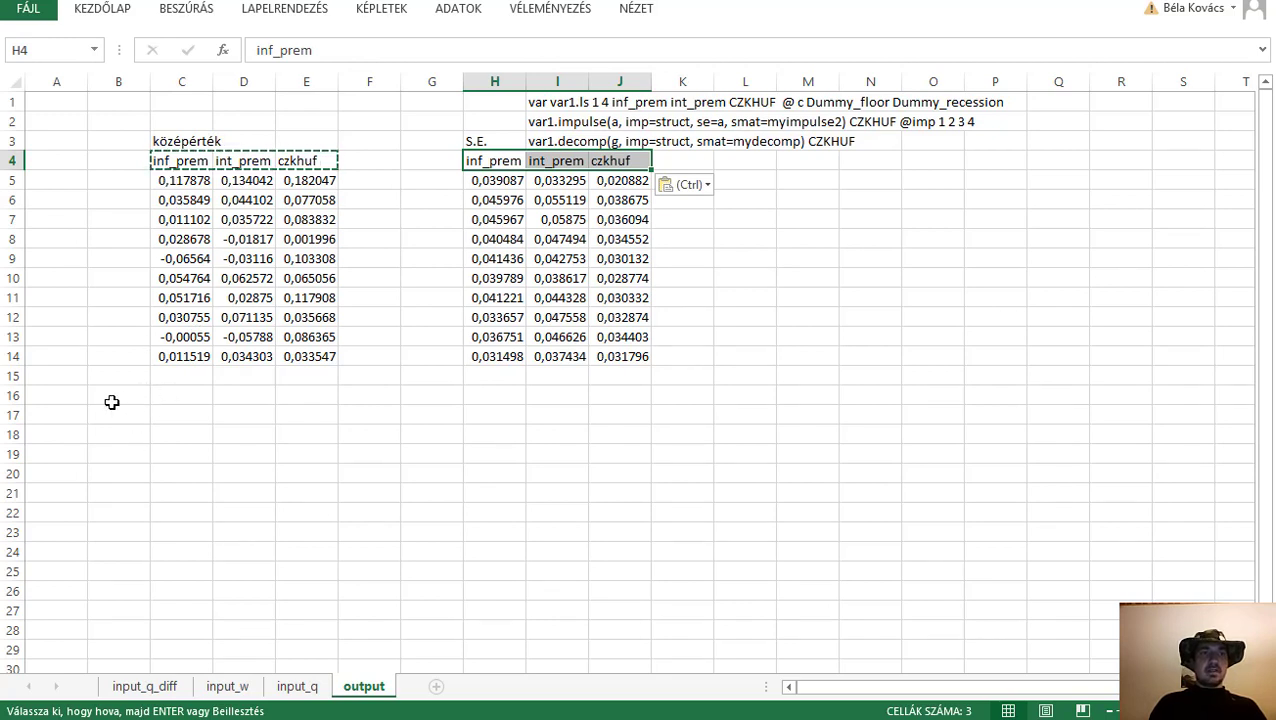
- Enter the label "68% konf intervallum +/-1 S.E." in A16
click(162, 396)
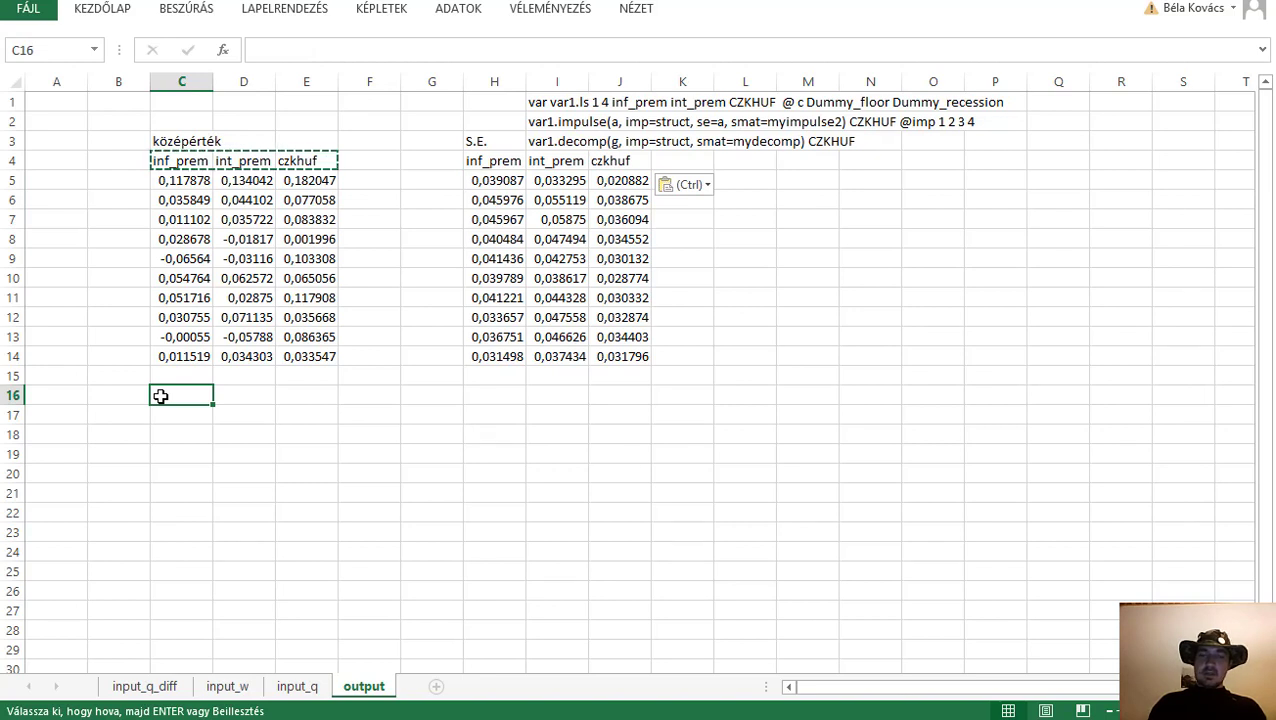
key(Left)
key(Left)
text(6)
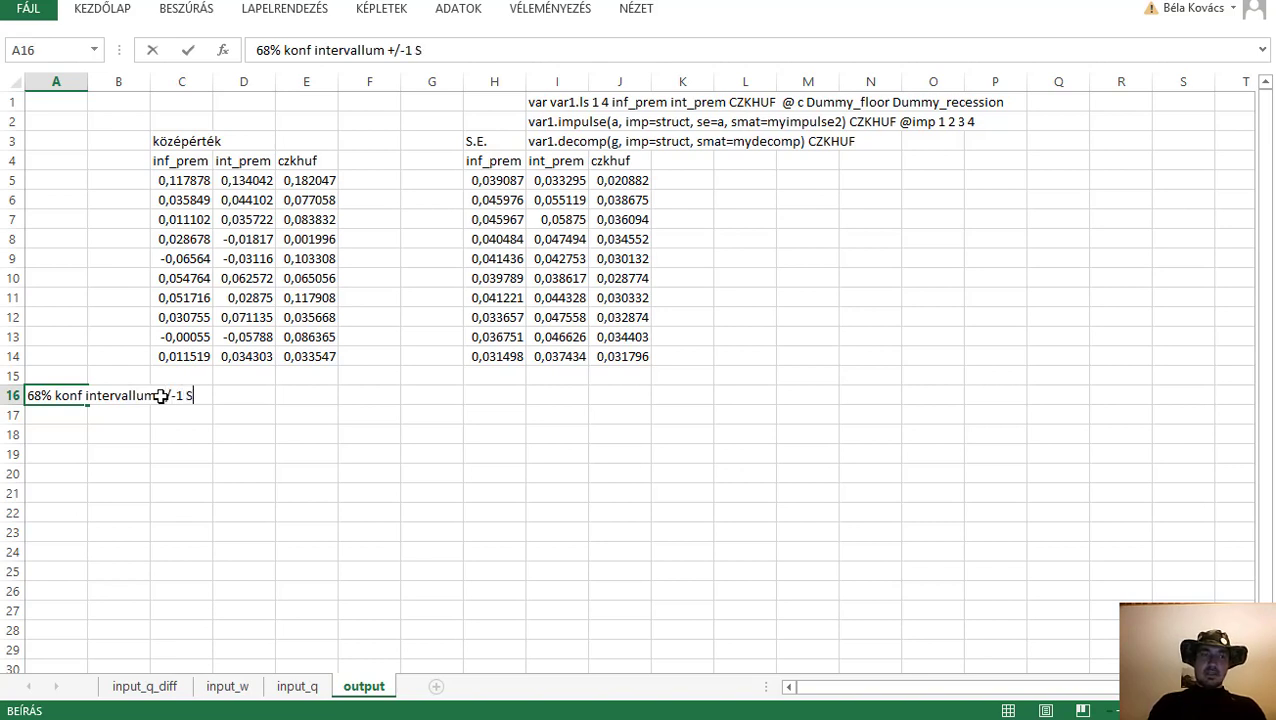
key(Down)
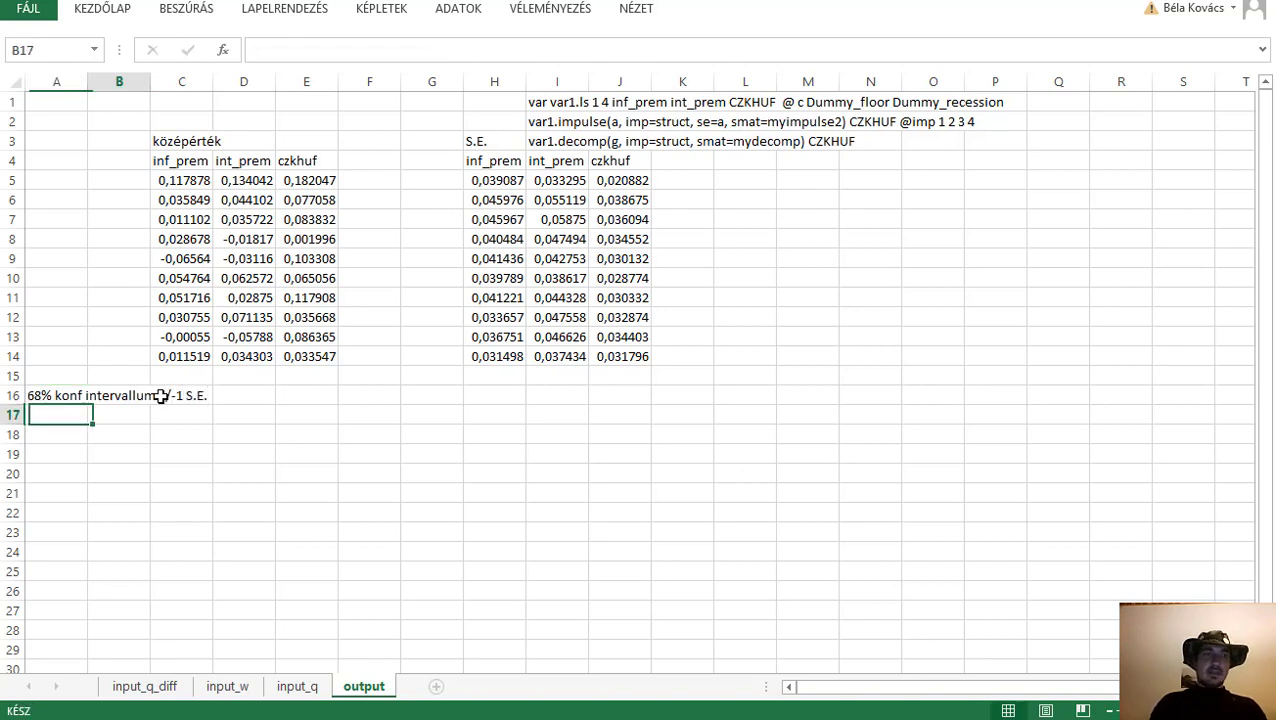
- Calculate the first inf_prem lower confidence bound in C17 with the formula =C5-H5
click(160, 396)
key(Down)
text(=)
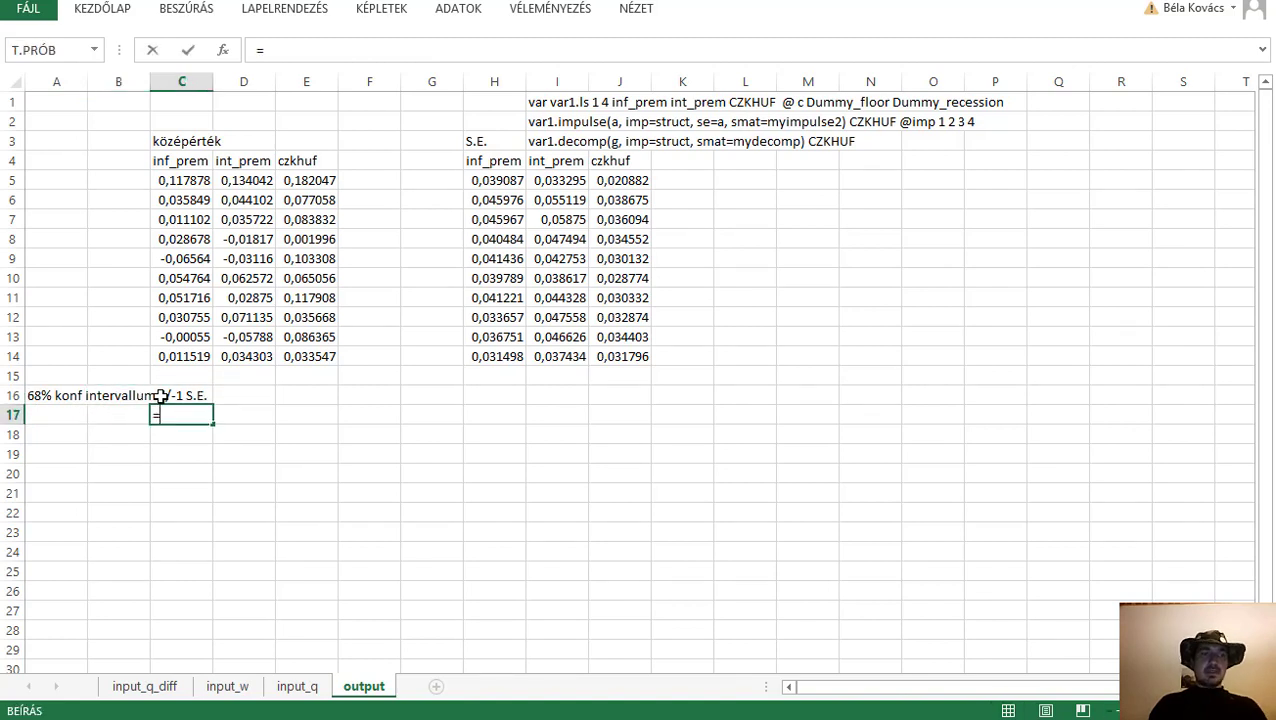
click(170, 181)
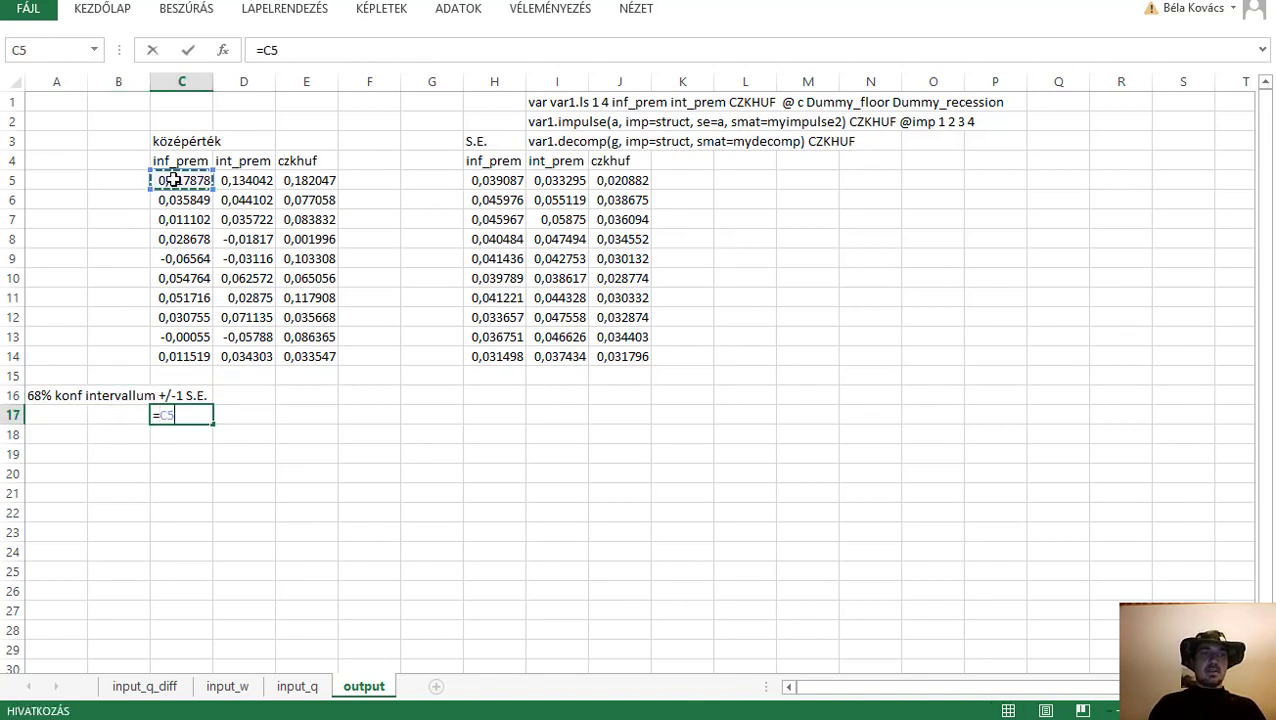
text(-)
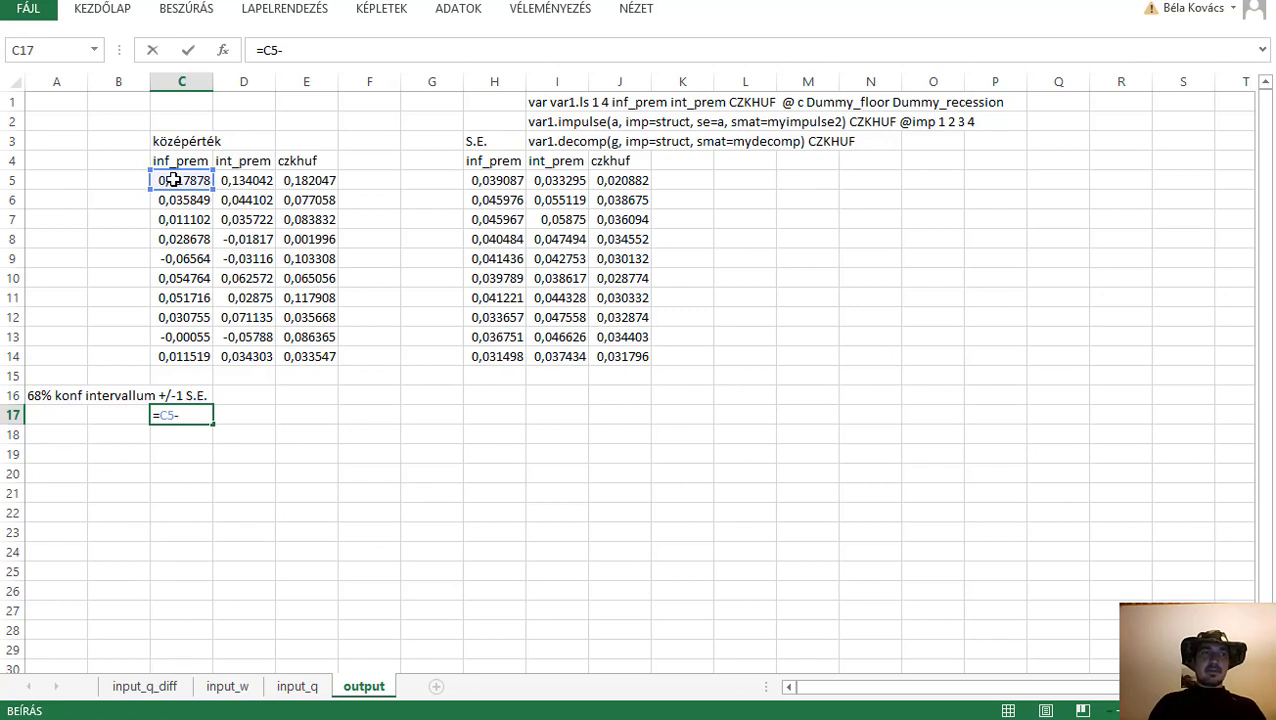
click(505, 180)
key(Return)
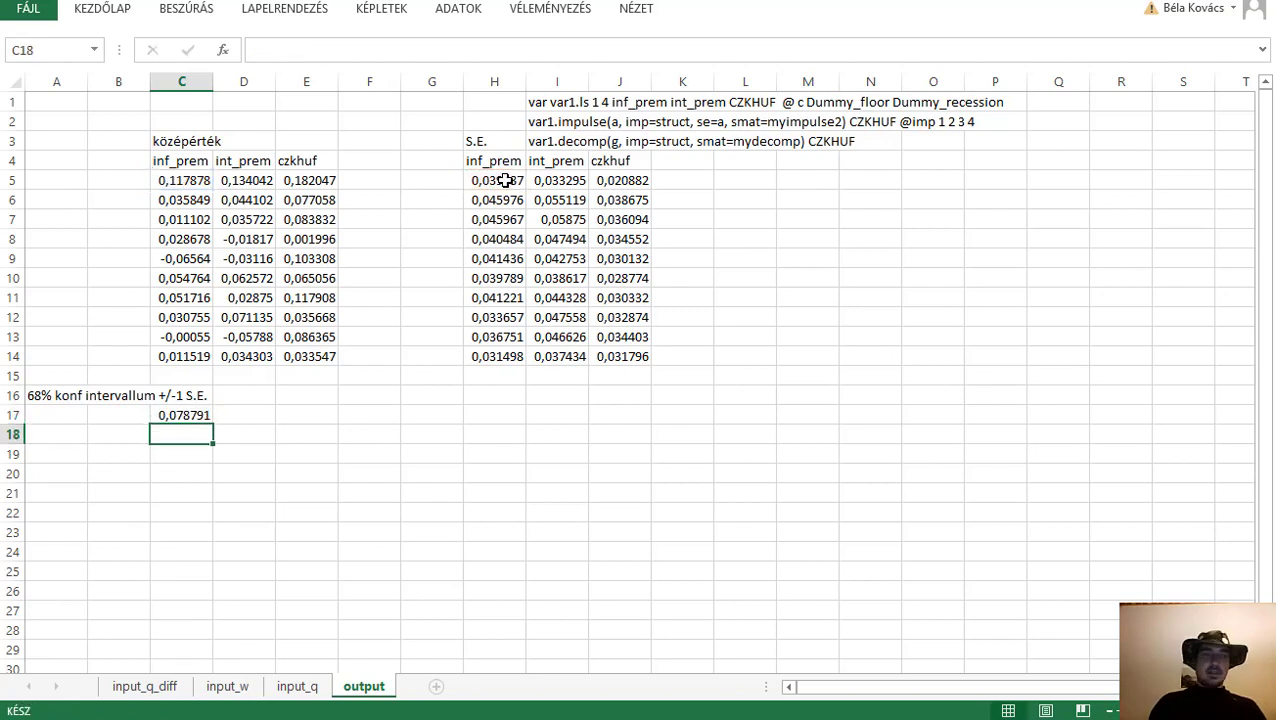
- Number the periods from 1 to 10 in B5:B14 beside the középérték block
click(193, 415)
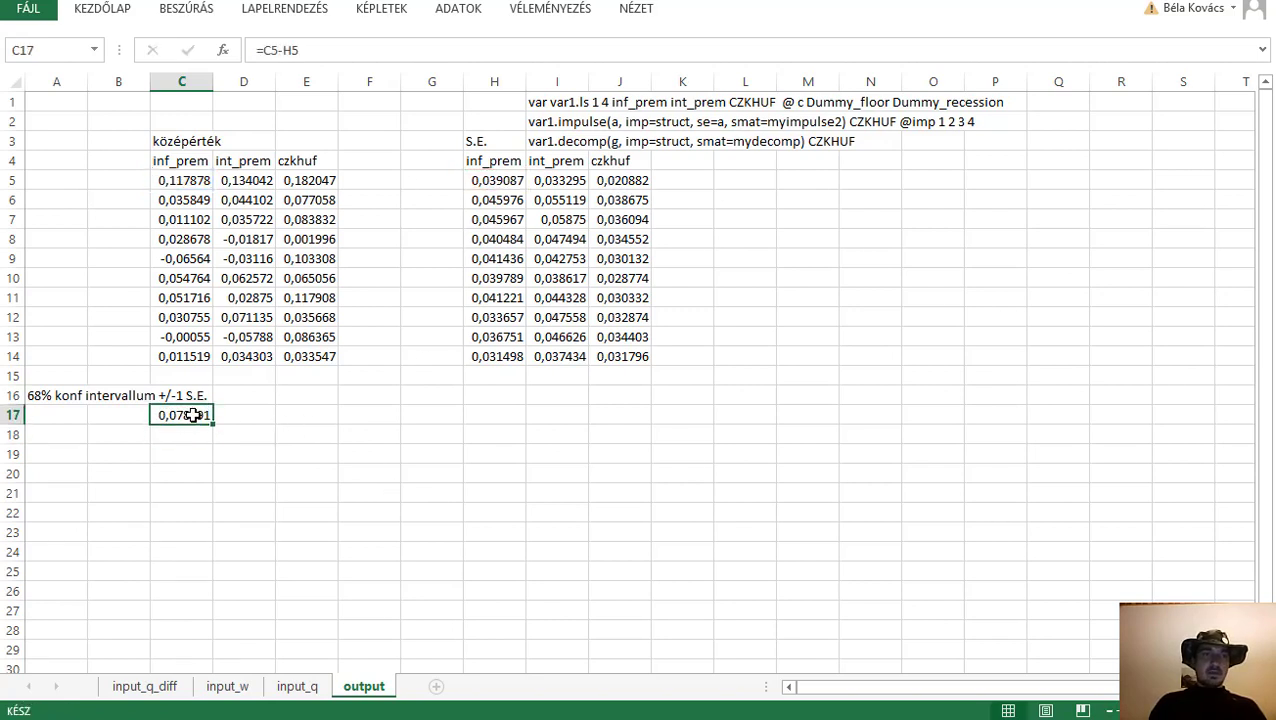
click(117, 183)
text(1)
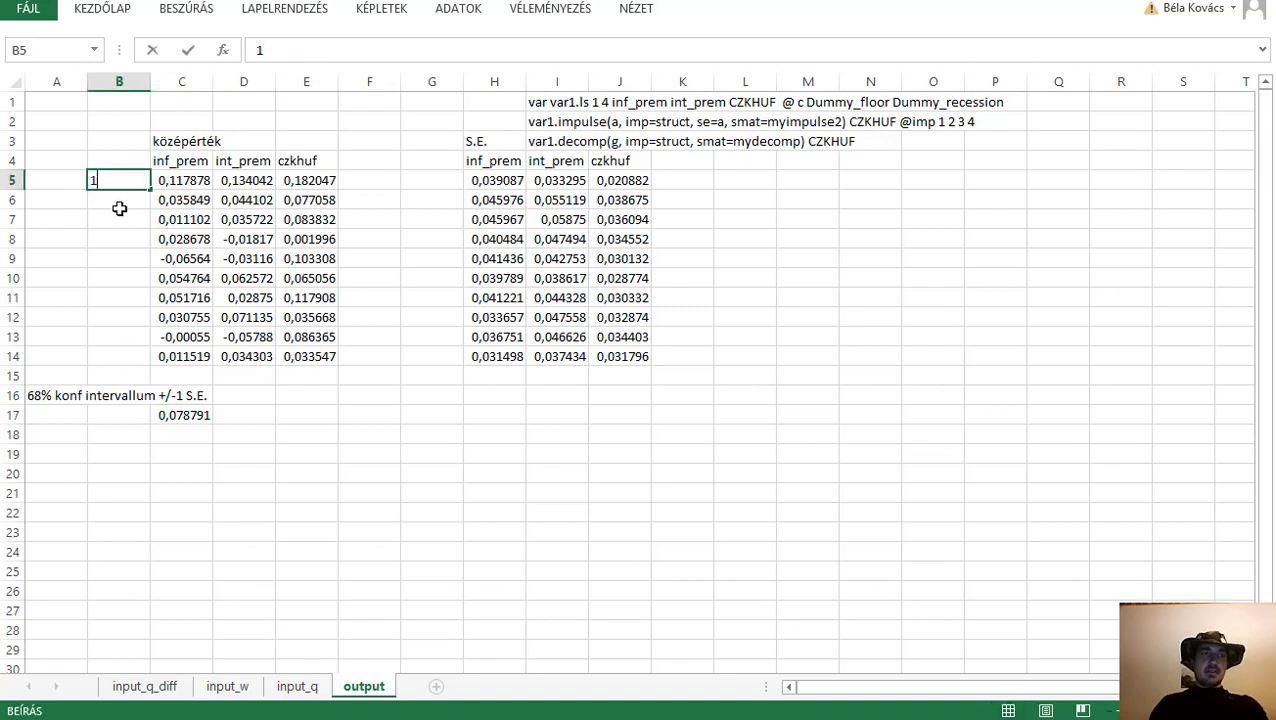
key(Return)
text(2)
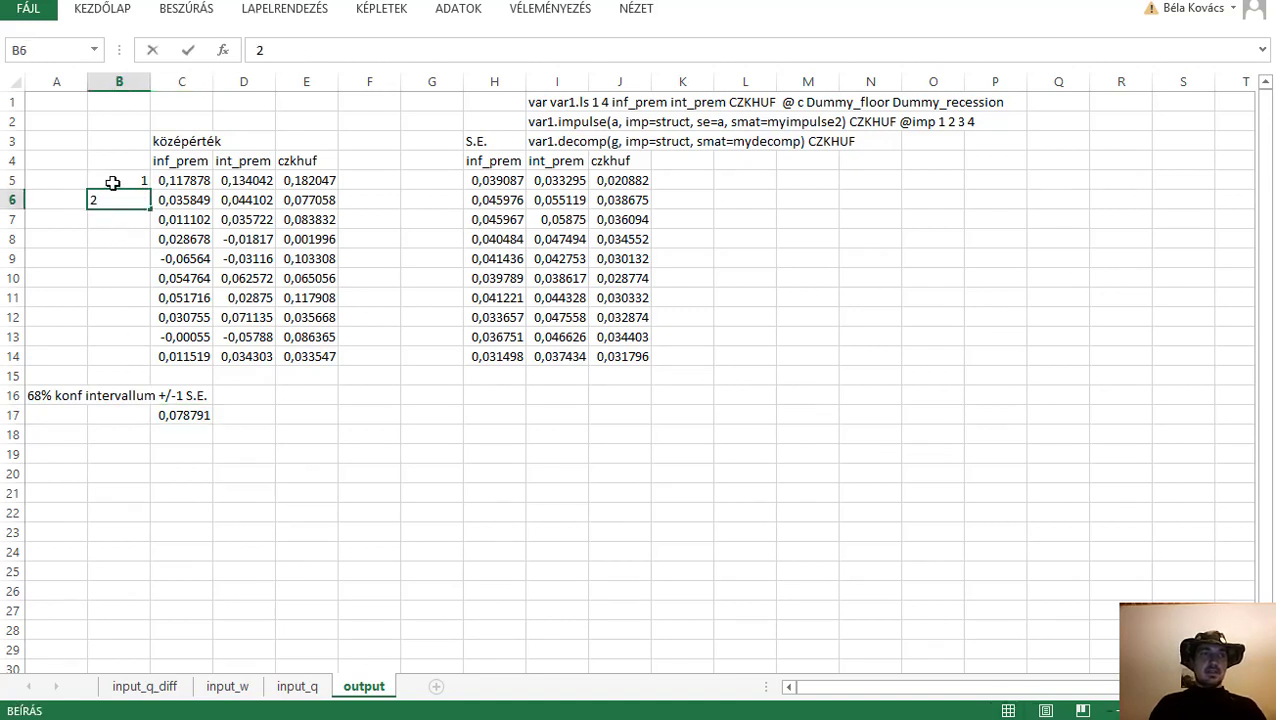
drag(113, 183, 156, 362)
- Copy the period numbers in B5:B14 to B17:B26 and G17:G26
key(ctrl+c)
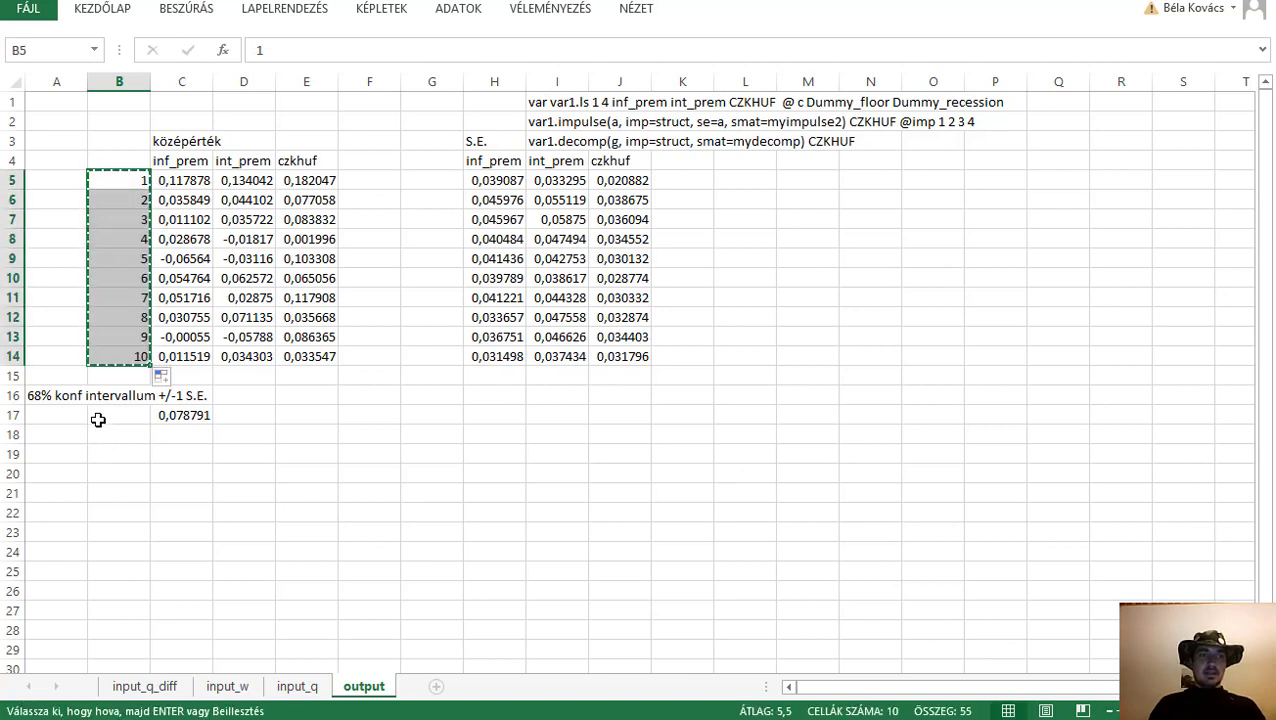
click(99, 420)
key(ctrl+v)
click(457, 413)
key(ctrl+v)
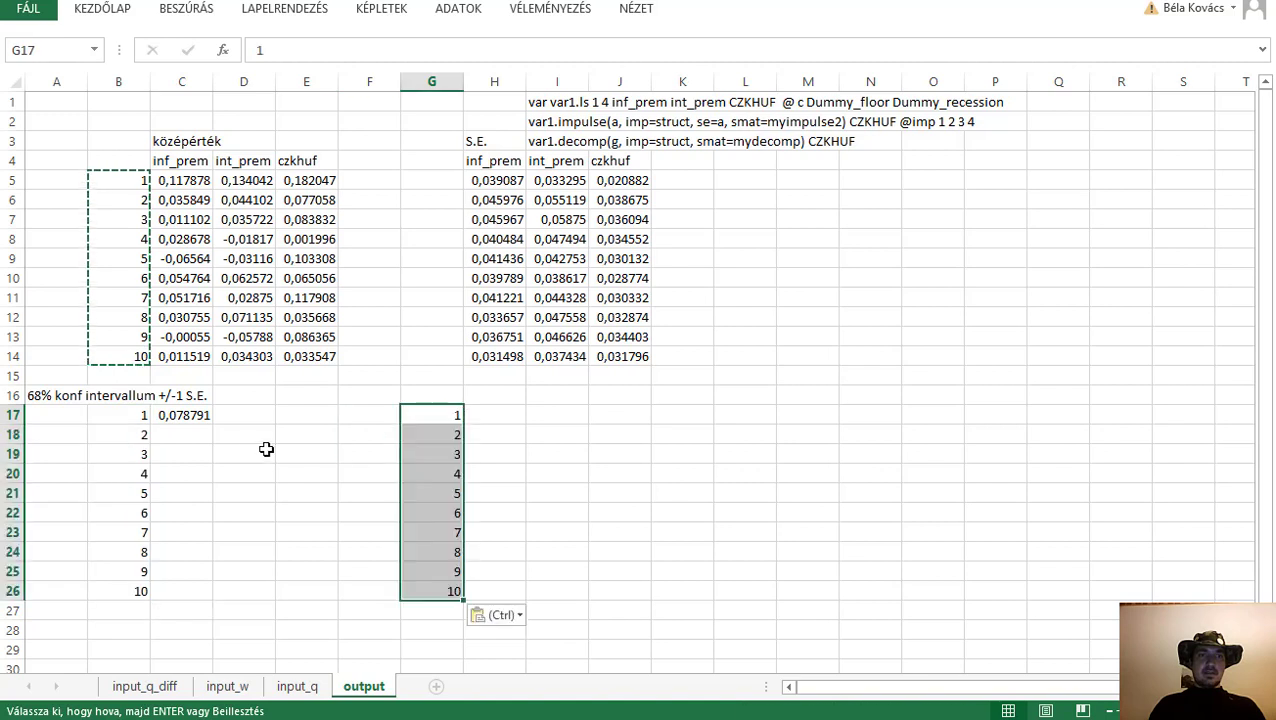
- Fill the lower-bound formula in C17 across and down through E26, clearing the surplus cells C27:E27
click(190, 436)
click(190, 416)
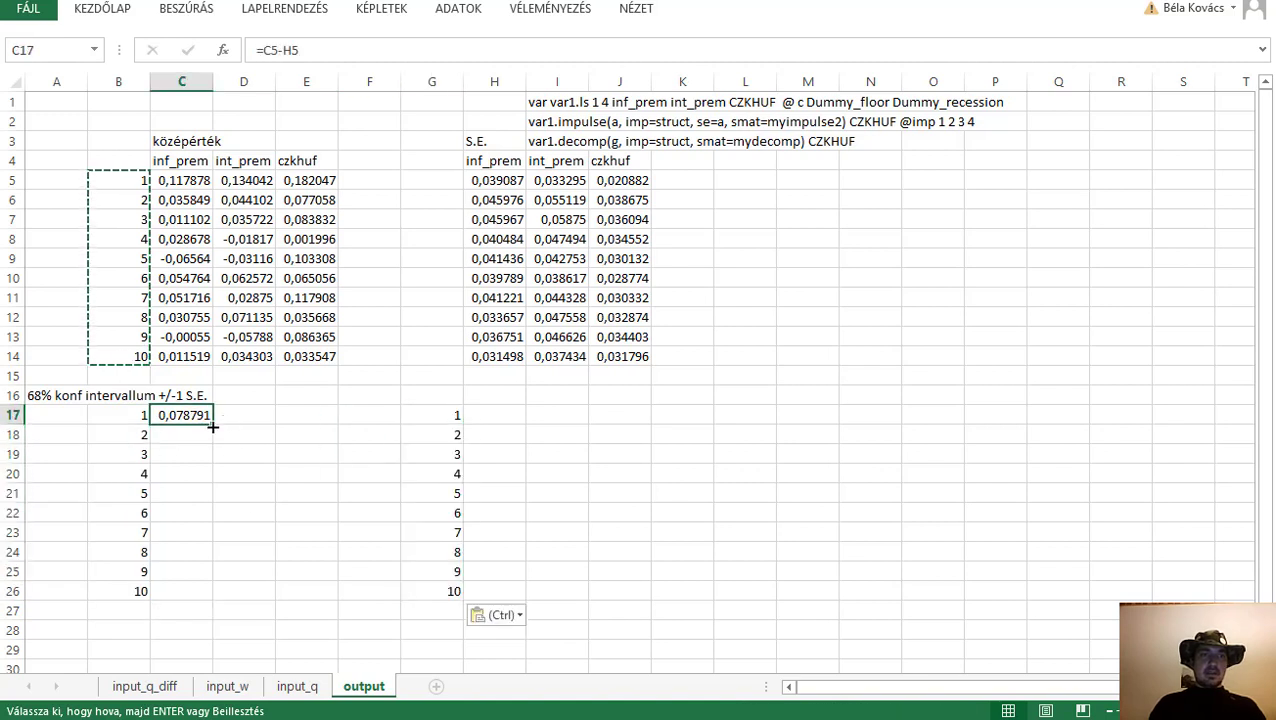
drag(214, 427, 319, 606)
click(319, 610)
key(Left)
key(Left)
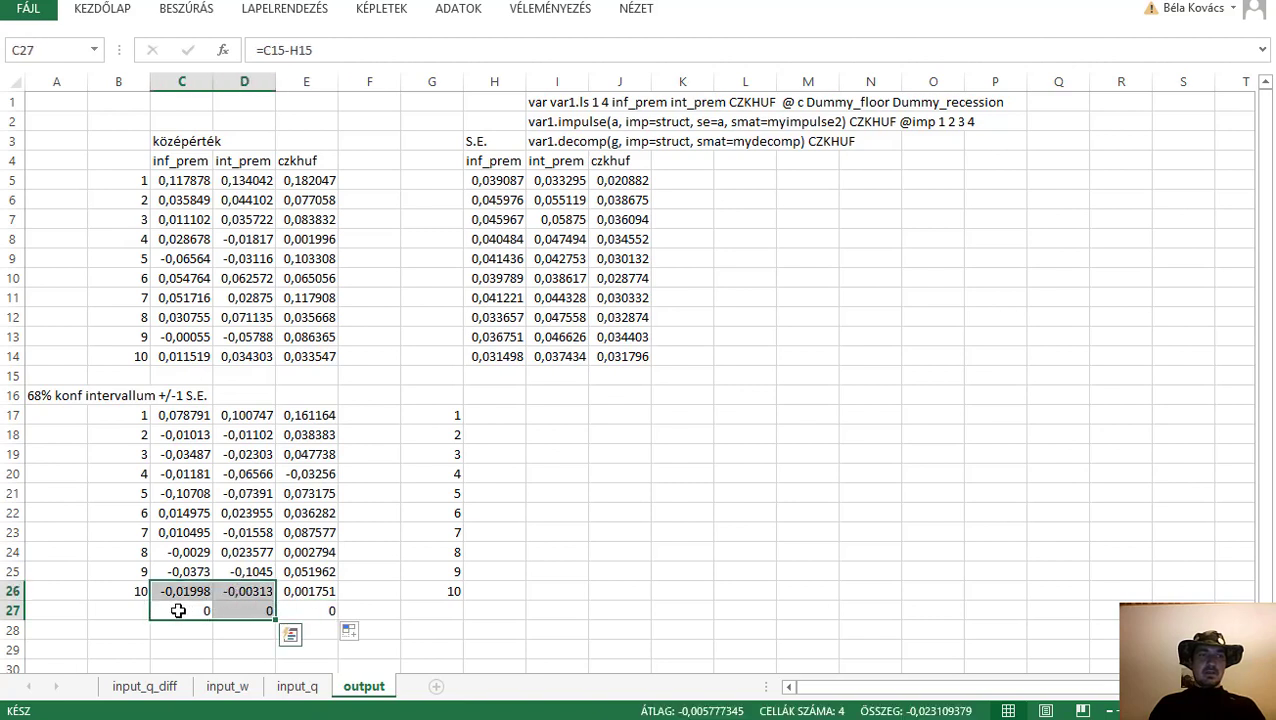
drag(171, 607, 291, 608)
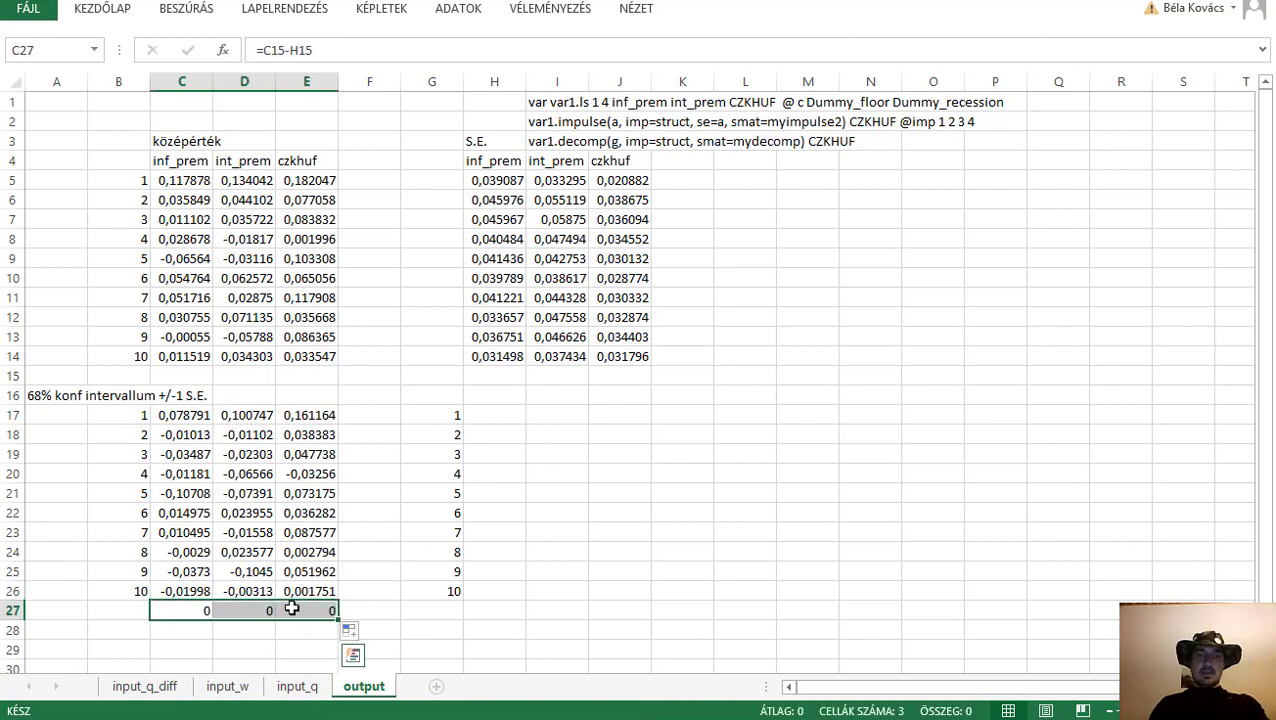
key(Delete)
- Calculate the first inf_prem upper confidence bound in H17 with the formula =C5+H5
click(186, 416)
click(501, 414)
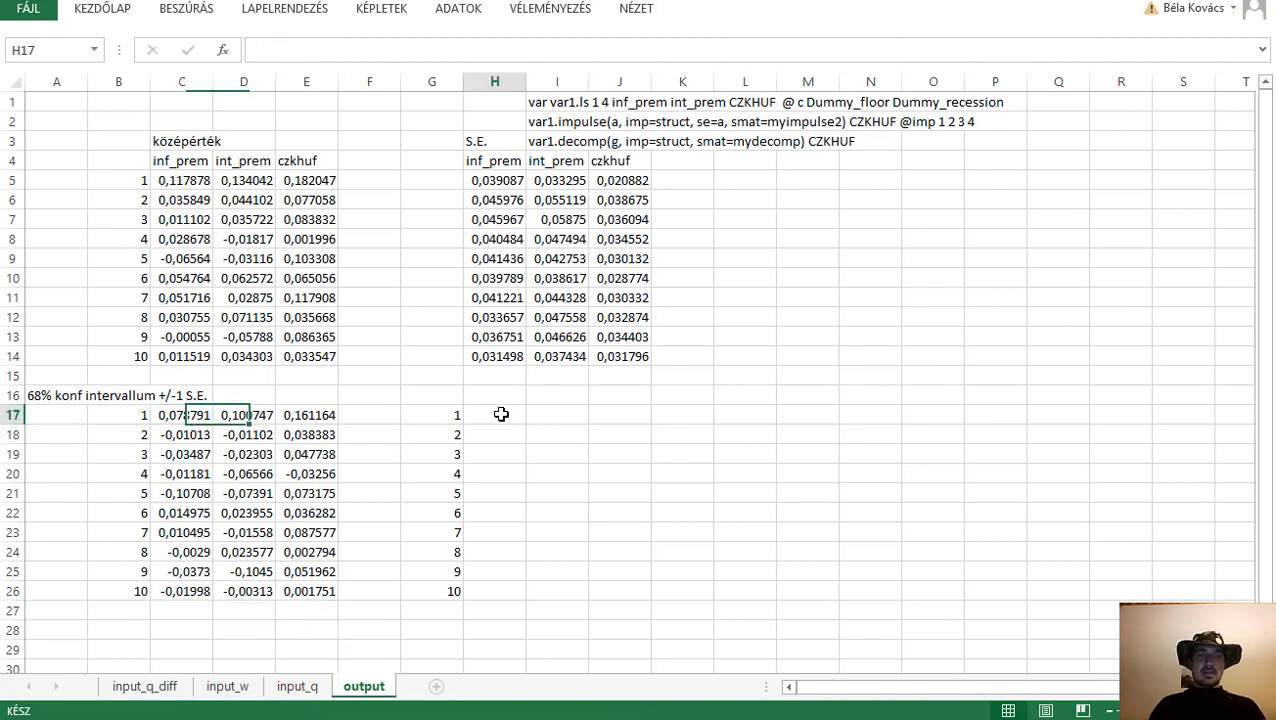
text(=)
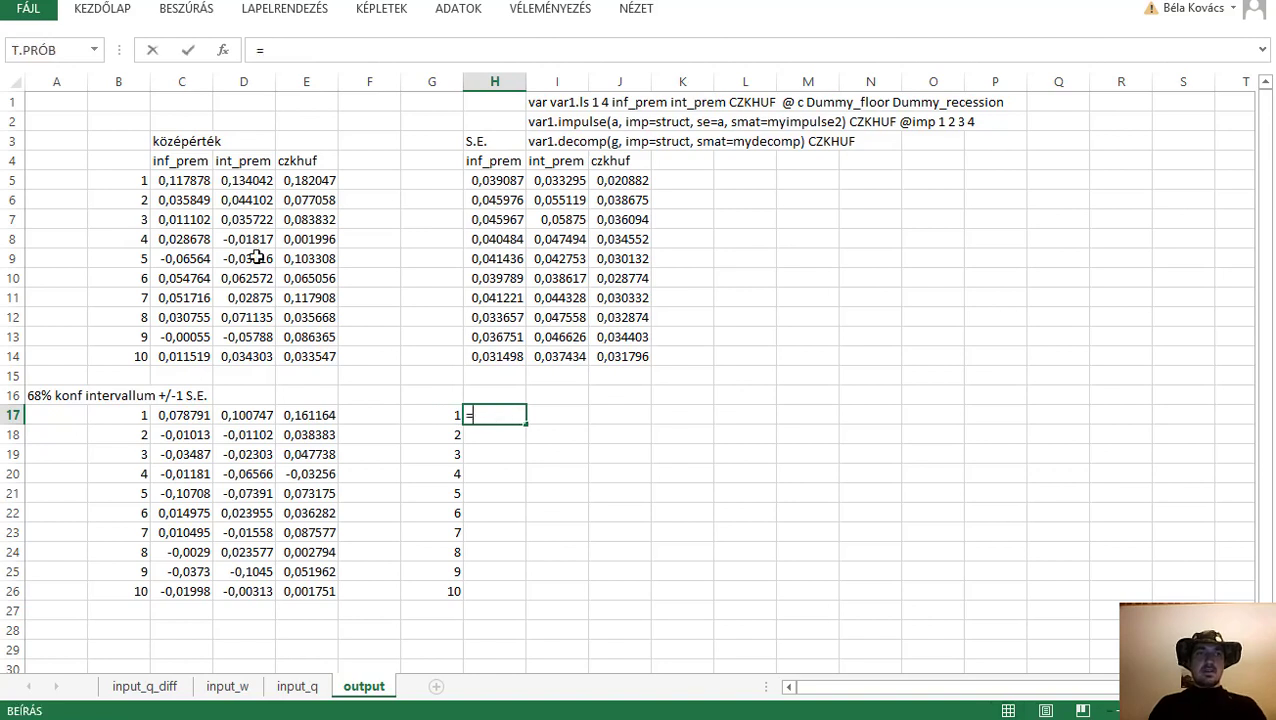
click(197, 182)
text(+)
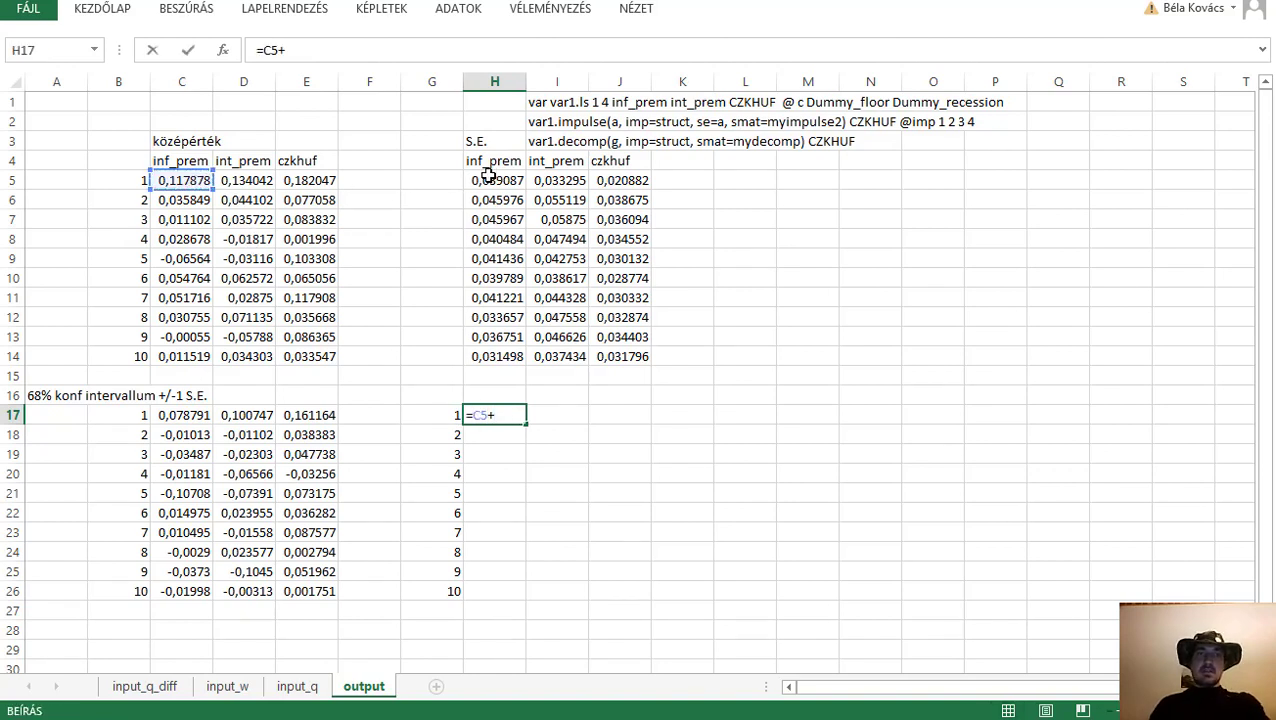
click(491, 179)
key(Return)
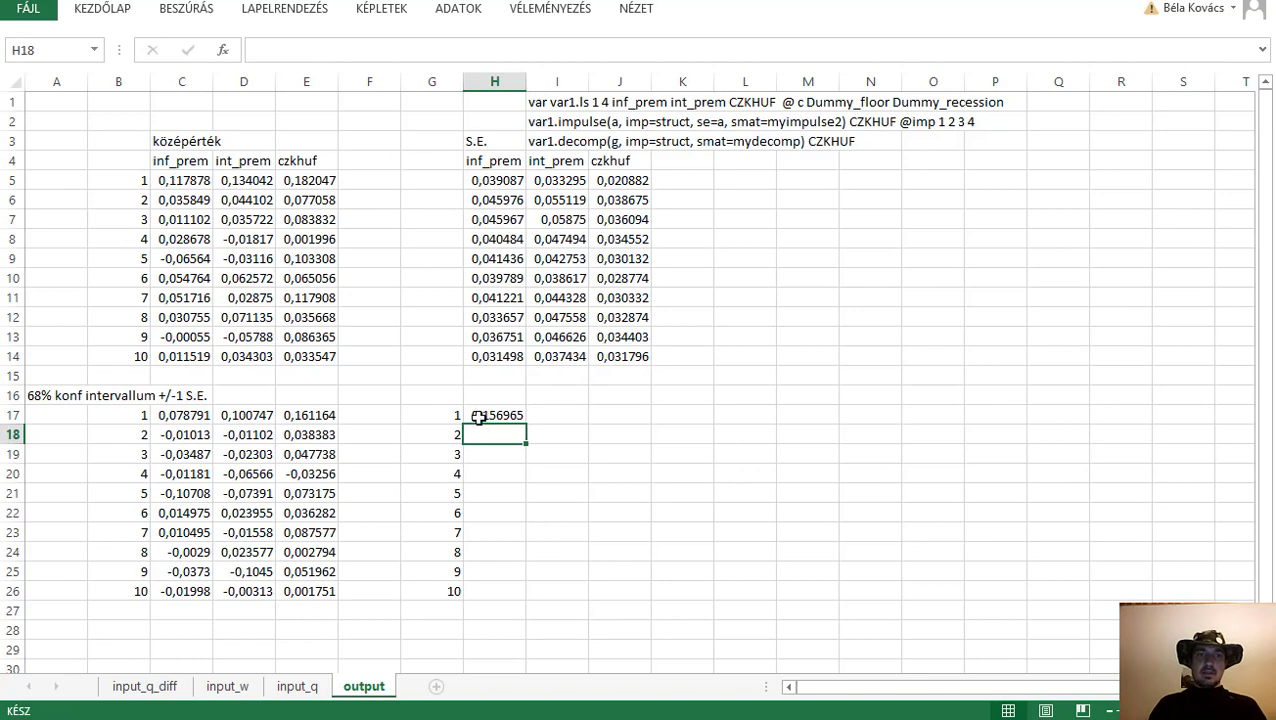
- Fill the upper-bound formula in H17 across and down through J26
click(479, 417)
drag(526, 424, 648, 598)
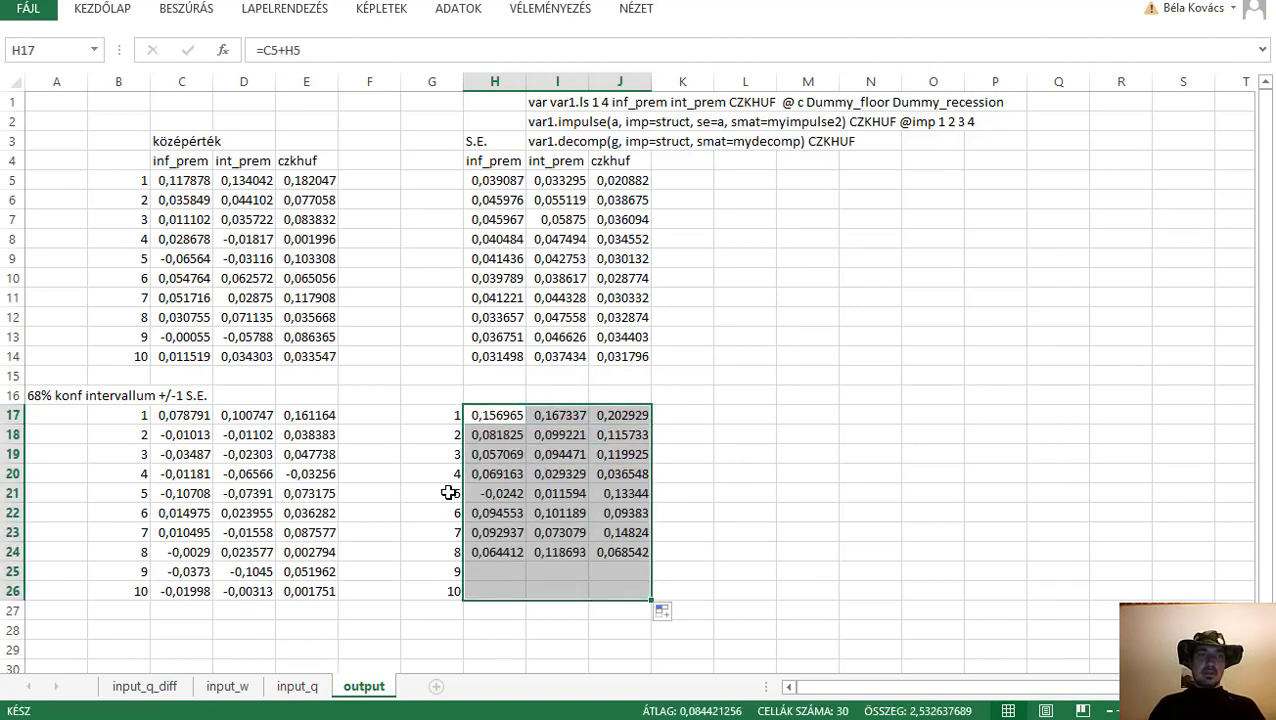
scroll(422, 485, down, 1)
scroll(422, 485, up, 1)
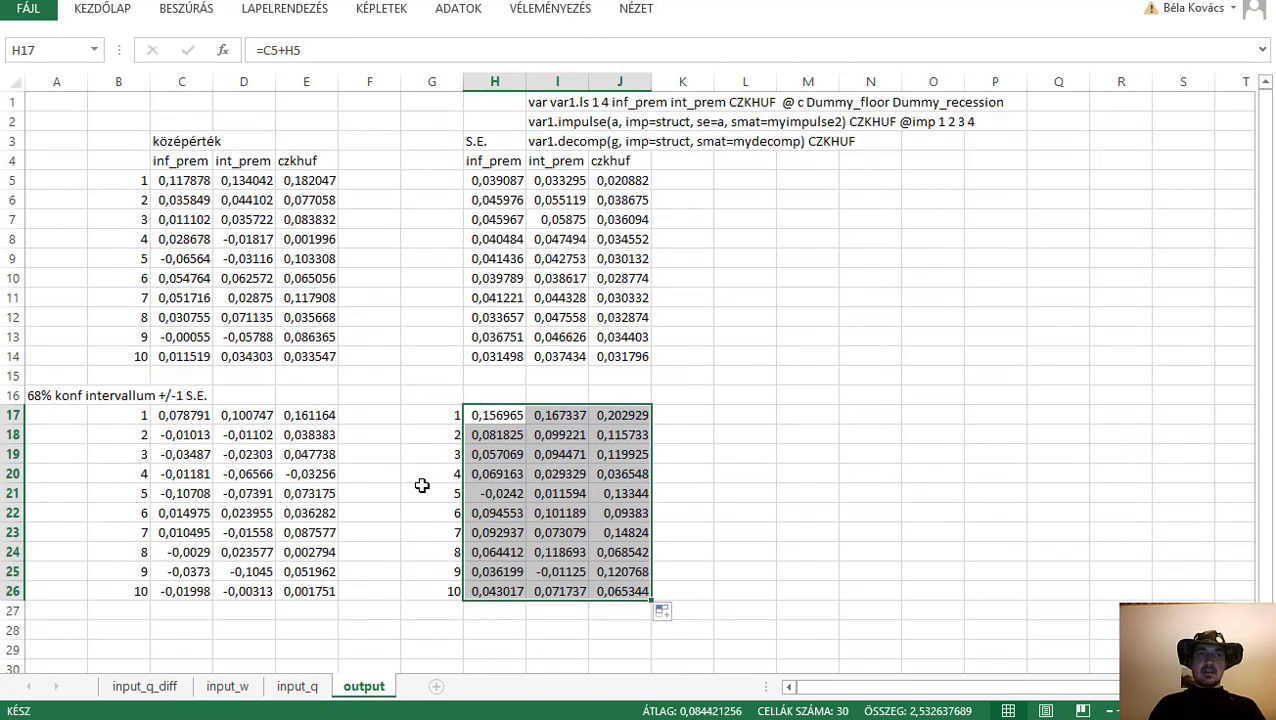
- Move the 68% konf intervallum label from A16 up to A15
scroll(422, 485, down, 4)
scroll(422, 485, up, 1)
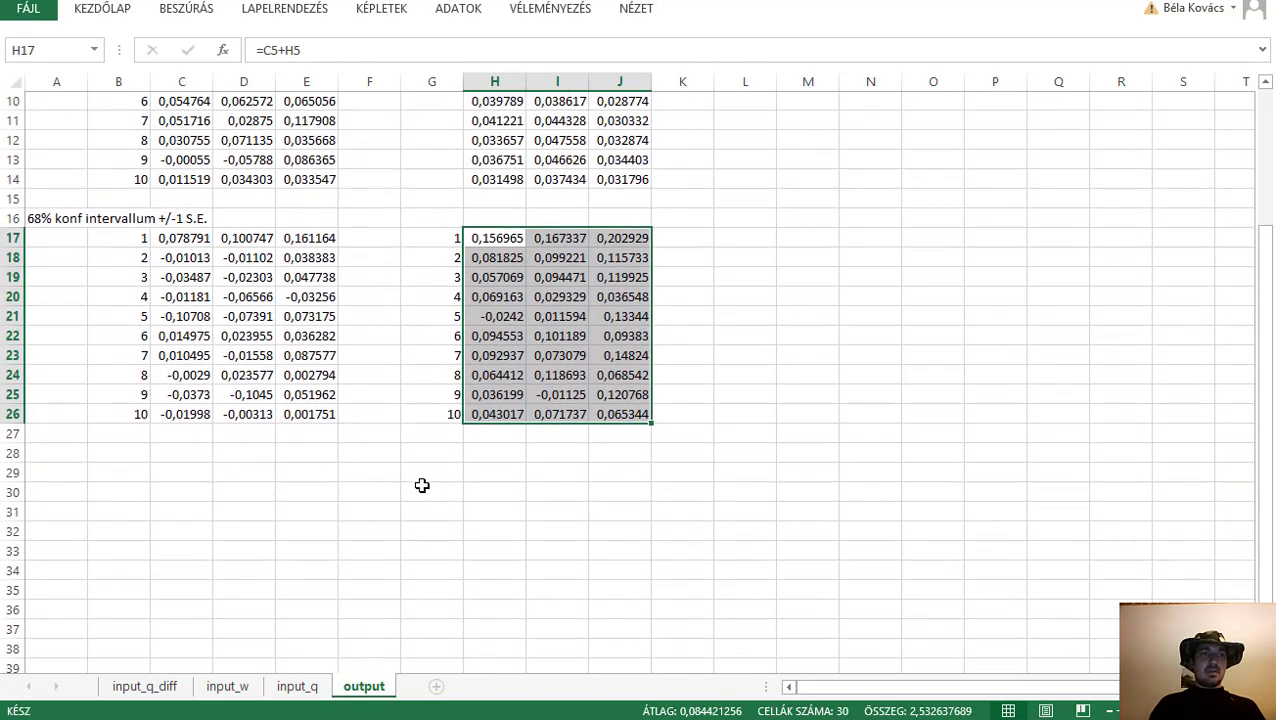
click(48, 219)
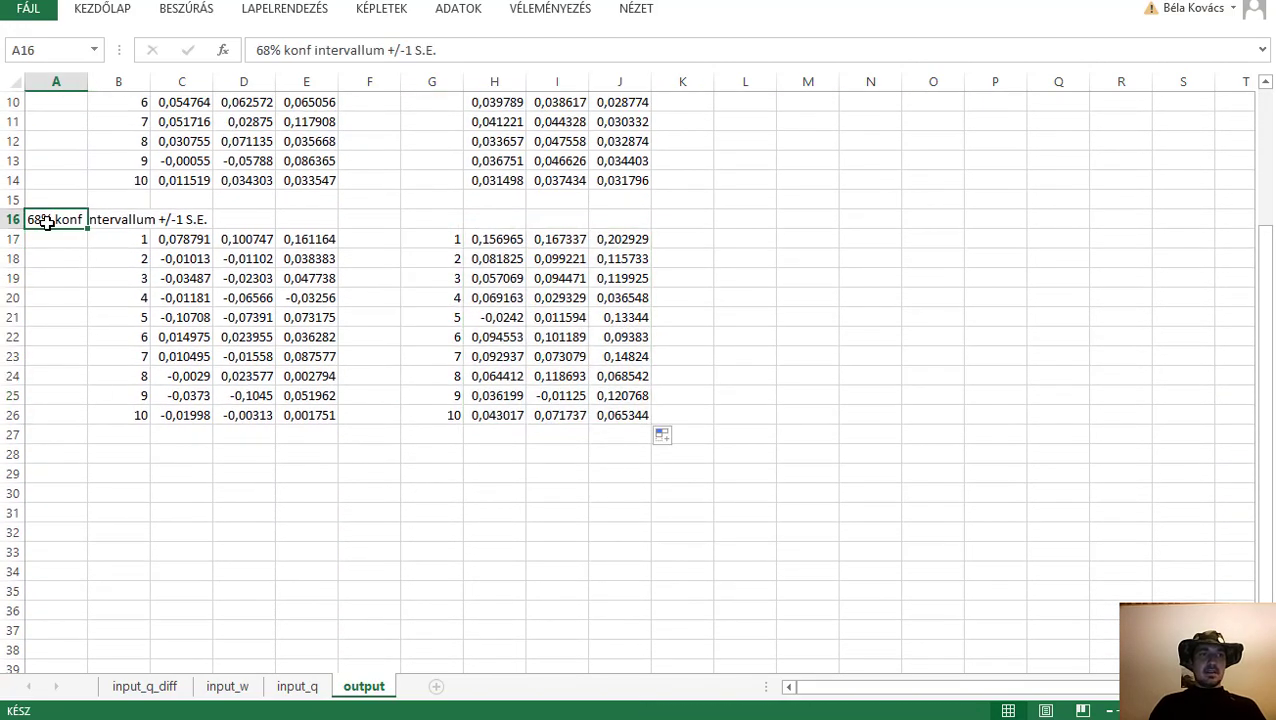
drag(42, 221, 51, 198)
- Enter the header "-1 S.E.", including the quotation marks, in C16 above the lower bounds
click(171, 221)
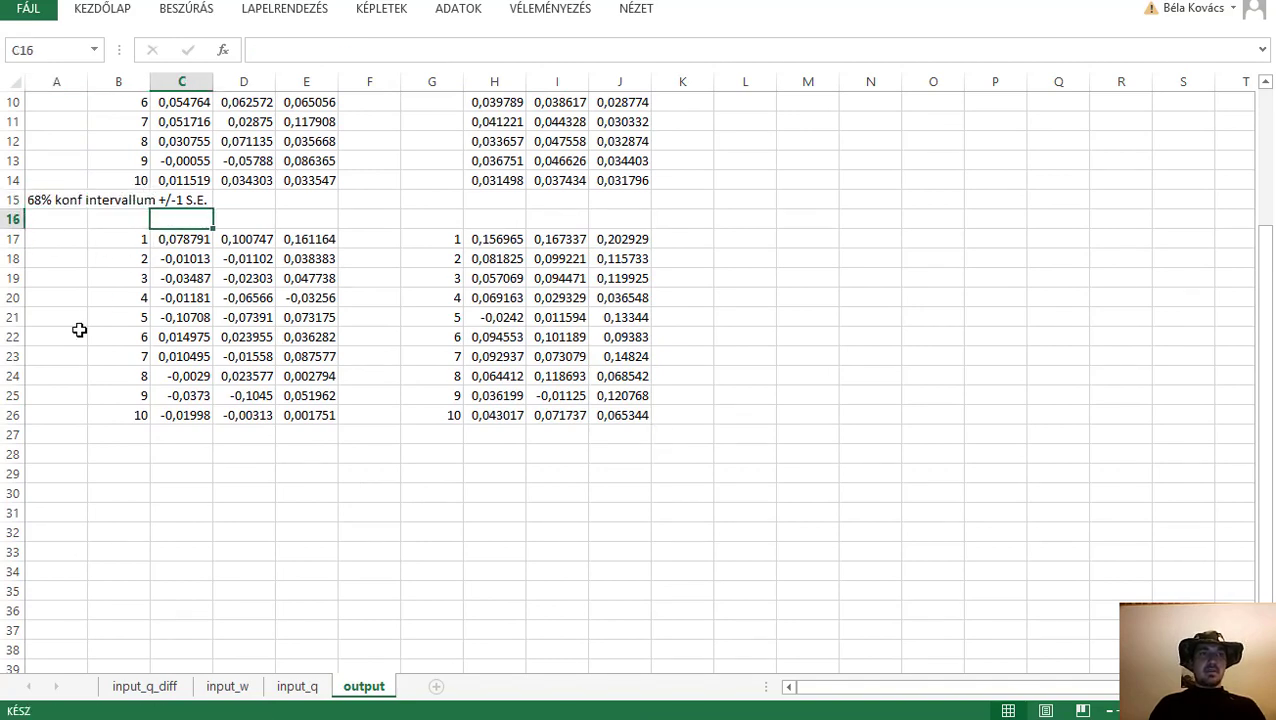
scroll(79, 330, up, 3)
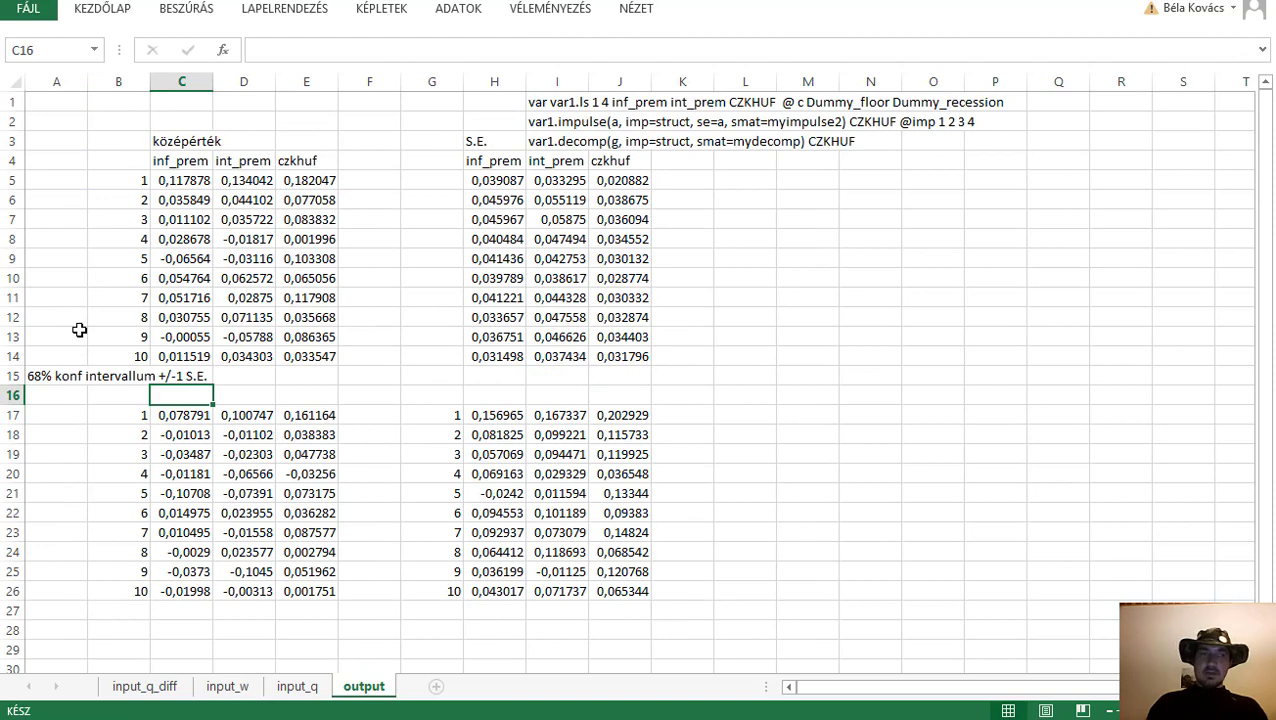
text(-1 S.E.)
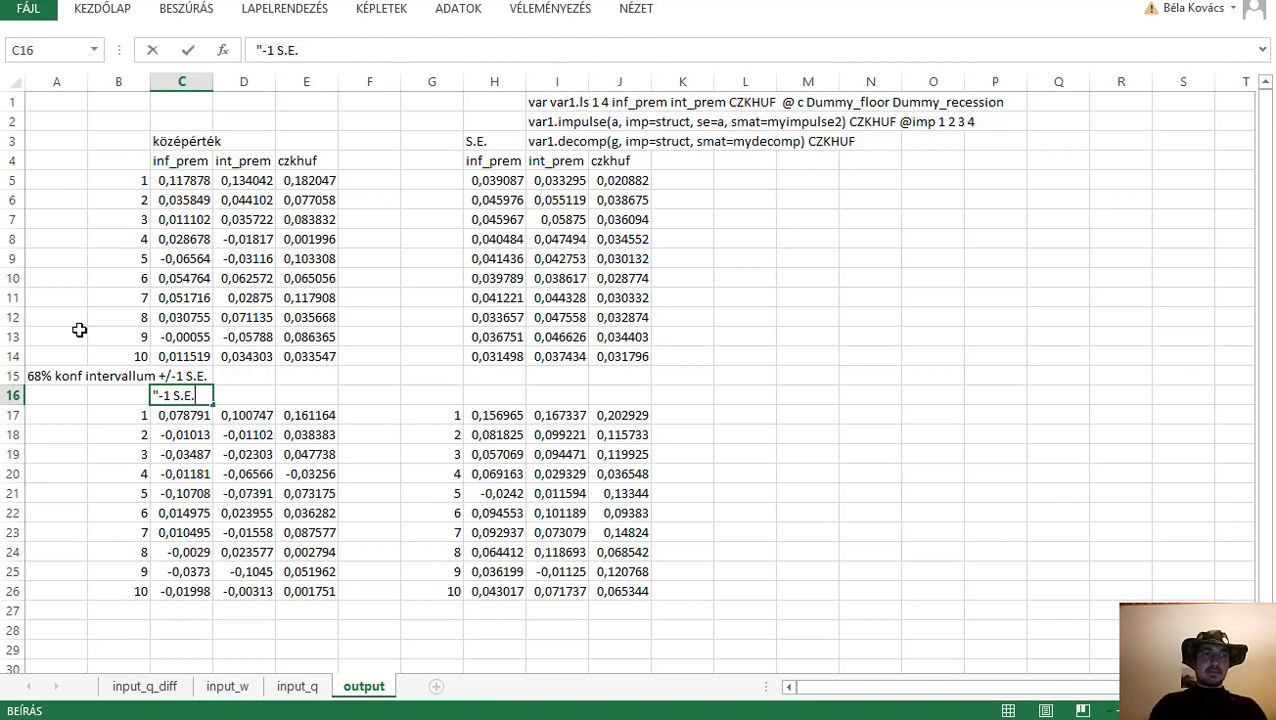
text(")
key(Return)
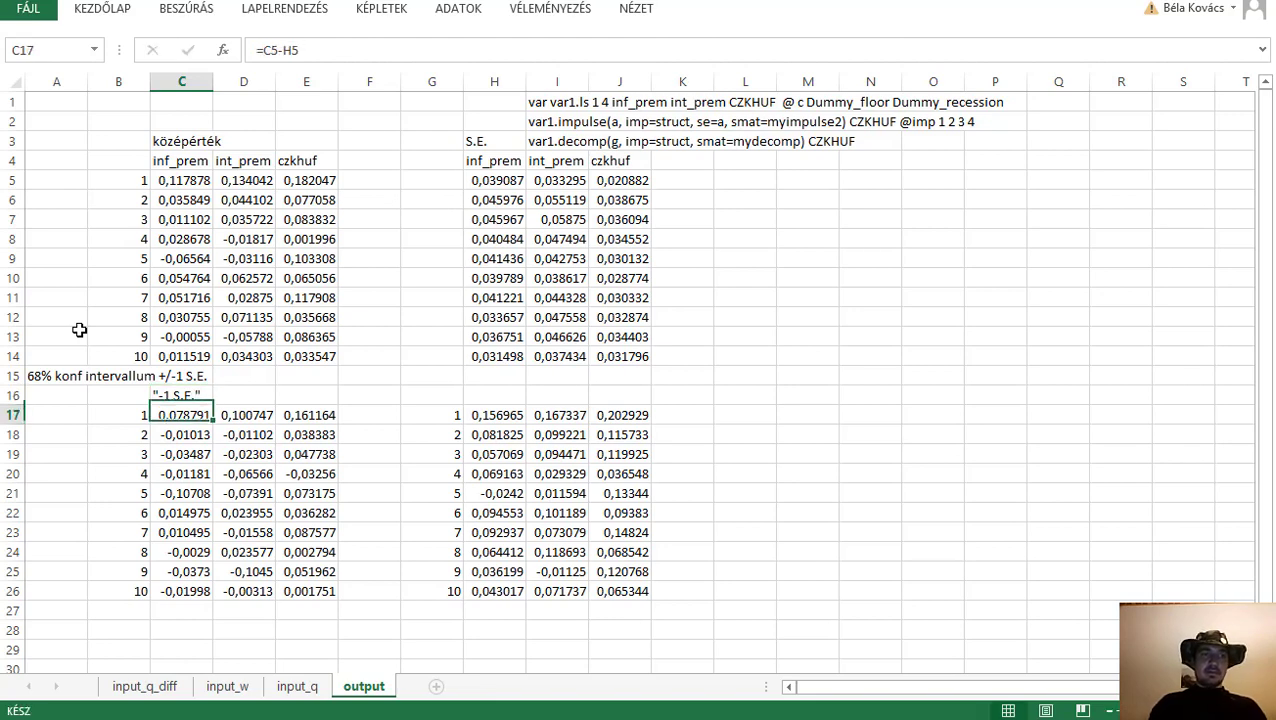
- Copy the C16 header into D16 and E16
key(Up)
key(ctrl+c)
key(Right)
key(ctrl+v)
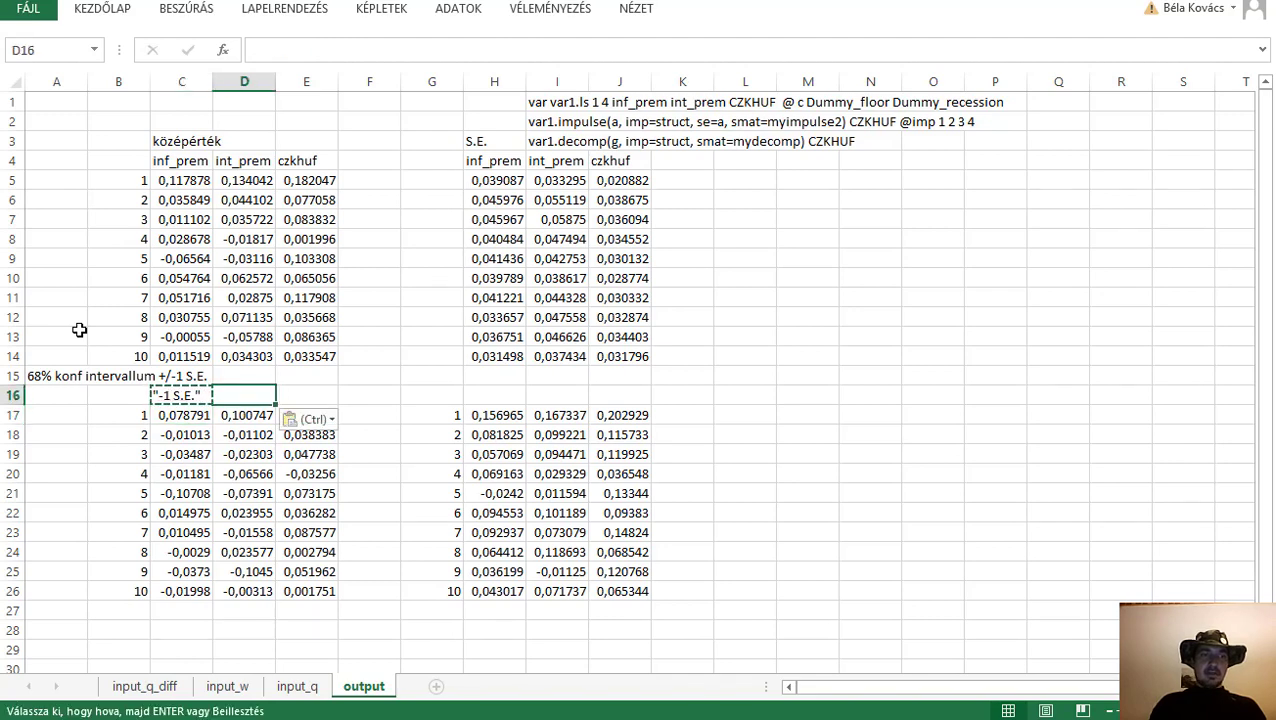
key(Right)
key(ctrl+v)
- Paste the copied header into H16 and change it to "+1 S.E." above the upper bounds
key(Right)
key(Right)
key(Right)
key(ctrl+v)
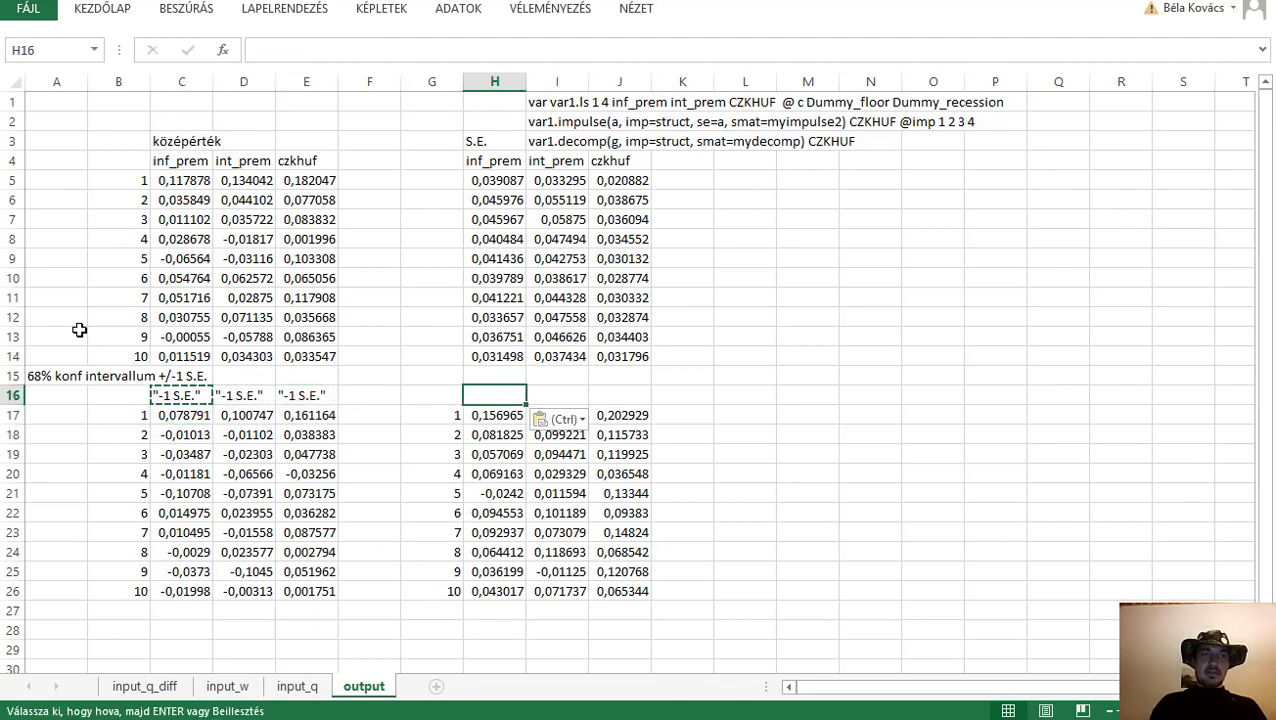
key(Escape)
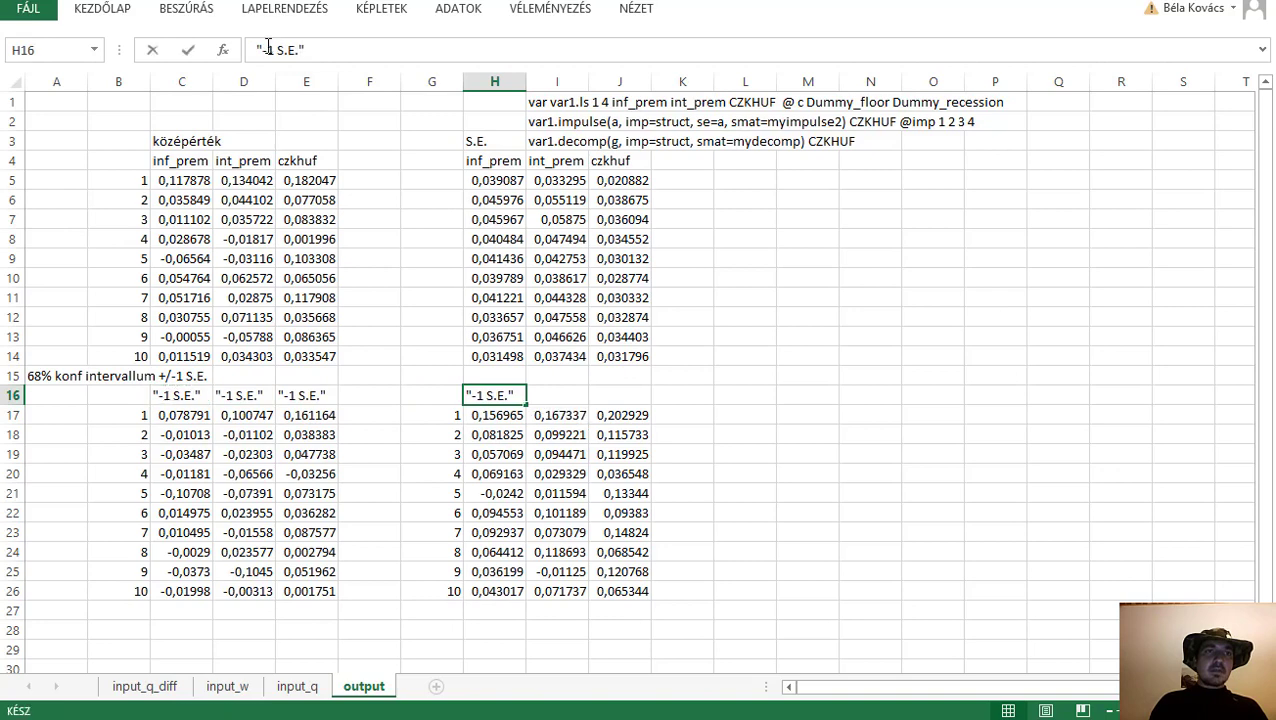
click(263, 49)
key(Delete)
text(+)
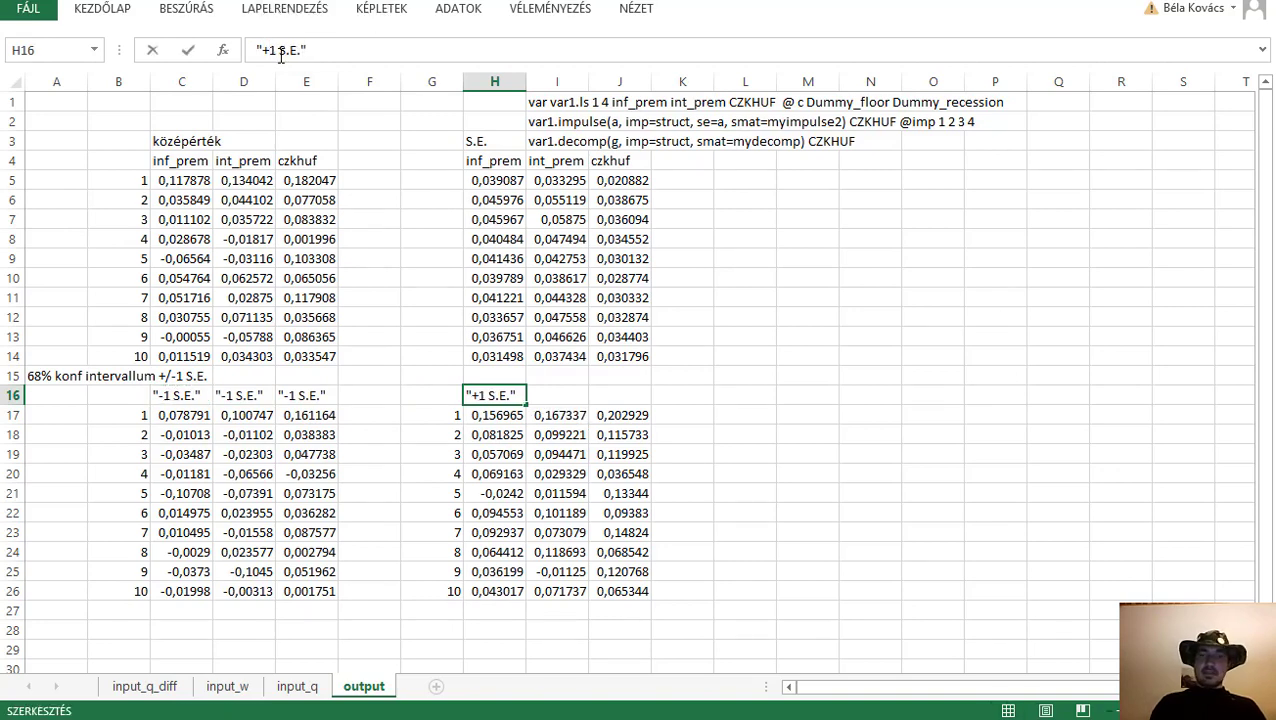
key(Return)
- Copy the H16 header into I16 and J16
key(Up)
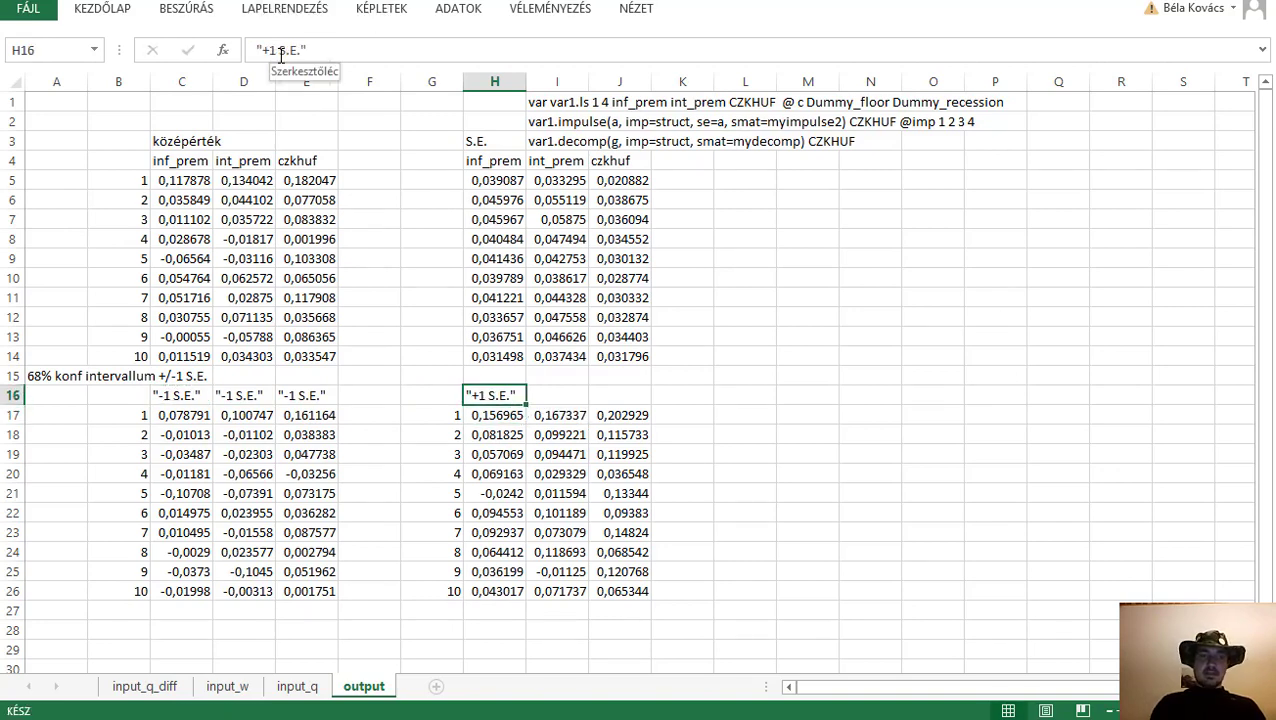
key(ctrl+c)
key(Right)
key(ctrl+v)
key(Right)
key(ctrl+v)
key(Down)
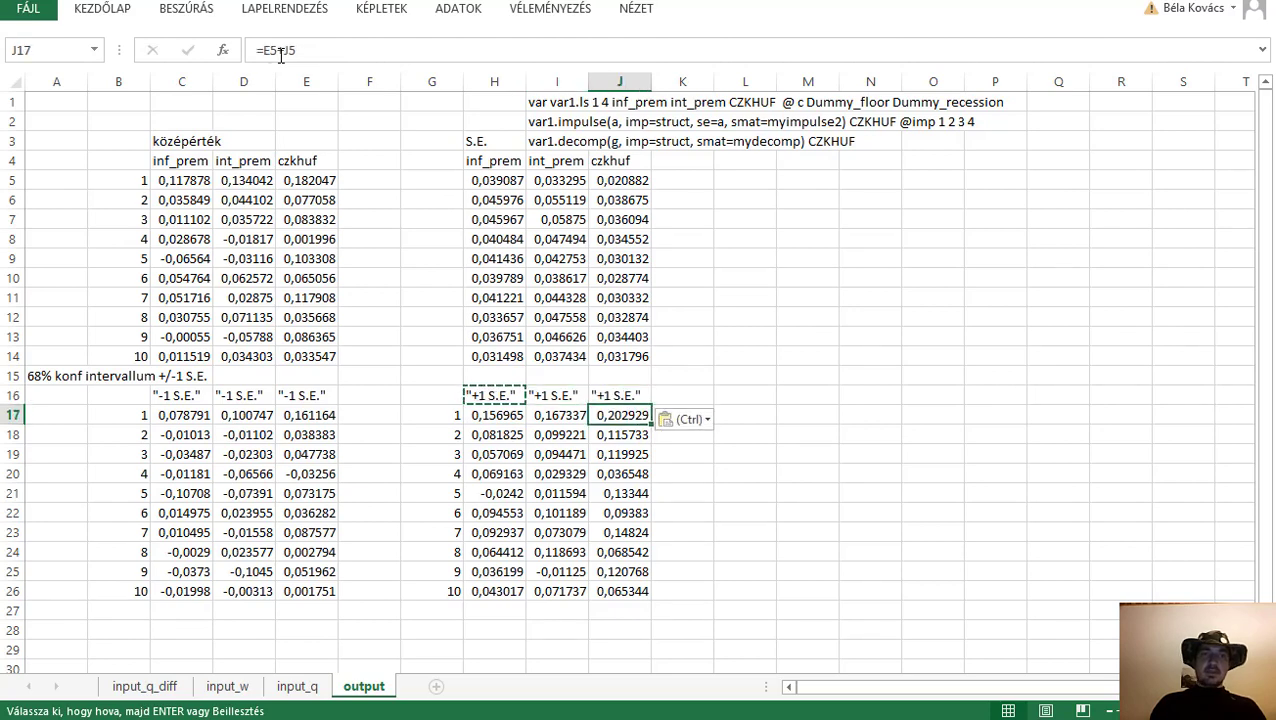
- Copy the label and header rows in A15:J16 to the area starting at A27
scroll(300, 224, down, 1)
scroll(300, 224, down, 3)
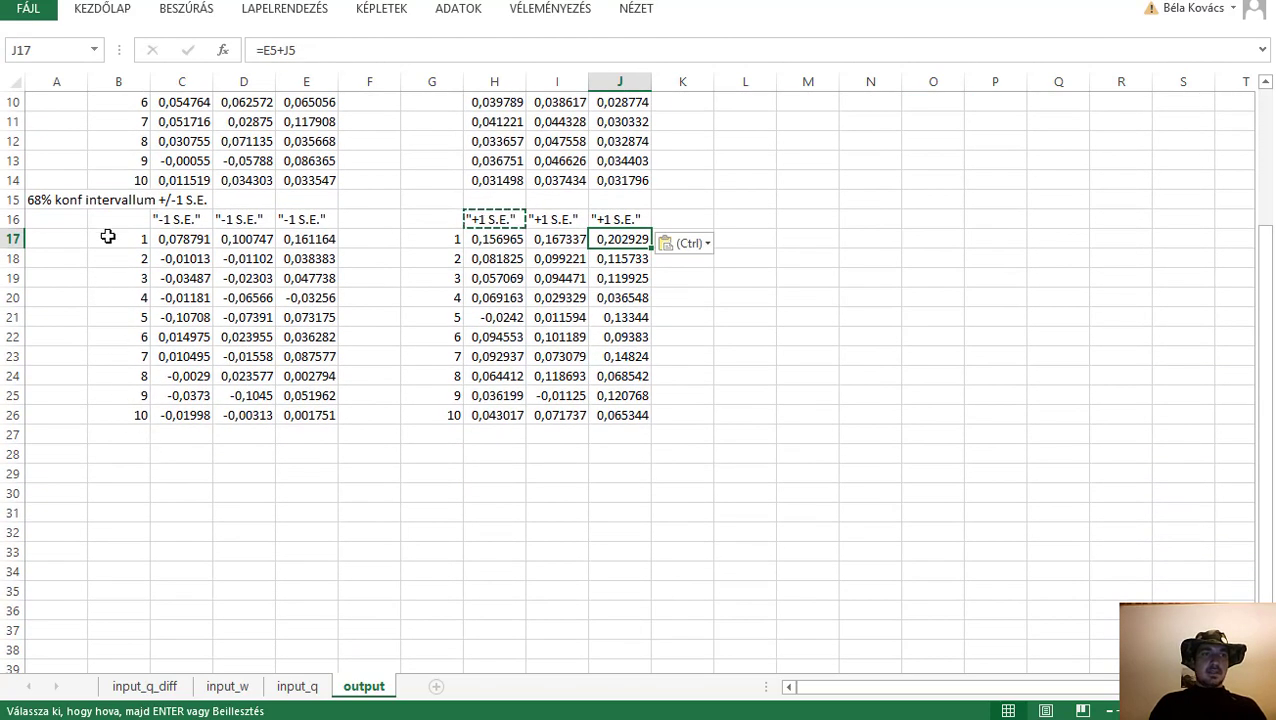
drag(62, 202, 640, 222)
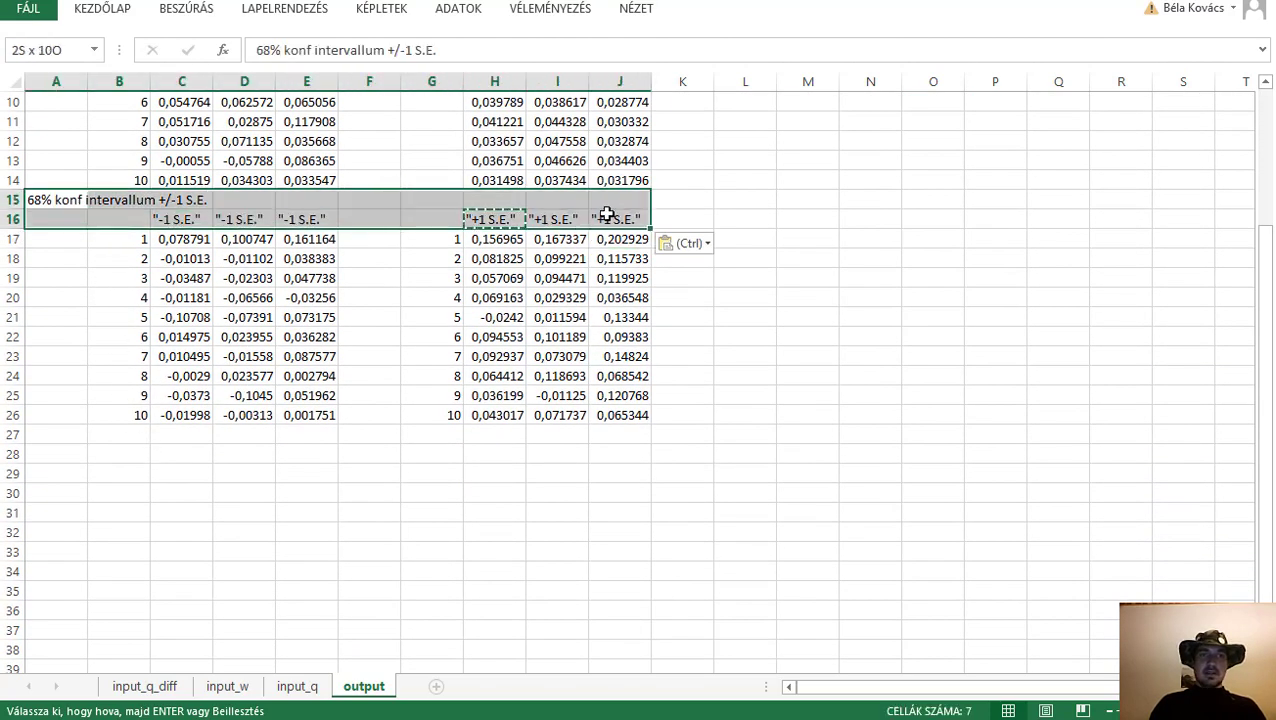
key(ctrl+c)
click(65, 452)
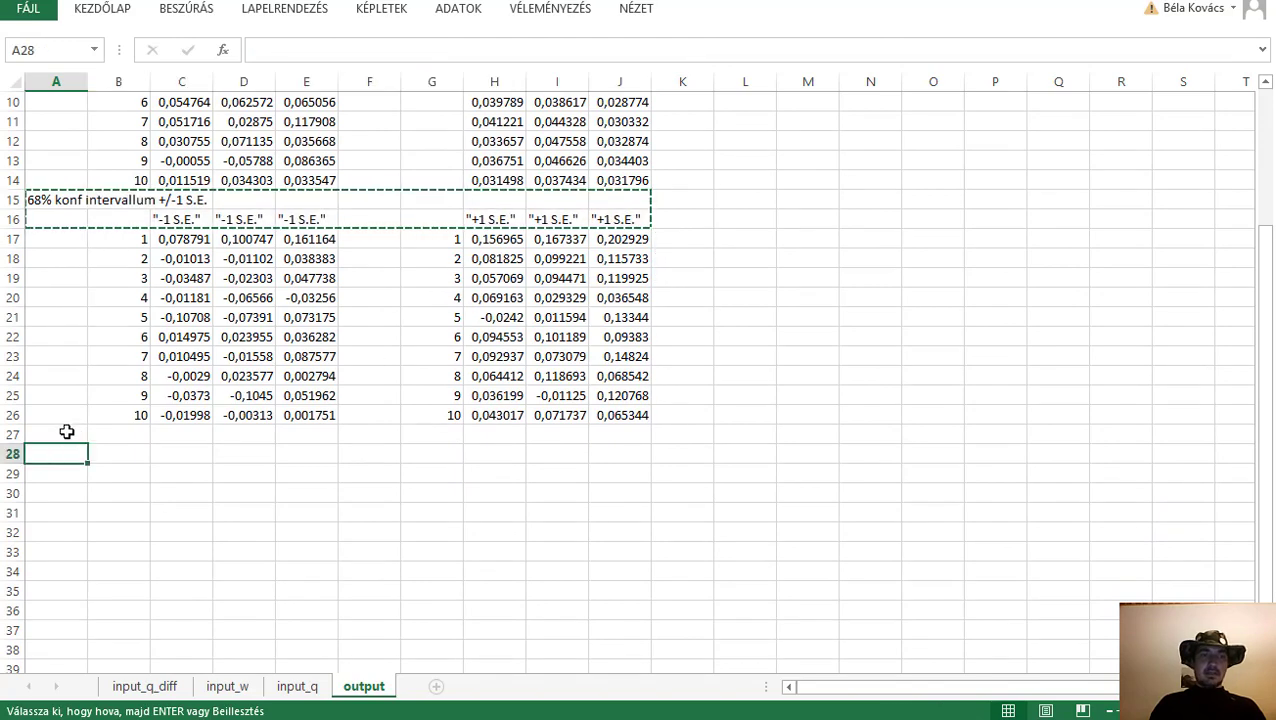
click(65, 433)
key(ctrl+v)
- Change the copied header in C28 to "-2 S.E."
click(176, 455)
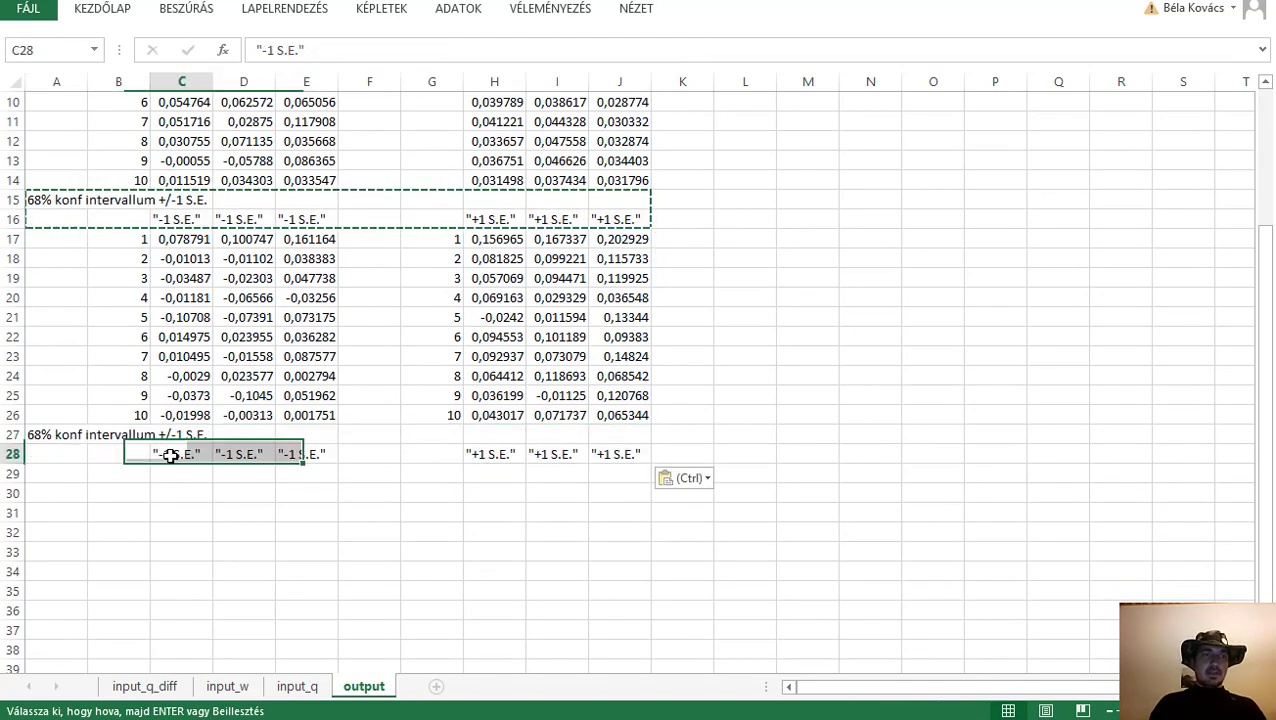
double_click(267, 50)
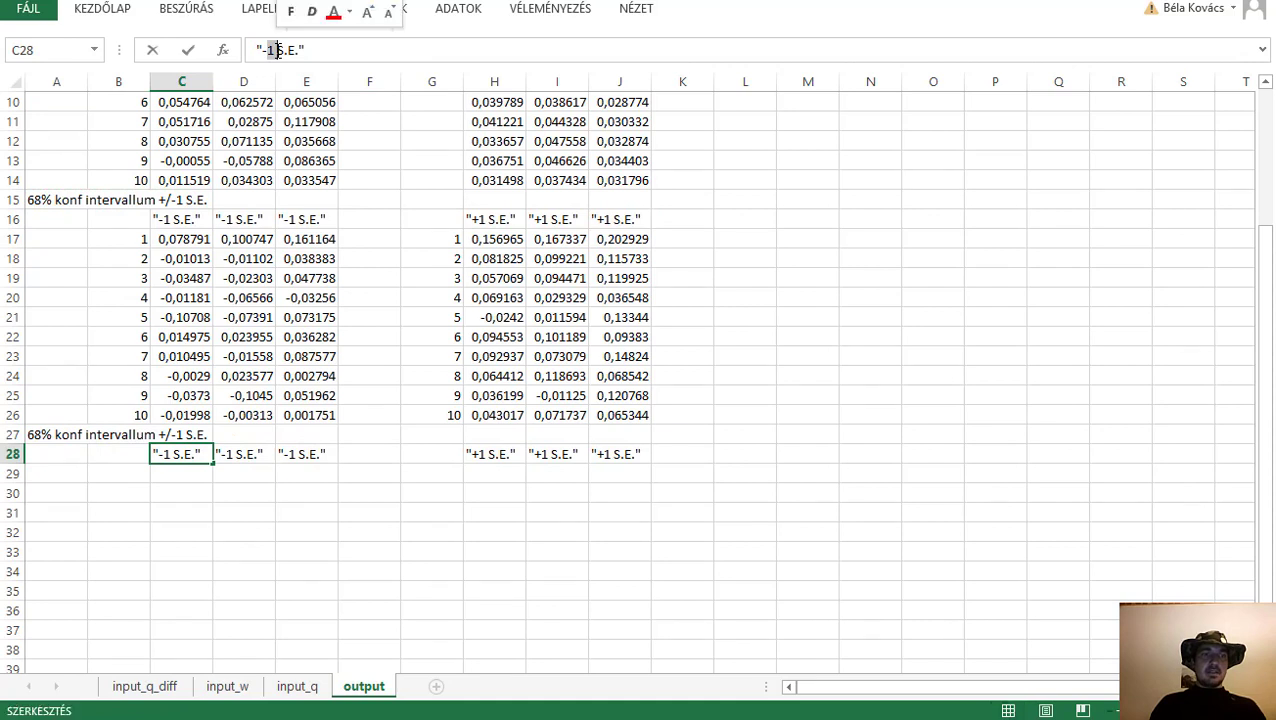
text(2)
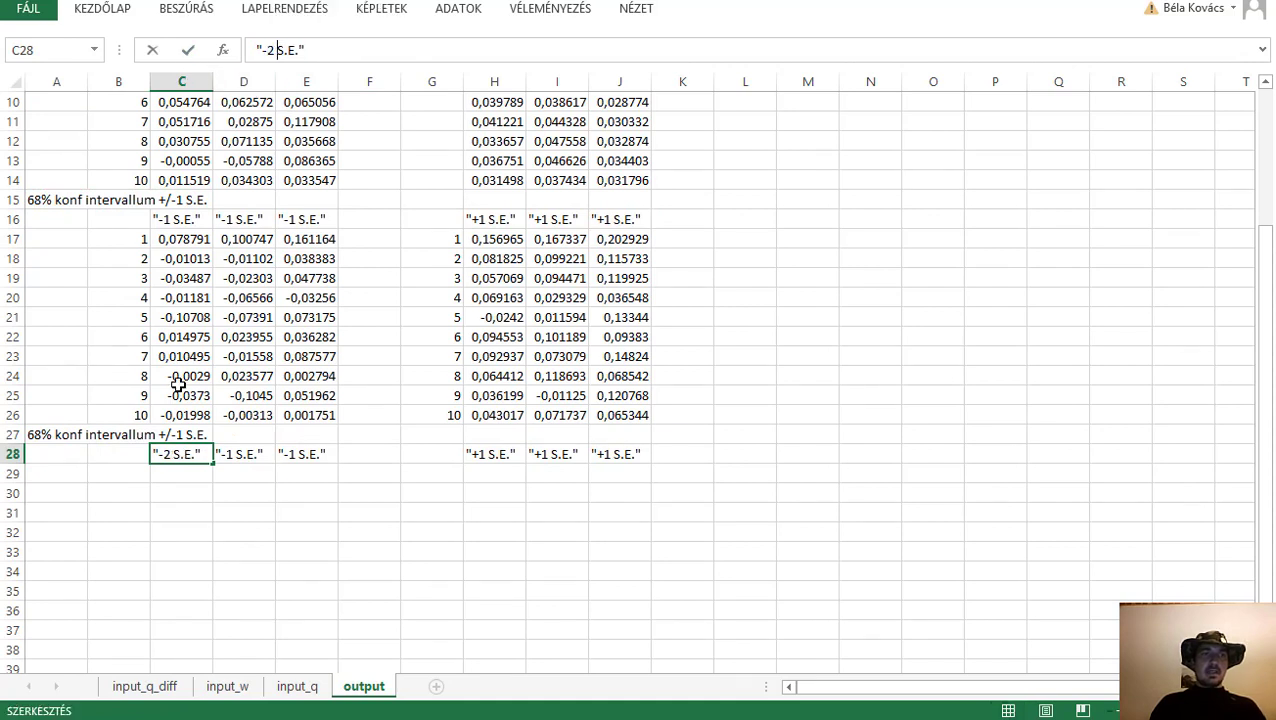
- Clear the old header in D28 and paste the C28 header into D28 and E28
click(232, 457)
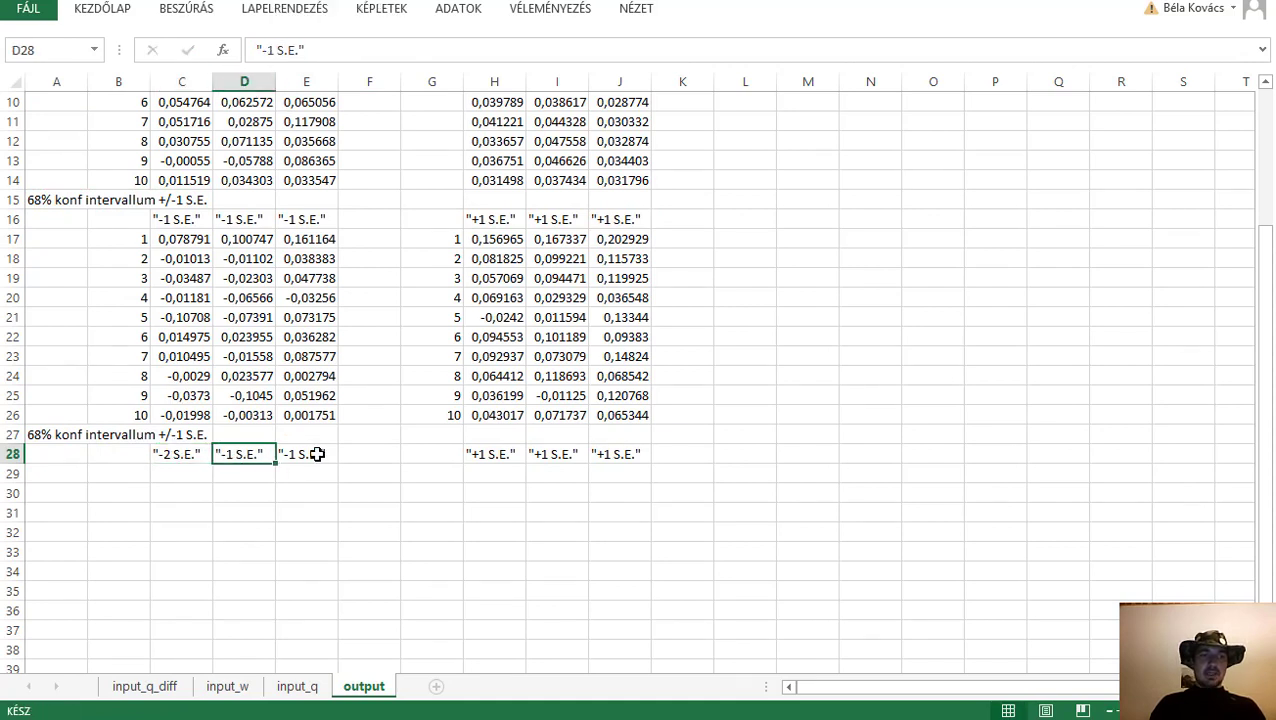
key(Delete)
click(316, 454)
key(ctrl+v)
click(172, 458)
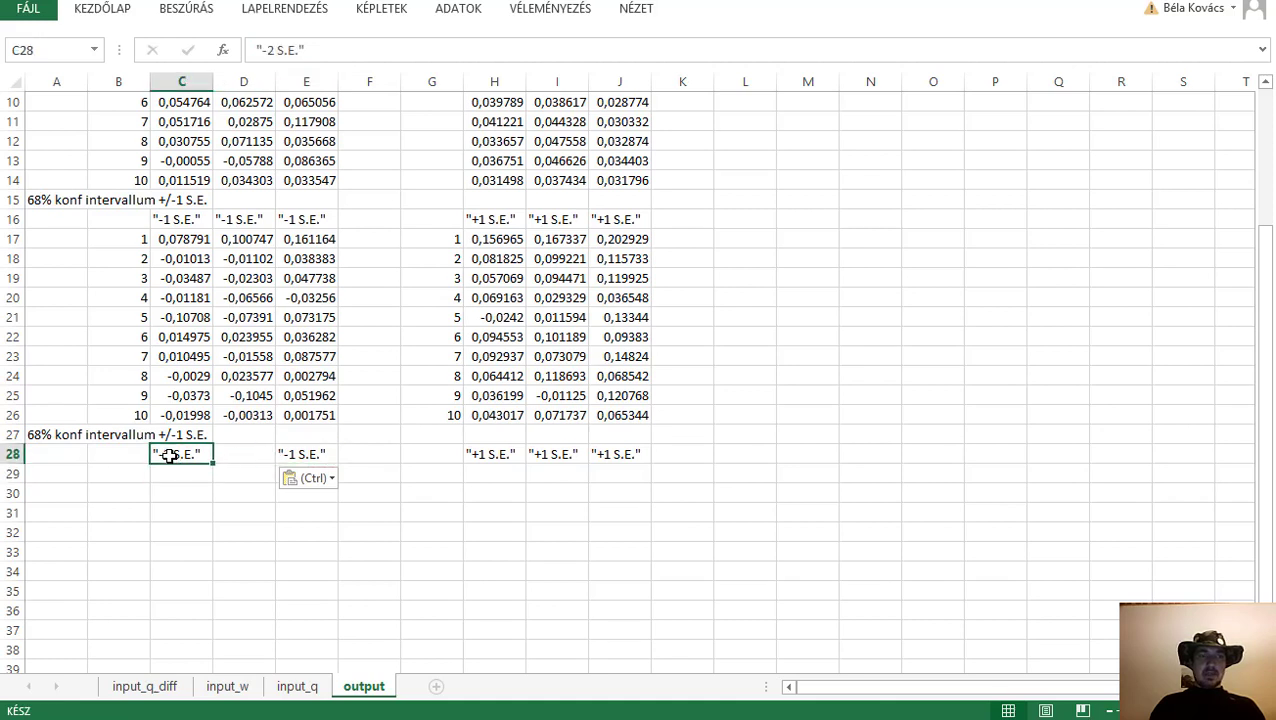
key(ctrl+c)
click(258, 456)
key(ctrl+v)
click(300, 452)
key(ctrl+v)
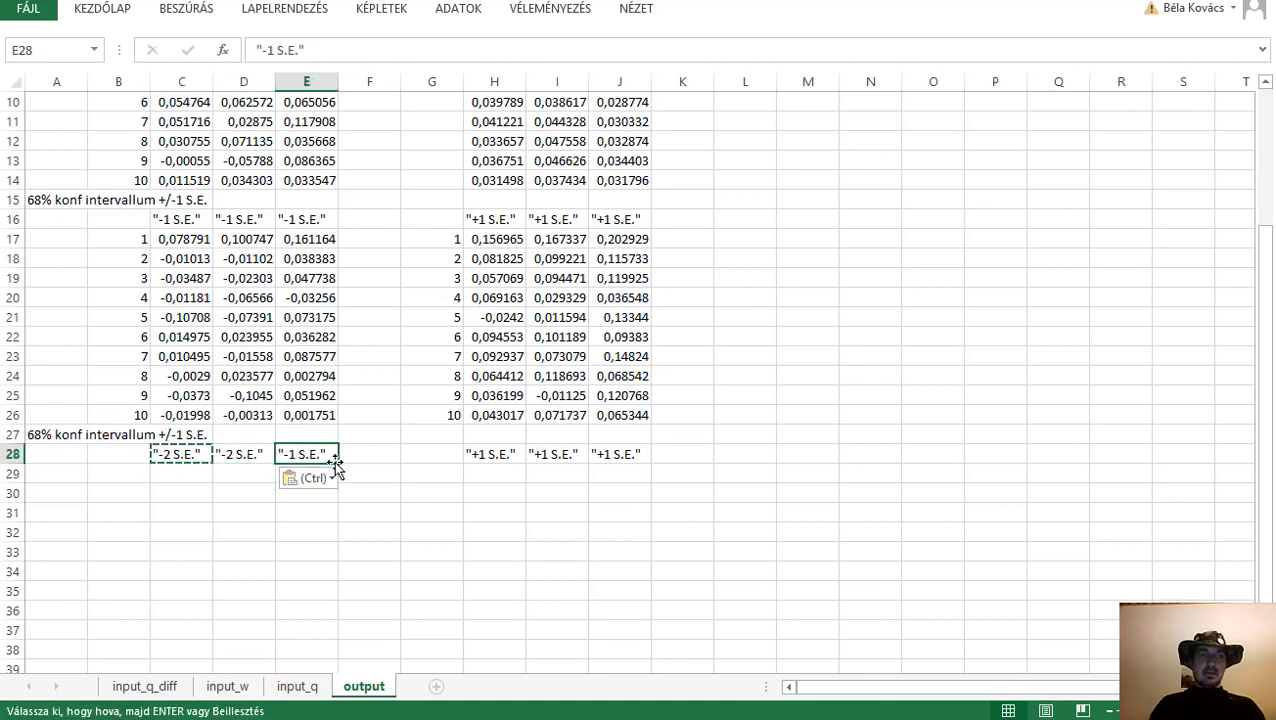
- Change the copied header in H28 to "+2 S.E."
click(508, 454)
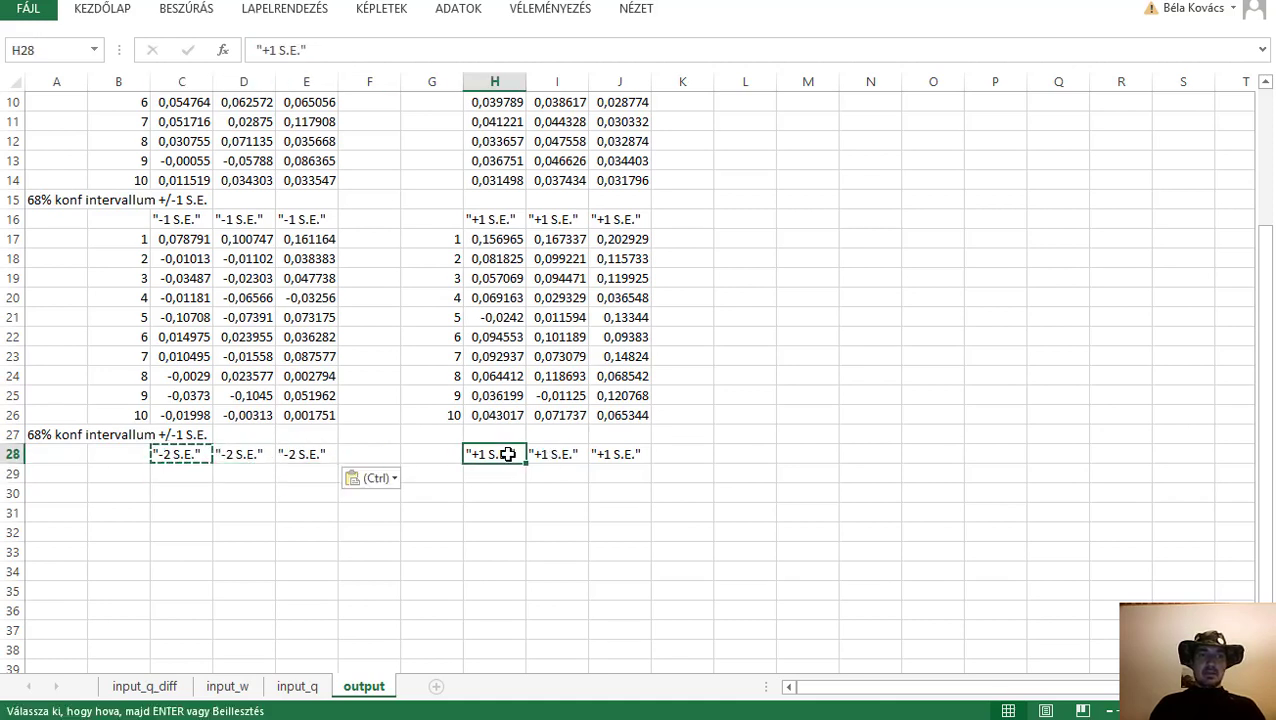
key(Escape)
double_click(276, 49)
text(2)
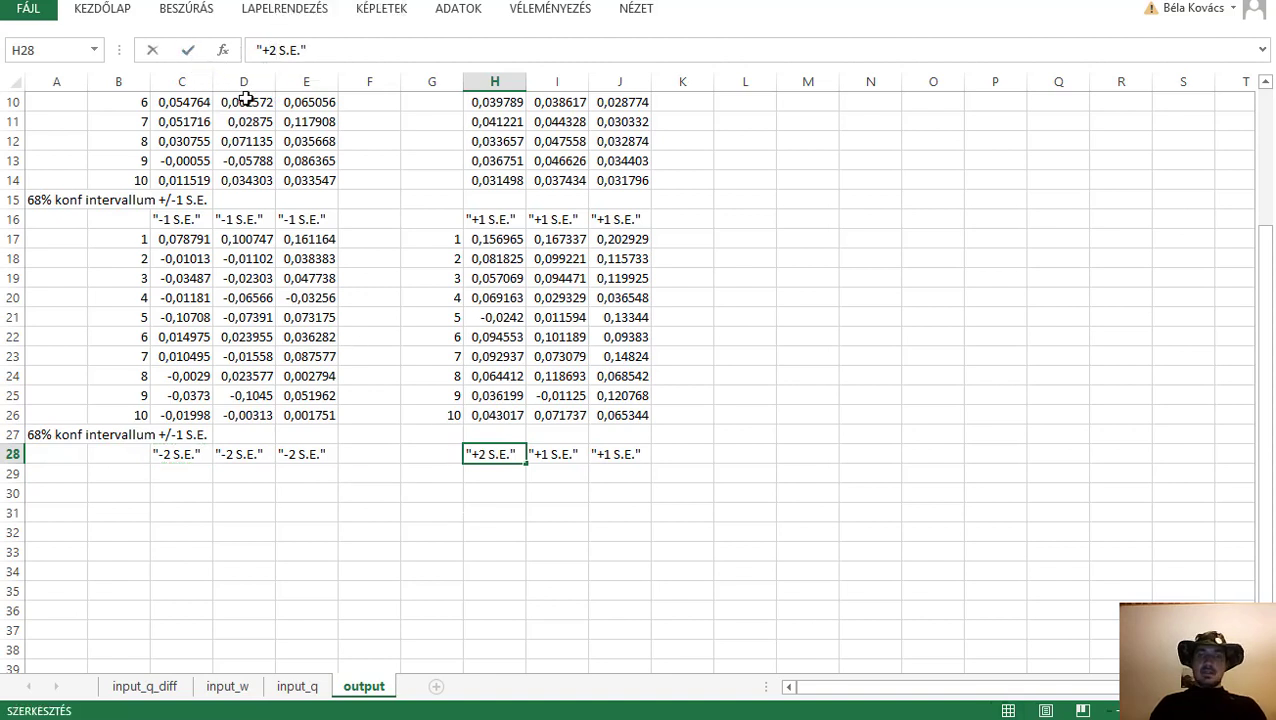
key(Return)
- Copy the H28 header into I28 and J28
click(494, 456)
key(ctrl+c)
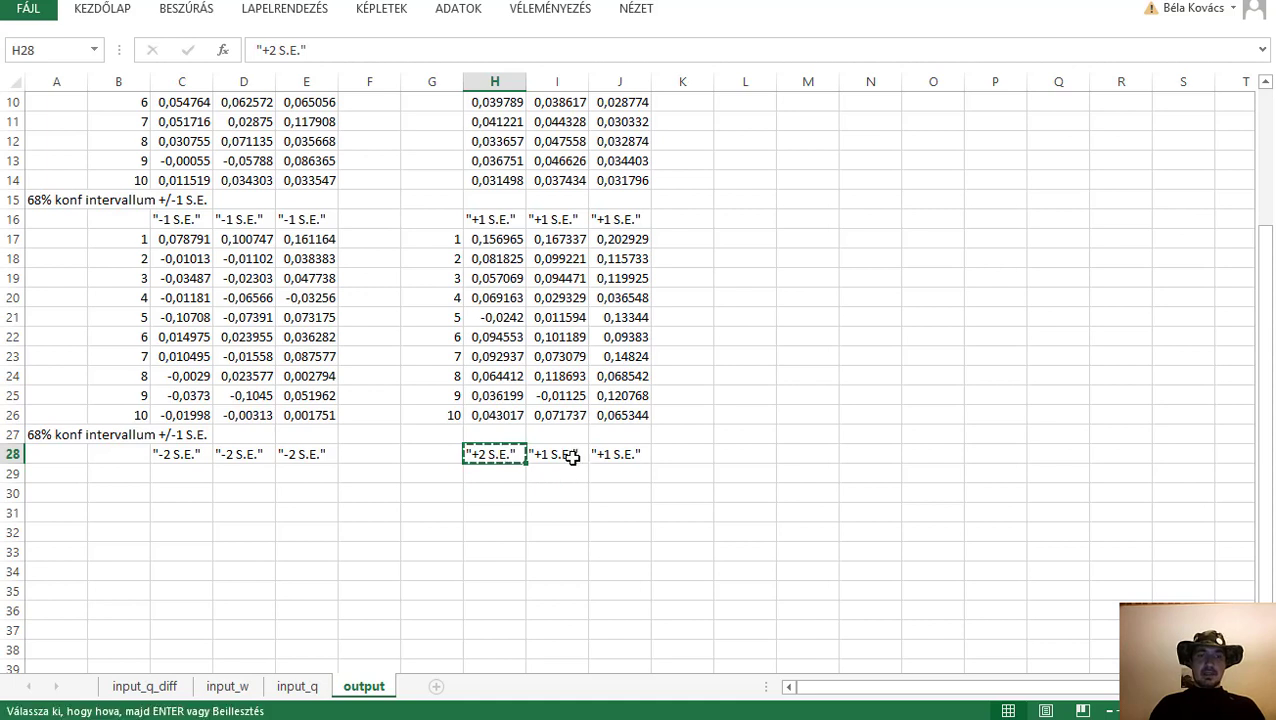
click(572, 456)
key(ctrl+v)
click(622, 456)
key(ctrl+v)
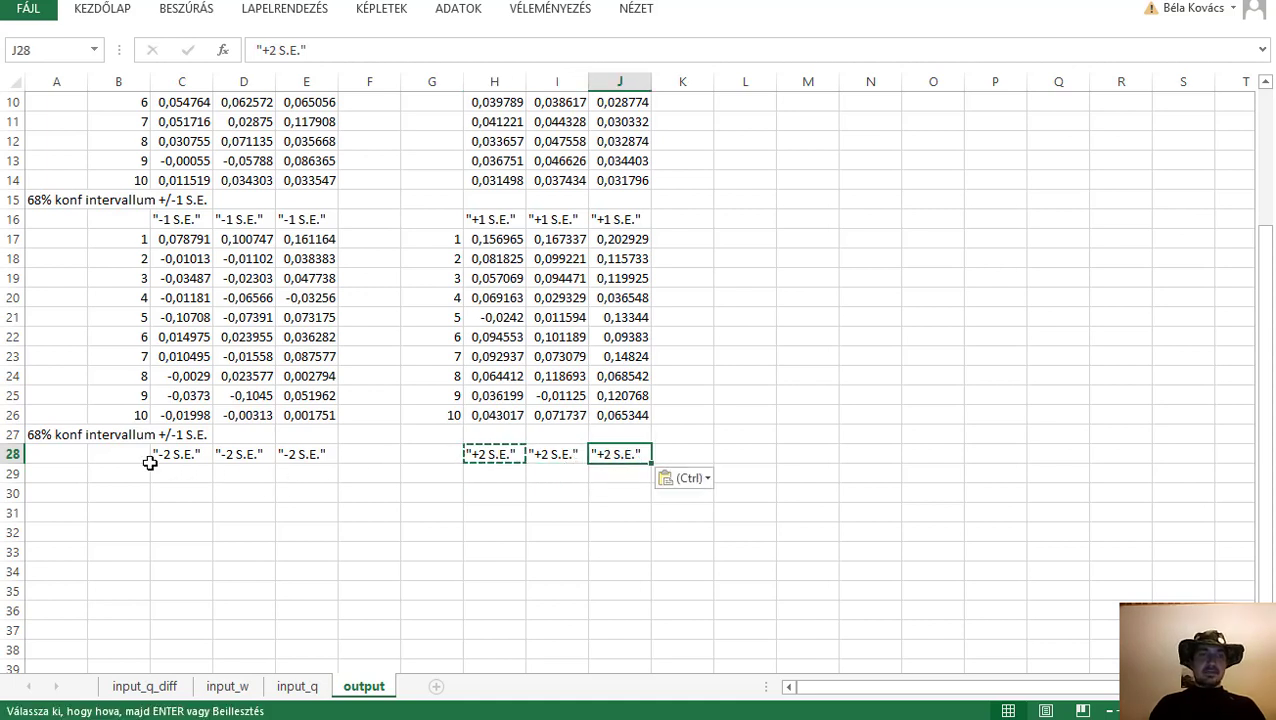
- Change the label in A27 to "95% konf intervallum +/-2 S.E."
click(85, 436)
drag(257, 50, 270, 52)
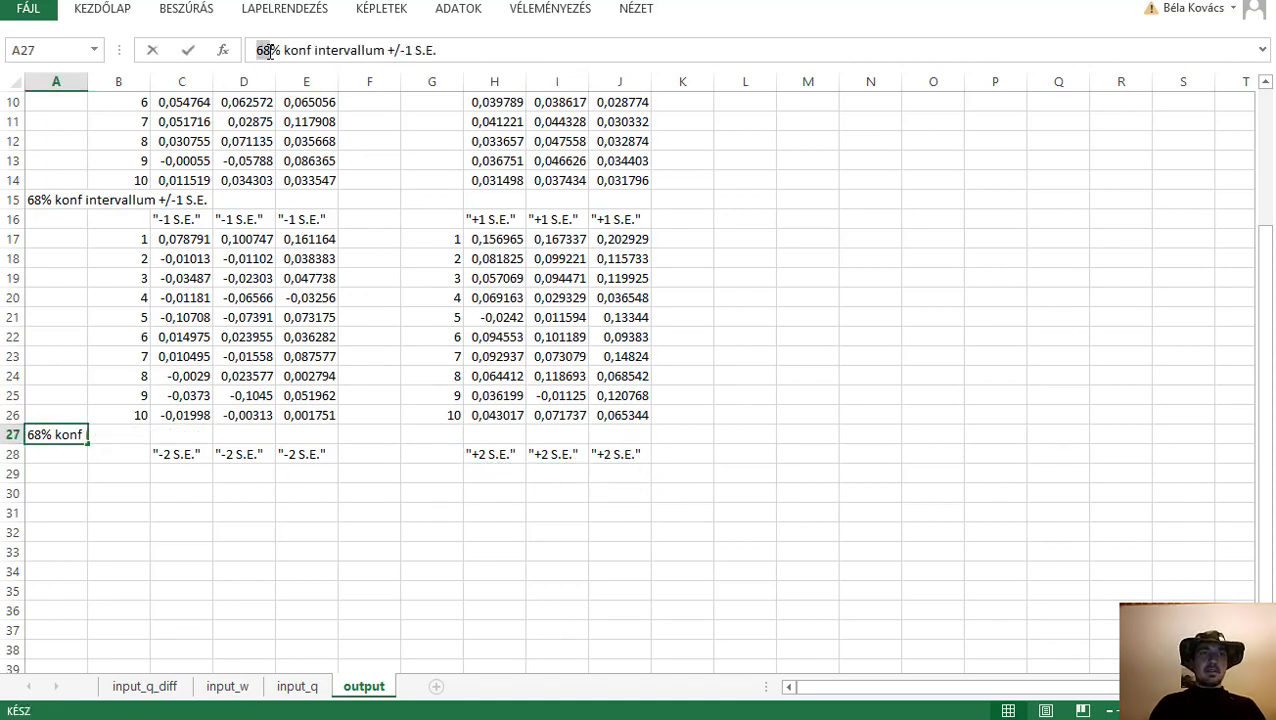
text(95)
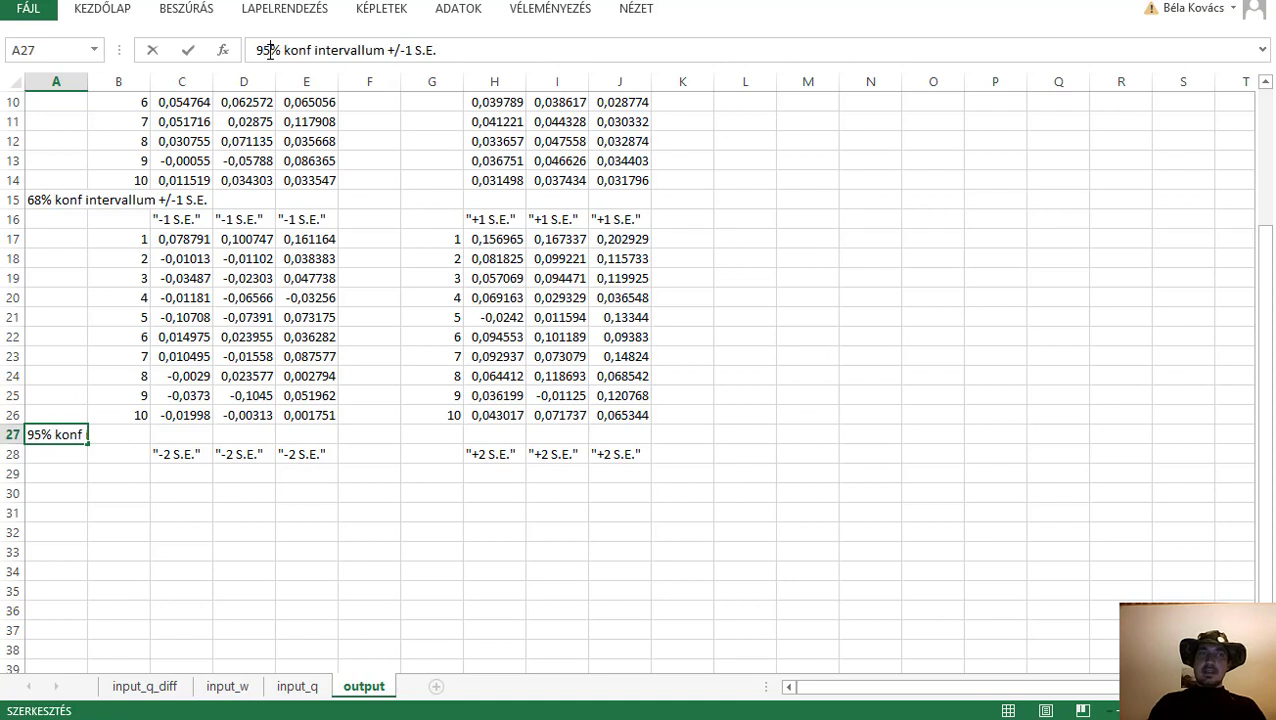
double_click(412, 49)
text(2)
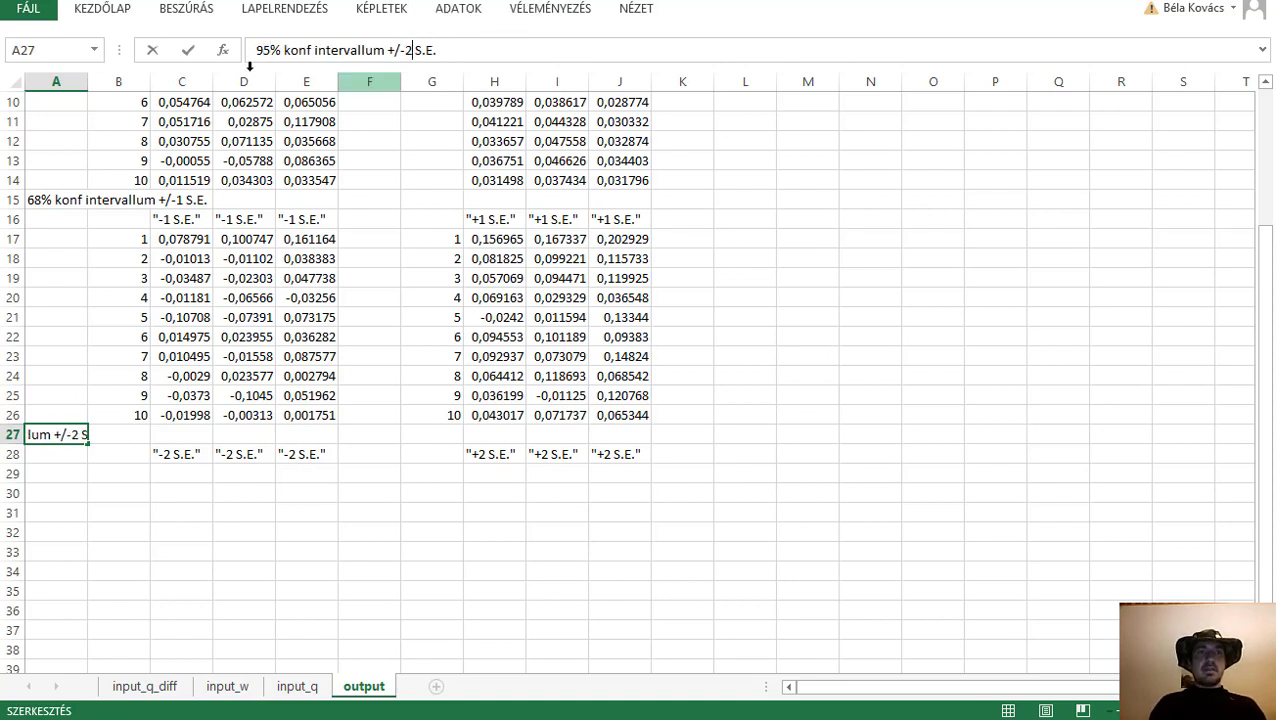
click(189, 51)
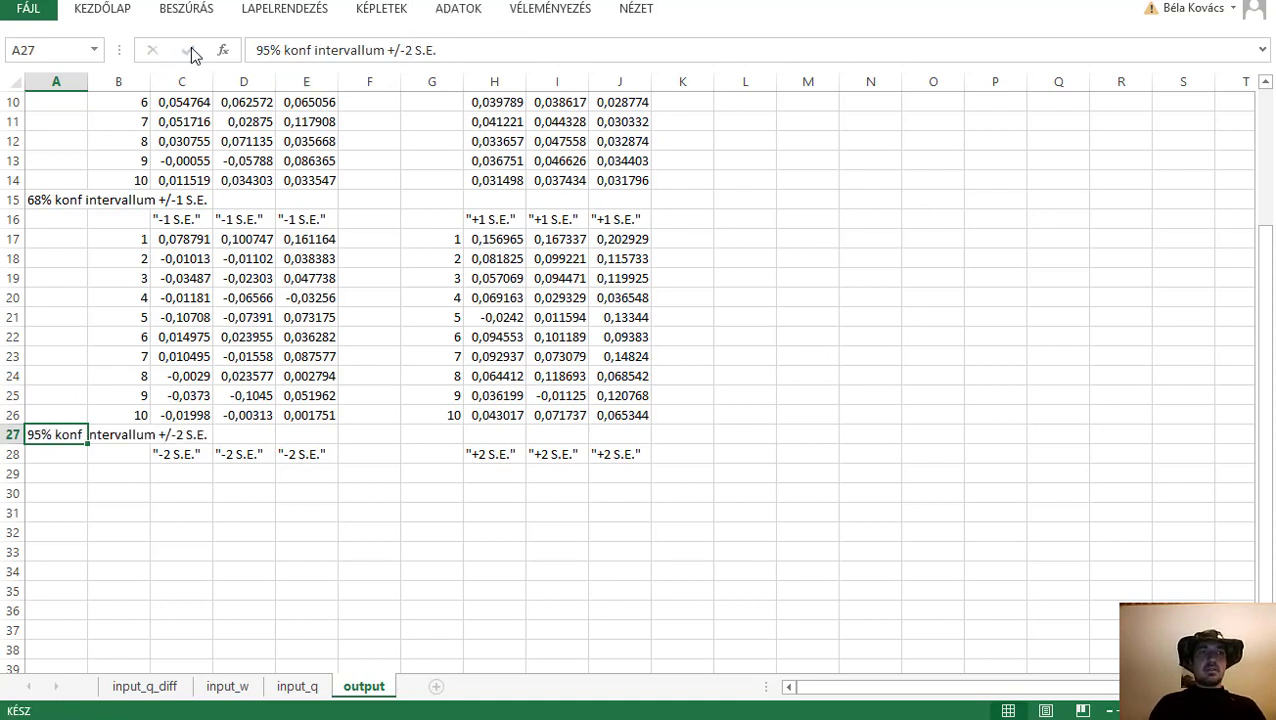
- Copy the period numbers 1 to 10 from B17:B26 to the range starting at B29
click(156, 492)
drag(109, 243, 108, 415)
key(ctrl+c)
click(130, 472)
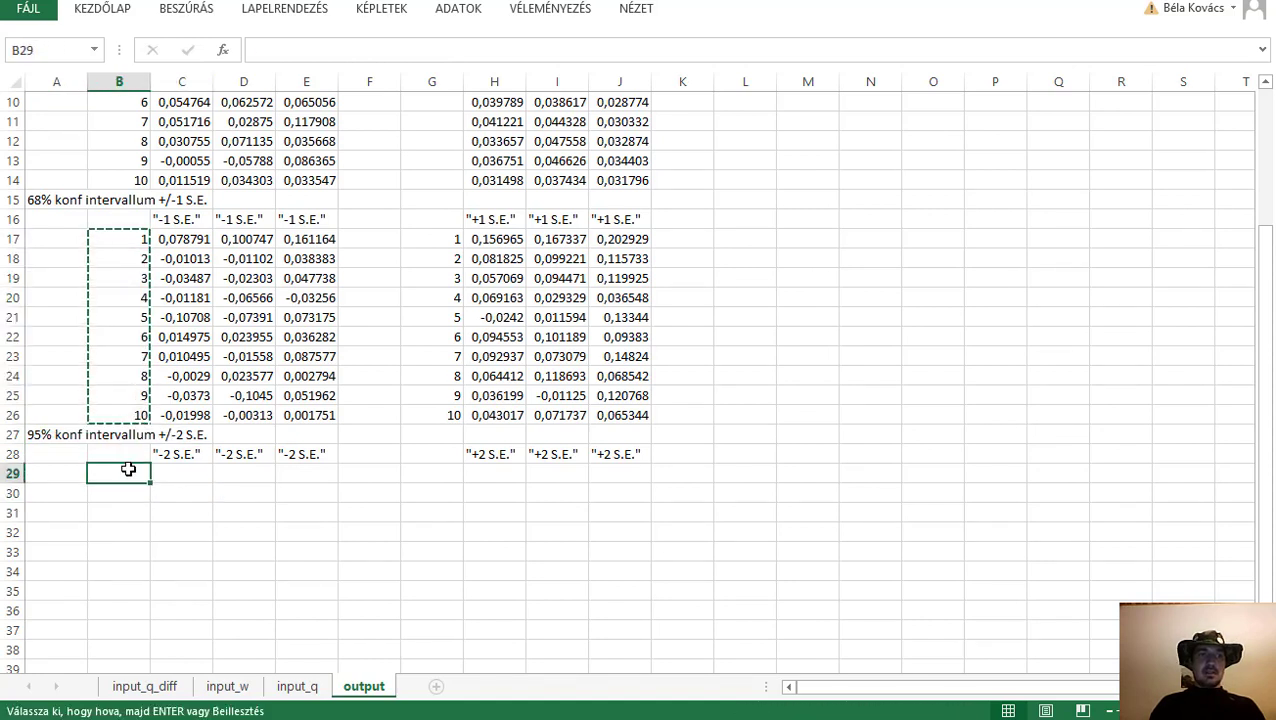
key(ctrl+v)
- Enter the lower-bound formula =C5-2*H5 in C29 and fill it across C29:E38
click(178, 474)
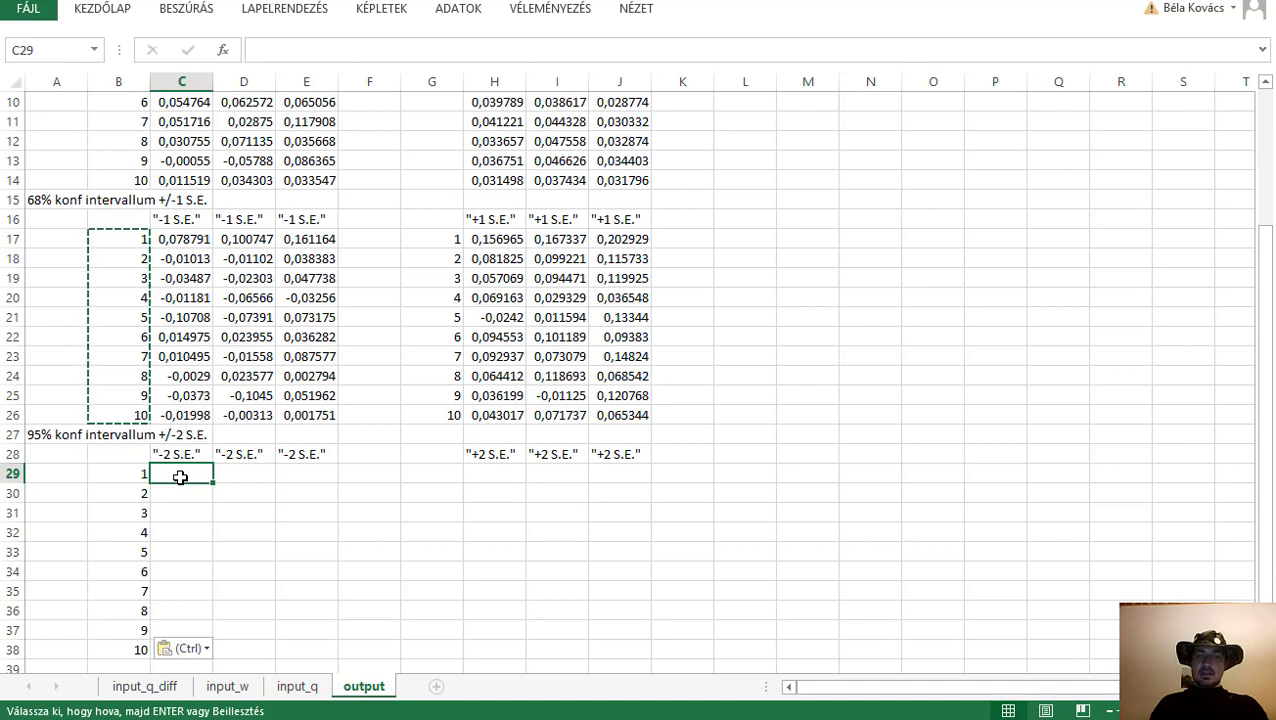
text(=)
scroll(187, 451, up, 3)
click(161, 183)
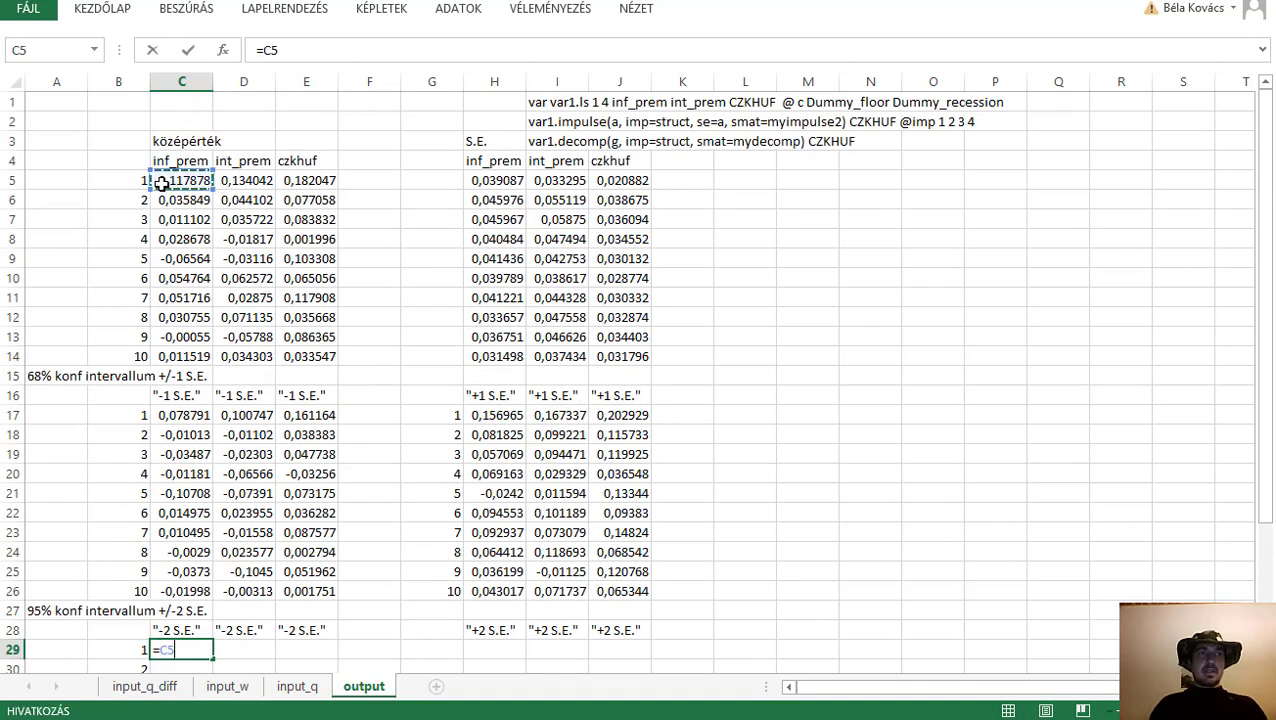
text(-2*)
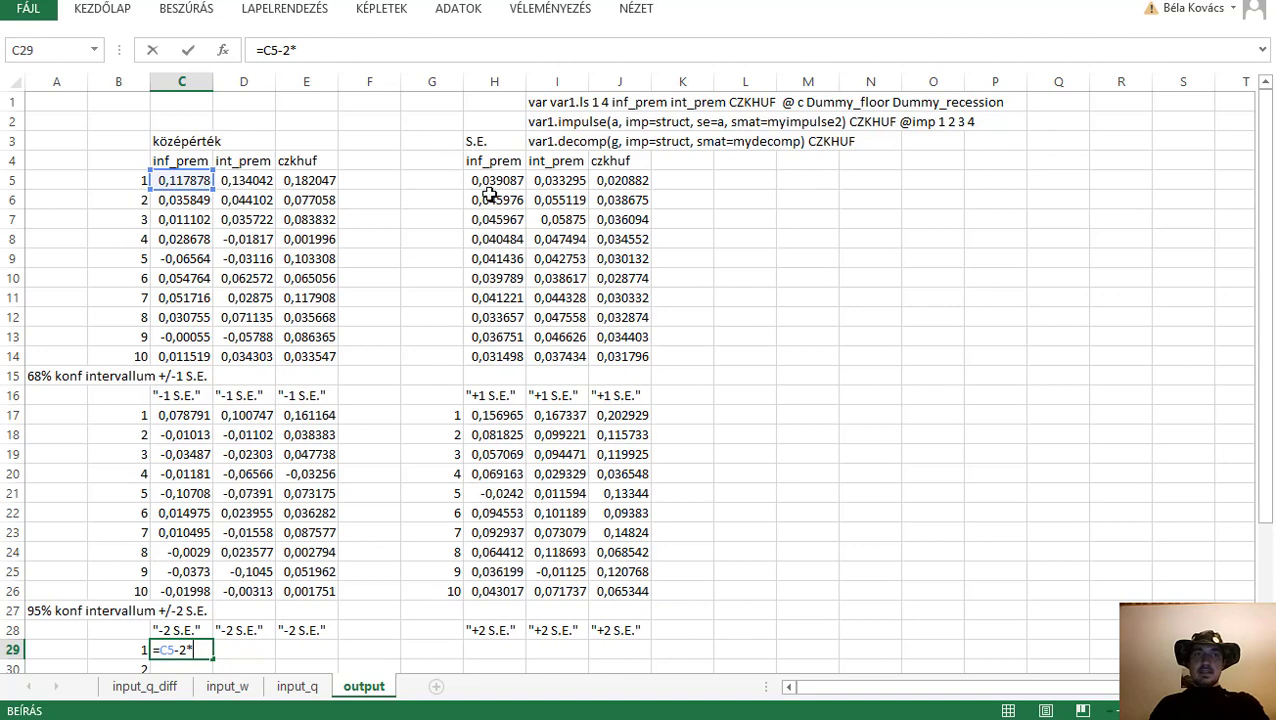
click(487, 183)
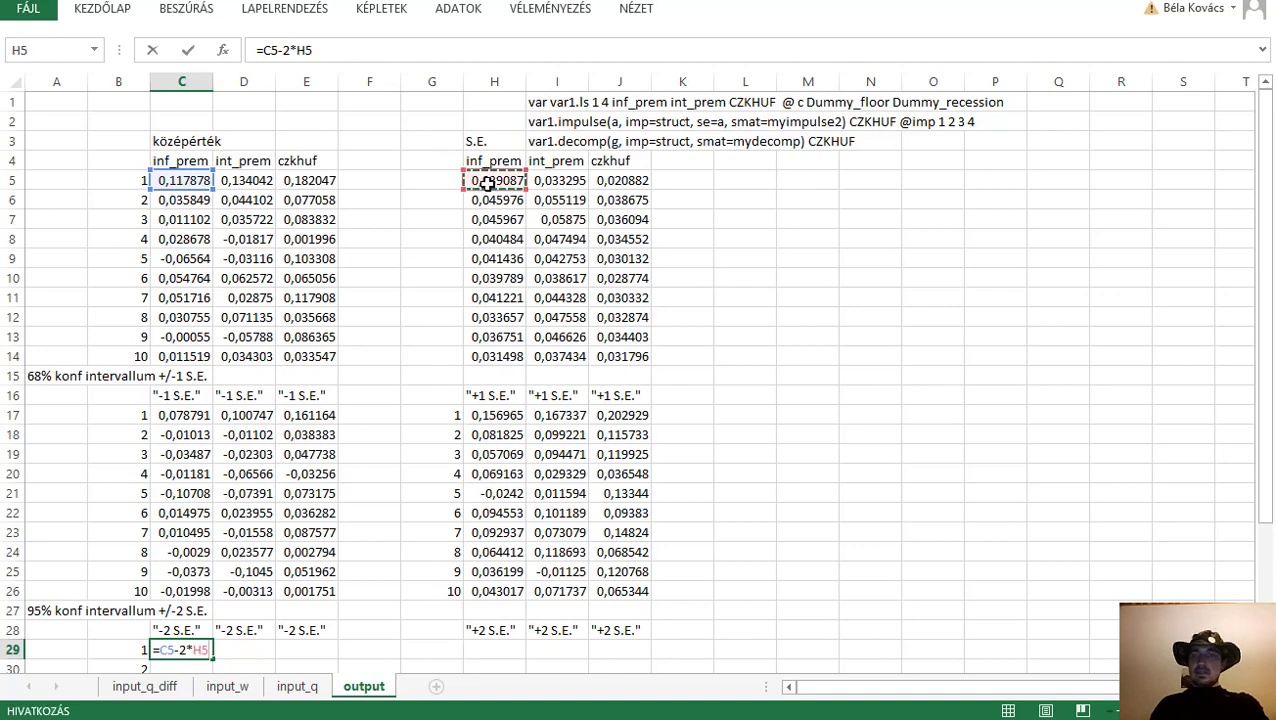
key(Return)
scroll(242, 411, down, 4)
click(184, 398)
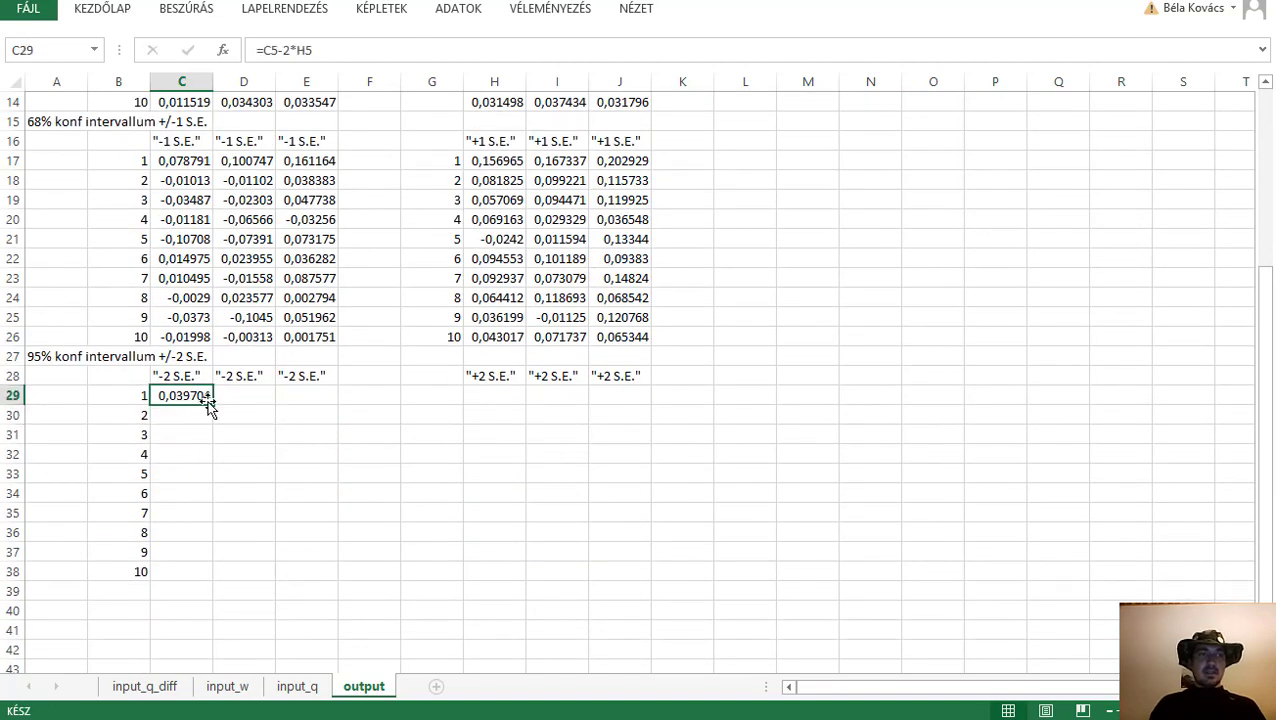
drag(212, 405, 336, 575)
- Enter the upper-bound formula =C5+2*H5 in H29 and fill it across H29:J38
click(490, 393)
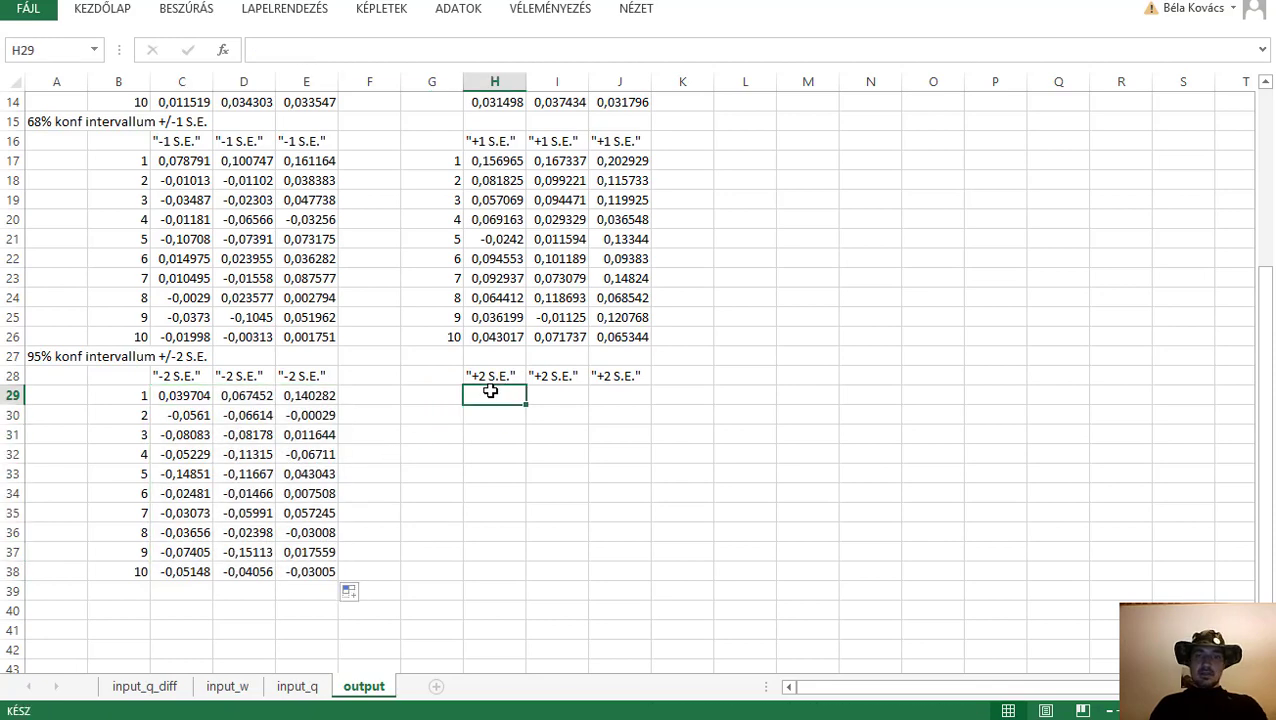
text(=)
scroll(467, 464, up, 4)
click(168, 185)
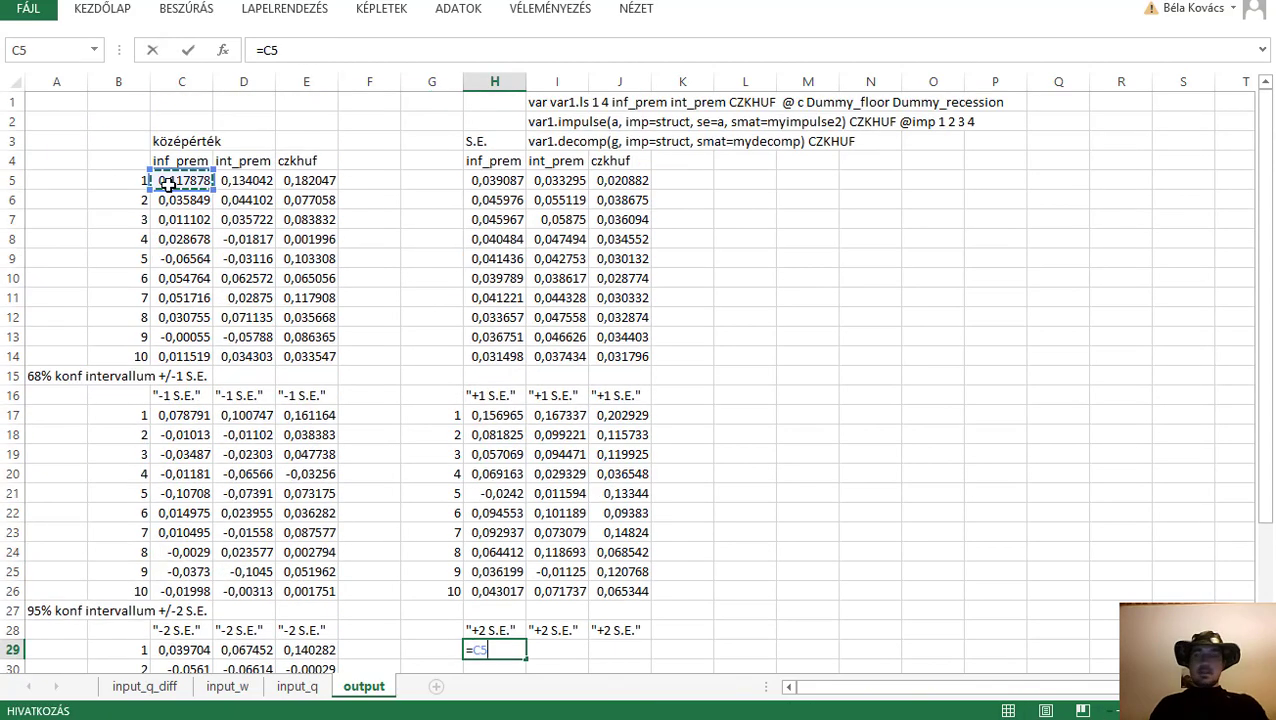
text(+2)
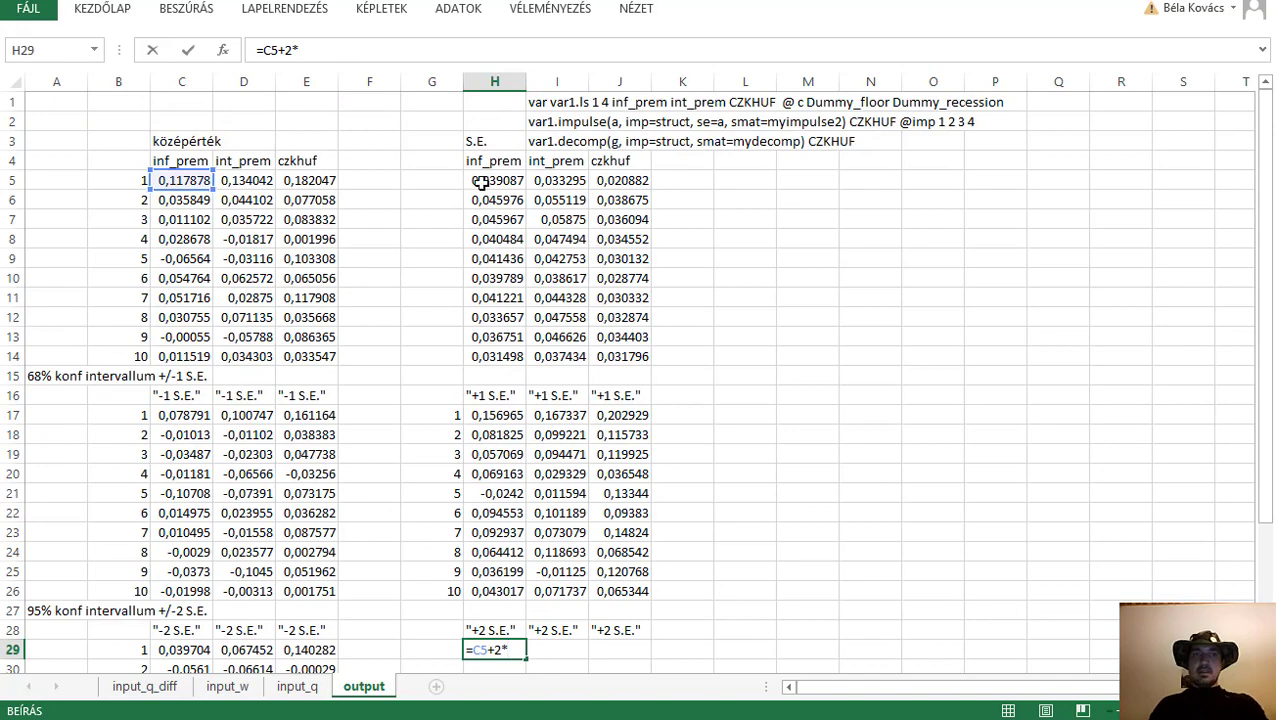
text(*)
click(481, 182)
key(Return)
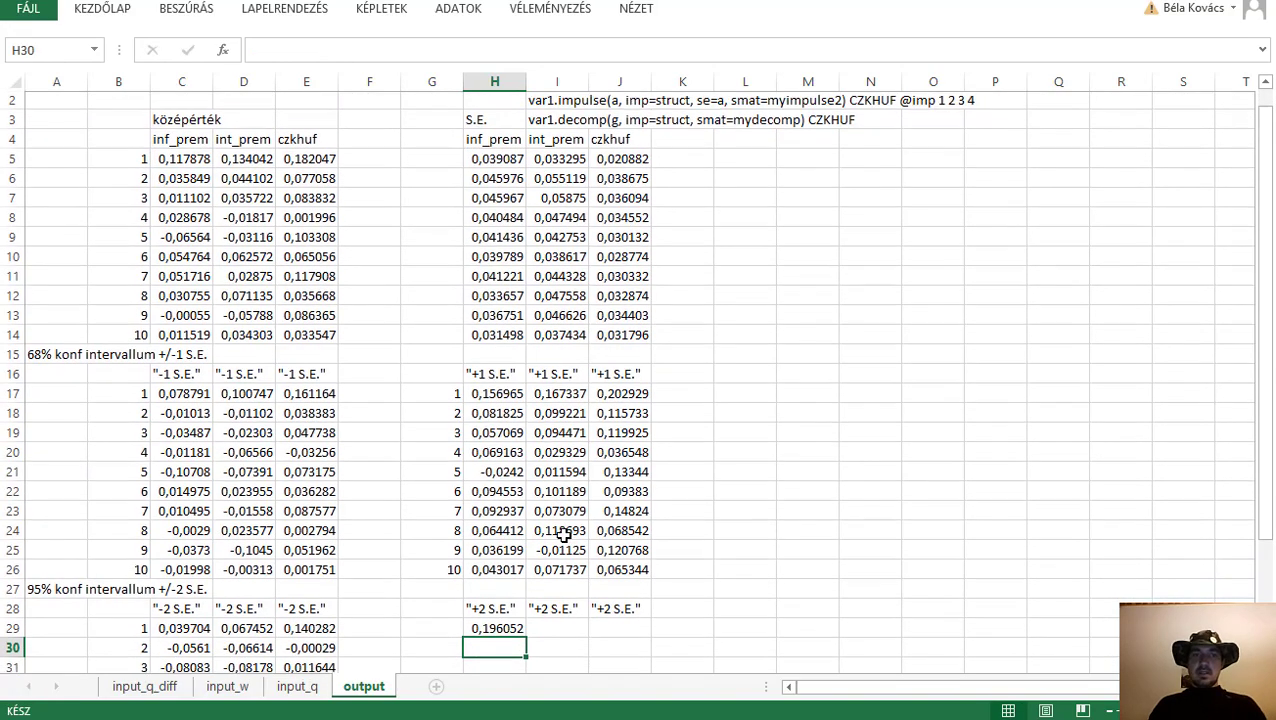
click(486, 340)
drag(527, 347, 646, 521)
- Insert a 2-D line chart of inf_prem from C4:C14, C16:C26, H16:H26, C28:C38 and H28:H38, and place it beside the S.E. table from K5
scroll(655, 447, up, 5)
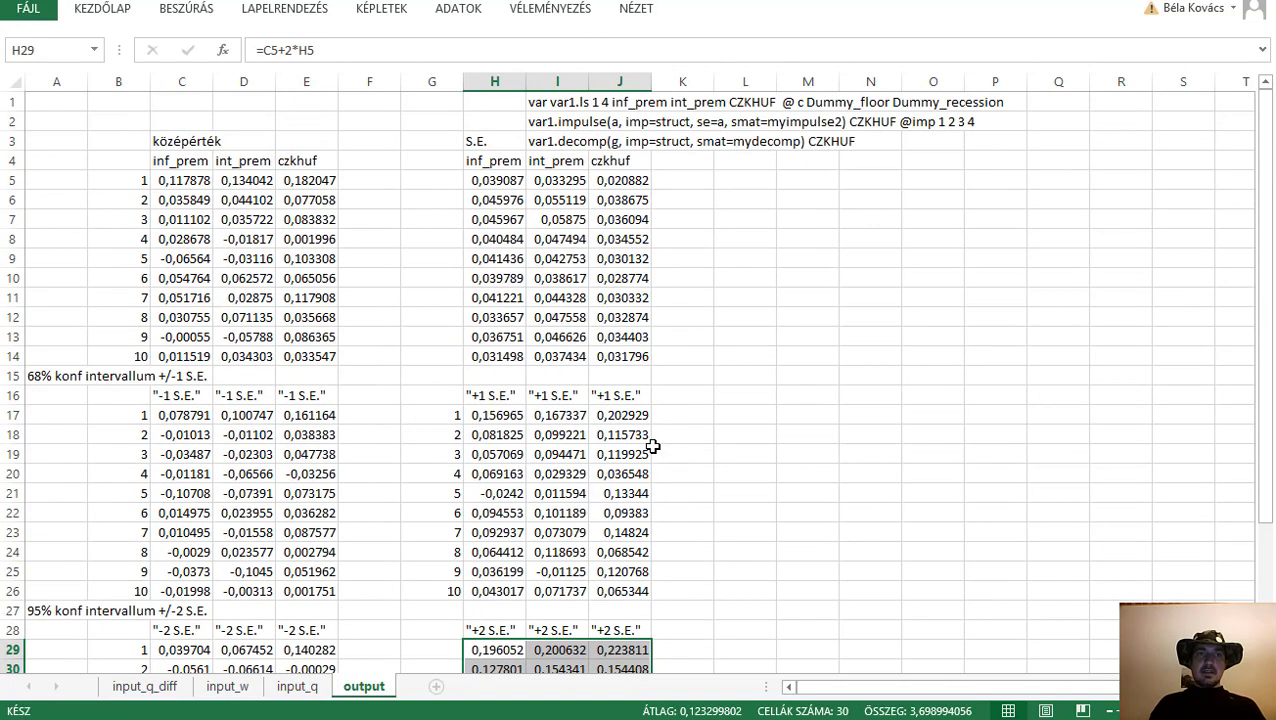
drag(170, 163, 170, 352)
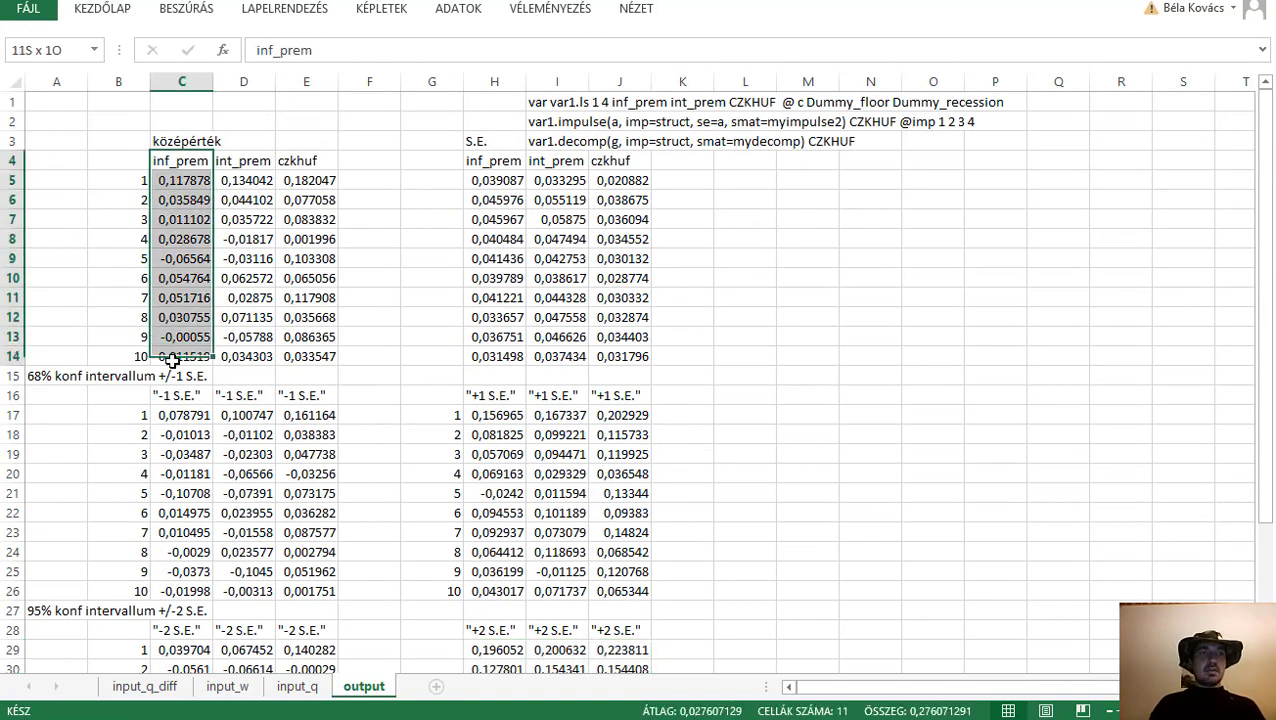
scroll(170, 349, down, 2)
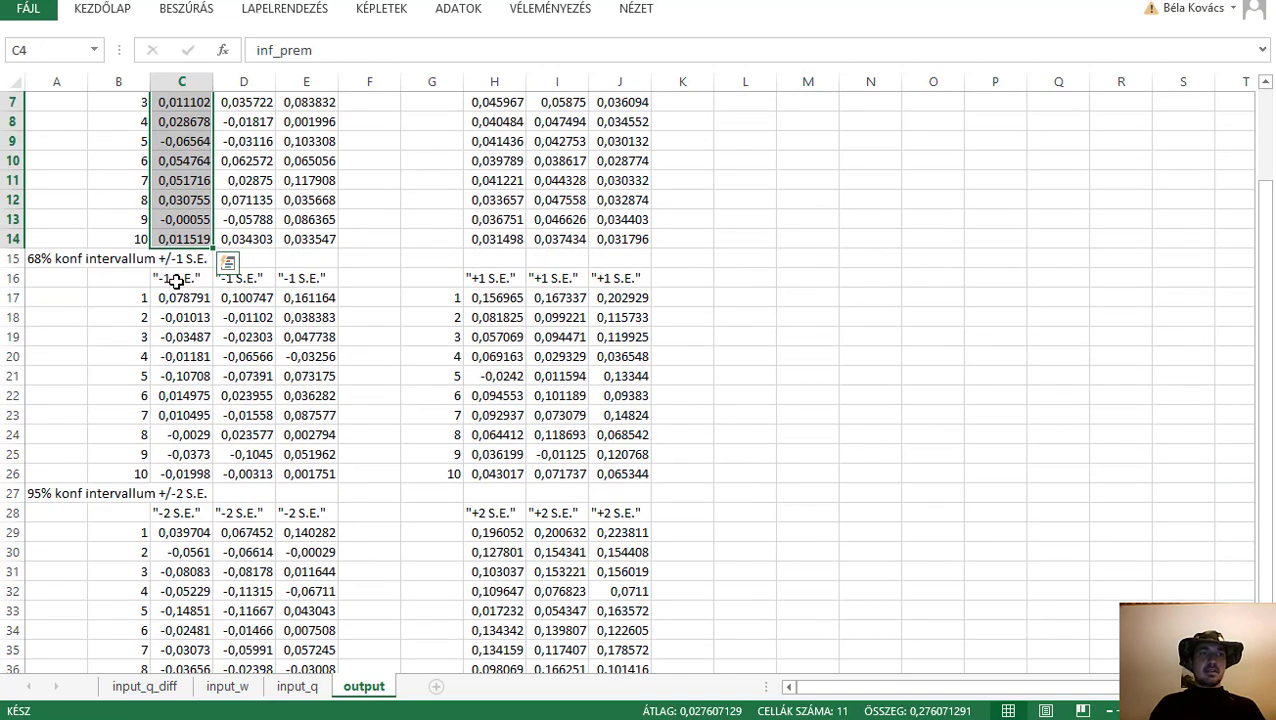
drag(168, 277, 180, 474)
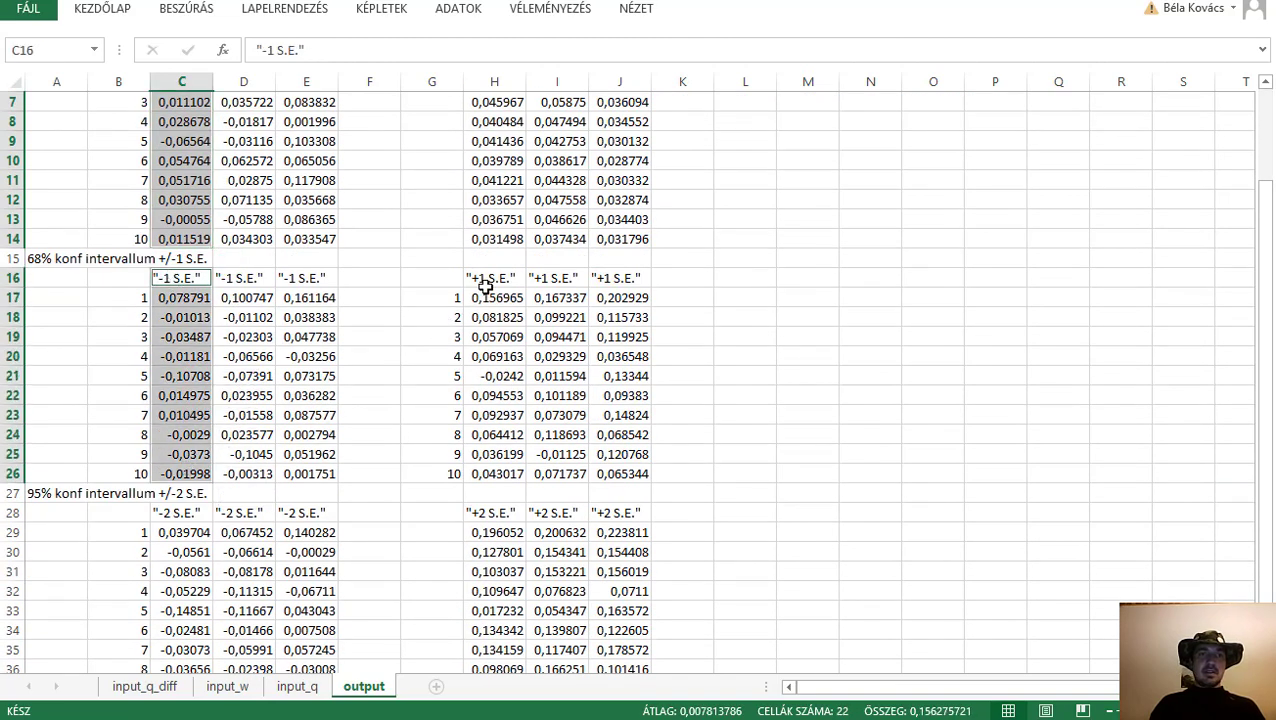
drag(485, 284, 482, 474)
scroll(300, 400, down, 3)
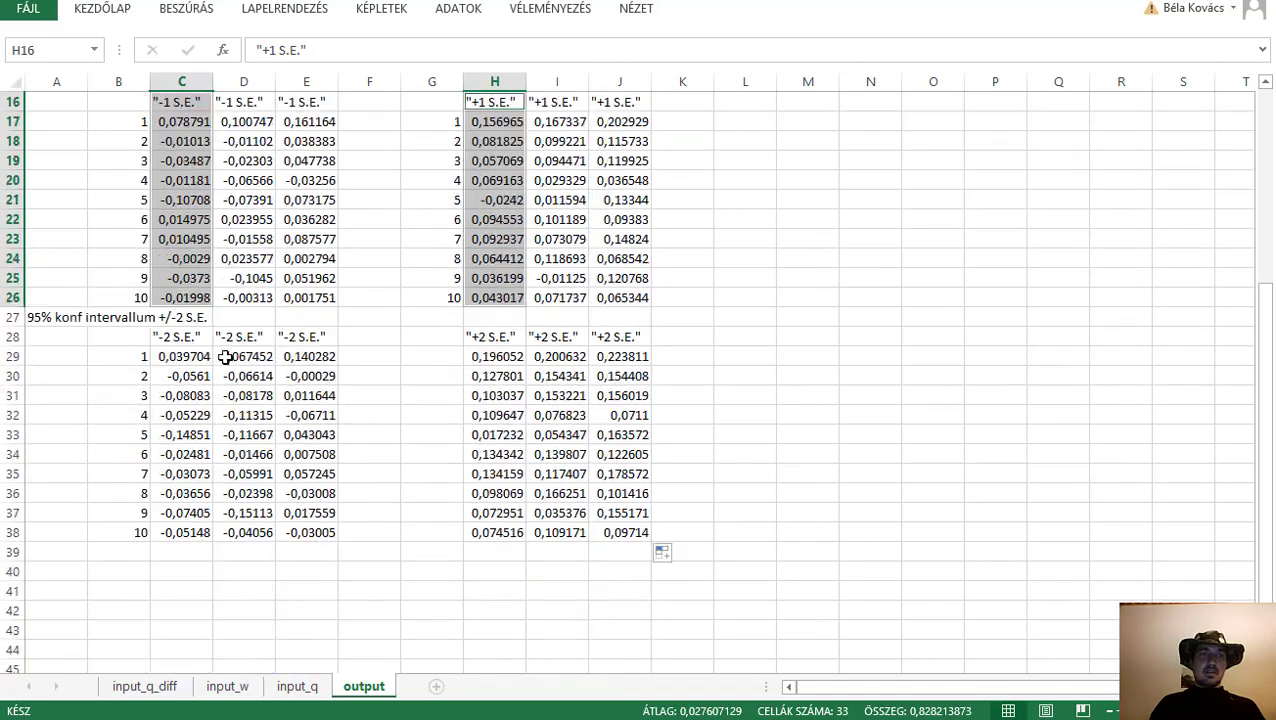
drag(176, 336, 178, 530)
scroll(358, 369, up, 5)
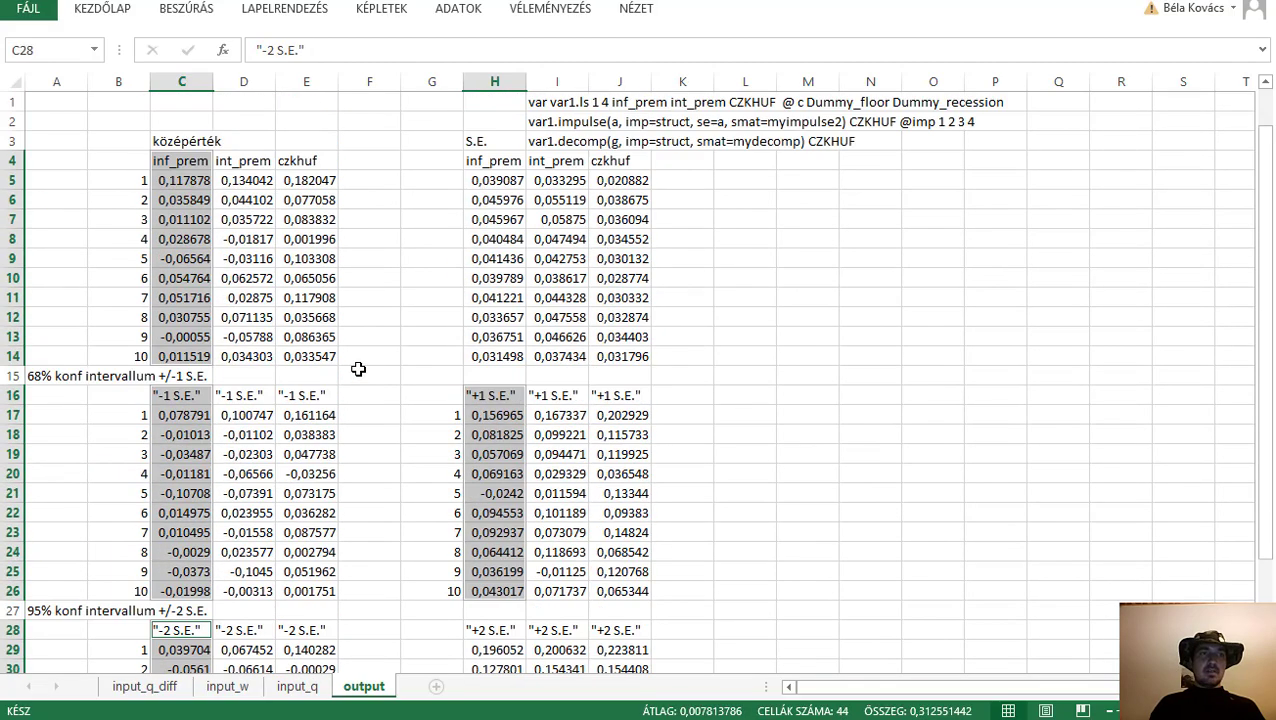
scroll(358, 369, down, 5)
ctrl+drag(485, 336, 484, 529)
scroll(427, 370, up, 5)
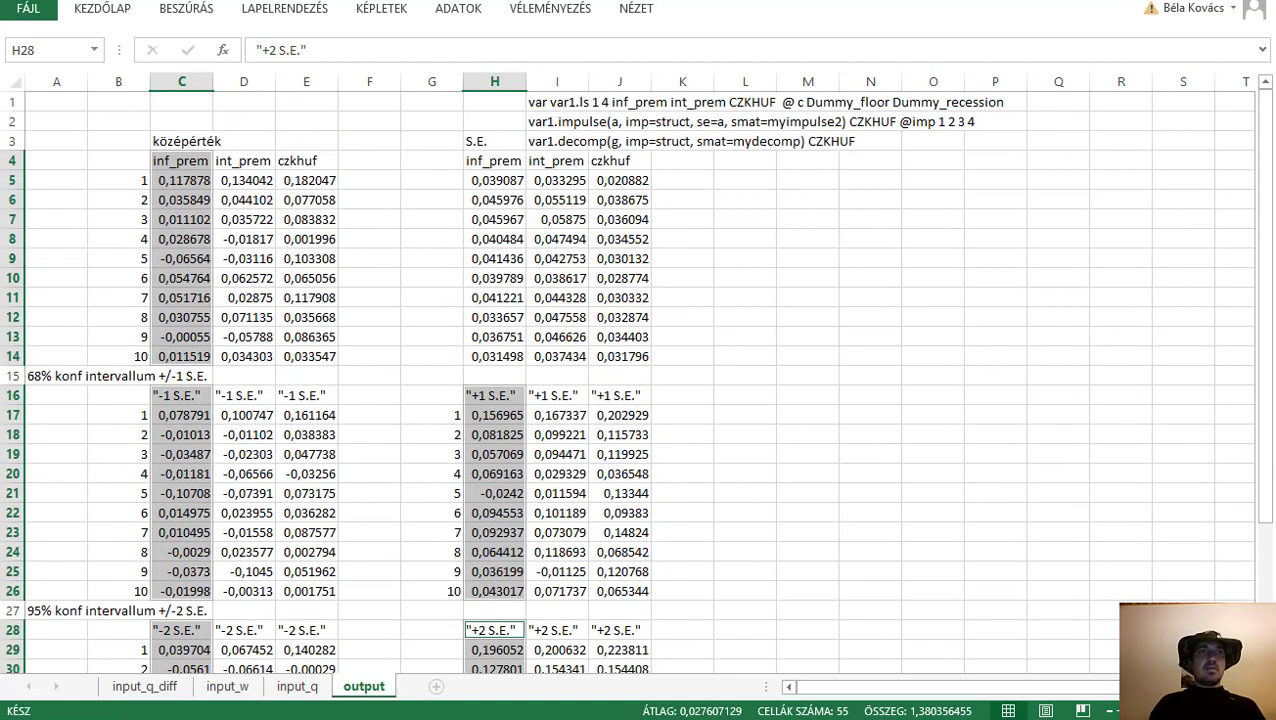
click(187, 9)
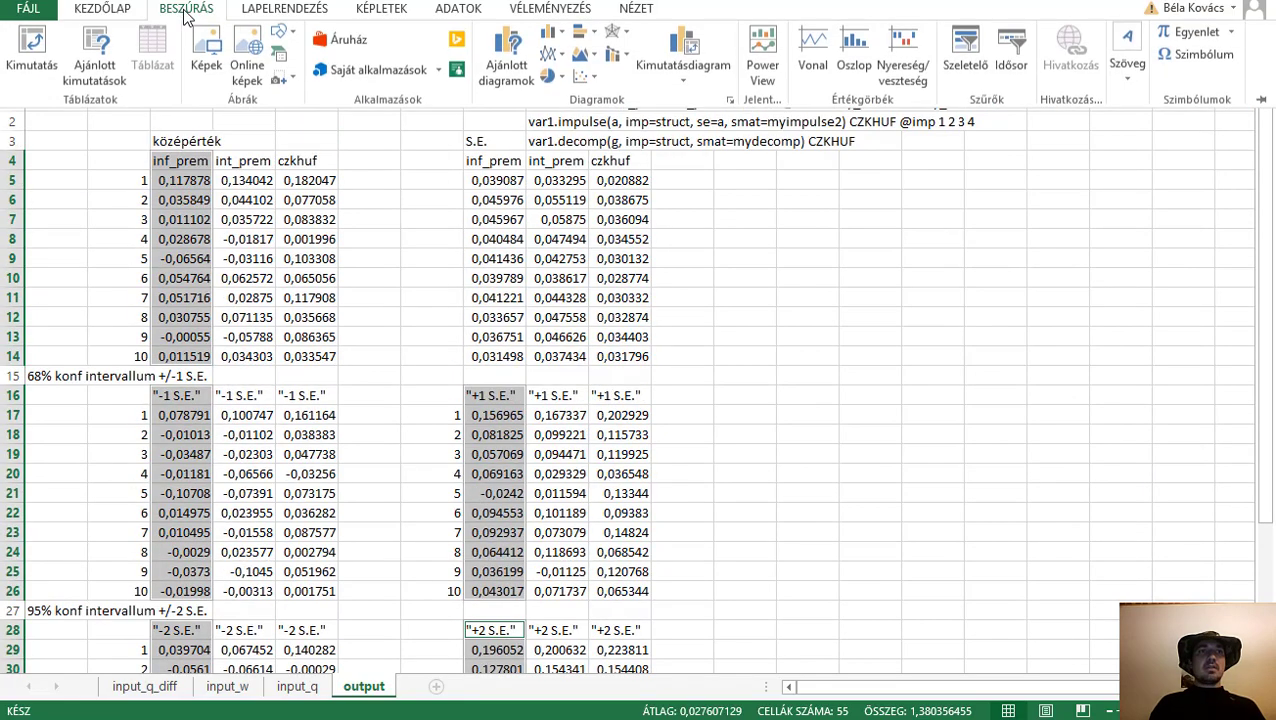
click(551, 57)
click(584, 147)
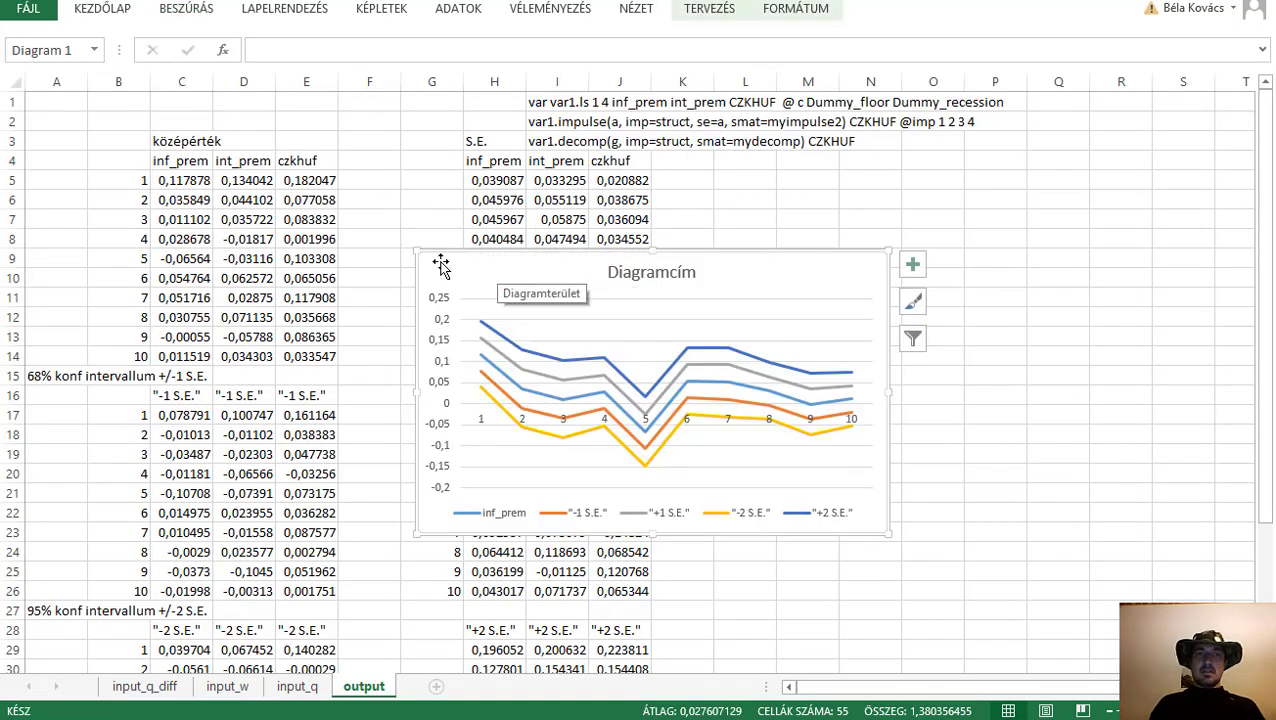
drag(439, 265, 686, 182)
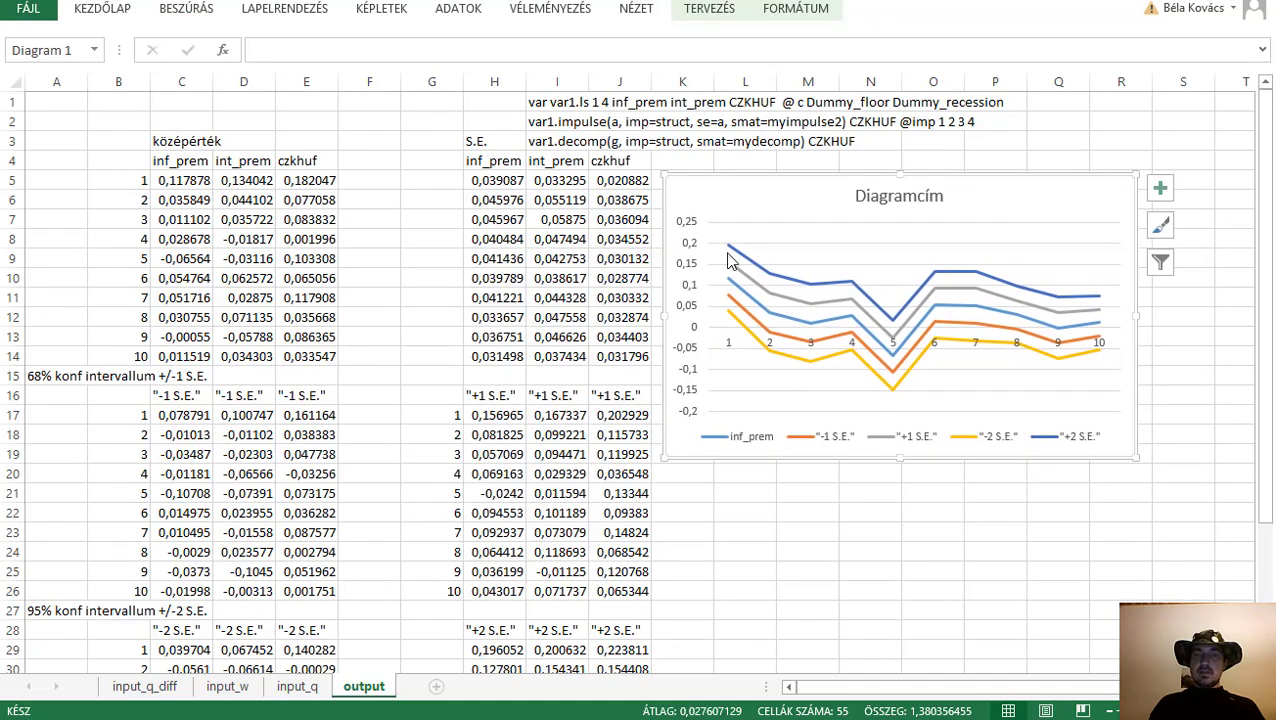
- Insert a 2-D line chart of int_prem from D4:D14, D16:D26, I16:I26, D28:D38 and I28:I38, and place it directly below the inf_prem chart
drag(249, 160, 245, 356)
scroll(244, 370, down, 3)
ctrl+drag(244, 219, 250, 415)
ctrl+drag(549, 224, 540, 410)
scroll(242, 343, down, 2)
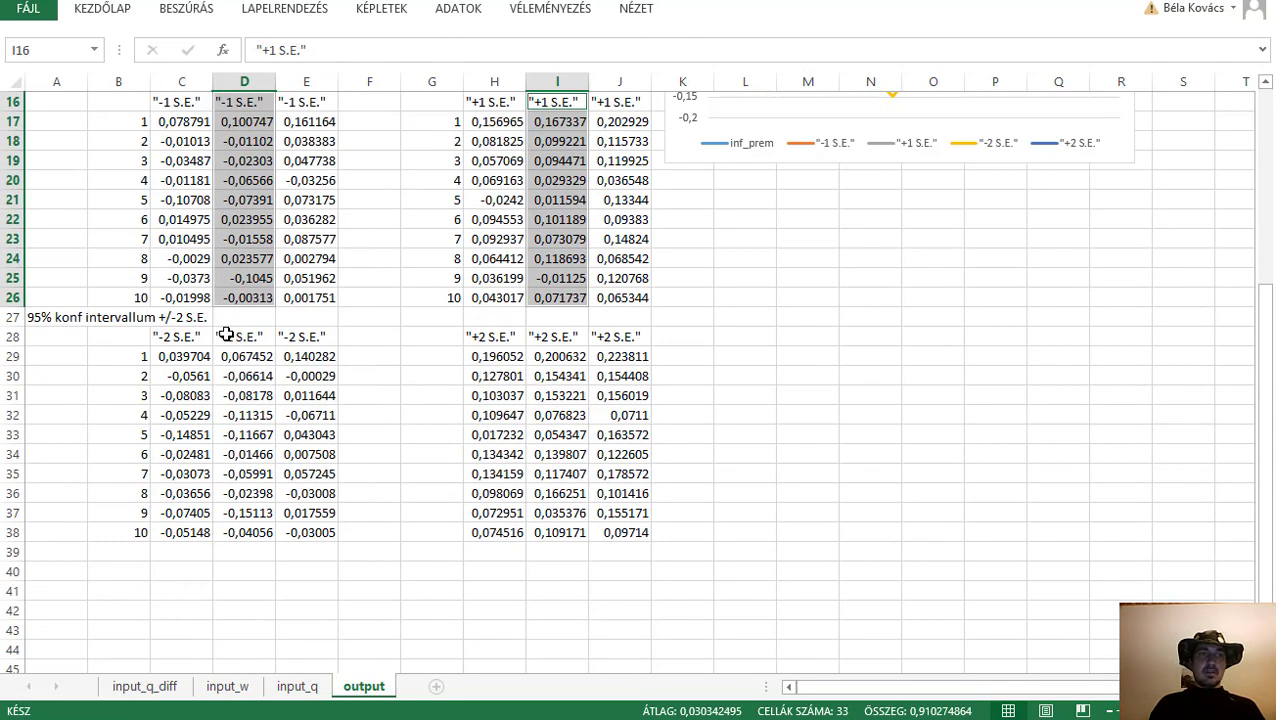
ctrl+drag(226, 334, 245, 533)
ctrl+drag(536, 344, 560, 538)
scroll(433, 329, up, 5)
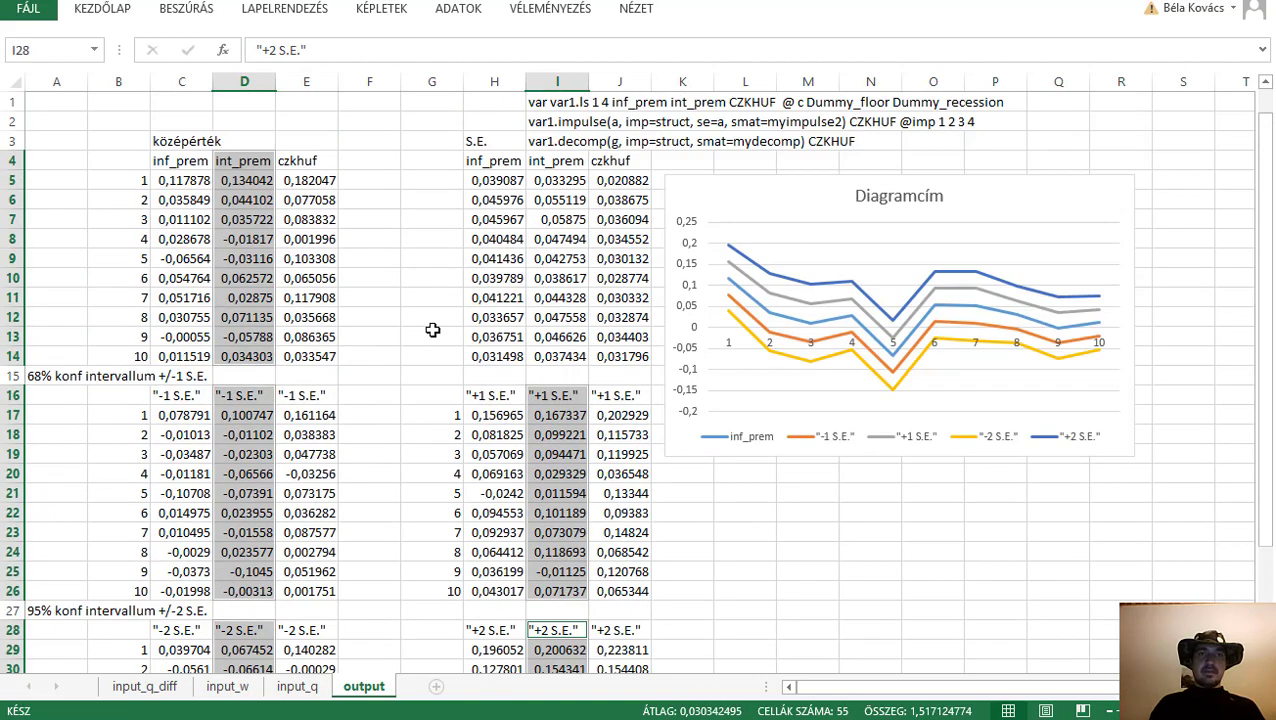
click(163, 8)
click(549, 57)
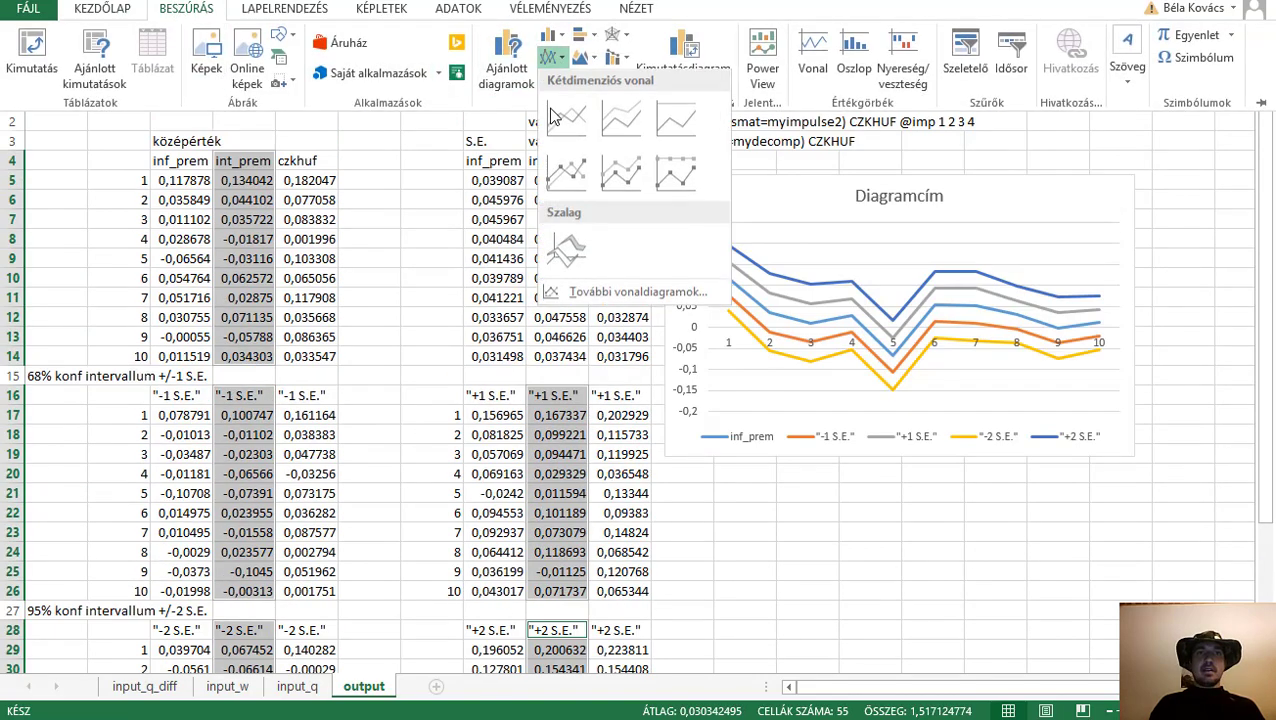
click(560, 118)
drag(511, 264, 686, 474)
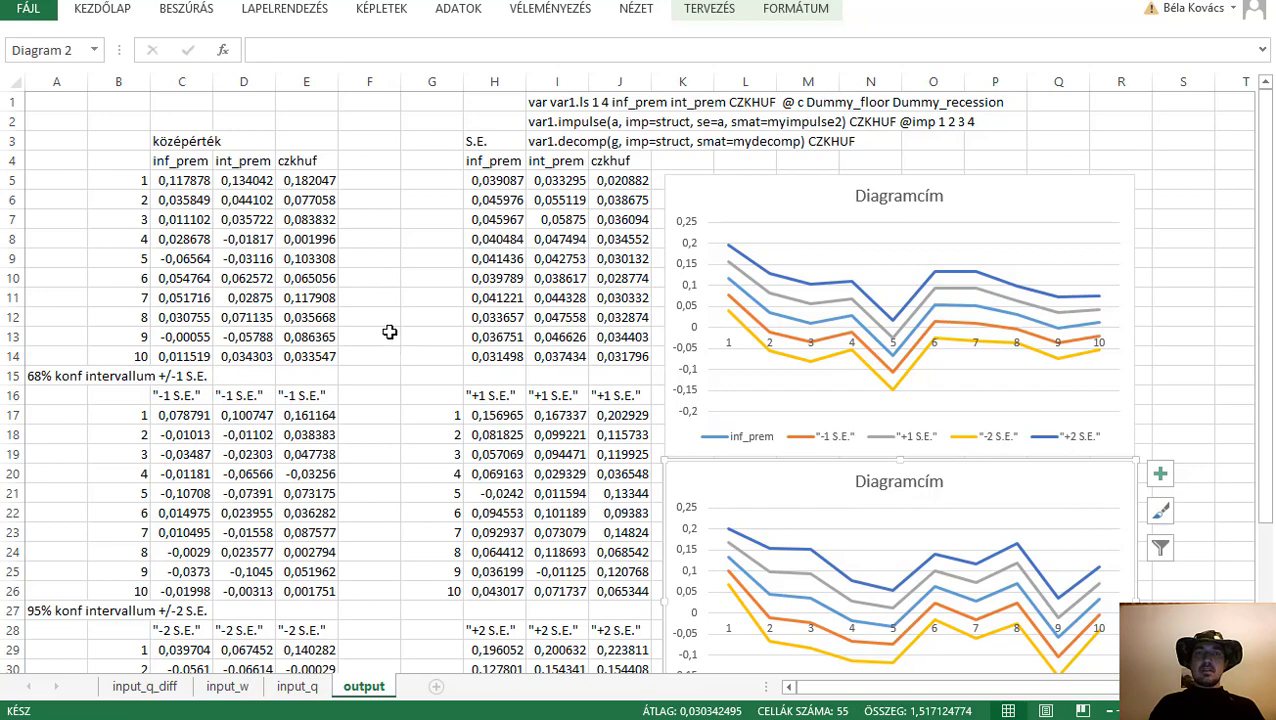
- Insert a 2-D line chart of czkhuf from E4:E14, E16:E26, J16:J26, E28:E38 and J28:J38, and place it directly below the int_prem chart
click(370, 297)
drag(306, 161, 307, 356)
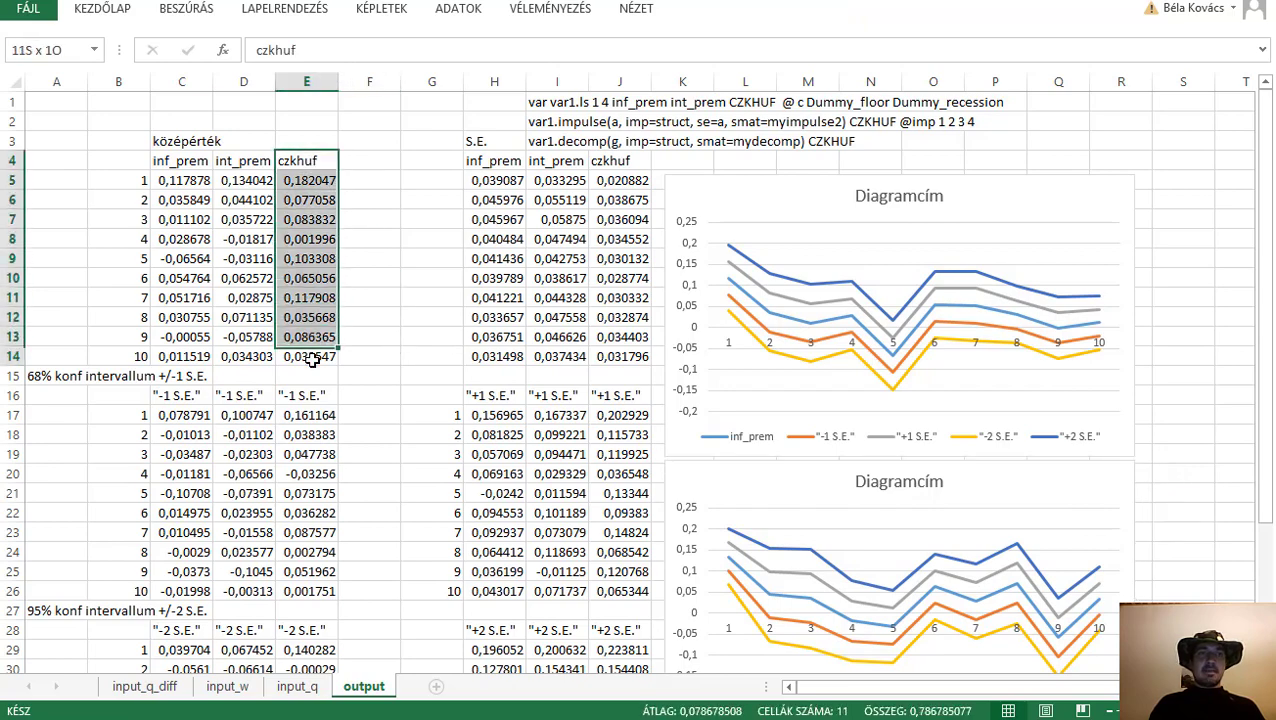
scroll(373, 276, down, 4)
drag(306, 161, 310, 356)
ctrl+drag(607, 162, 608, 356)
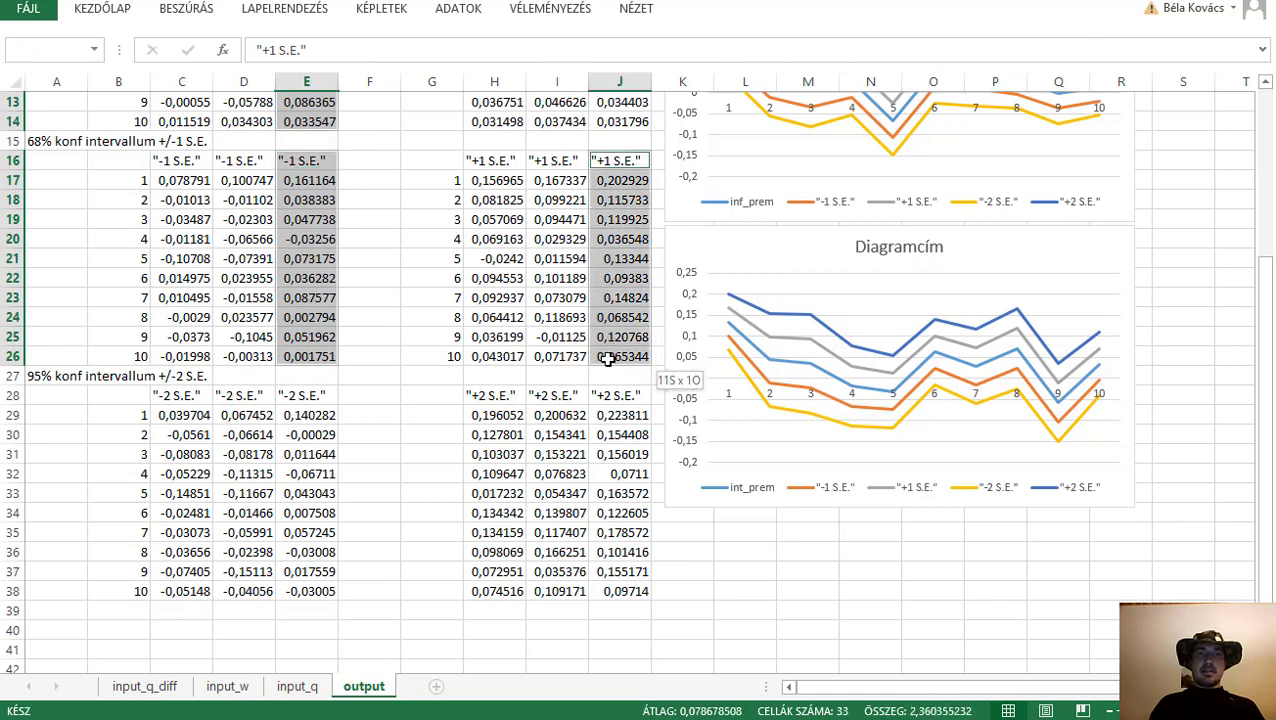
ctrl+drag(308, 396, 310, 591)
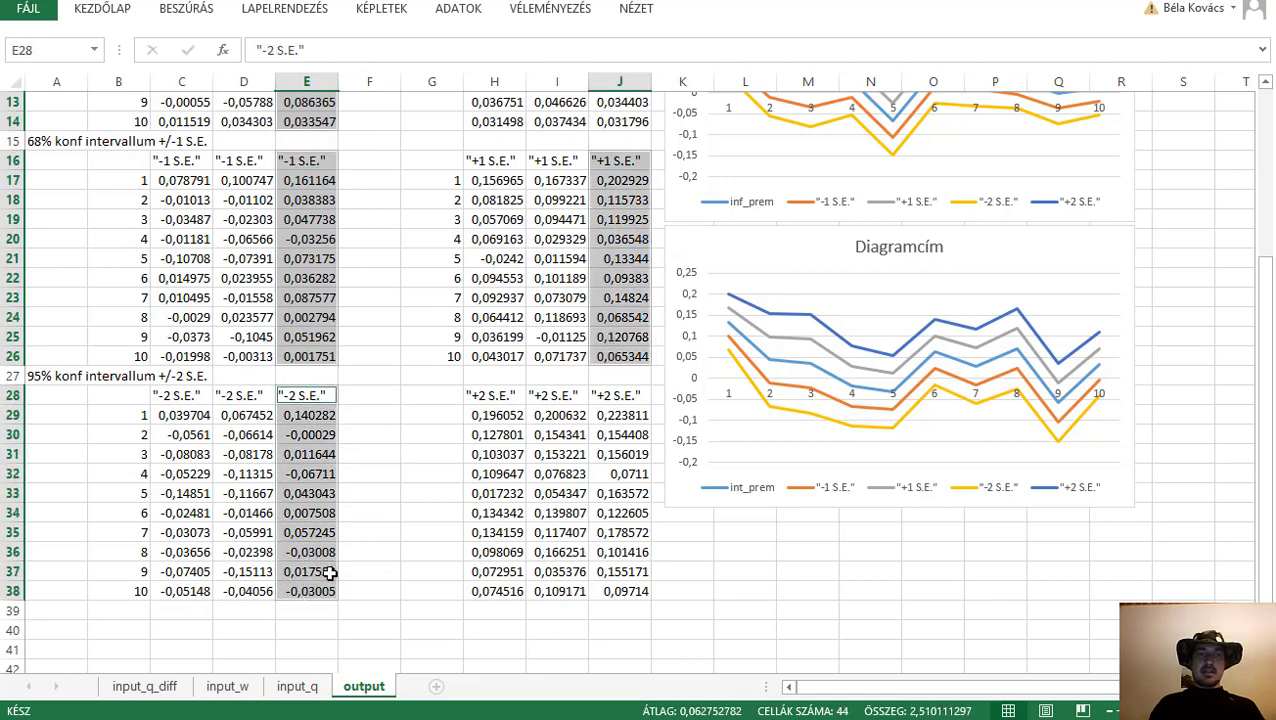
ctrl+drag(607, 396, 613, 590)
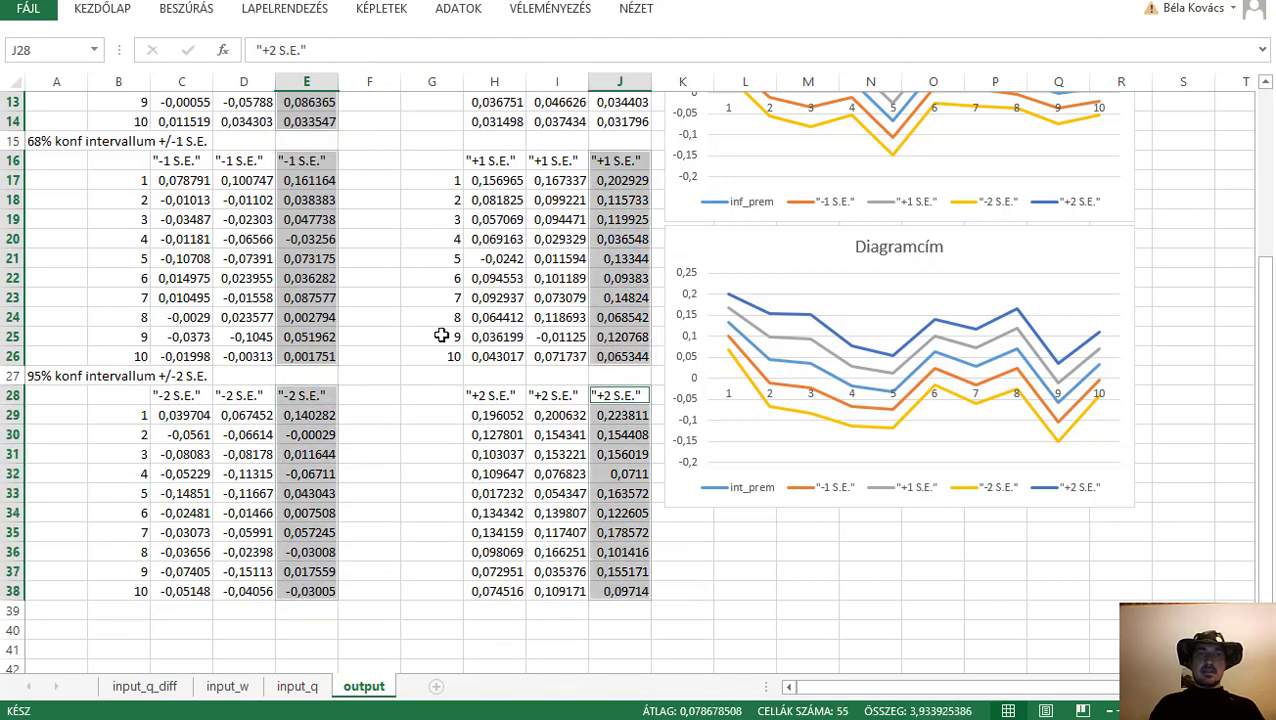
scroll(421, 310, up, 4)
click(185, 10)
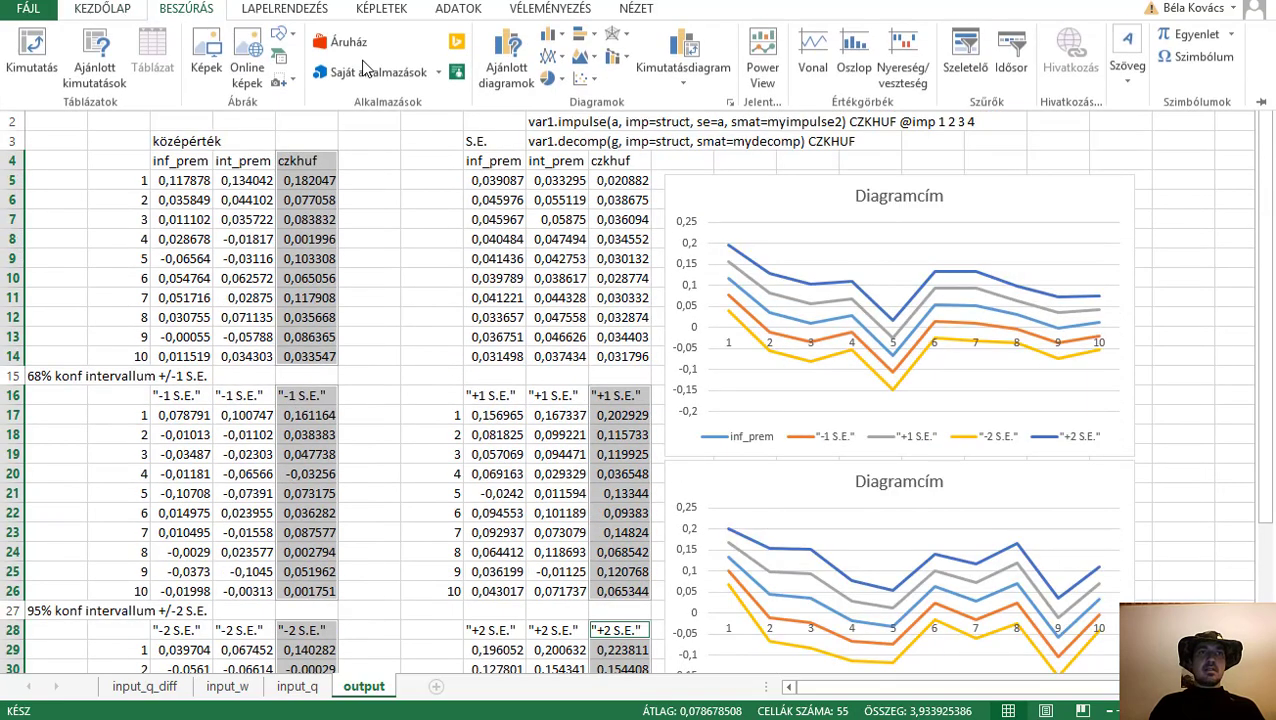
click(551, 58)
click(552, 122)
scroll(521, 182, down, 3)
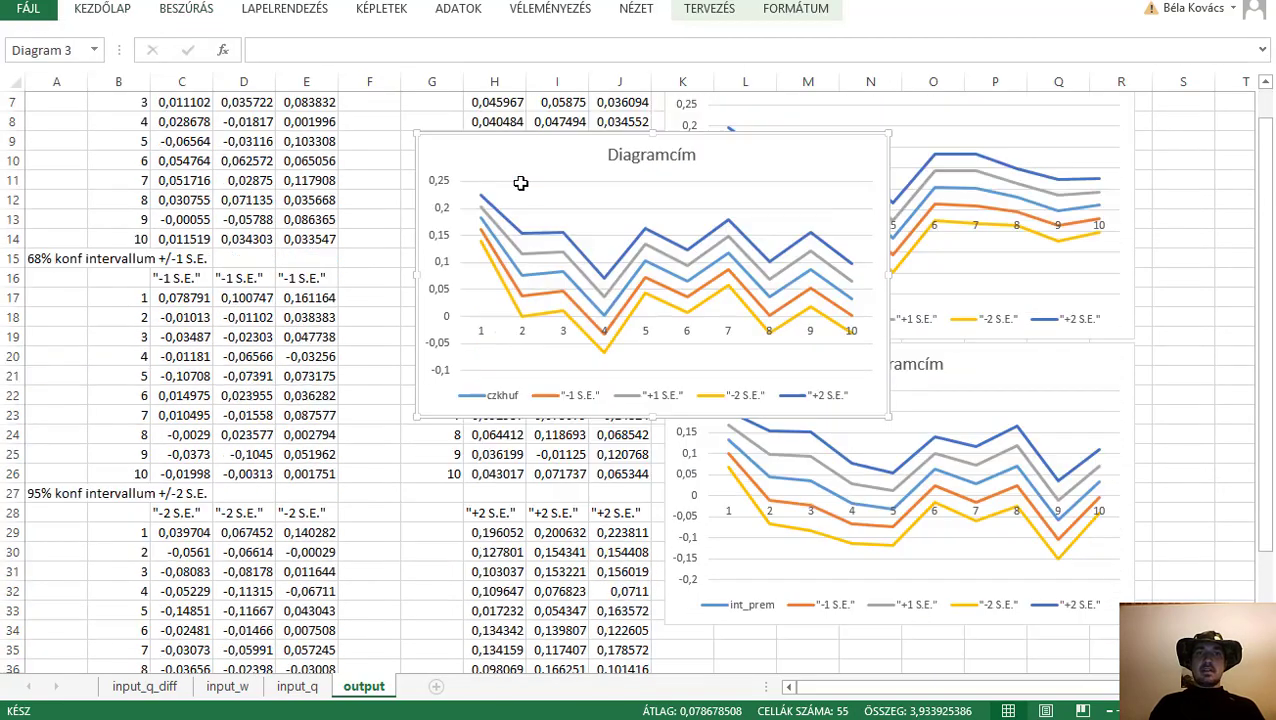
drag(441, 114, 682, 436)
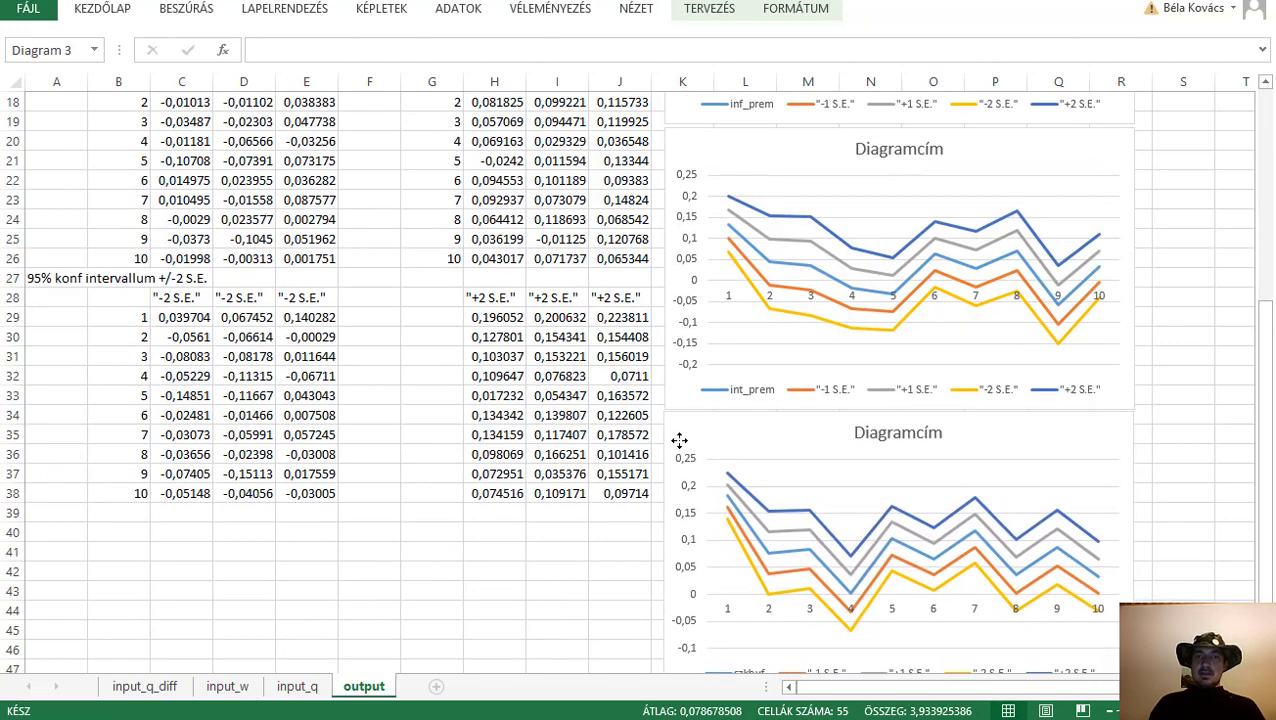
- Recolor the inf_prem line black in the inf_prem response chart
scroll(679, 440, up, 6)
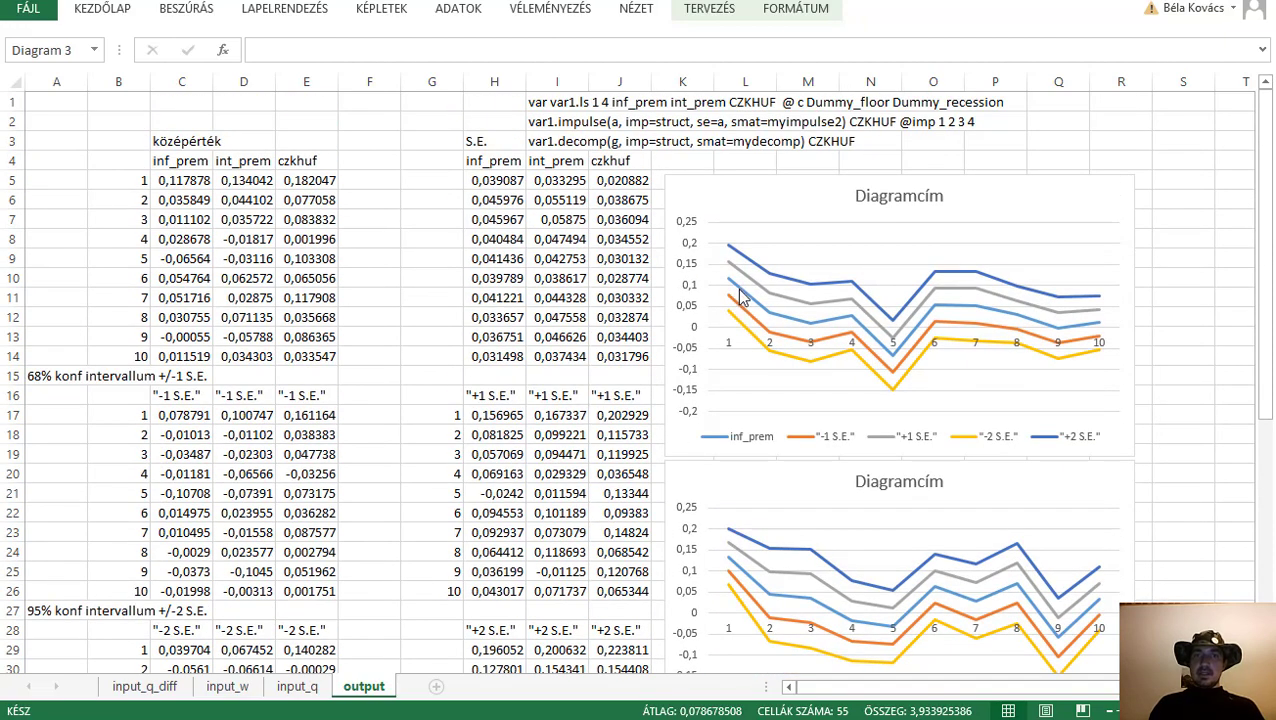
click(739, 290)
right_click(739, 291)
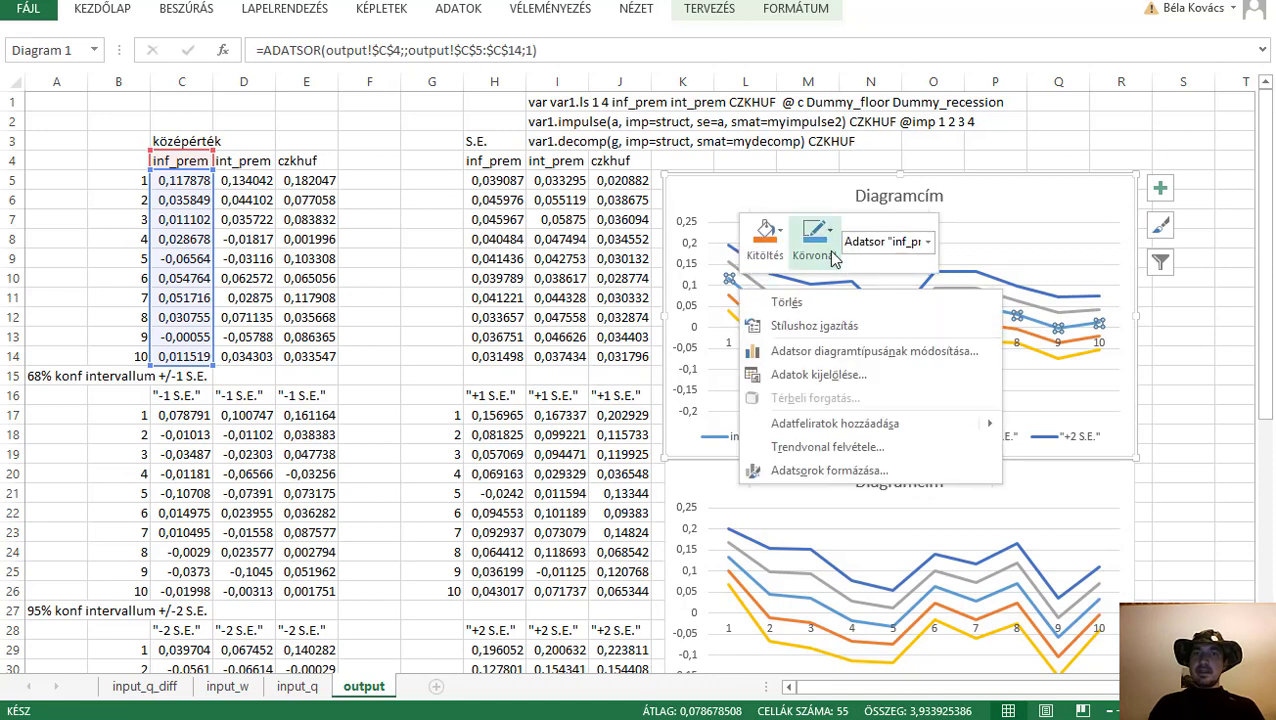
click(824, 252)
click(815, 326)
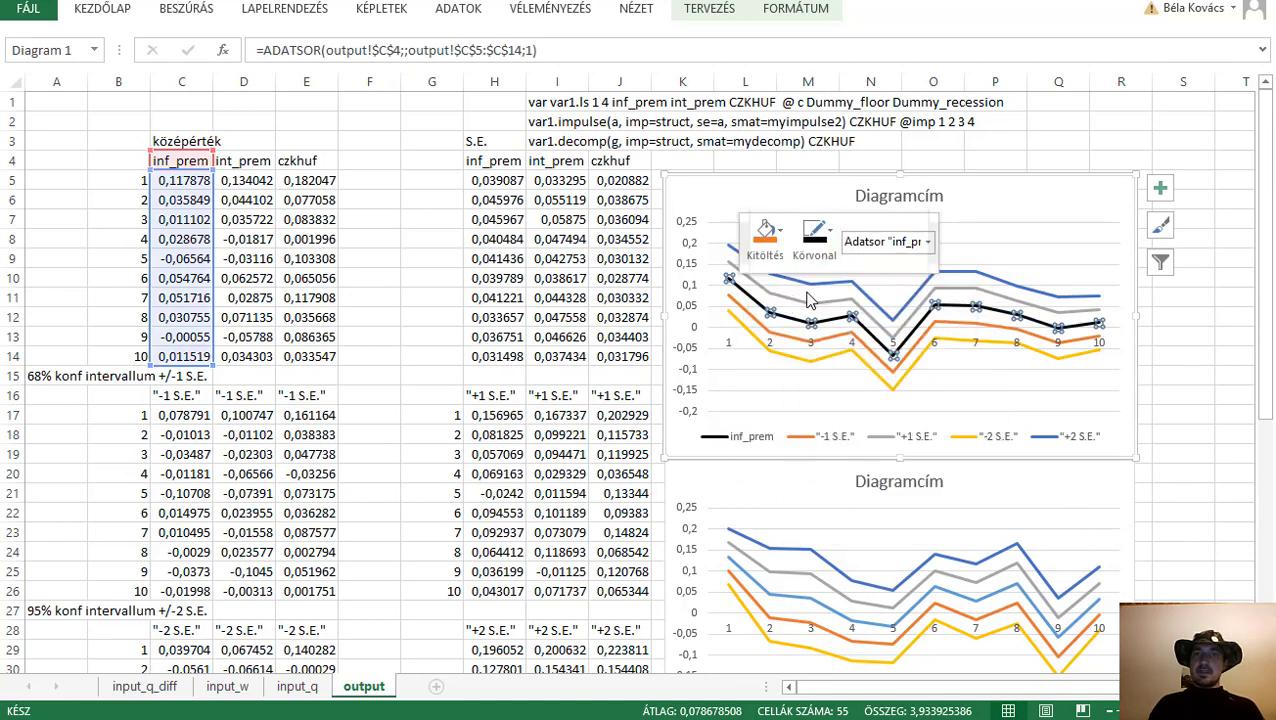
click(826, 262)
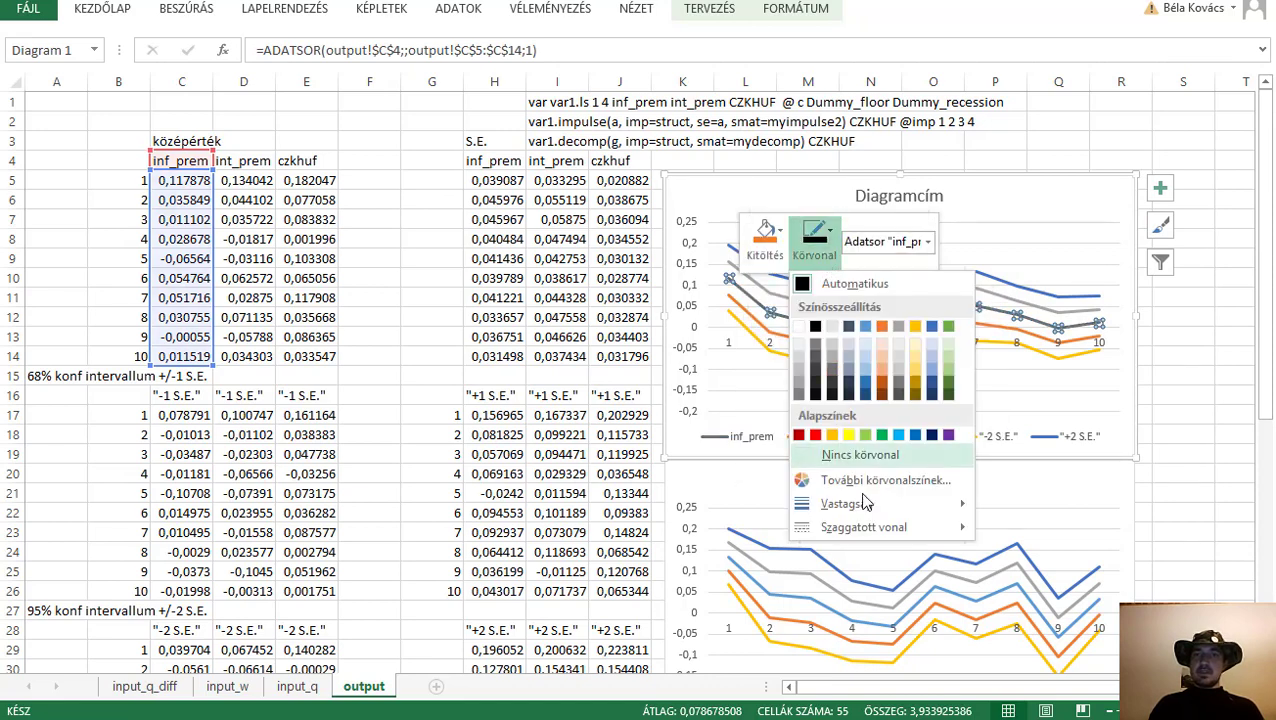
mouse_move(868, 507)
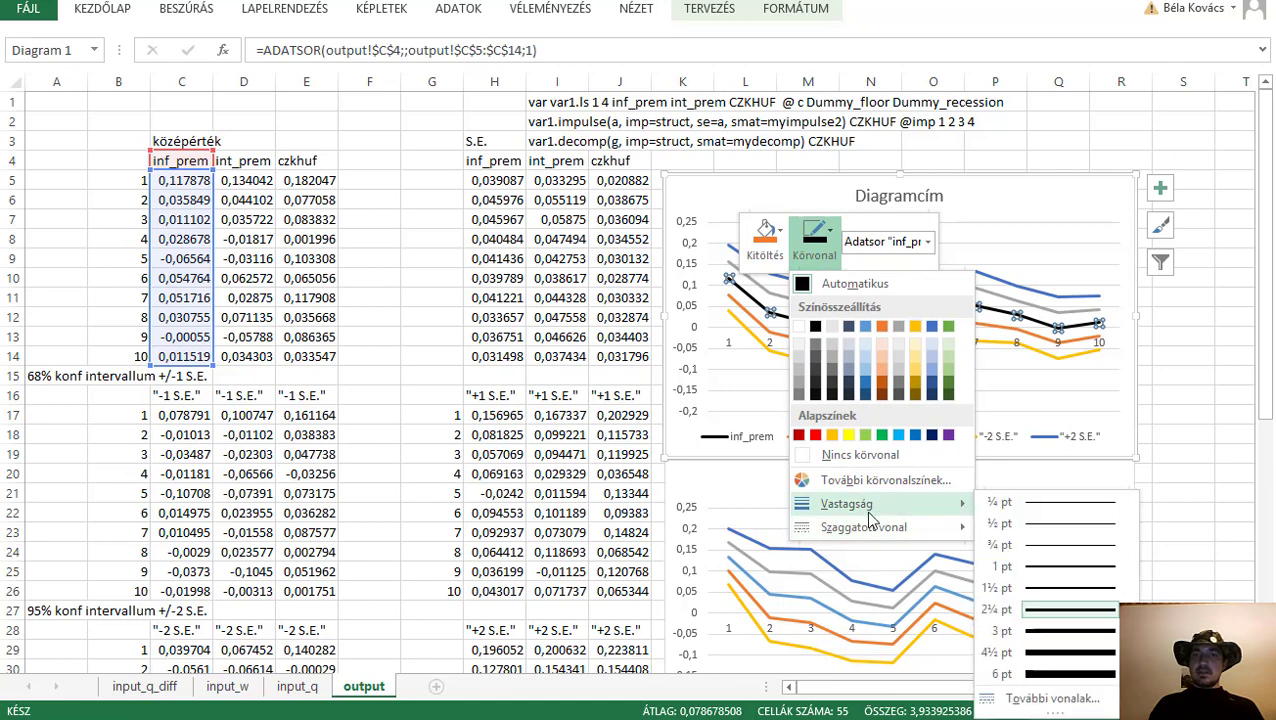
click(764, 334)
- Make the "-1 S.E." line in the inf_prem chart thinner and dotted
click(781, 343)
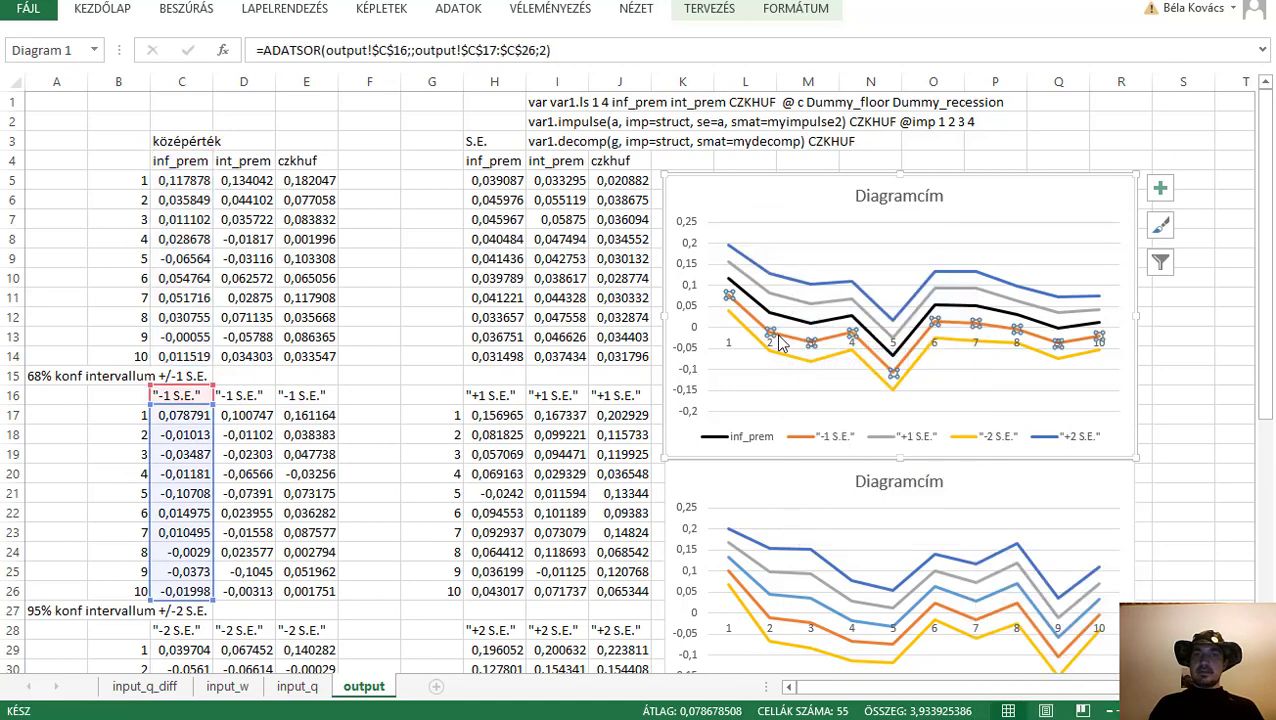
right_click(781, 343)
click(852, 282)
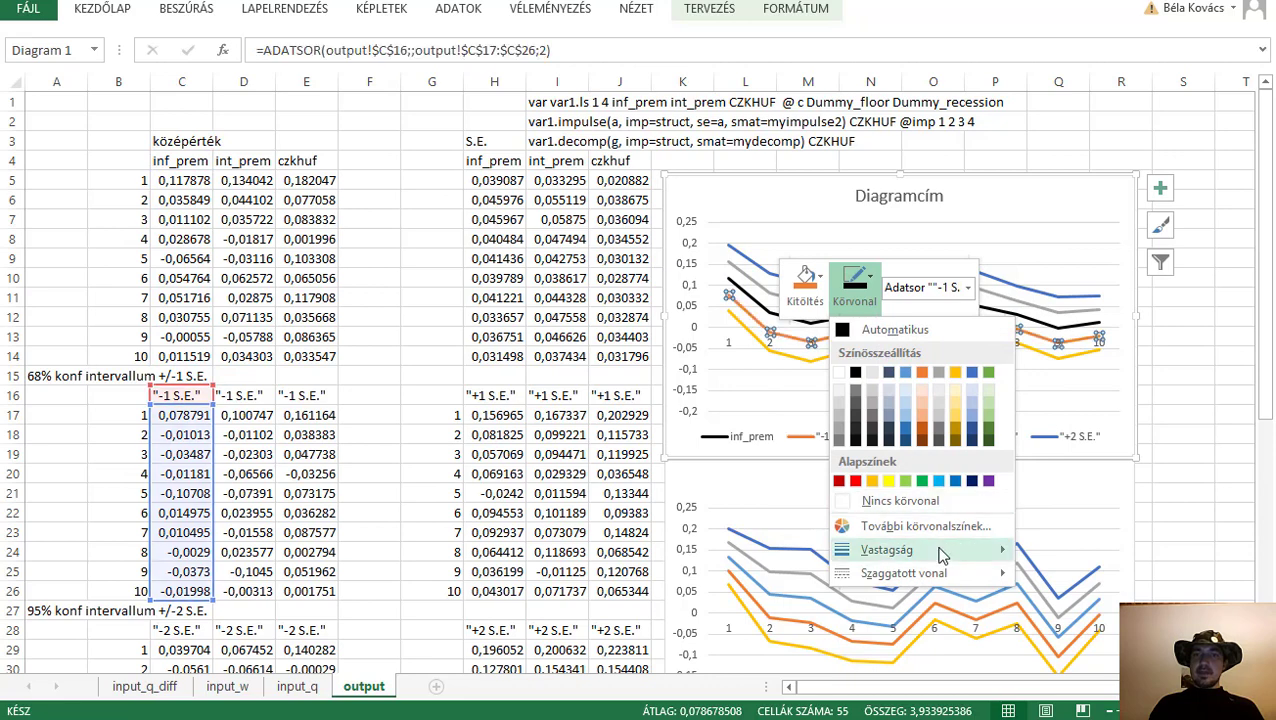
mouse_move(886, 549)
click(1091, 538)
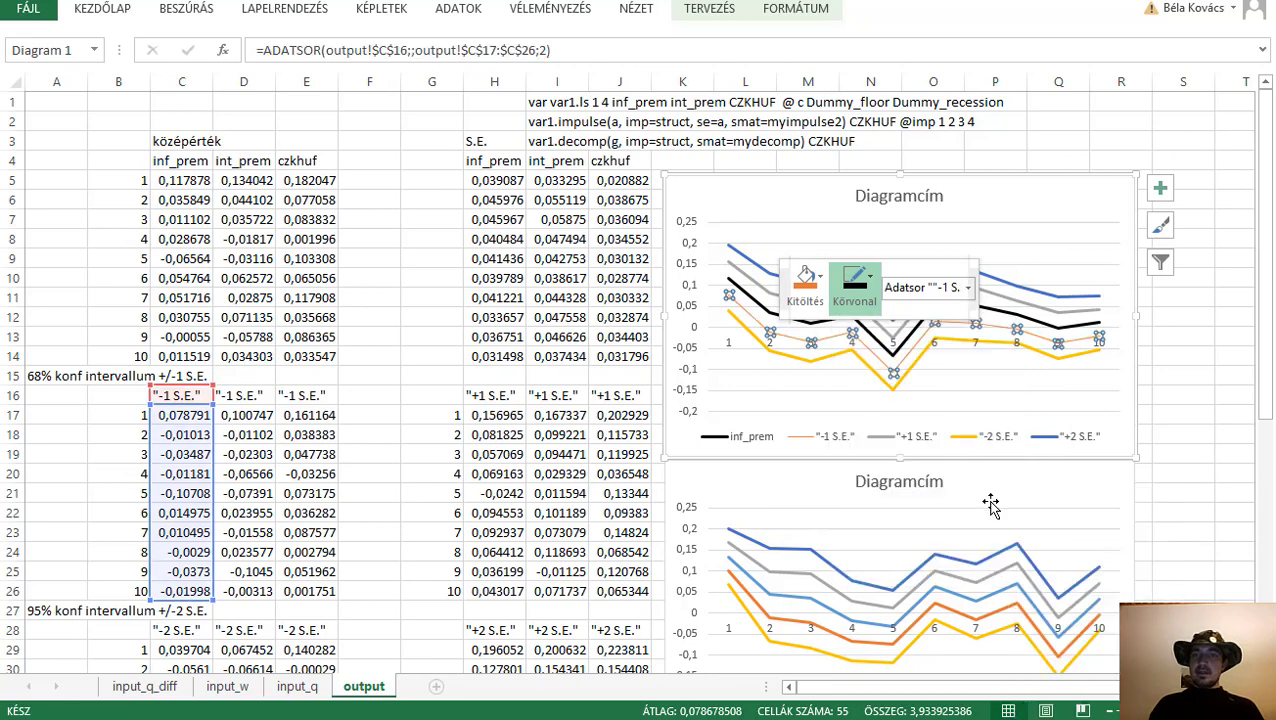
click(855, 283)
mouse_move(925, 582)
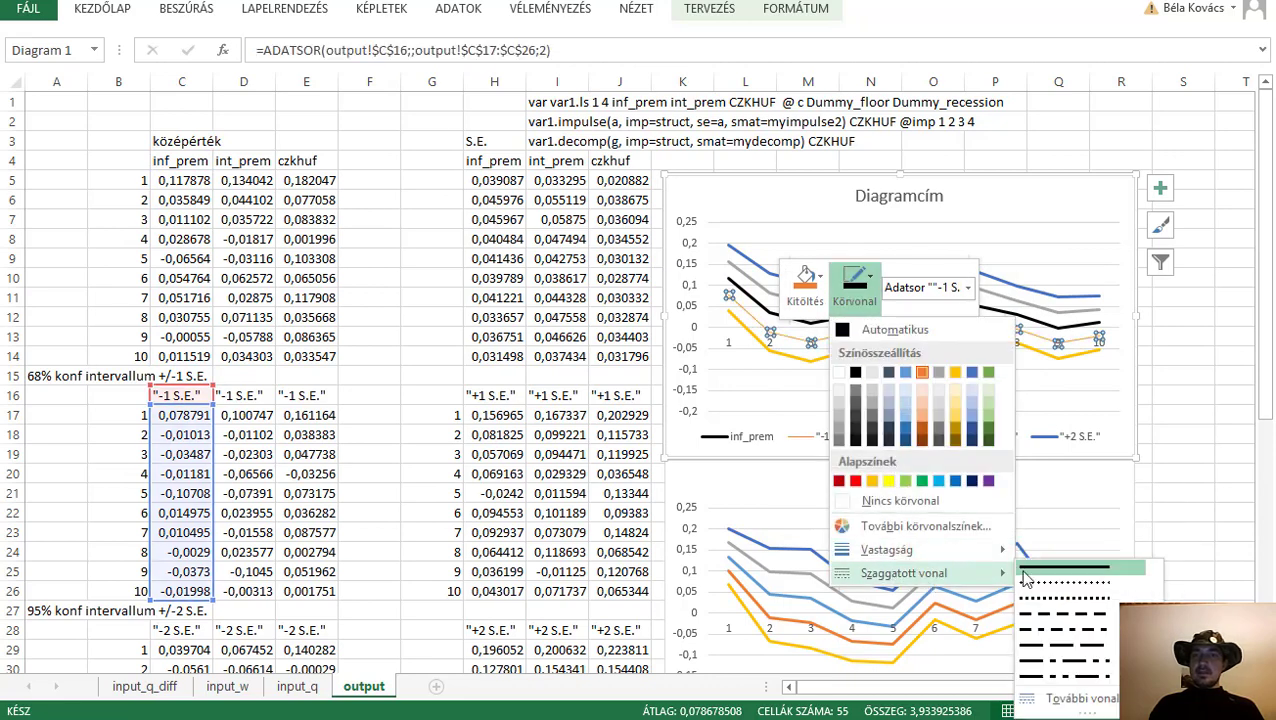
click(1070, 598)
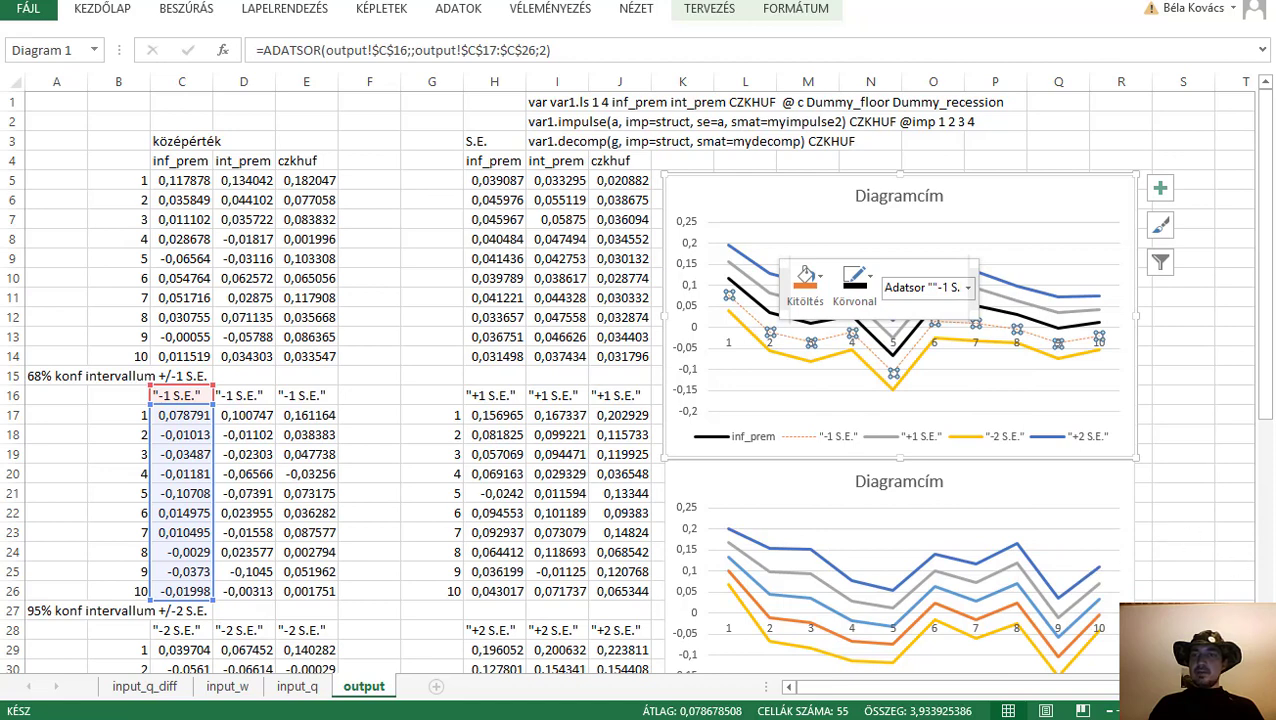
- Compare the "czkhufra ható inf_prem sokkok" chart with the accumulated CZKHUF response graphs in EViews, and return to Excel
key(F9)
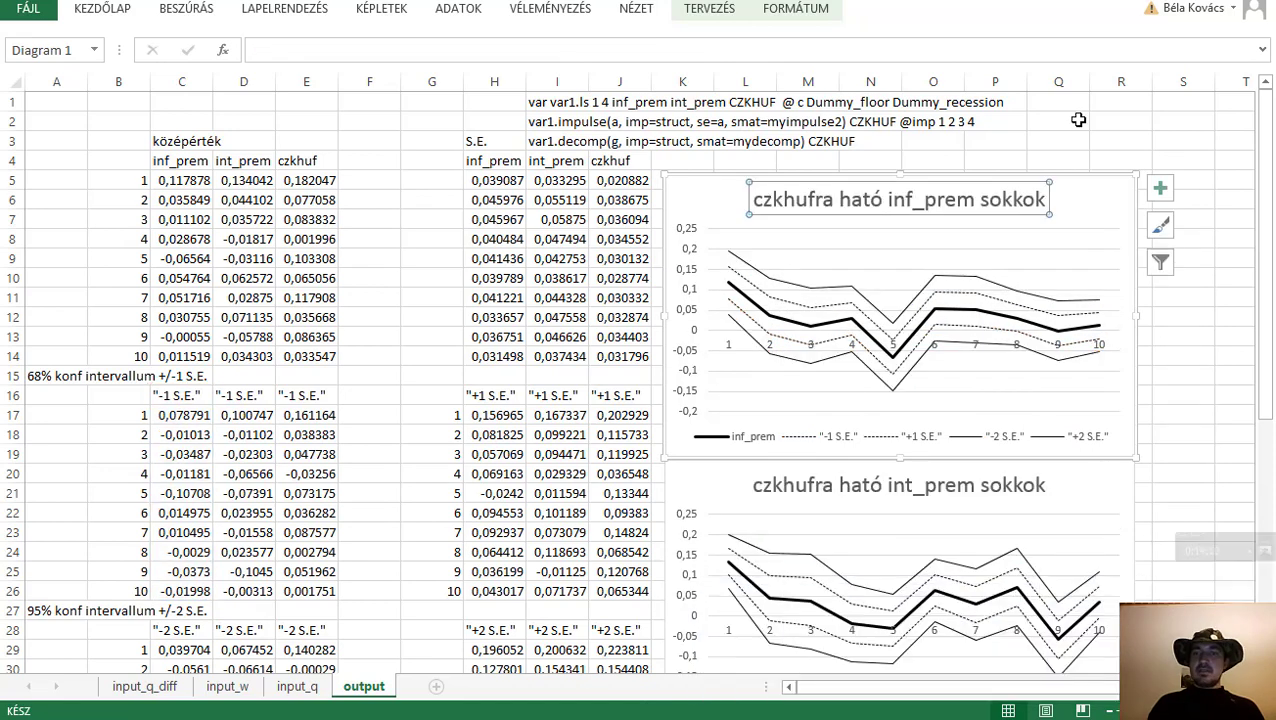
click(1182, 350)
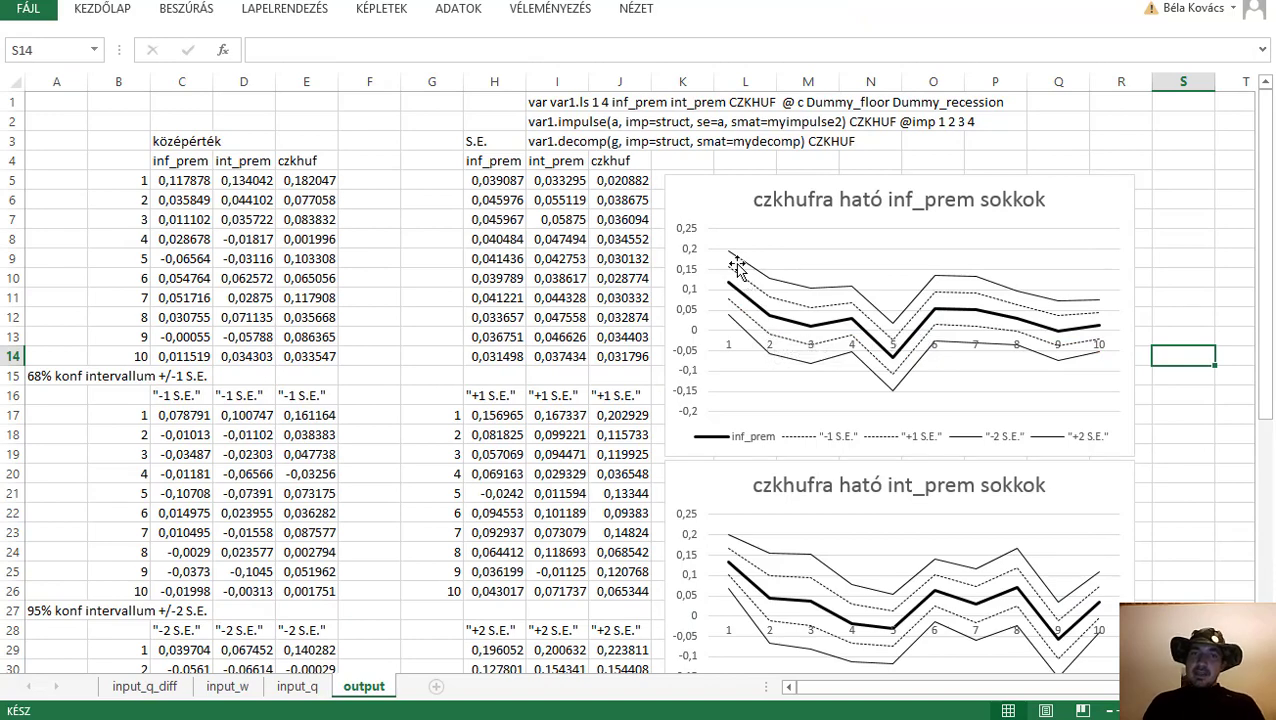
key(alt+Tab)
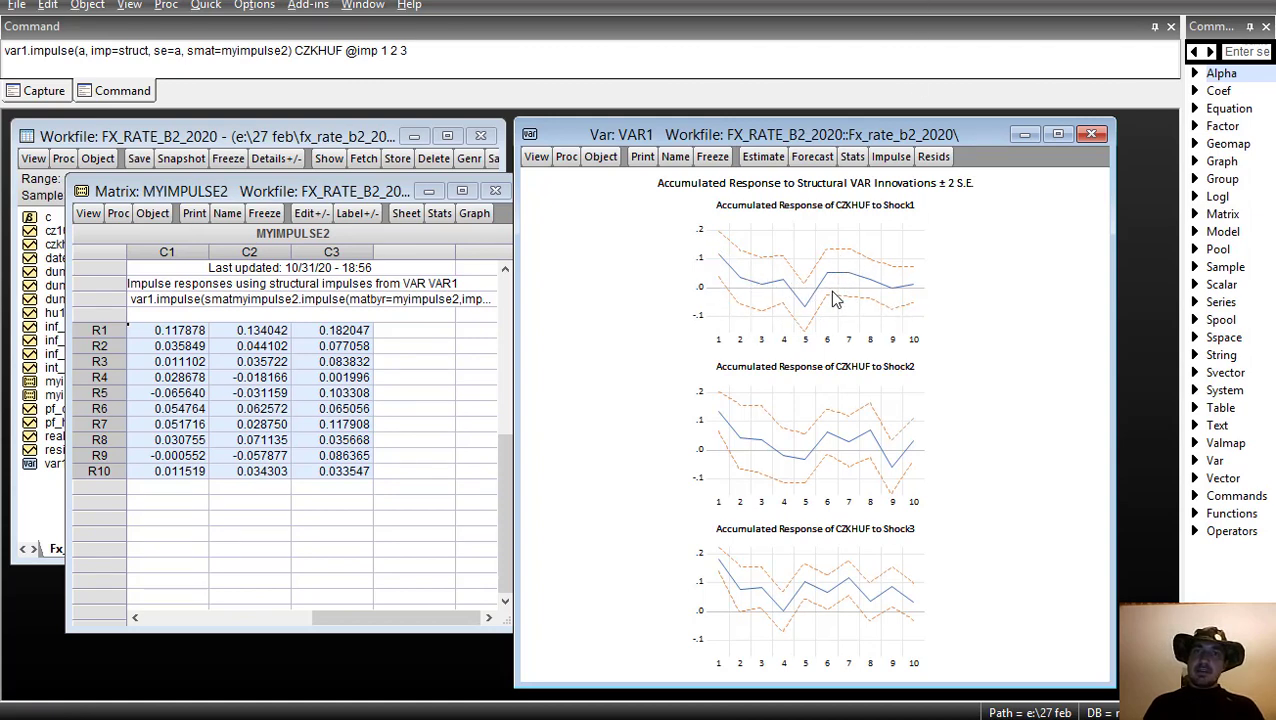
key(alt+Tab)
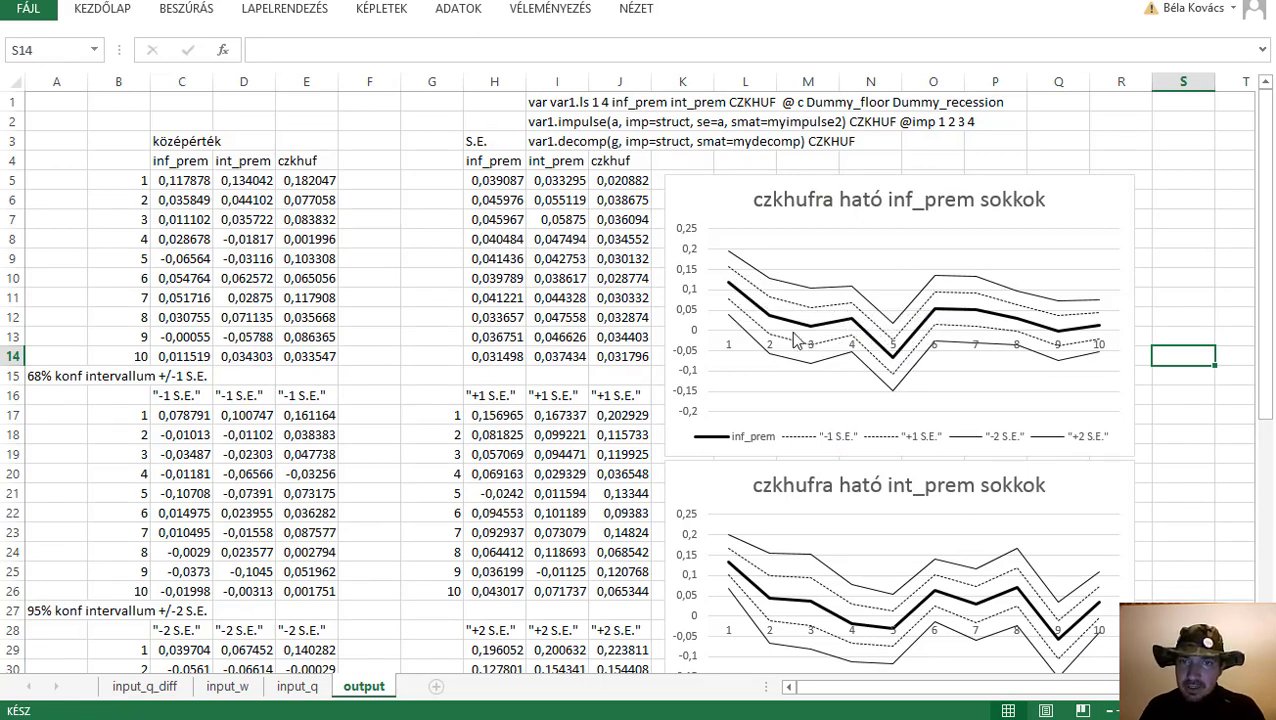
key(alt+Tab)
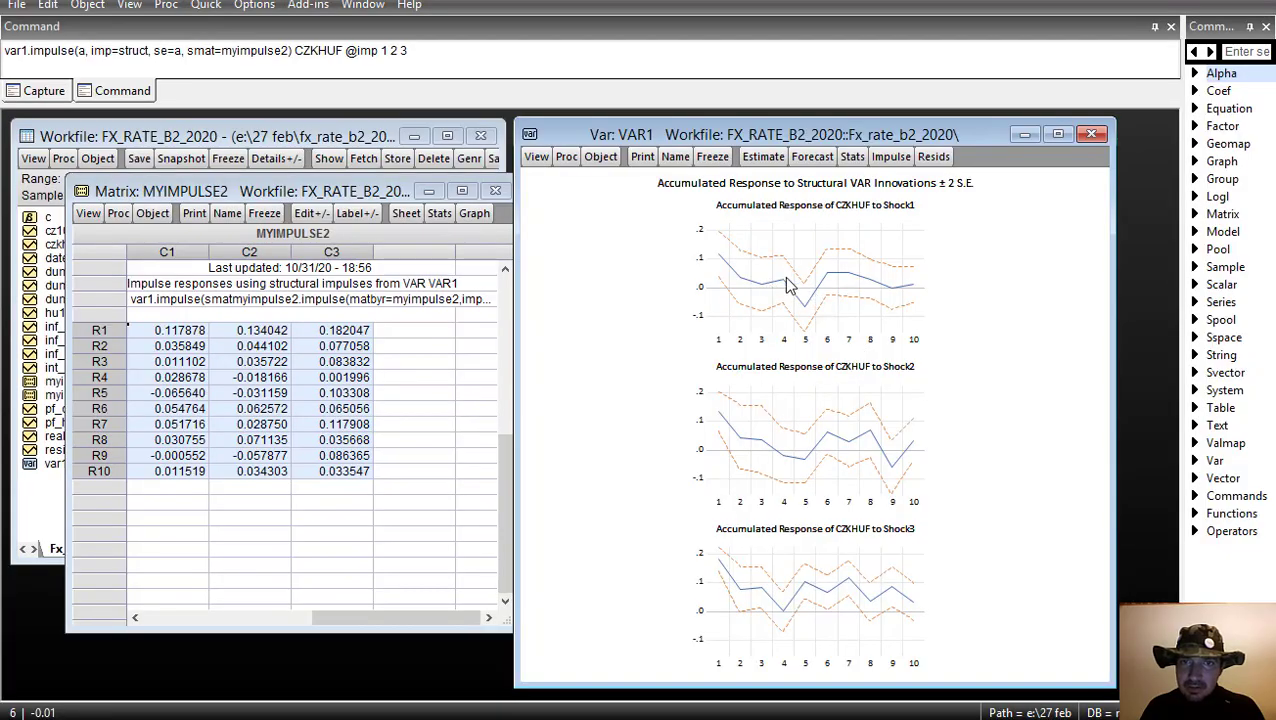
key(alt+Tab)
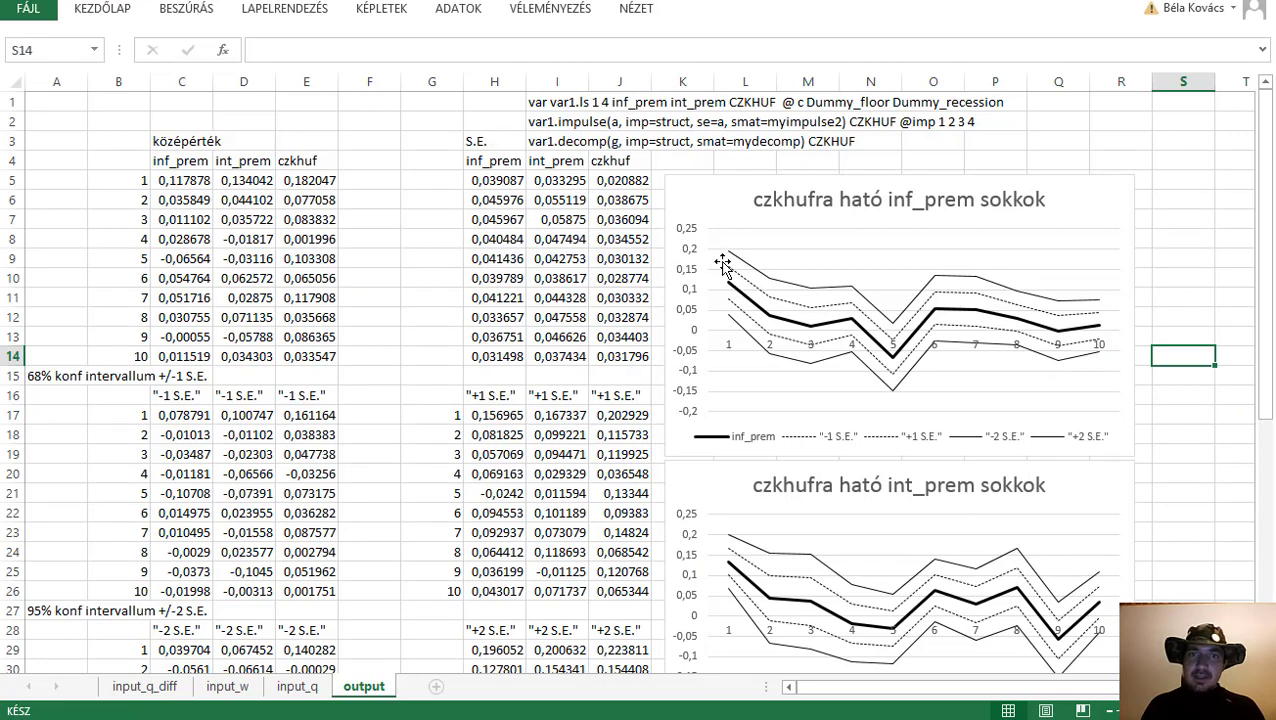
- Examine the responses and S.E. bands in the inf_prem, int_prem and czkhuf shock charts, and switch back to EViews
mouse_move(731, 313)
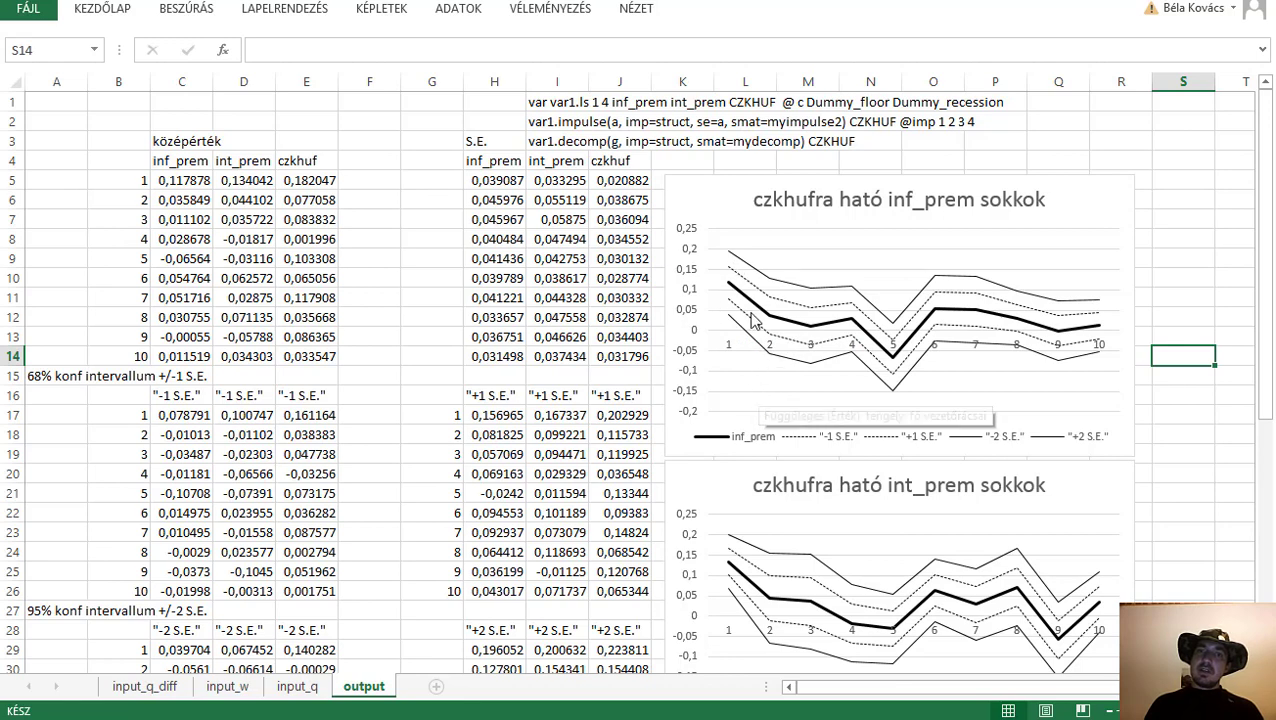
mouse_move(777, 340)
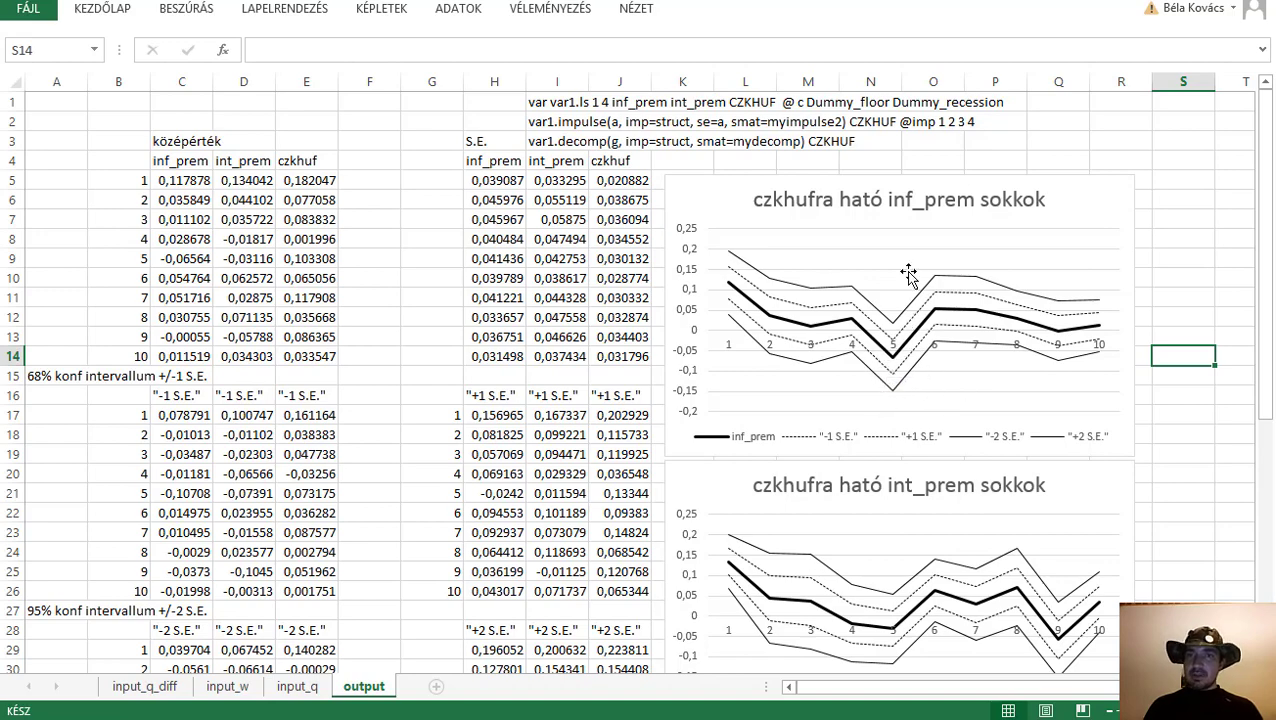
scroll(995, 412, down, 5)
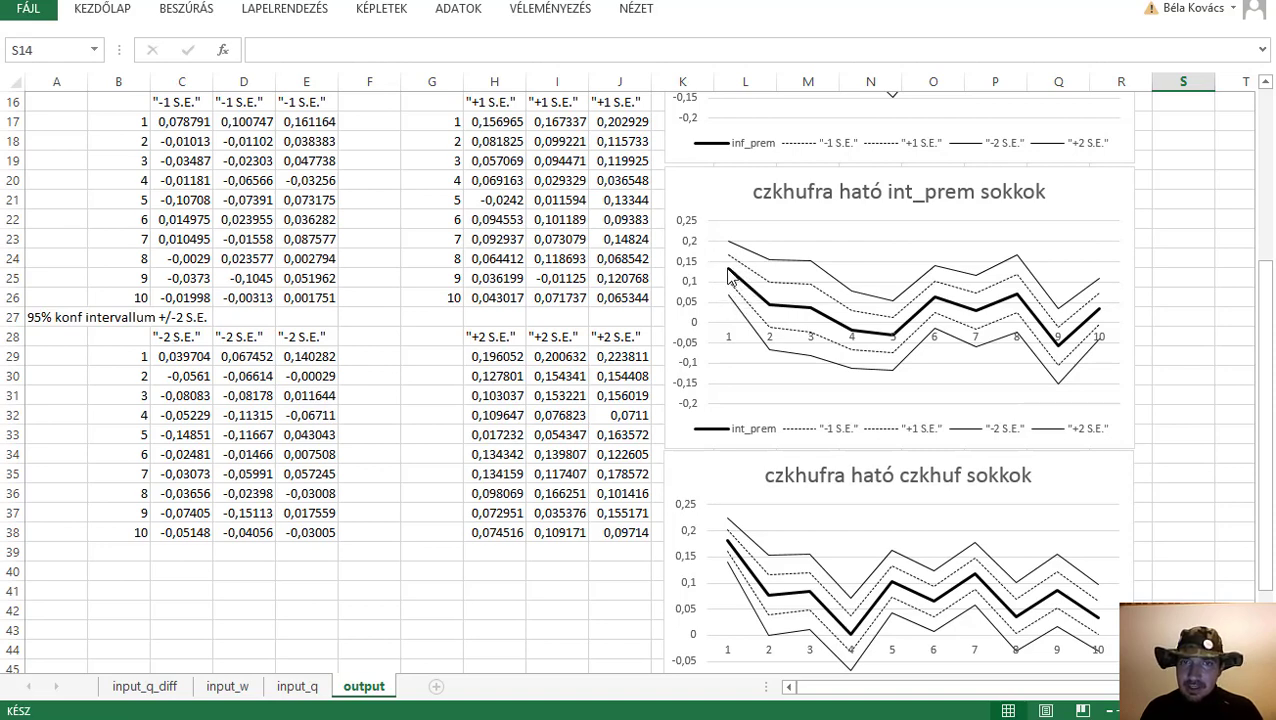
mouse_move(731, 277)
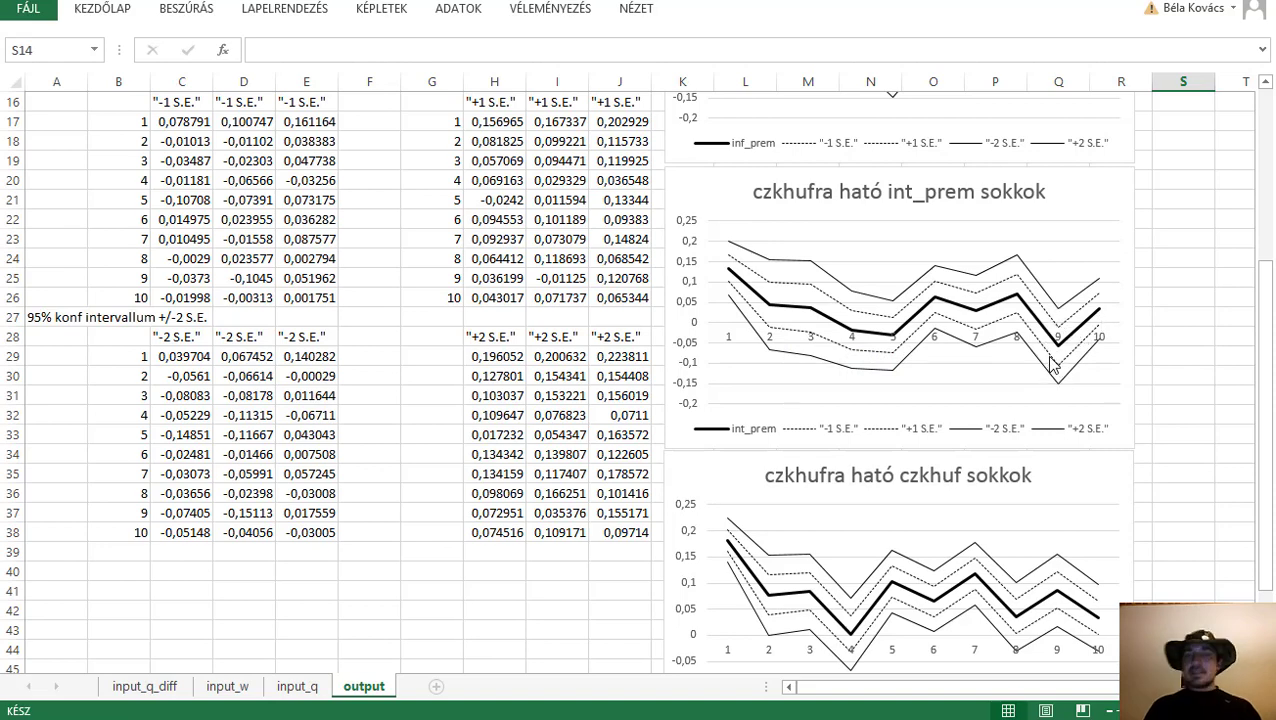
mouse_move(1050, 365)
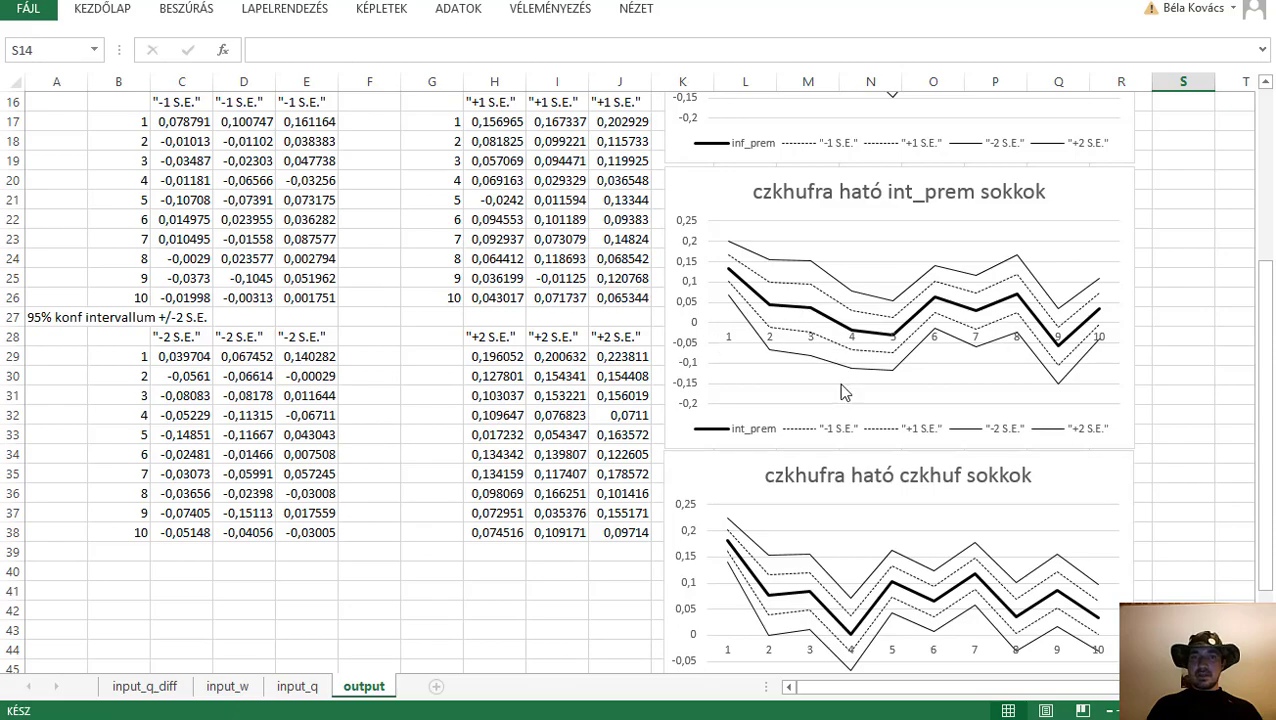
scroll(840, 388, down, 4)
scroll(840, 390, up, 3)
scroll(838, 383, up, 6)
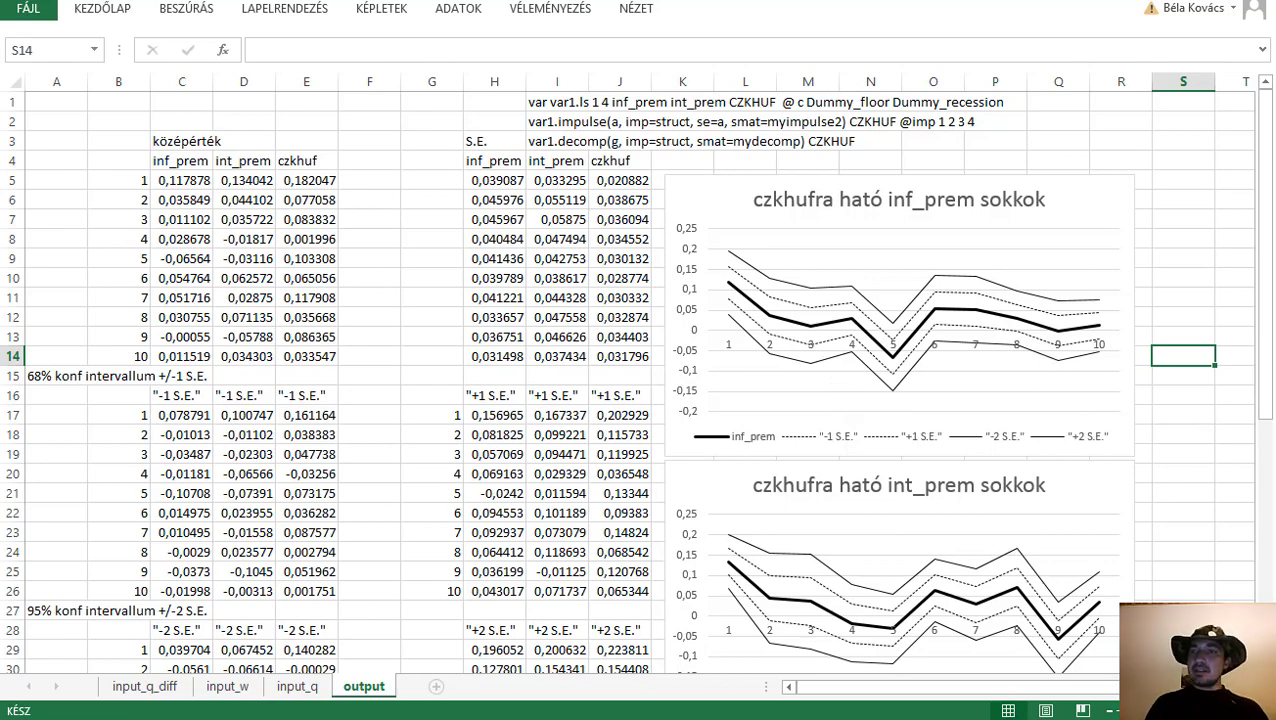
key(alt+Tab)
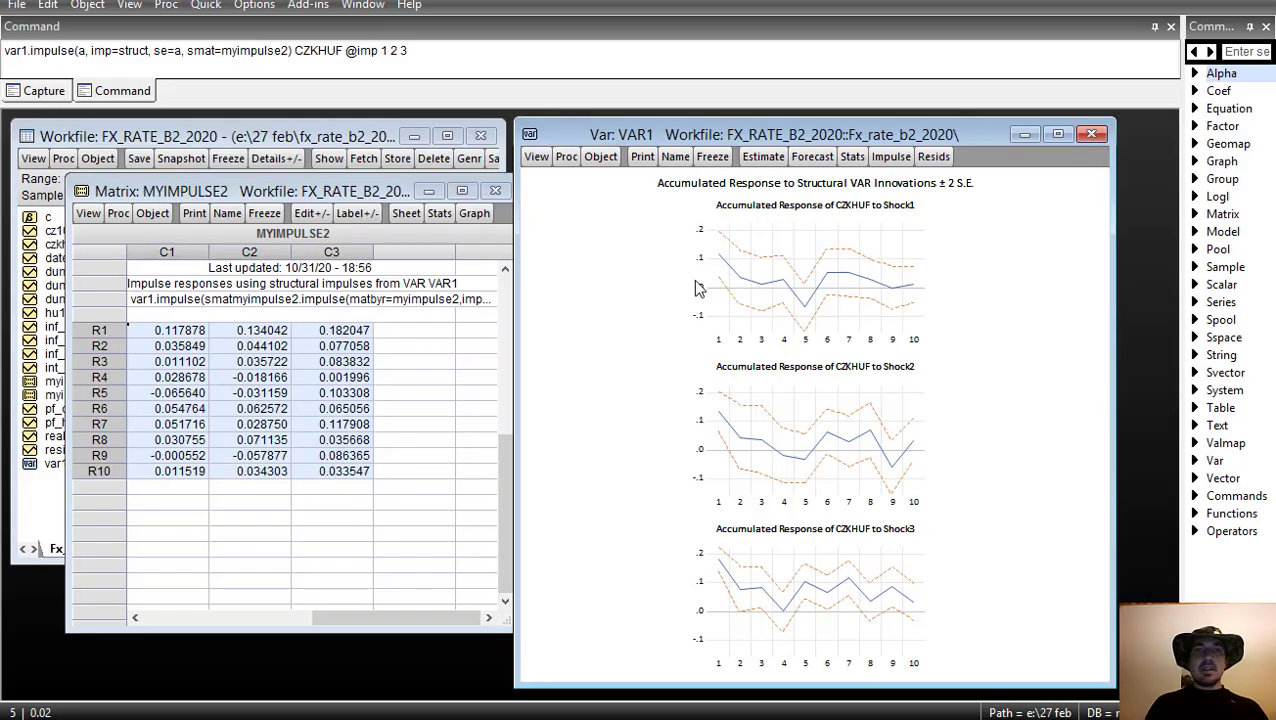
click(812, 156)
drag(790, 222, 573, 173)
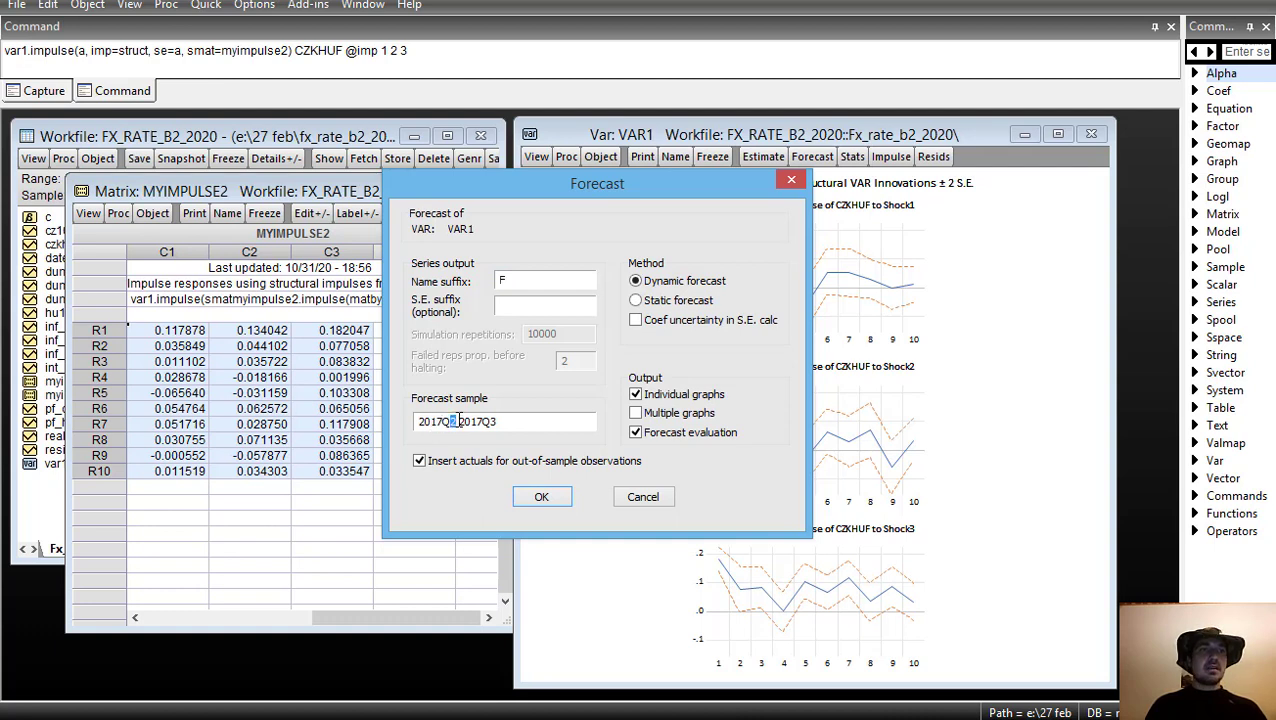
click(640, 496)
- Set up a VAR1 forecast with S.E. suffix SoF, coefficient uncertainty in the S.E. calculation, and multiple graphs in the output
click(490, 191)
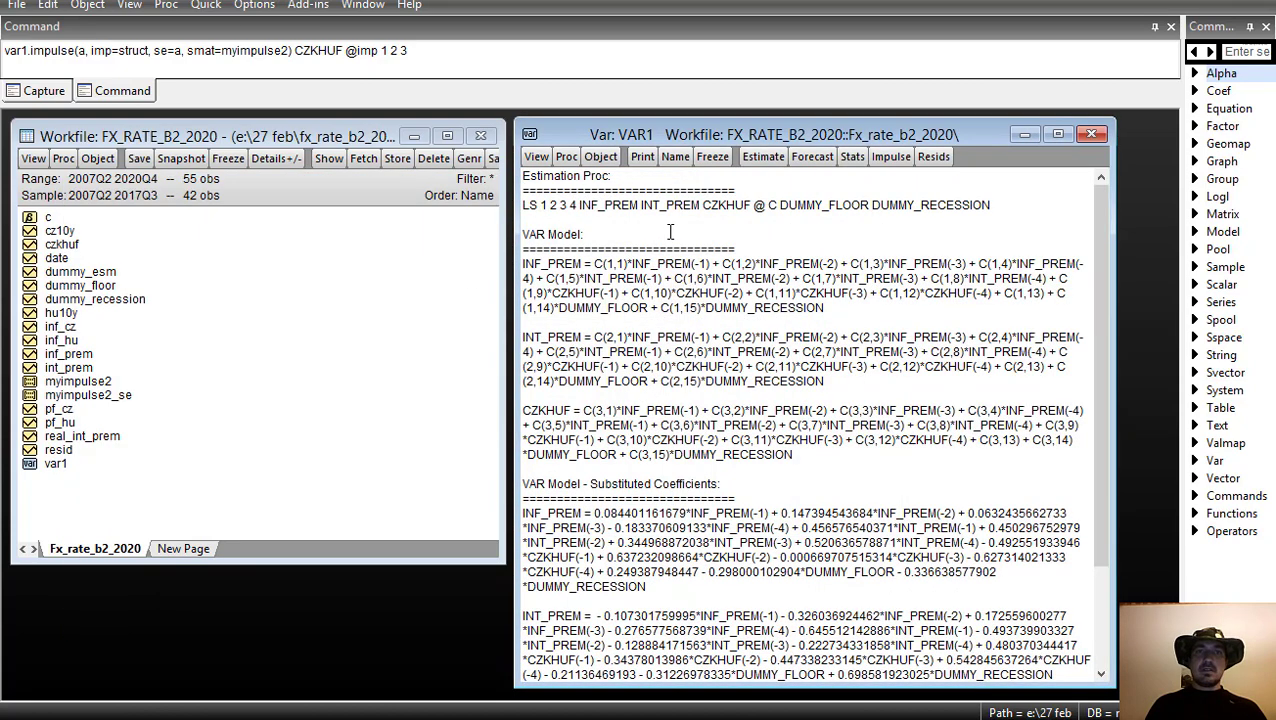
click(812, 157)
click(718, 352)
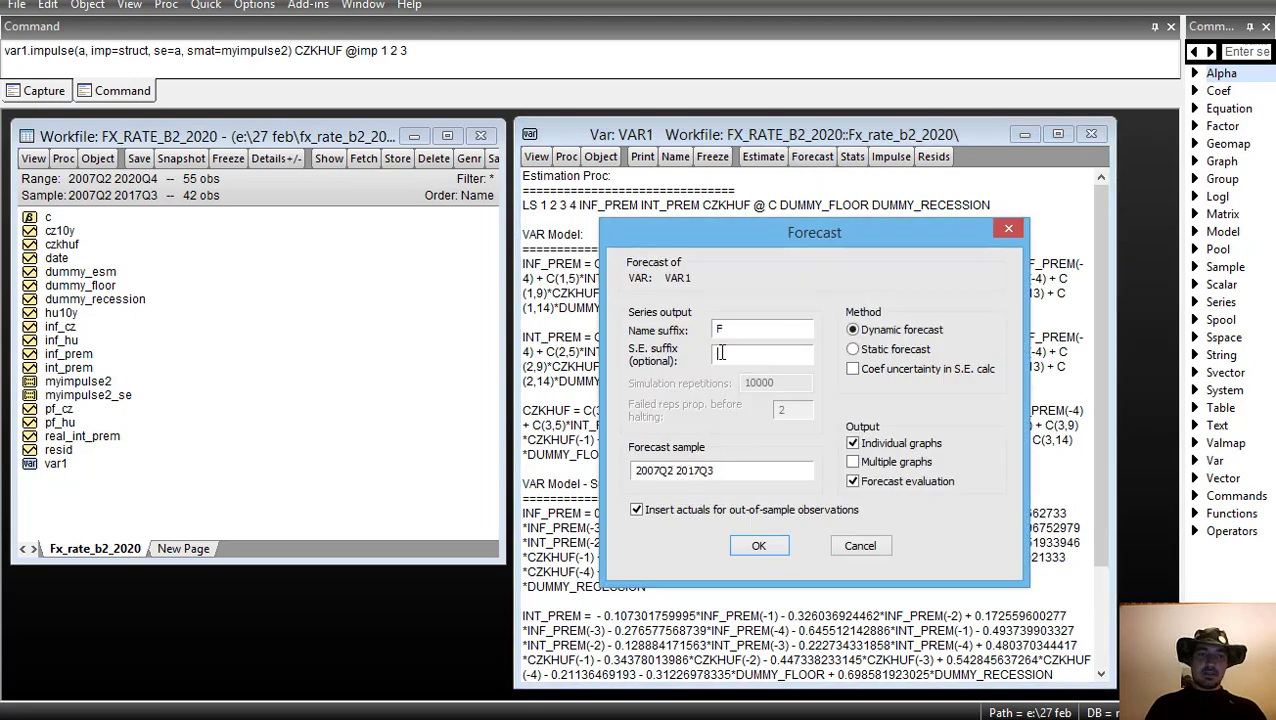
text(se)
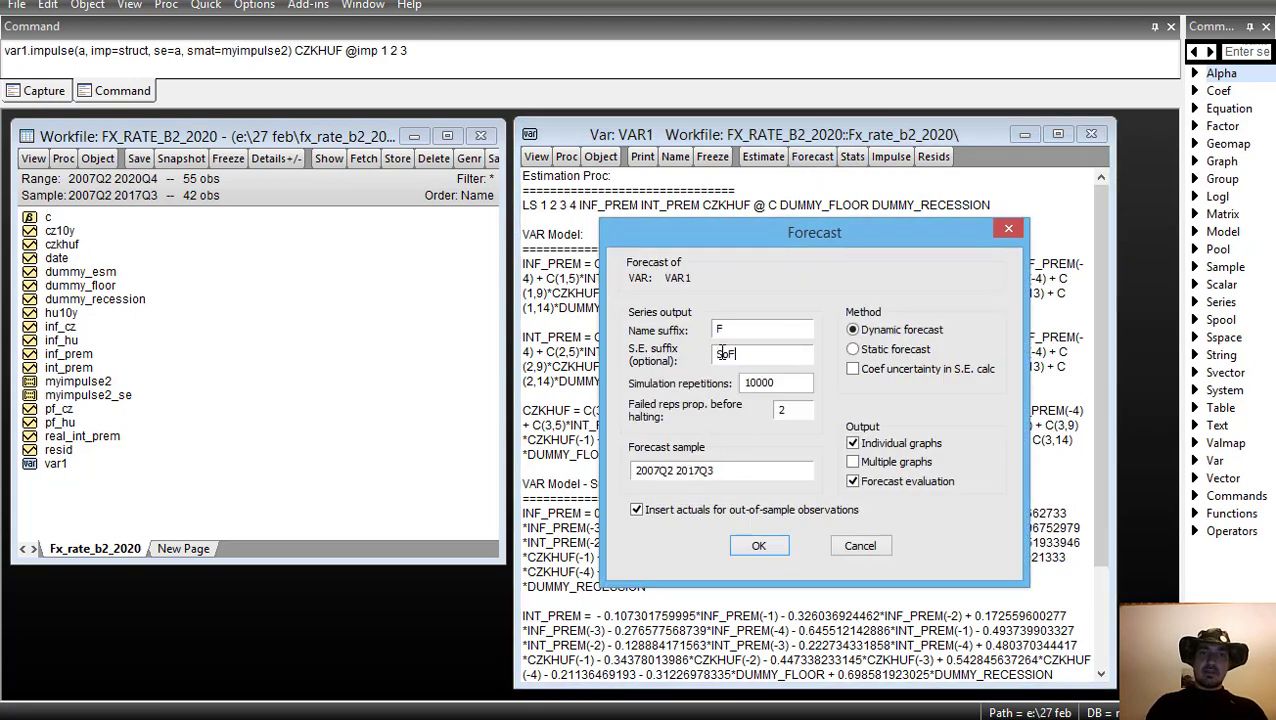
click(853, 370)
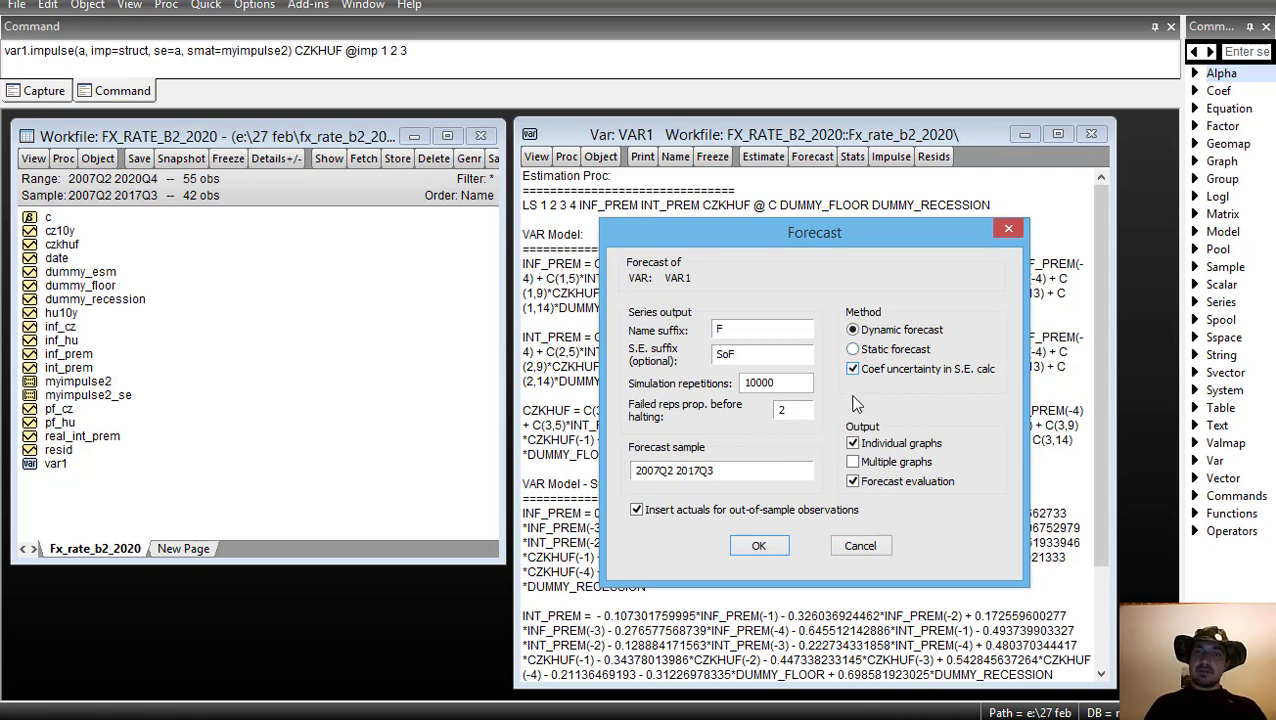
click(853, 463)
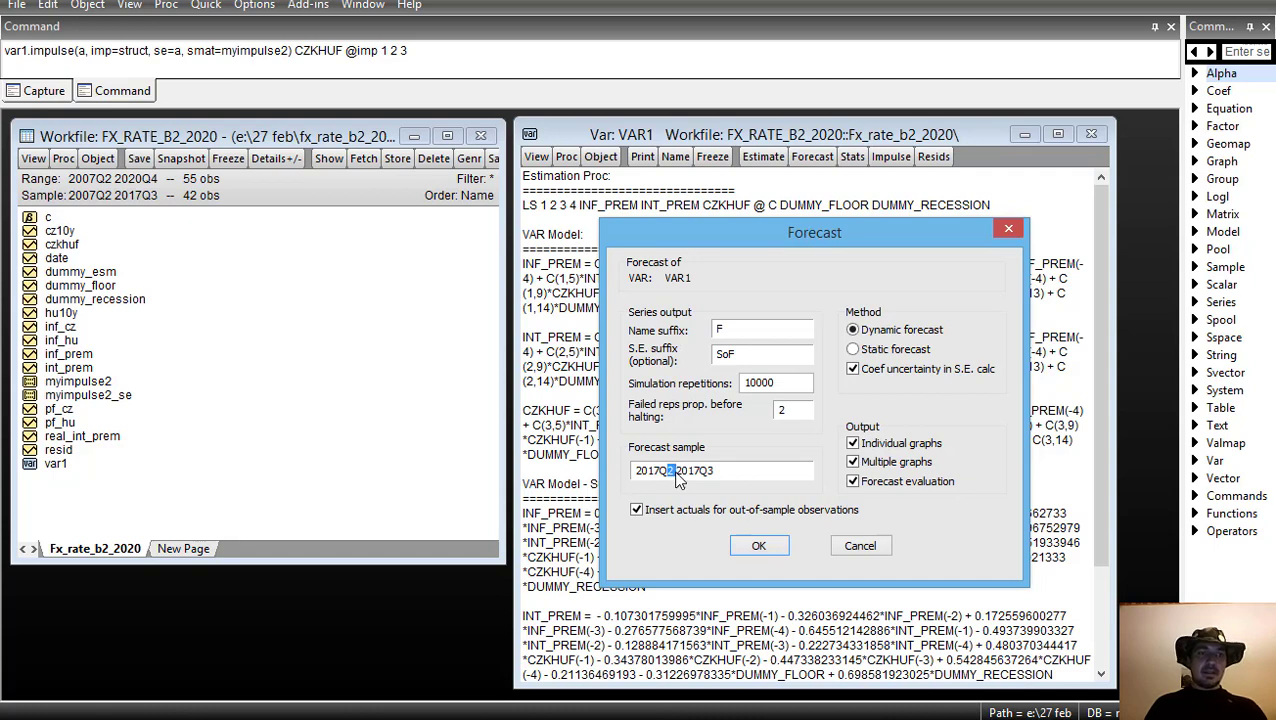
- Set the forecast sample's start to 2017Q4 and its end year to 2020
click(672, 474)
key(Delete)
text(4)
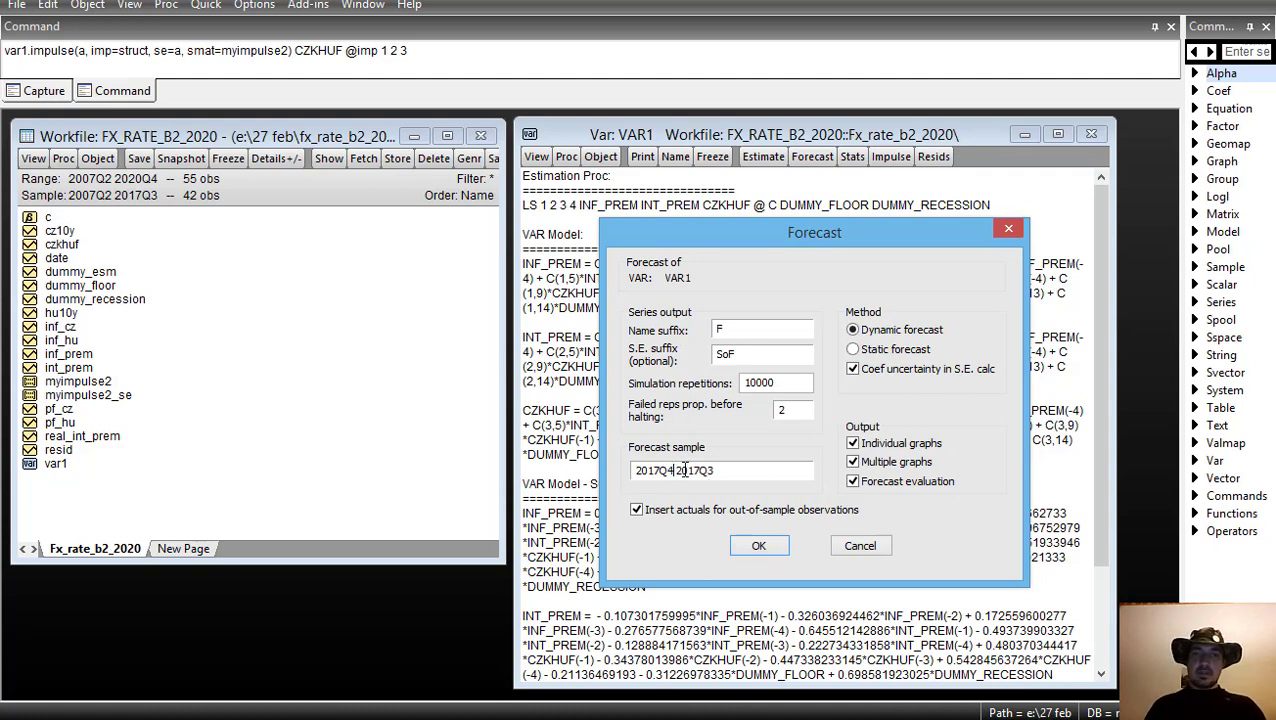
drag(689, 470, 704, 470)
text(20)
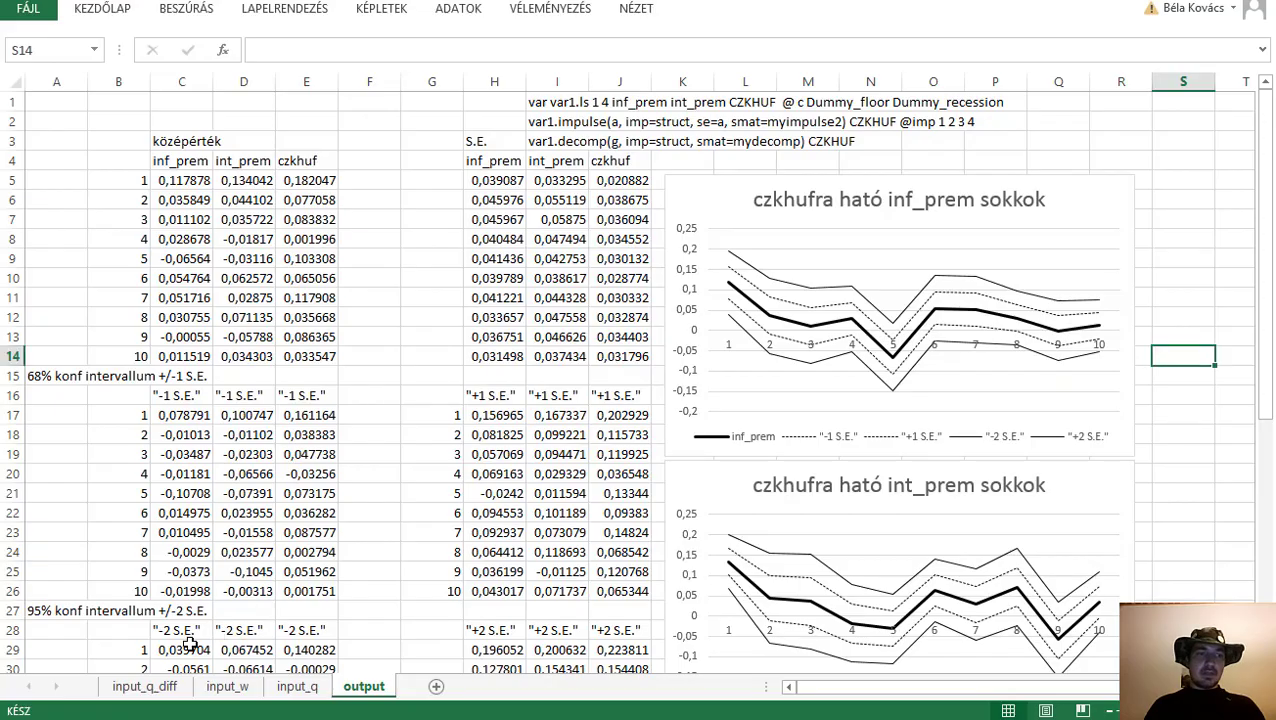
- Check the last quarter on Excel's input_q_diff sheet, return to EViews, and run the forecast with the sample ending in 2020Q4
click(150, 686)
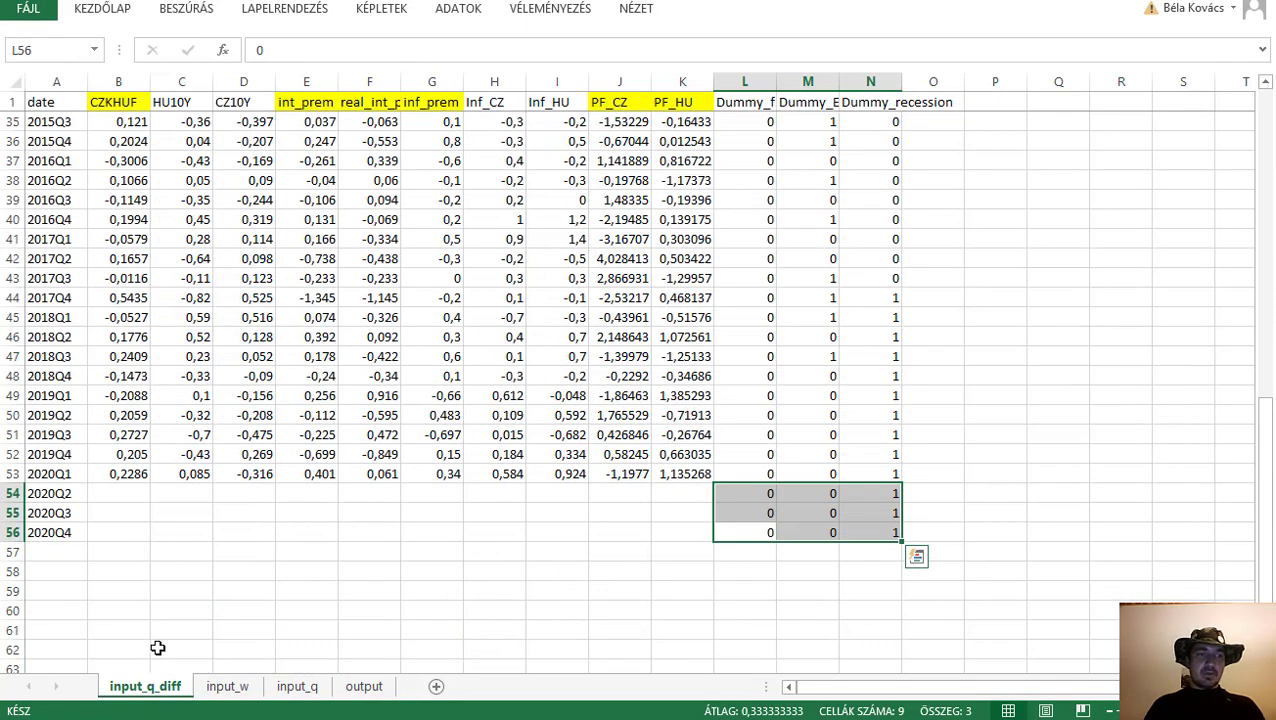
key(alt+Tab)
drag(705, 470, 719, 470)
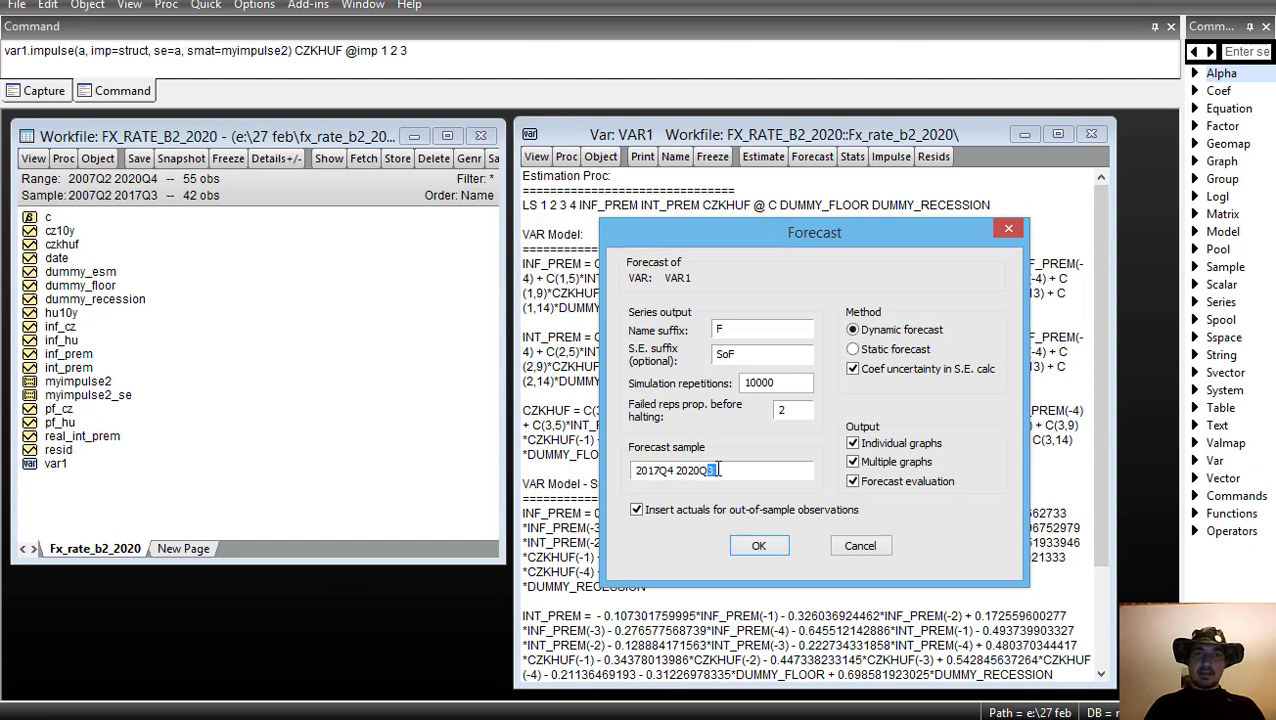
text(4)
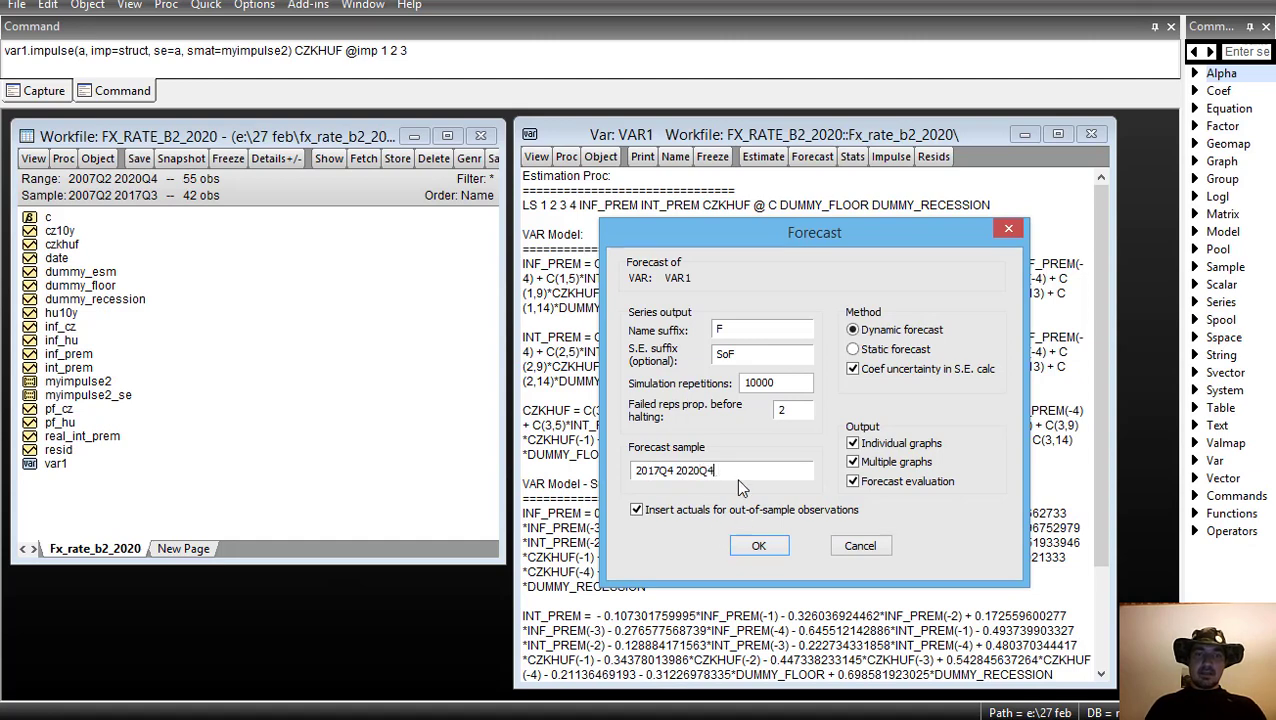
click(752, 546)
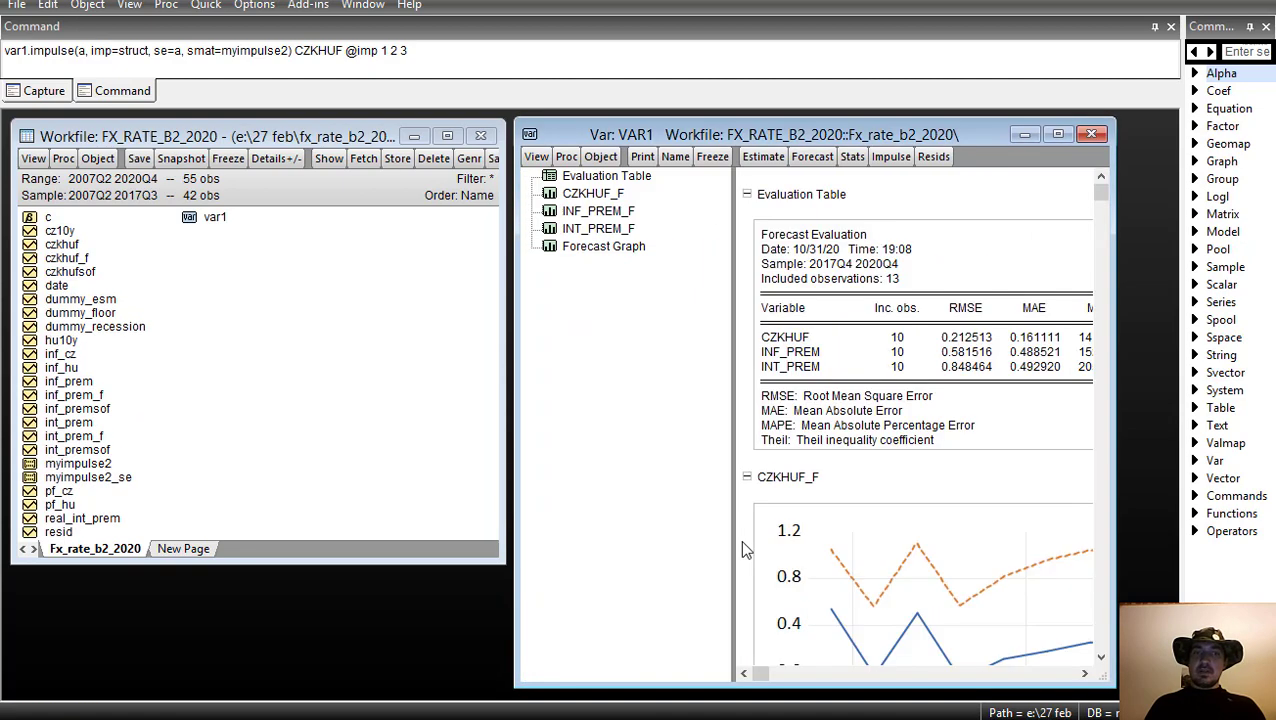
- Widen the VAR1 window and examine the forecast evaluation table and the CZKHUF_F forecast graph with its ±2 S.E. bands
drag(790, 136, 483, 109)
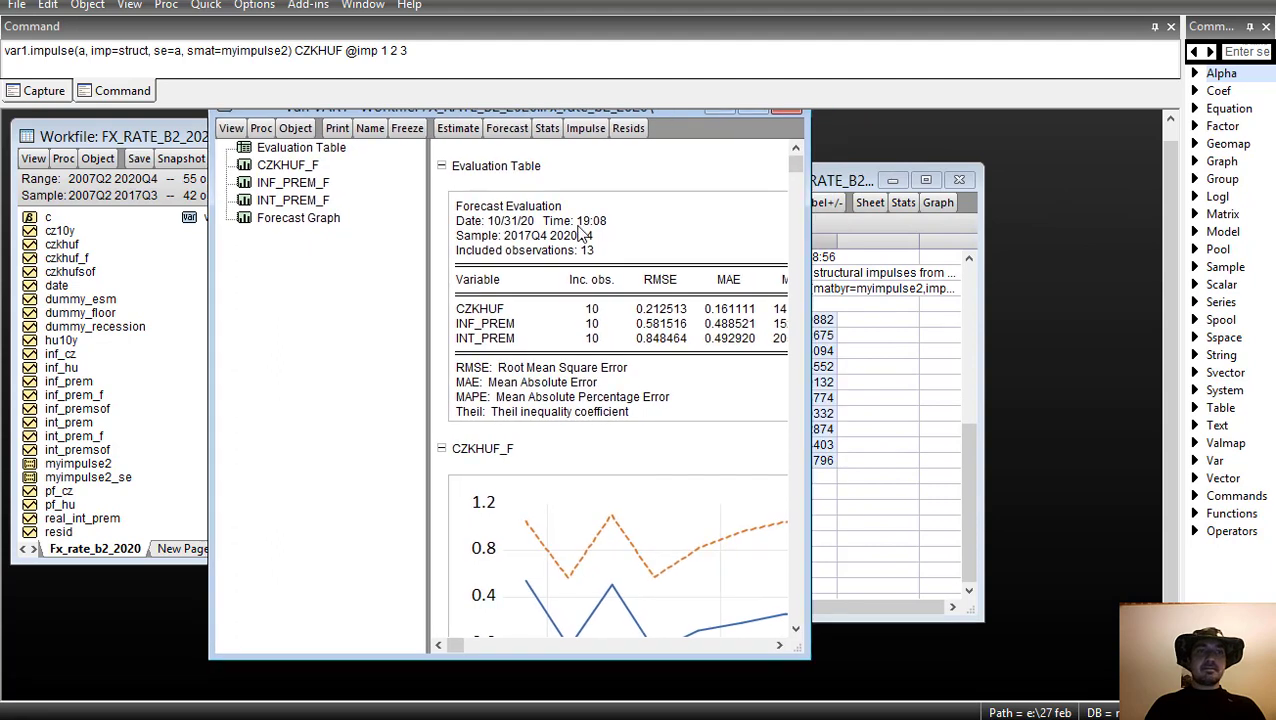
drag(810, 430, 1153, 424)
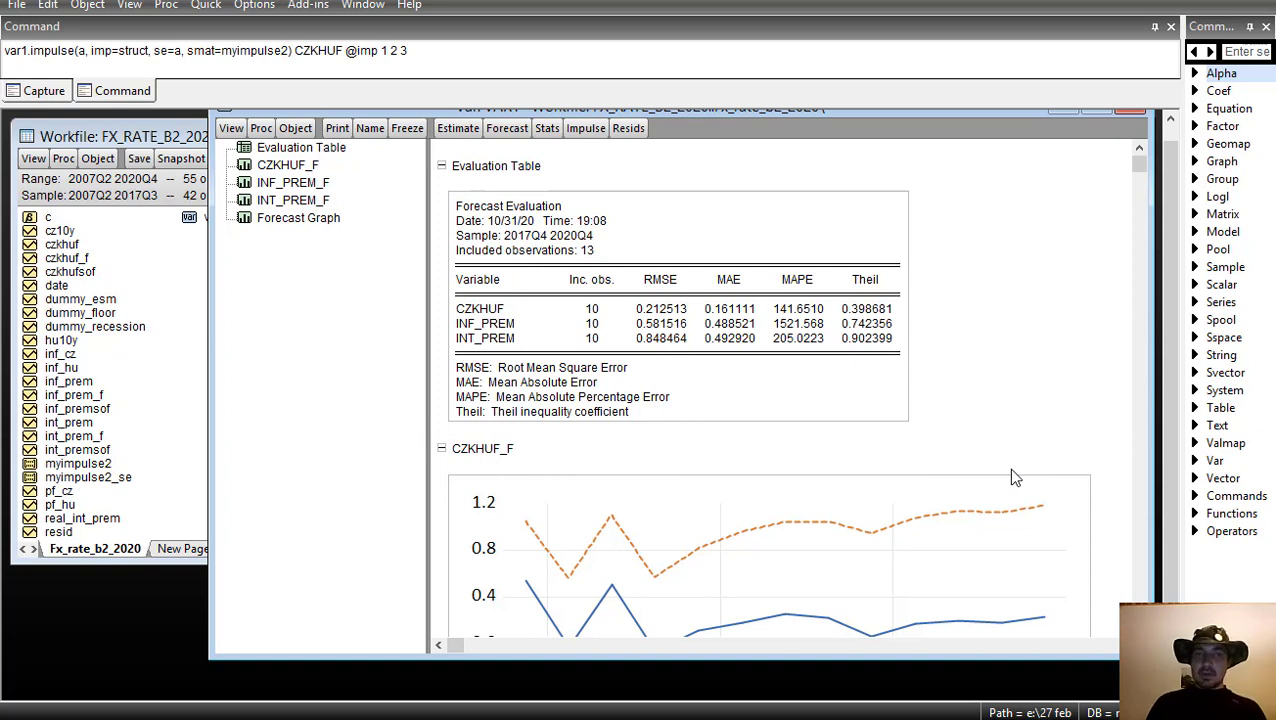
scroll(1010, 477, down, 5)
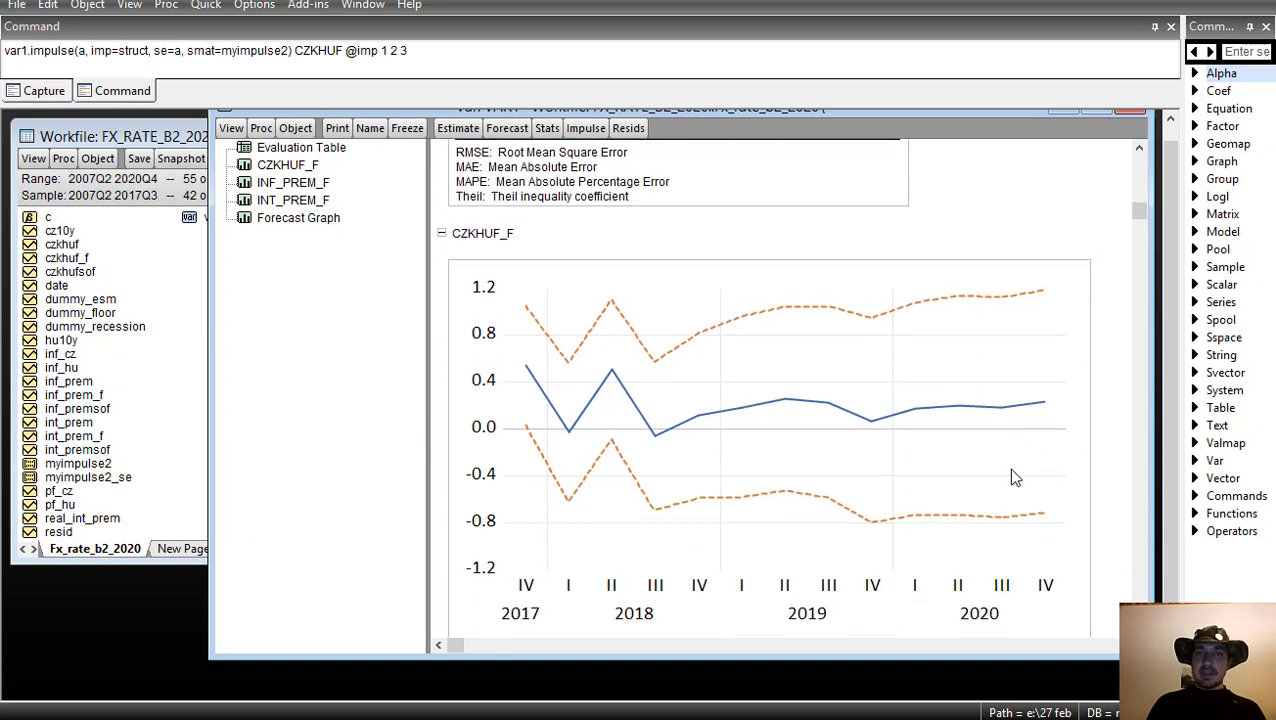
scroll(1013, 477, down, 10)
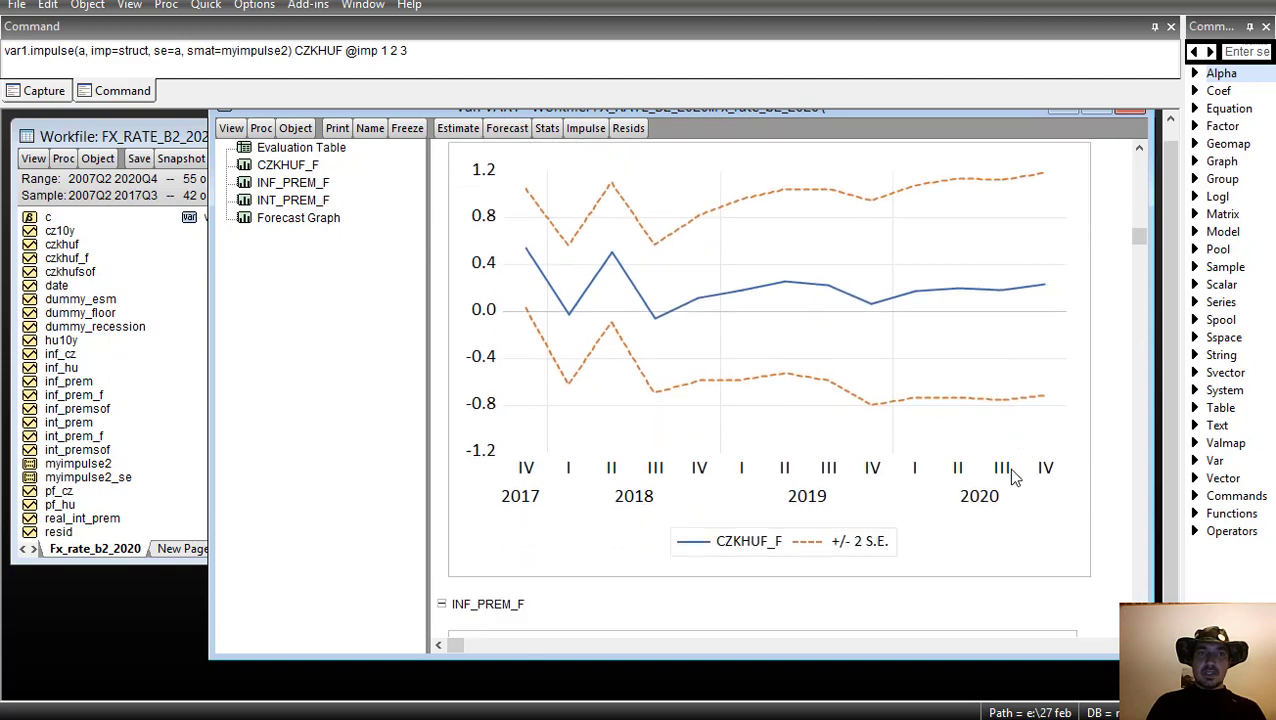
scroll(1013, 477, up, 9)
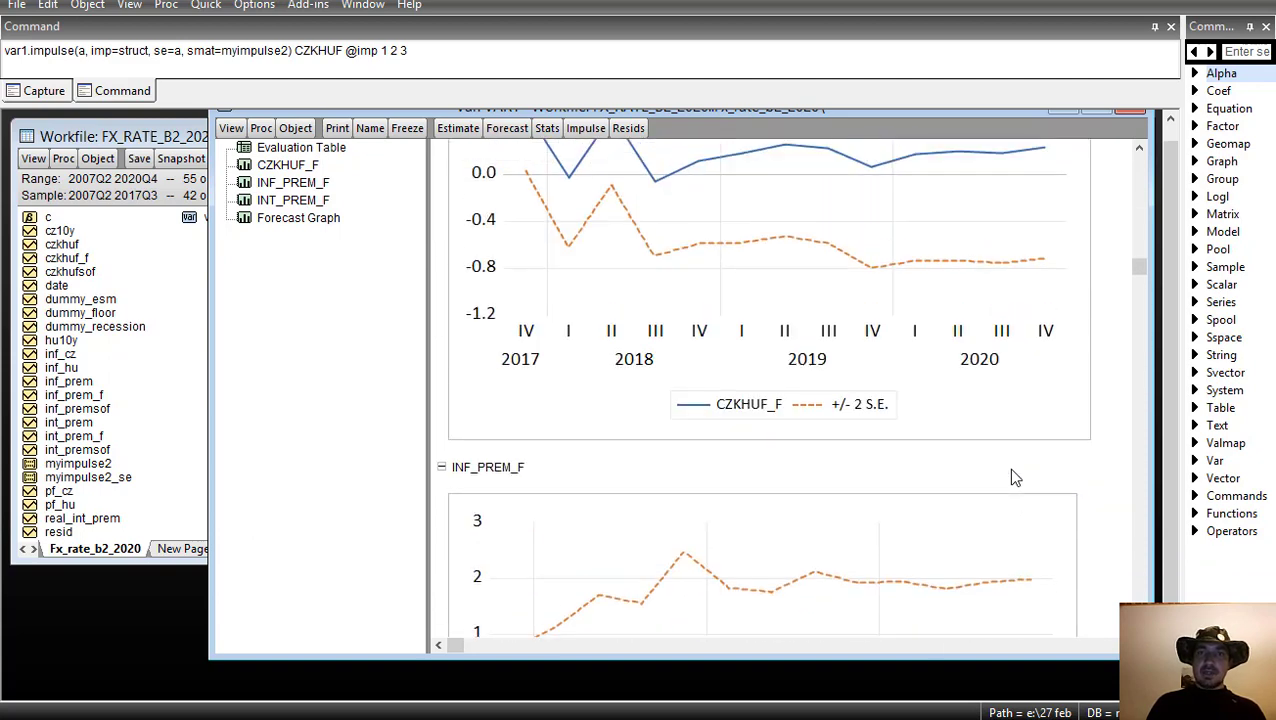
scroll(1013, 477, down, 1)
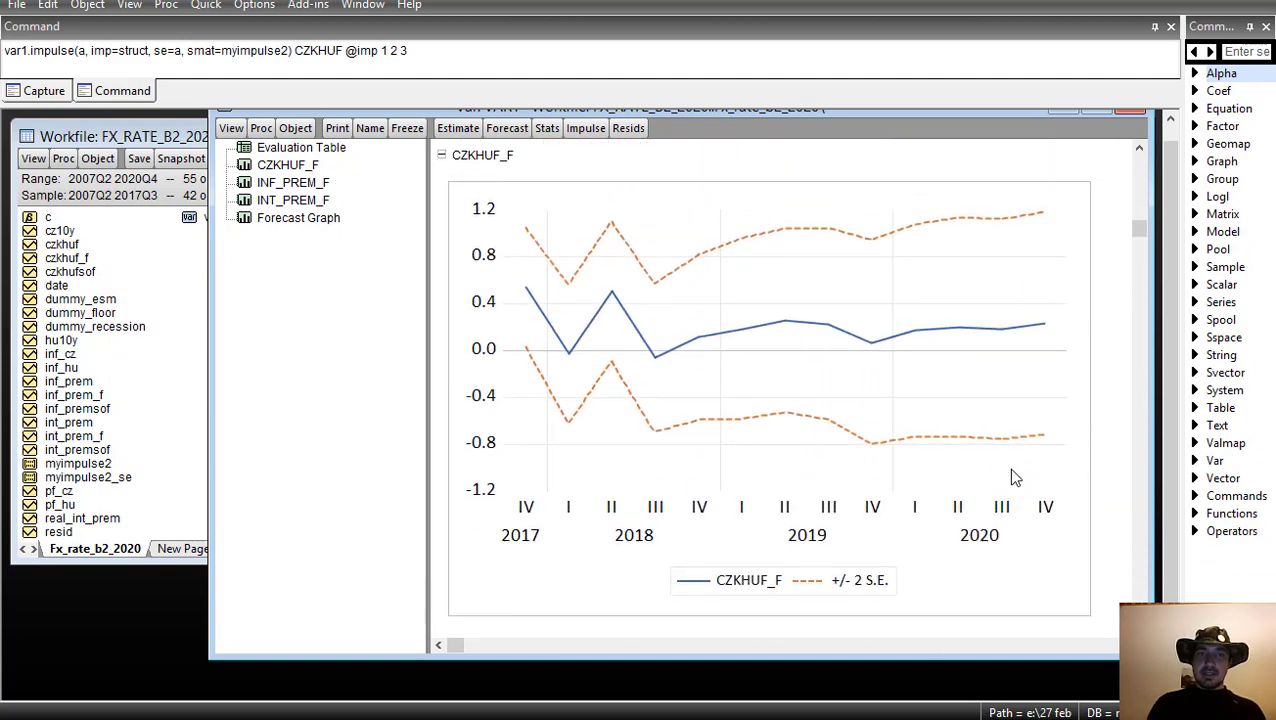
scroll(1013, 477, up, 1)
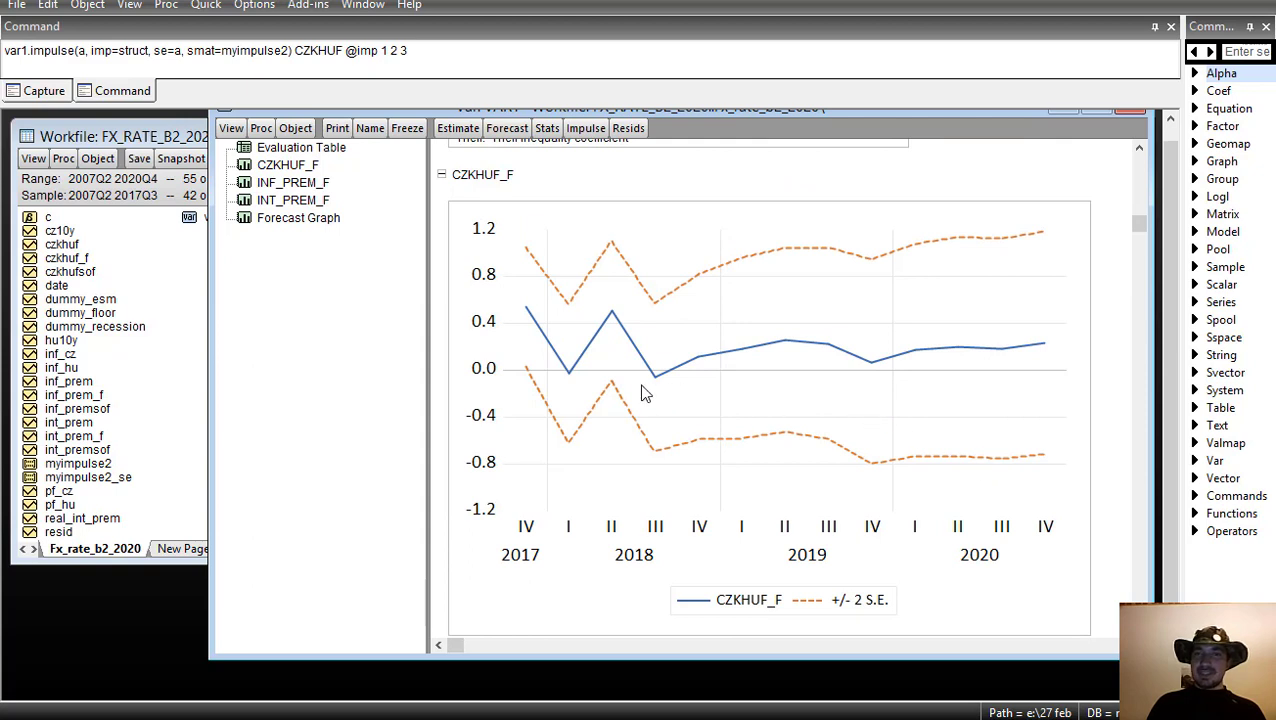